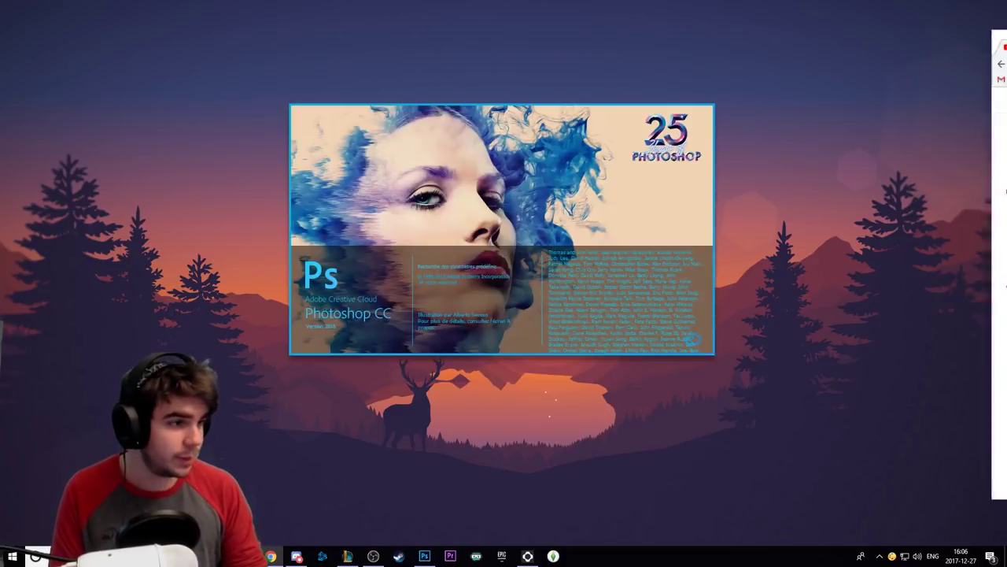
Load the channel's older videos with Afficher plus and scroll through their thumbnails.
scroll(632, 96, "down", 3)
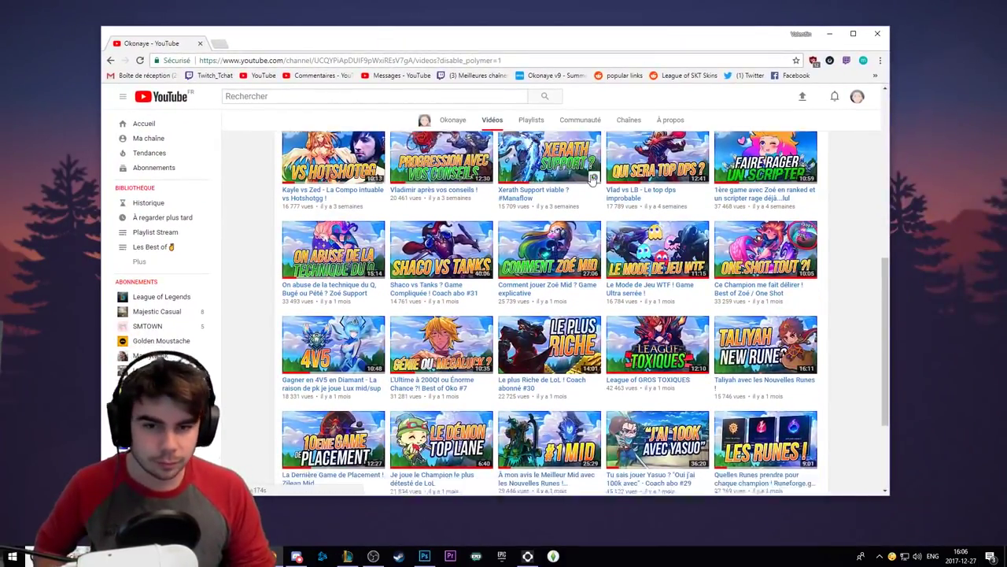
left_click(557, 437)
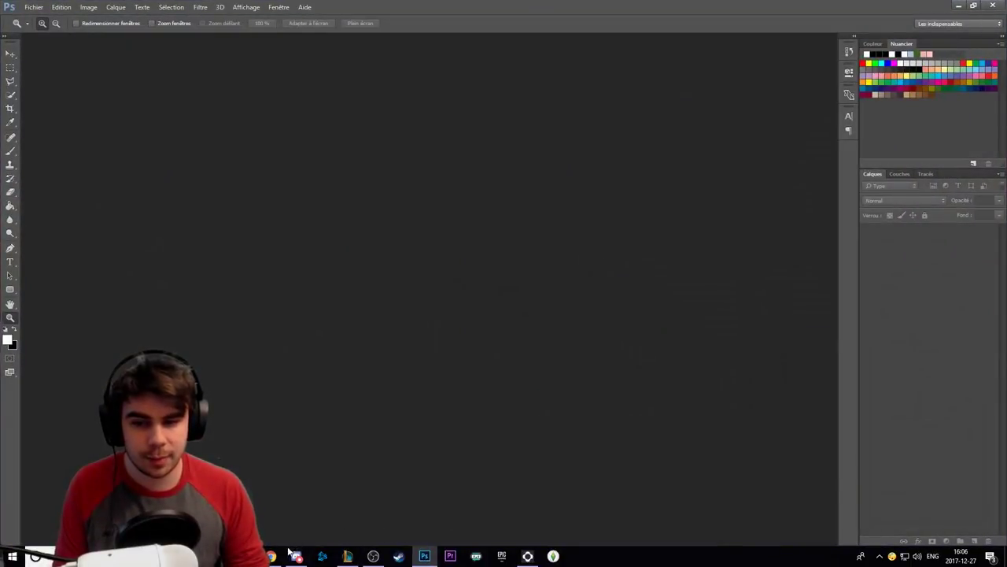
left_click(293, 554)
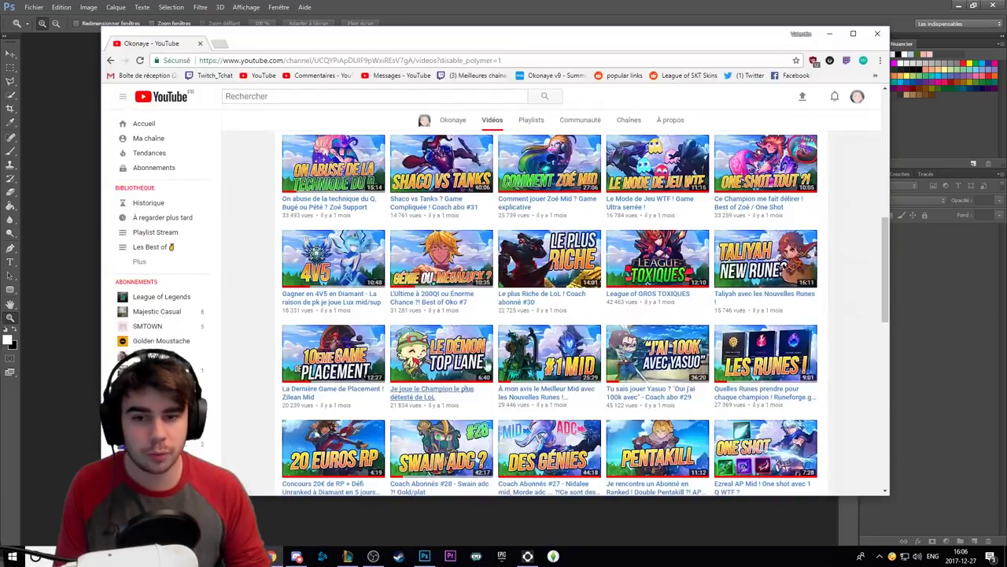
scroll(378, 306, "down", 3)
scroll(378, 306, "down", 3)
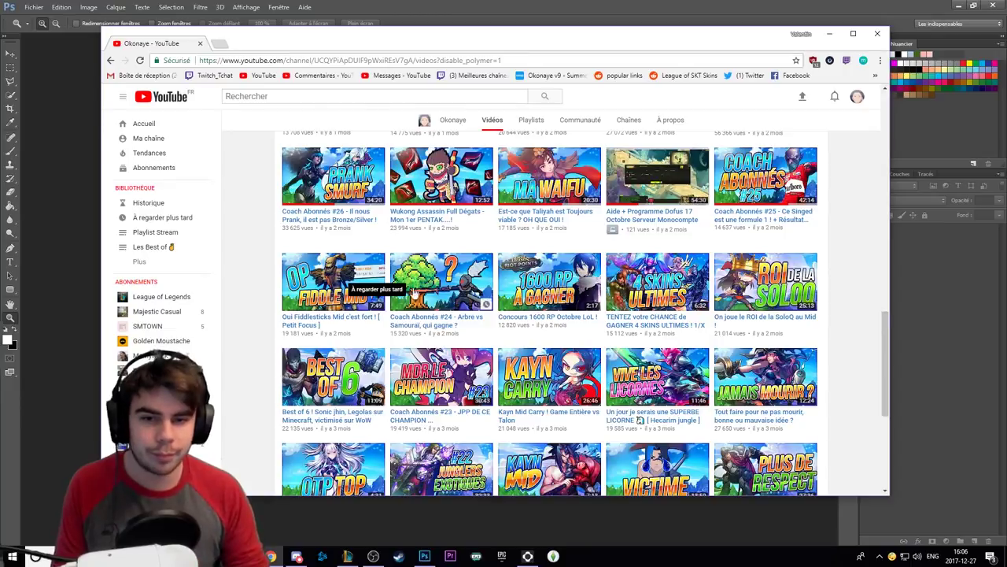
scroll(394, 314, "down", 3)
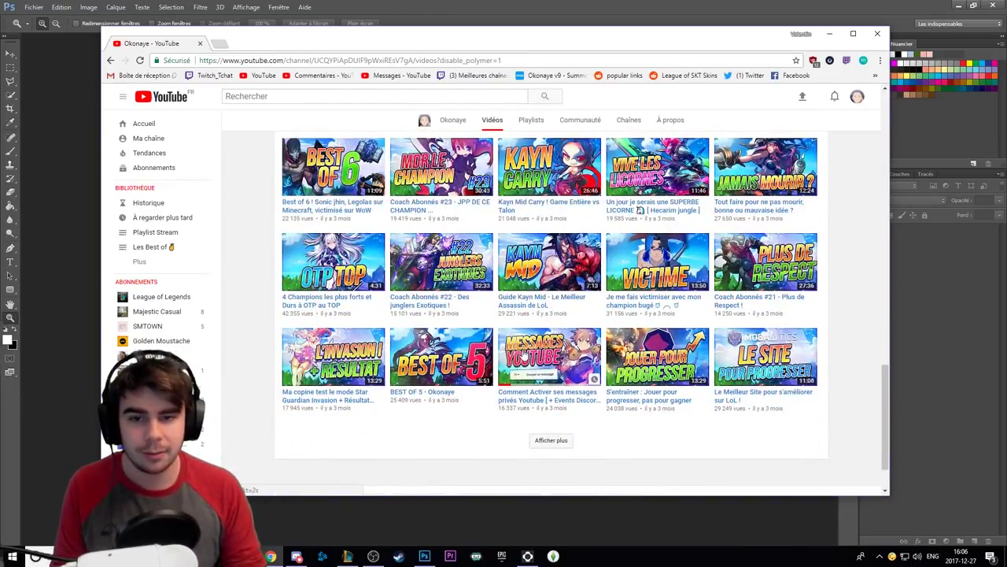
key("alt+Tab")
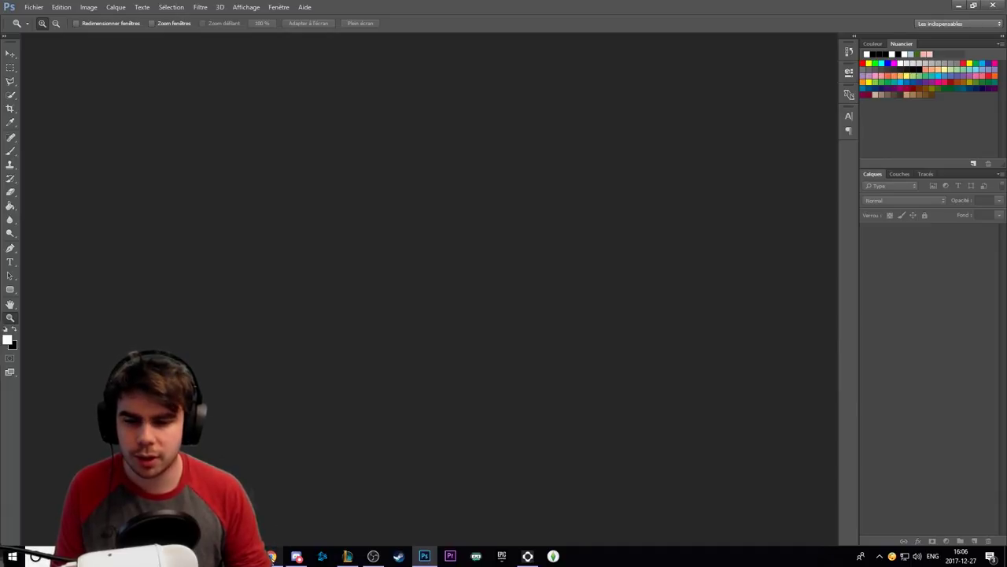
left_click(271, 556)
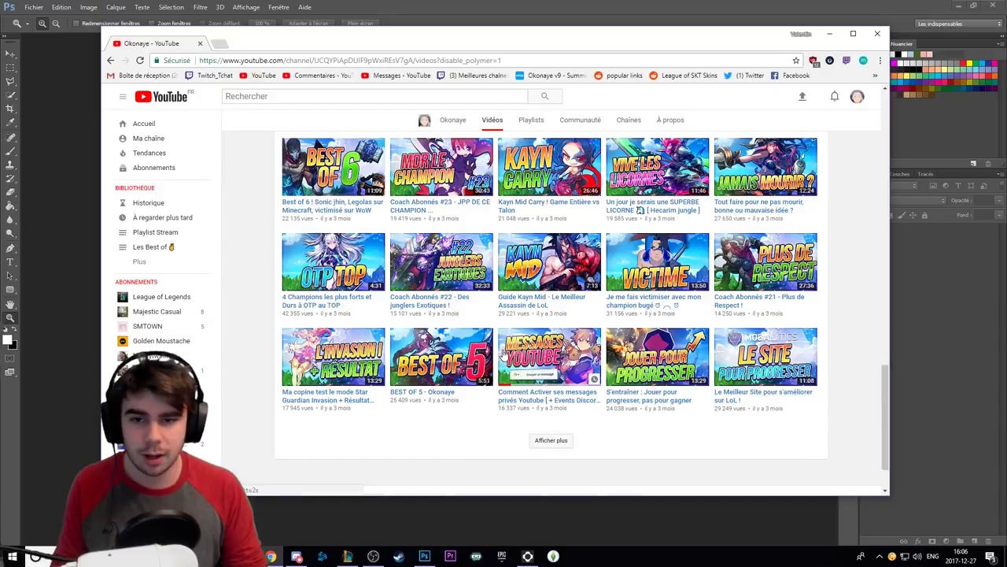
Scroll back up the Vidéos grid to the newest uploads.
scroll(500, 342, "up", 1)
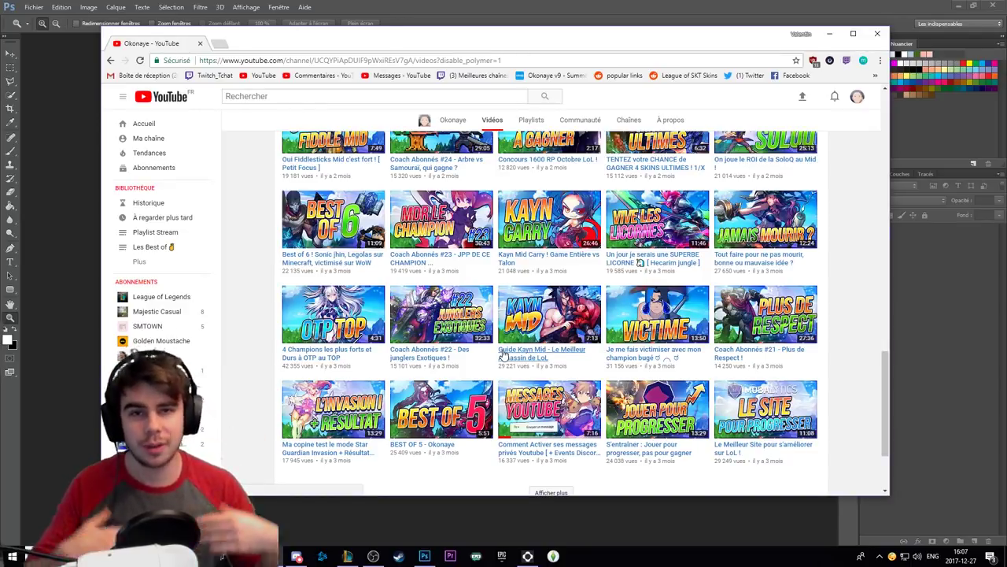
scroll(504, 355, "up", 5)
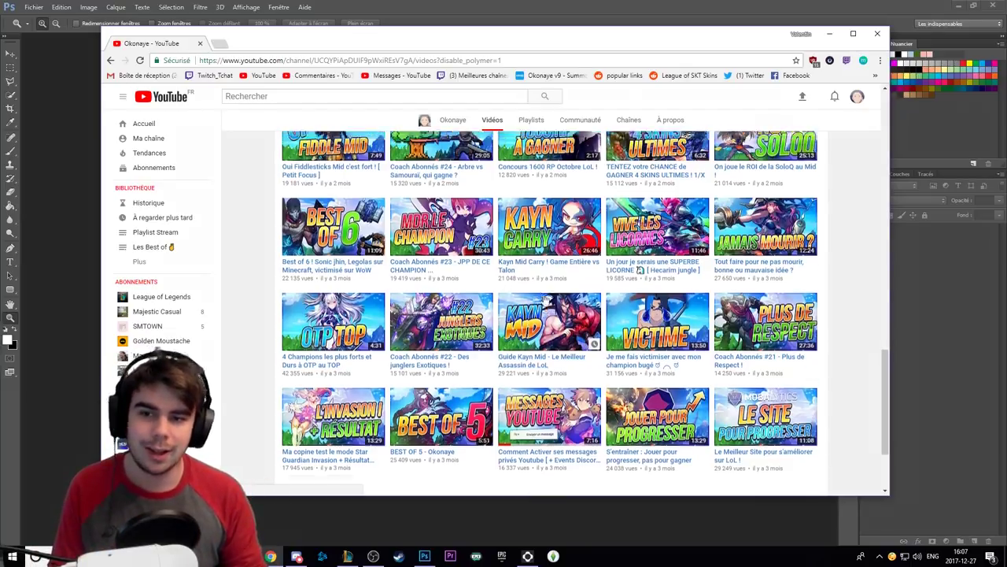
scroll(507, 351, "up", 10)
scroll(513, 343, "up", 10)
scroll(520, 332, "up", 5)
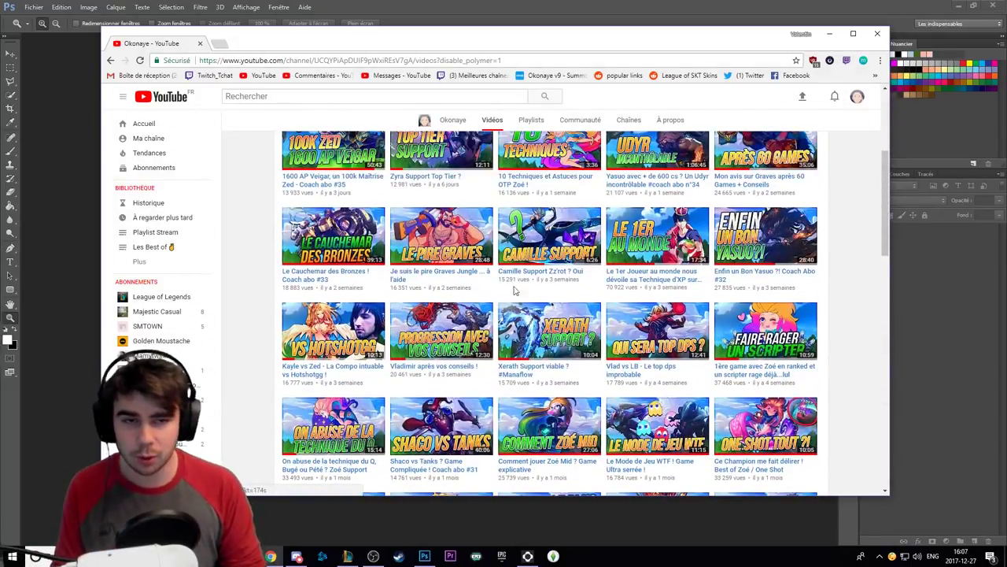
scroll(519, 331, "up", 5)
scroll(520, 266, "down", 1)
scroll(520, 266, "down", 1)
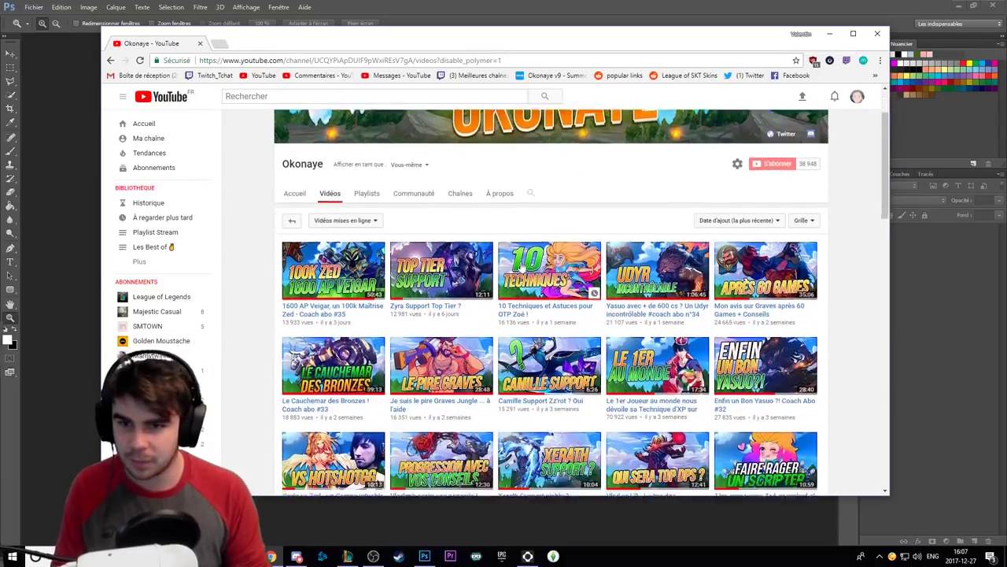
scroll(522, 267, "down", 1)
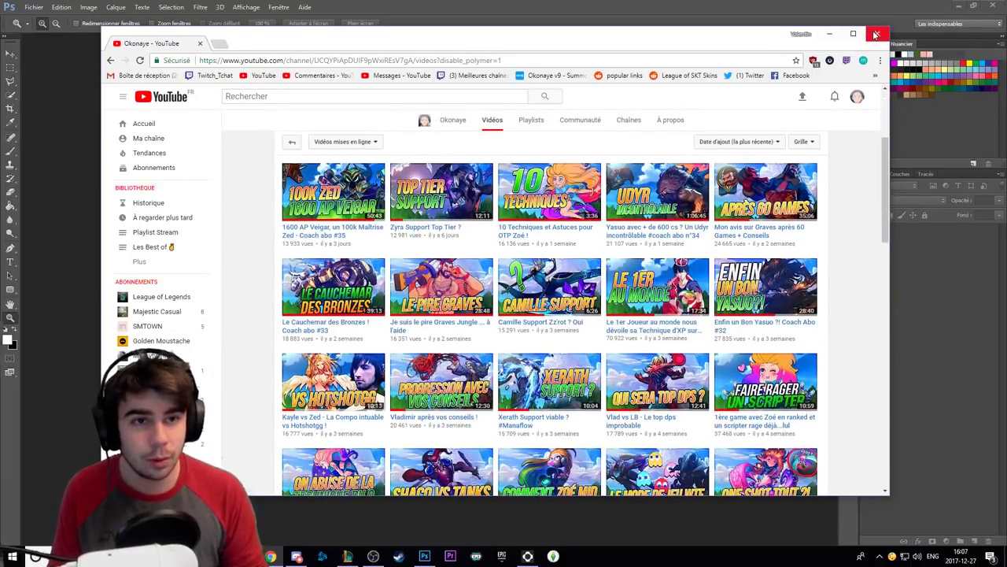
Create a document named MiniatureYoutube: 1280×720 pixels, 72, RGB colour, white background.
left_click(830, 34)
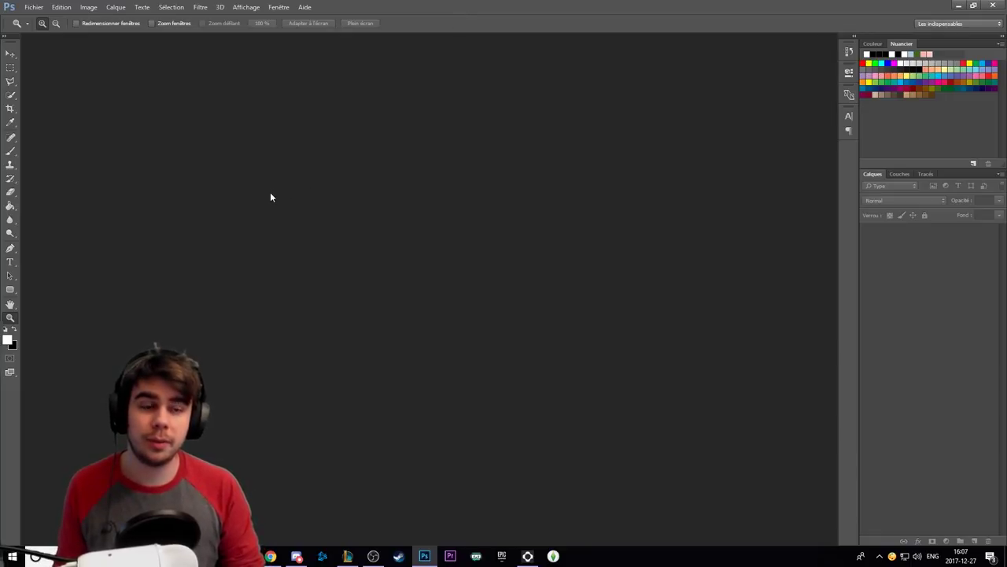
left_click(33, 8)
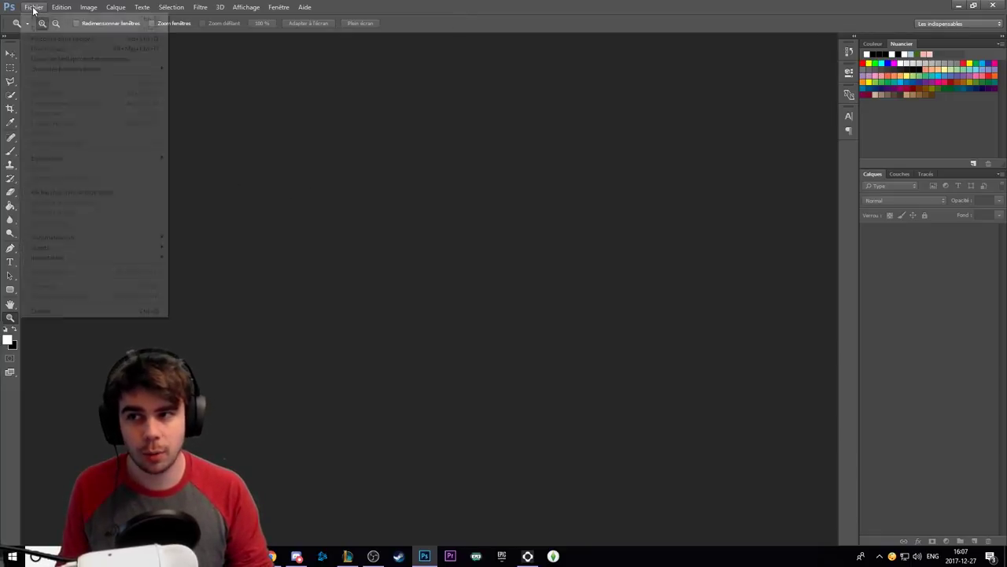
left_click(38, 20)
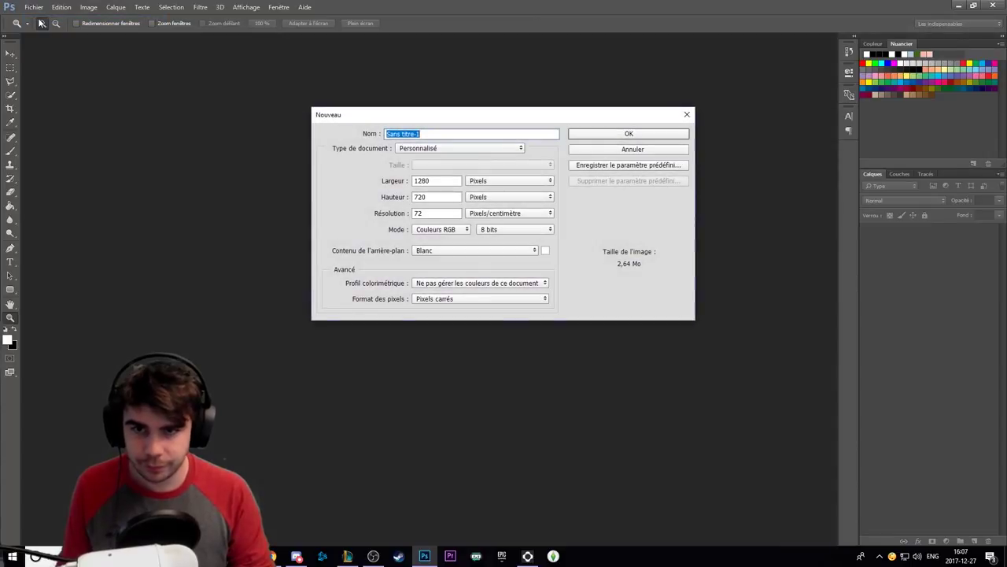
left_click_drag(398, 119, 411, 161)
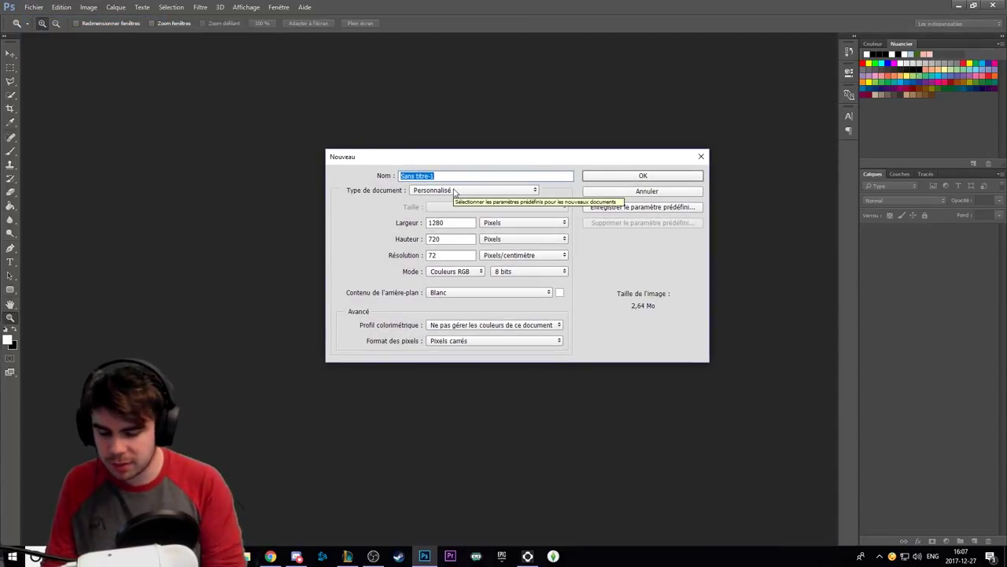
type("Mi")
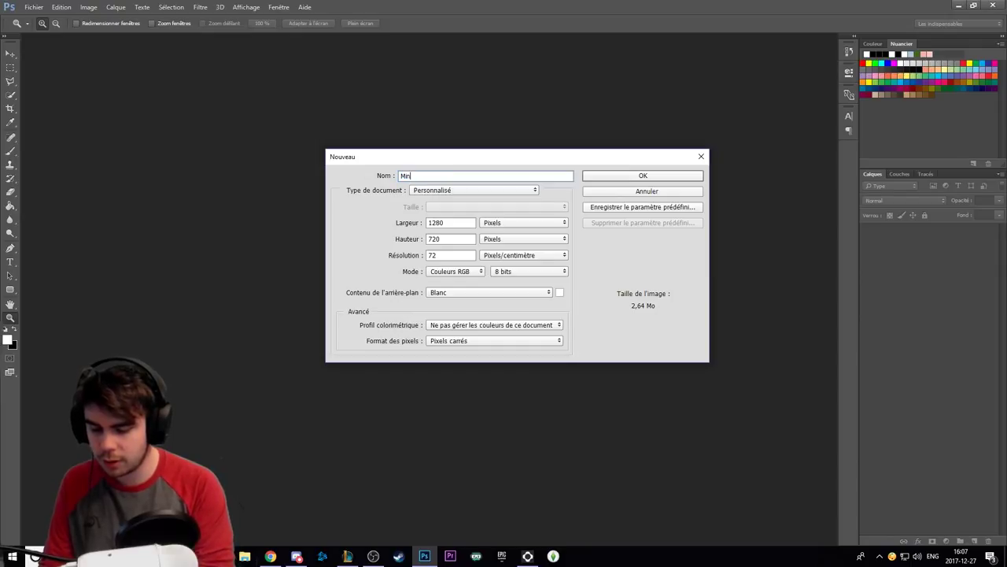
type("niature")
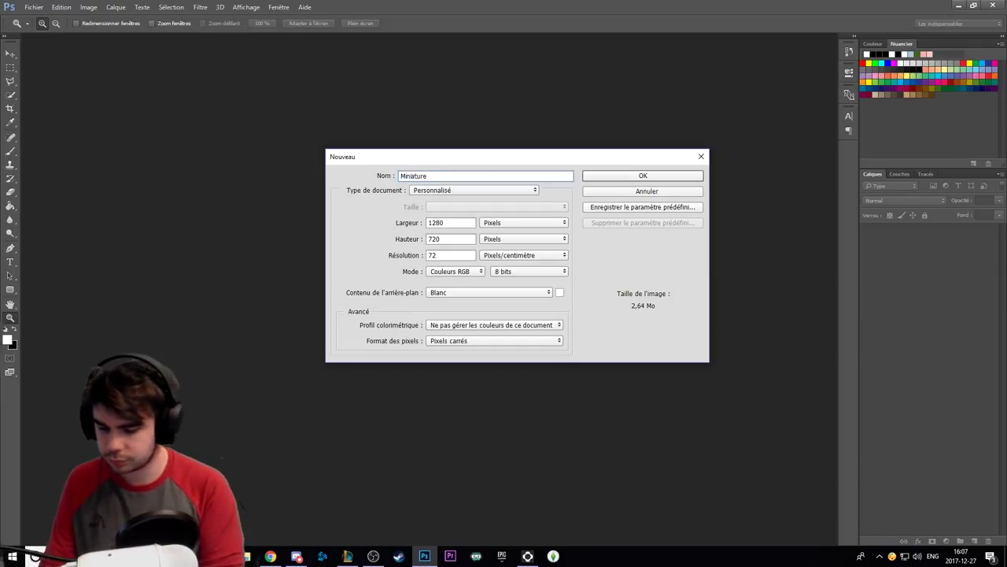
type("Youtube")
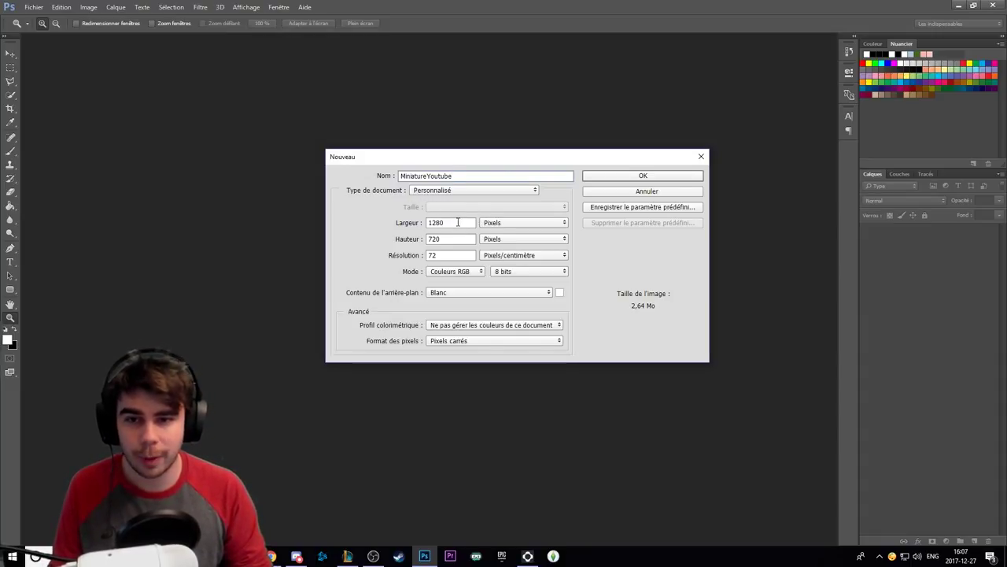
left_click(506, 226)
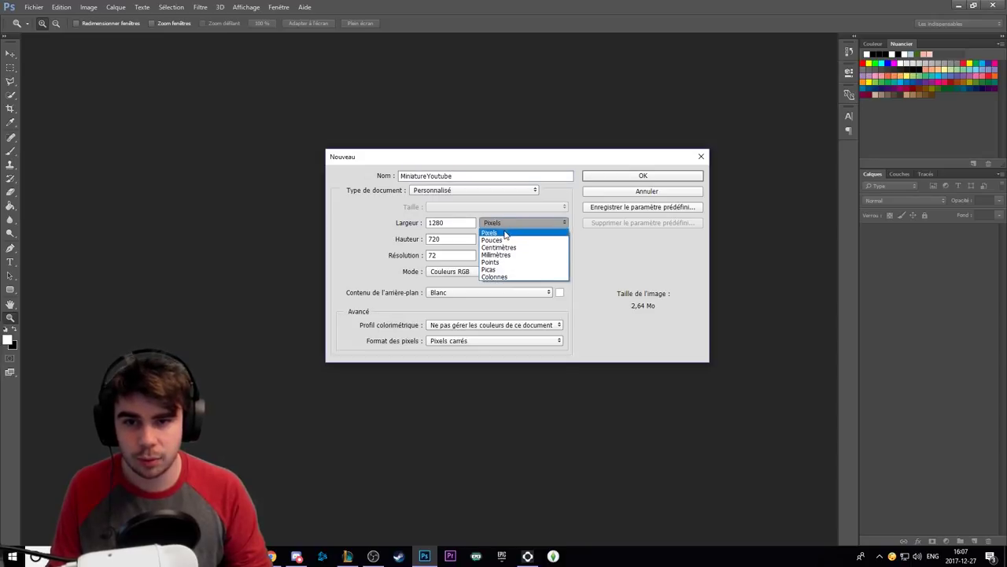
left_click(499, 234)
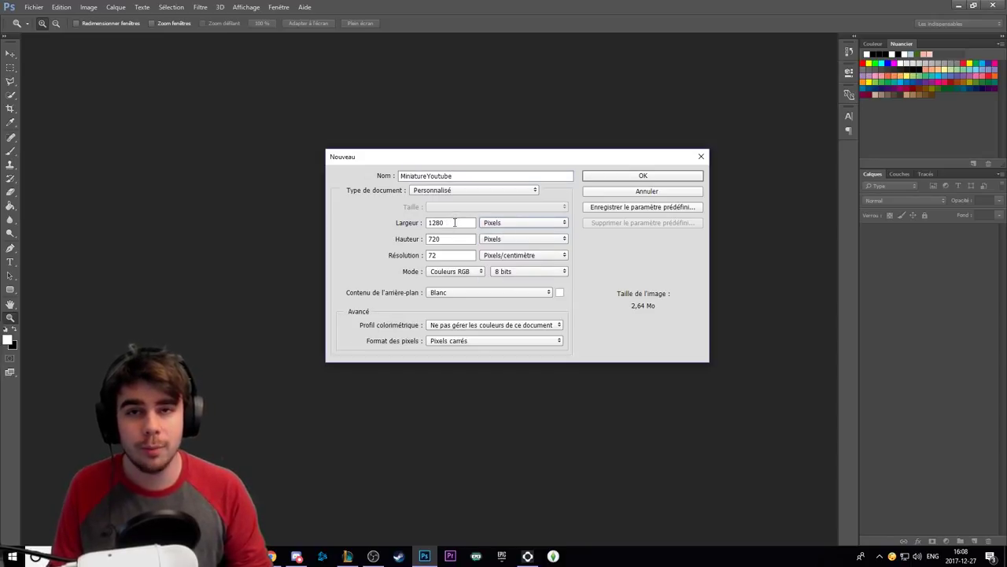
left_click(466, 272)
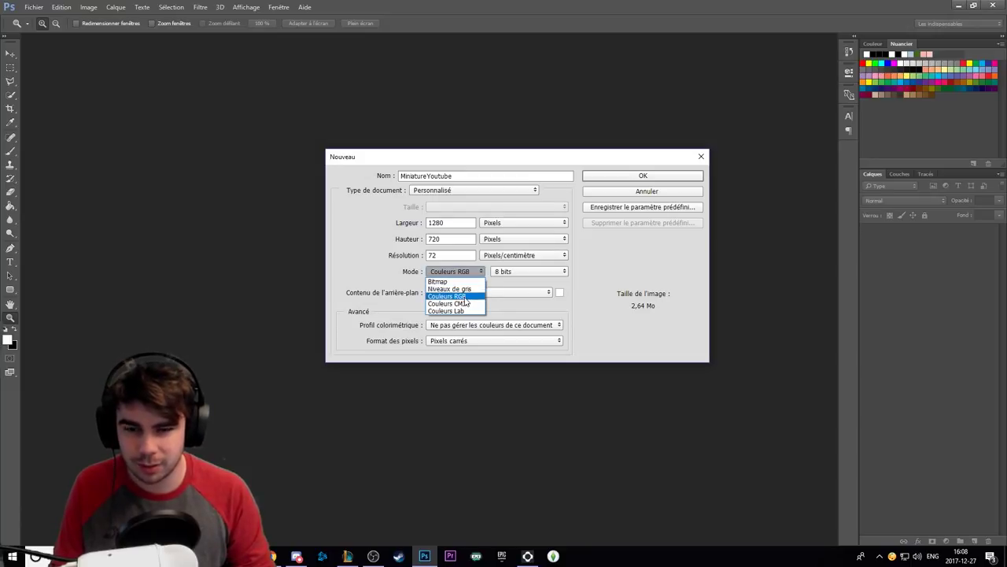
left_click(462, 298)
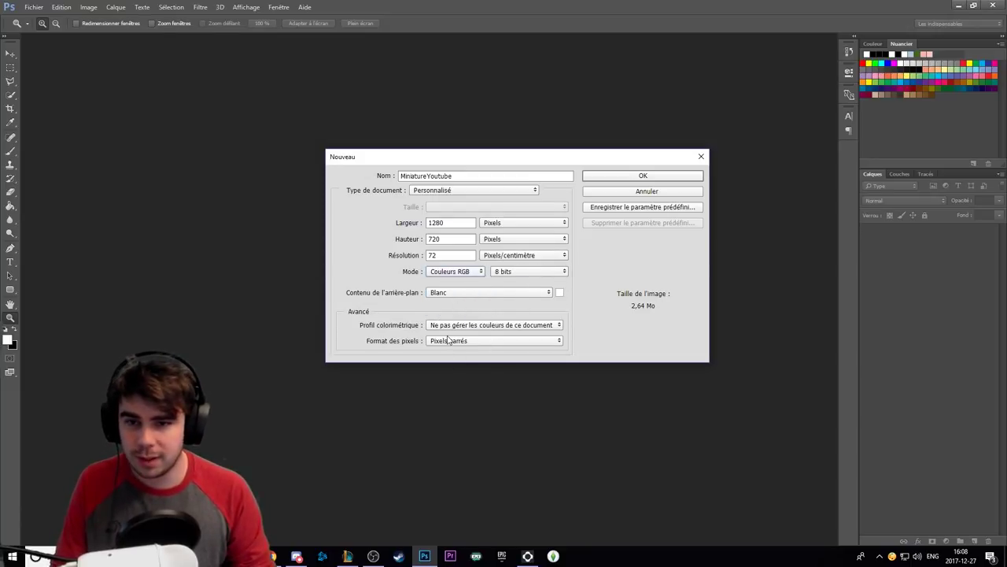
left_click(642, 176)
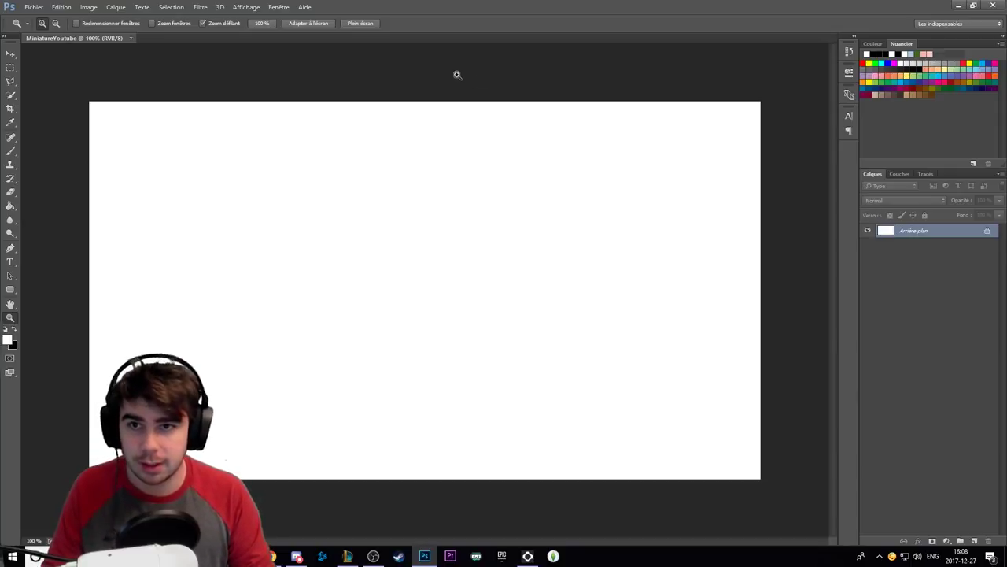
Select the Move tool (V) and toggle all panels off and back on with Tab.
left_click(277, 8)
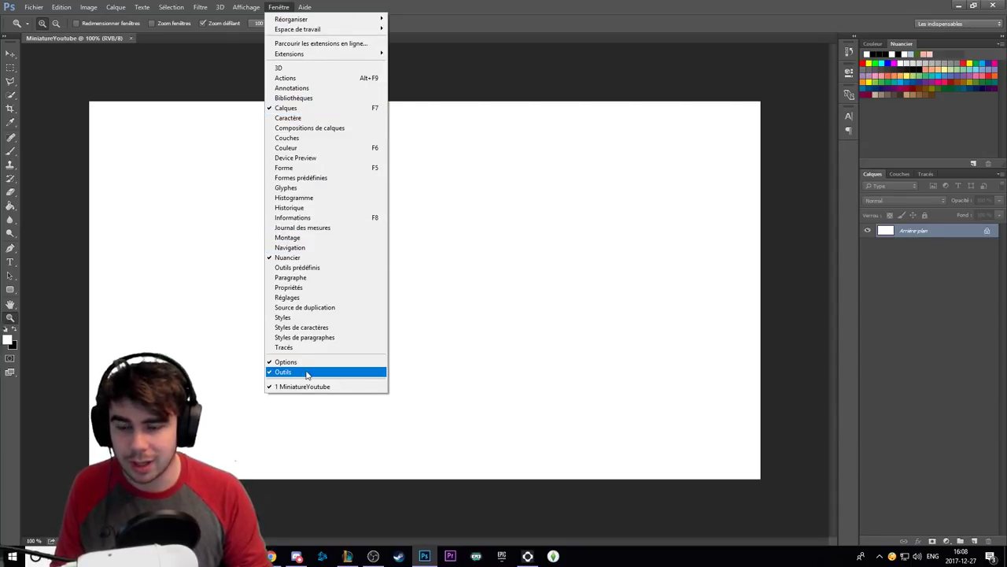
left_click(191, 87)
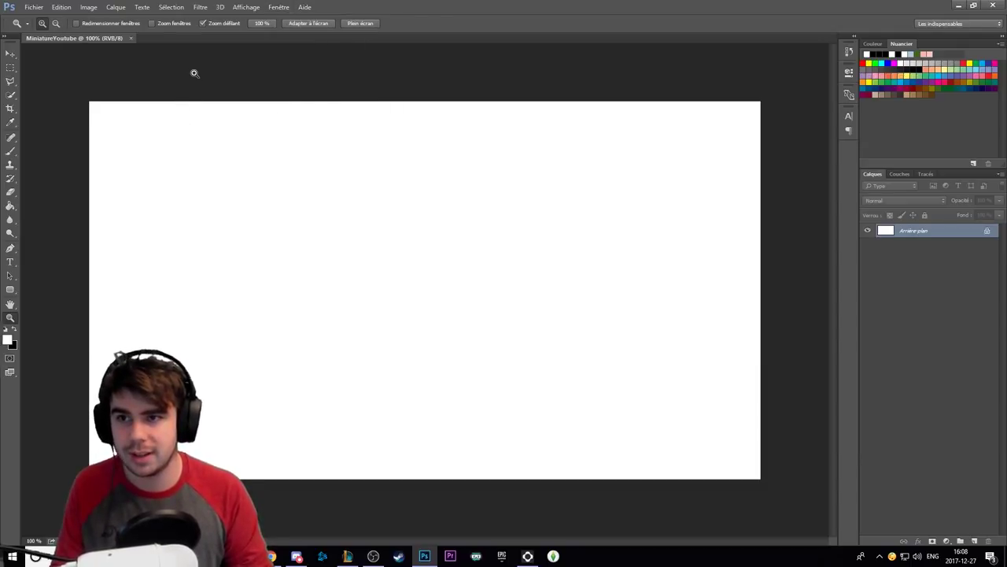
key("v")
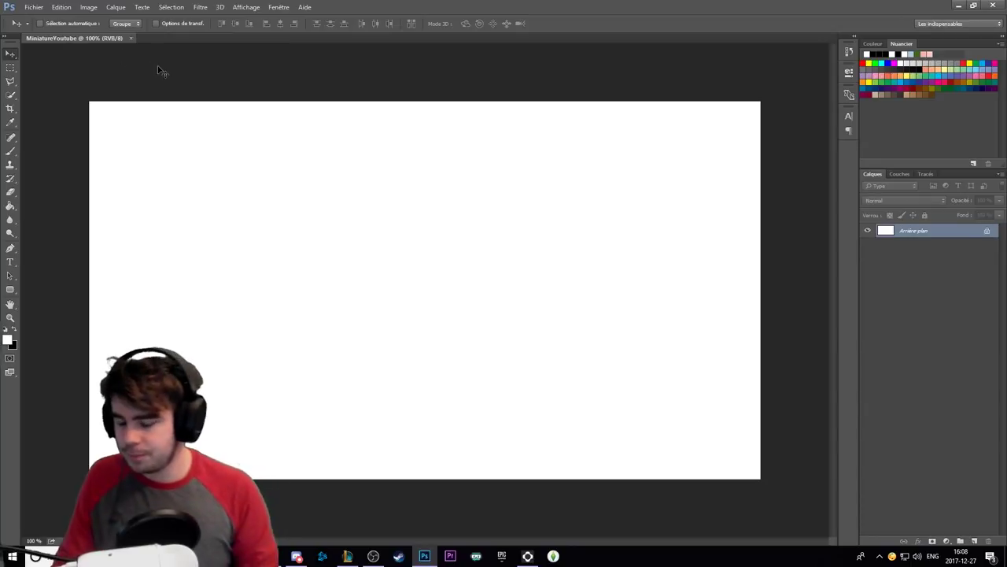
key("Tab")
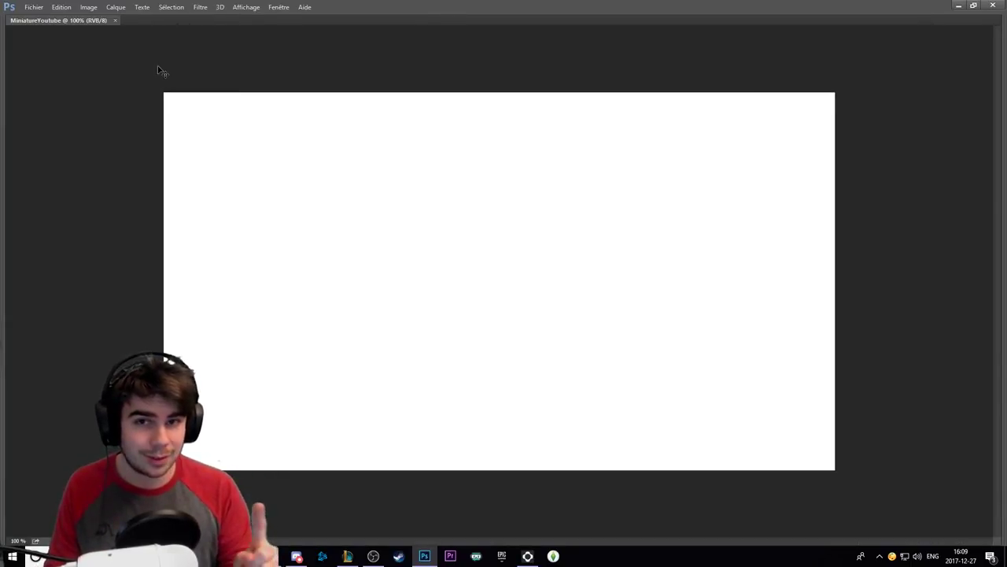
key("Tab")
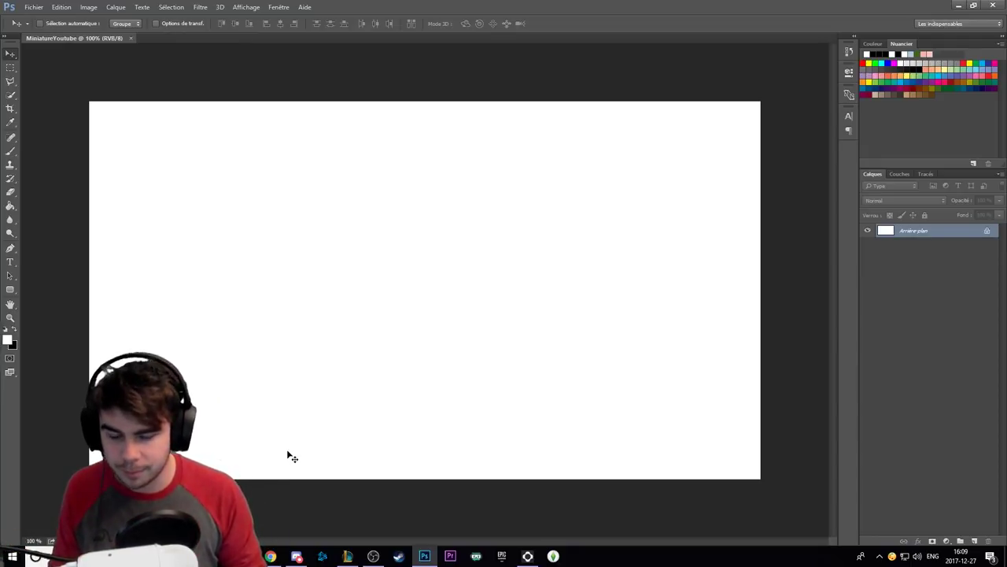
With the Zoom tool, zoom the canvas out to 16.7%, then back in to 50%.
key("z")
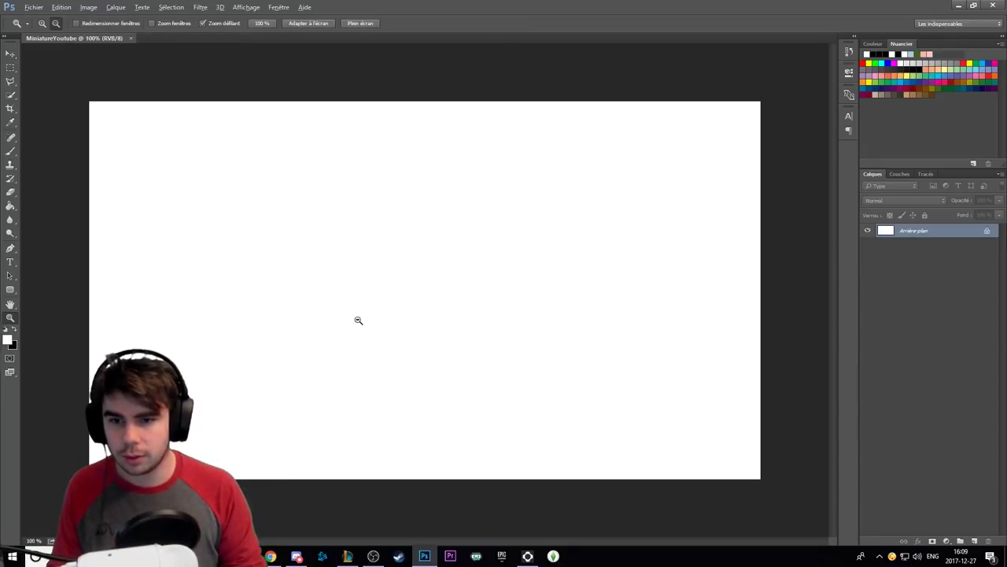
left_click(373, 308, "alt")
left_click(373, 308, "alt")
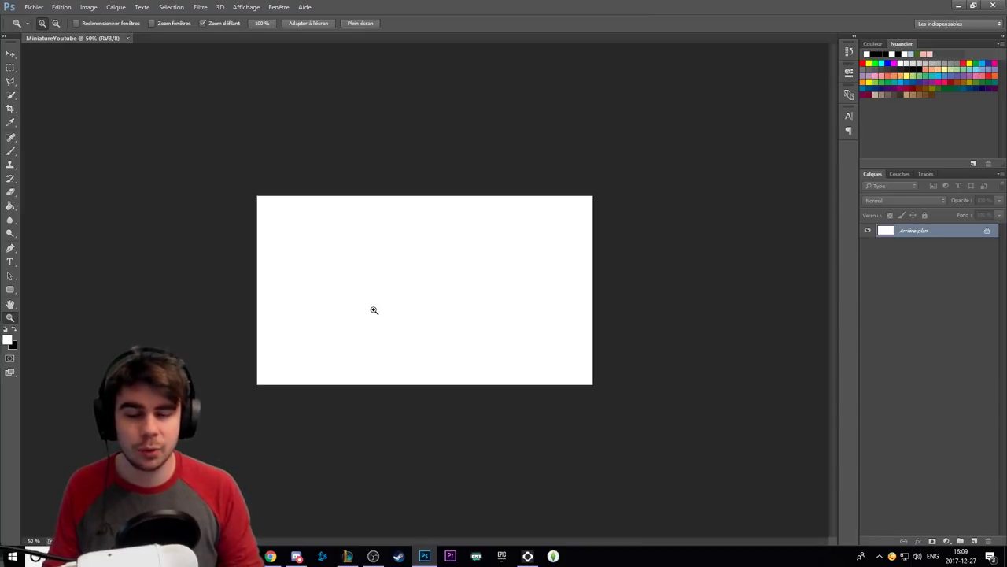
left_click(386, 299, "alt")
left_click(387, 298, "alt")
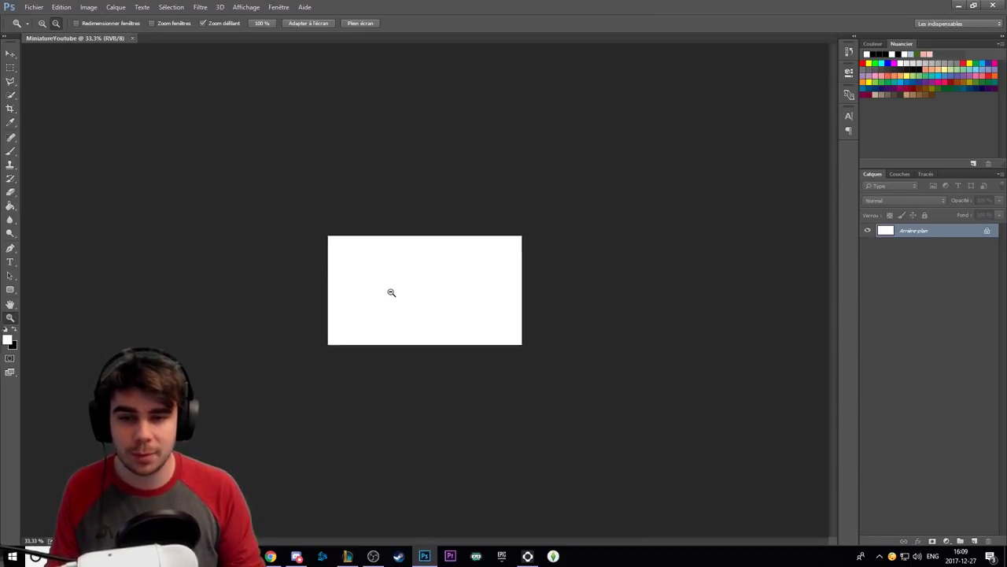
left_click(389, 298, "alt")
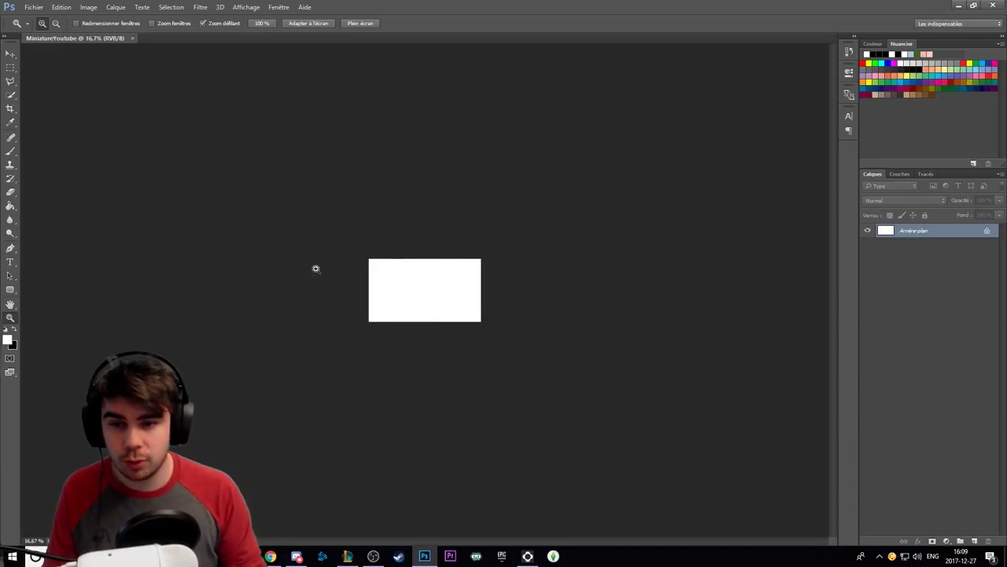
left_click(431, 286)
left_click(432, 286)
left_click(432, 286)
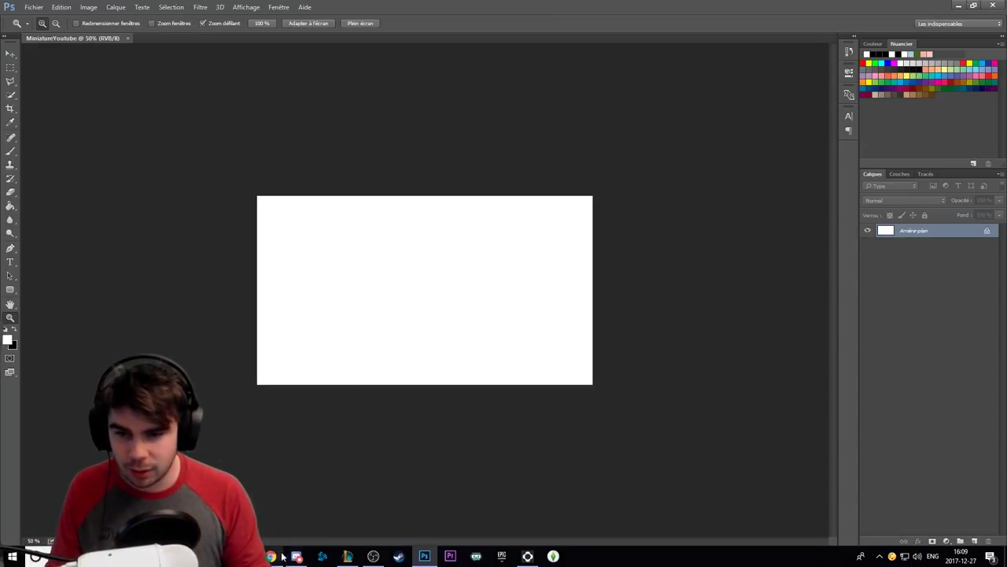
mouse_move(270, 557)
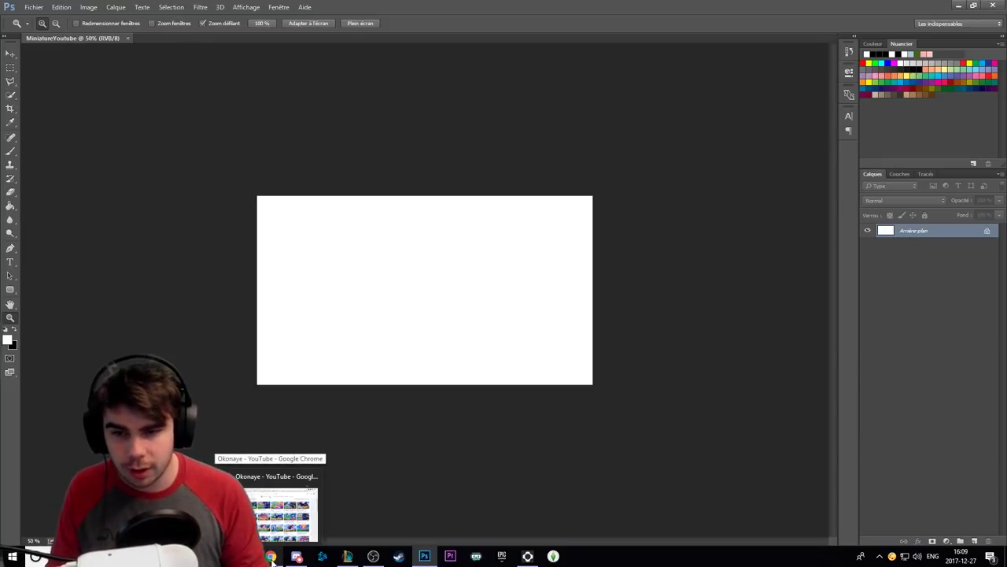
Search Google Images for 'Sky anime' in a new tab and preview a cloud image.
left_click(270, 555)
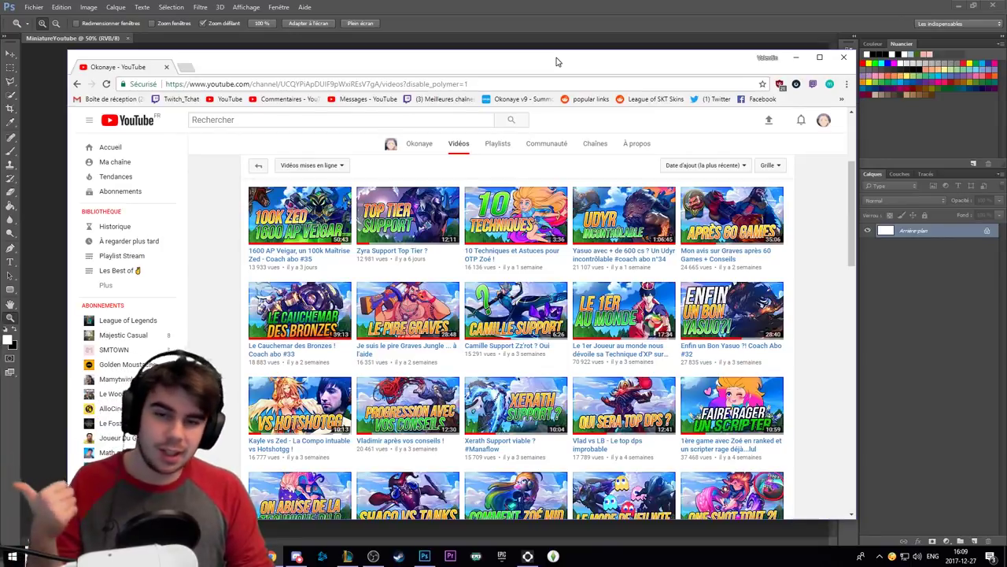
mouse_move(556, 61)
left_mouse_down()
mouse_move(1006, 70)
mouse_move(556, 57)
left_mouse_up()
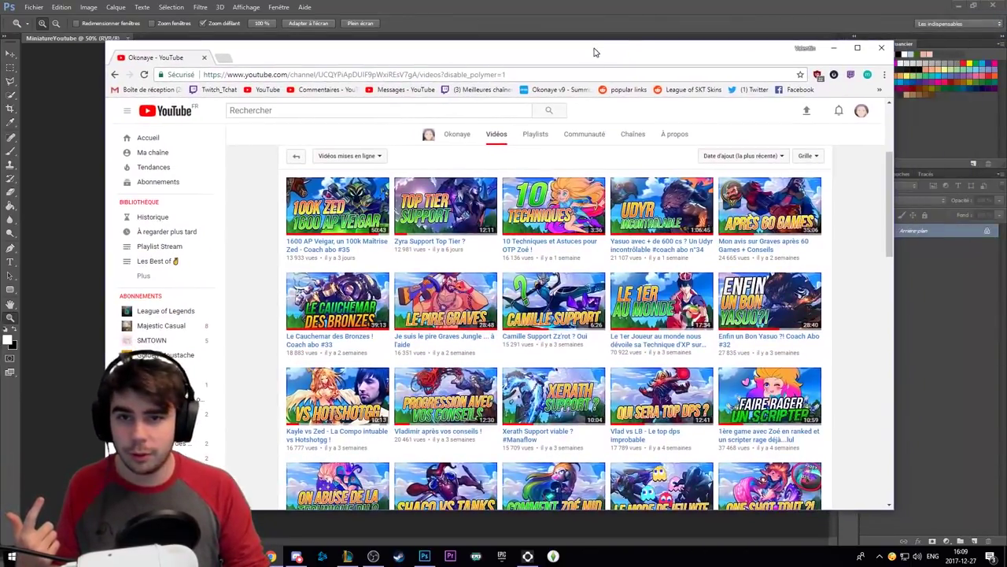
left_click(224, 57)
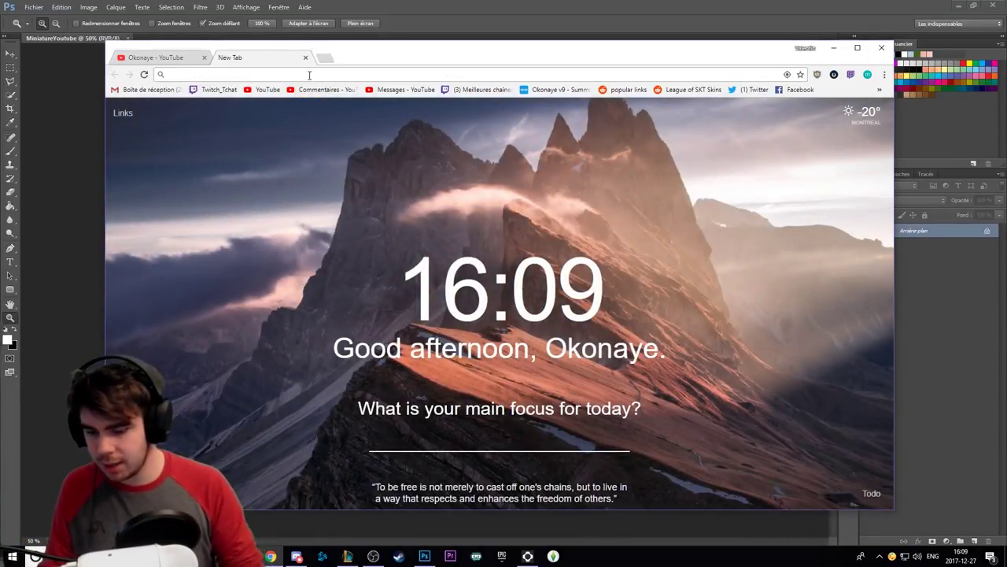
type("Sky")
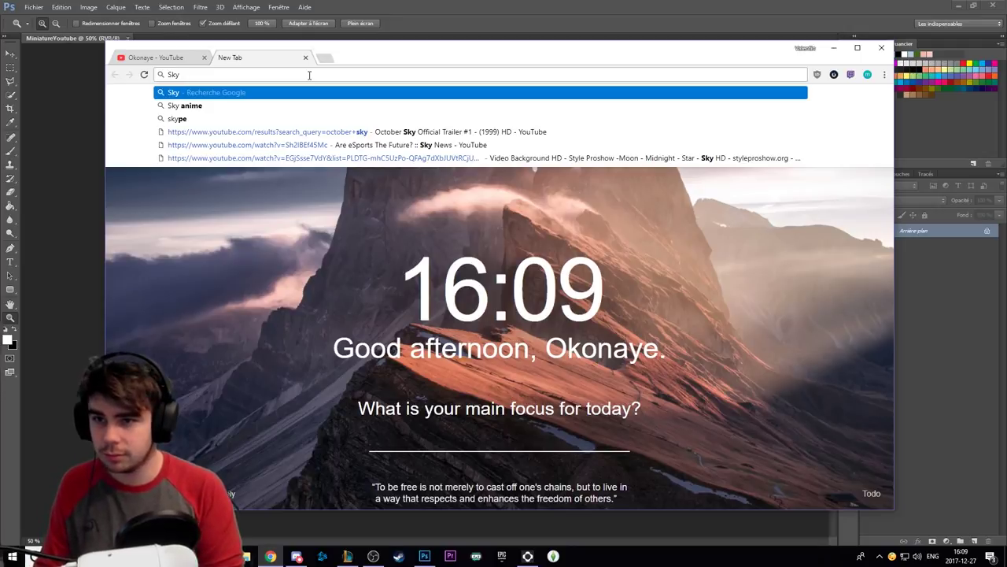
type(" an")
key("Return")
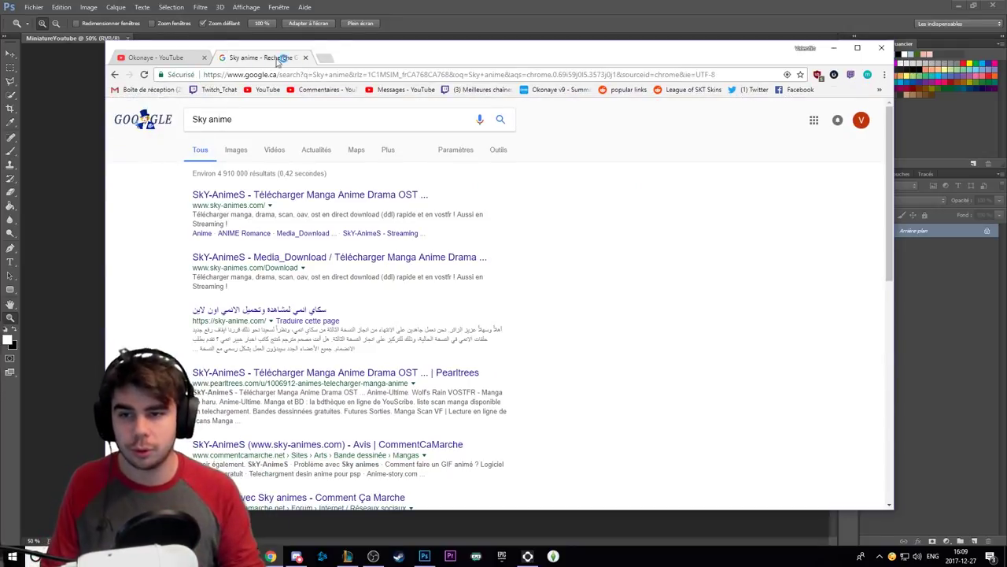
left_click(240, 154)
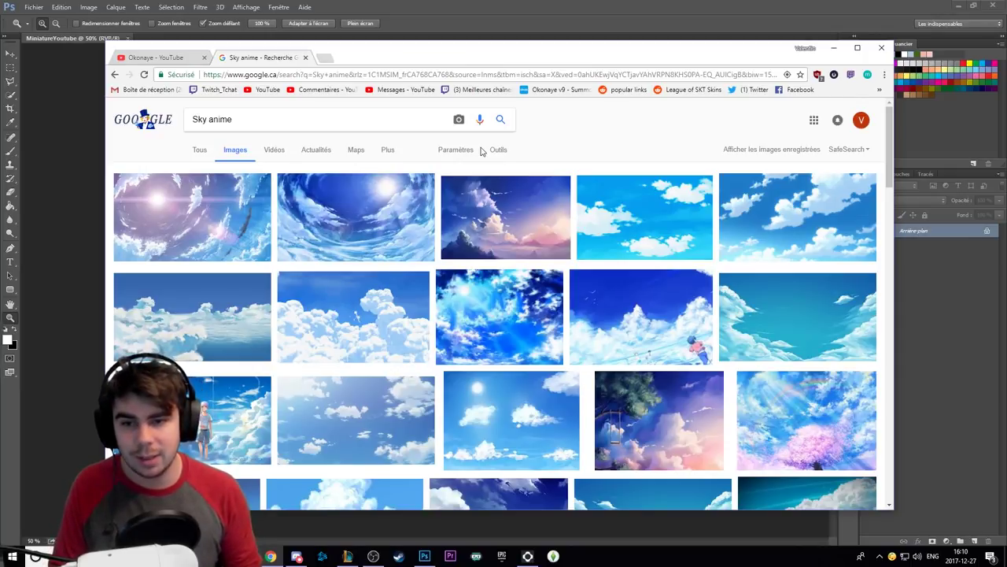
left_click(400, 305)
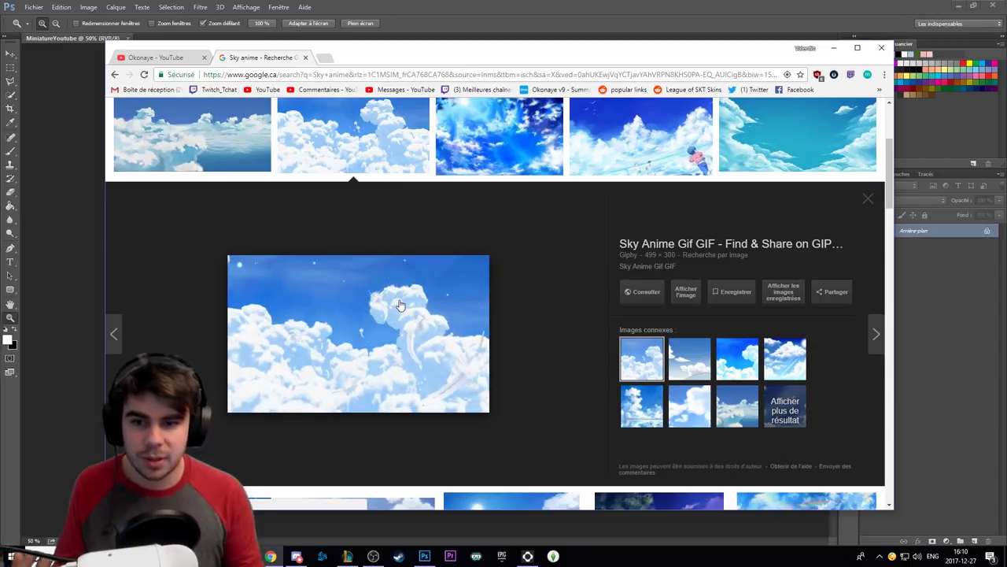
Compare results for plain 'Sky', then search 'Sky anime' images again.
scroll(400, 306, "up", 3)
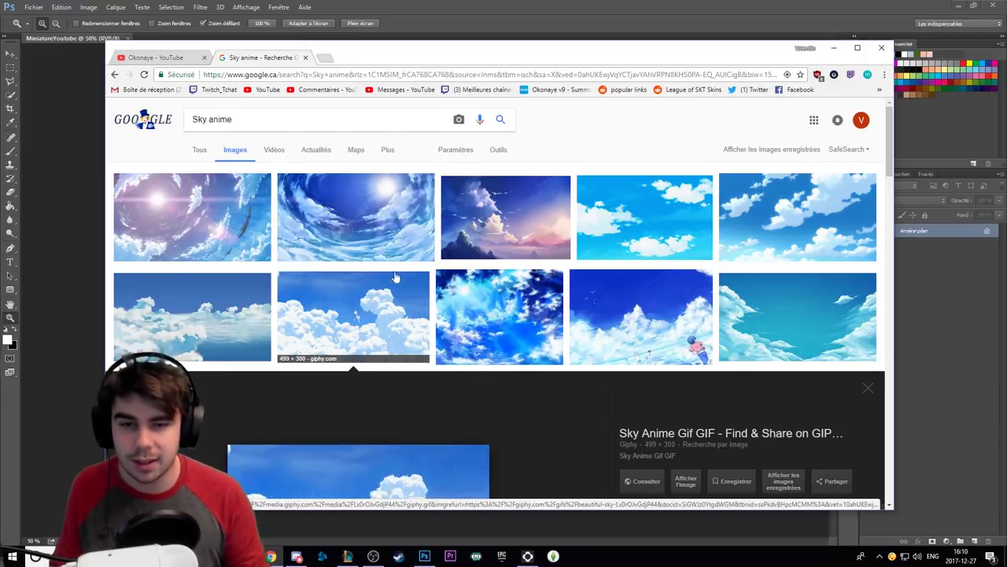
scroll(393, 319, "down", 3)
scroll(396, 275, "up", 3)
left_click_drag(236, 119, 207, 119)
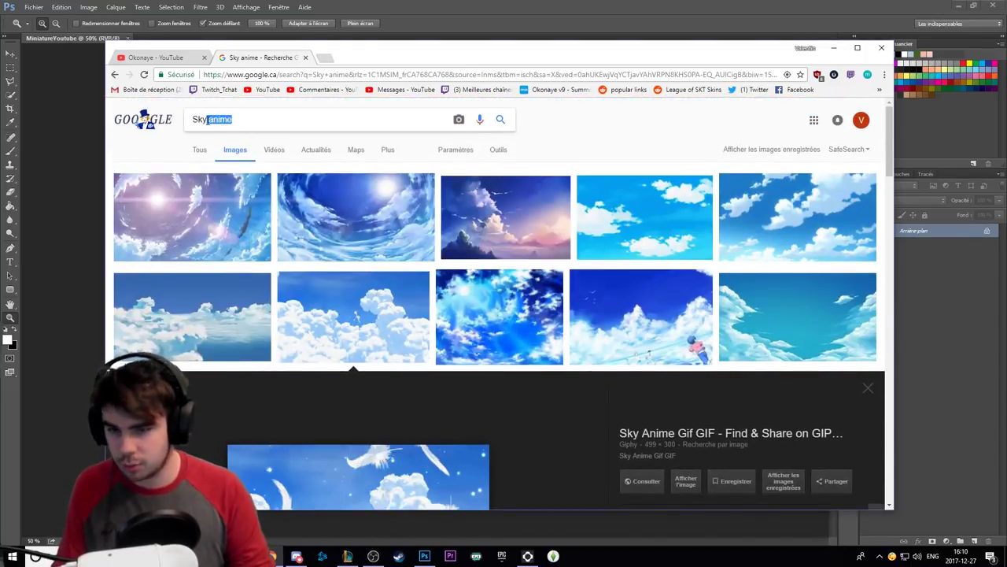
key("BackSpace")
key("BackSpace")
key("Return")
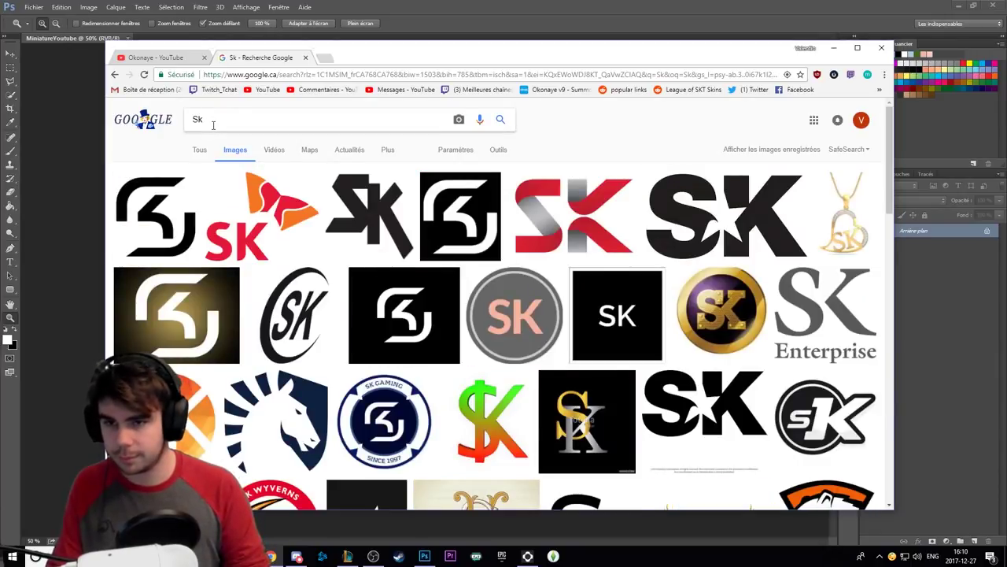
type("y")
key("Return")
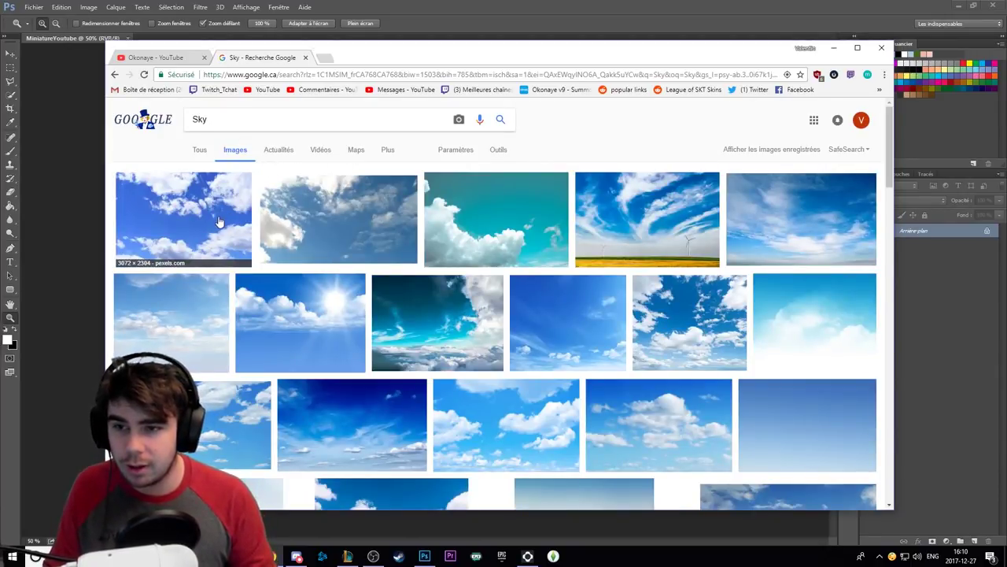
left_click(182, 229)
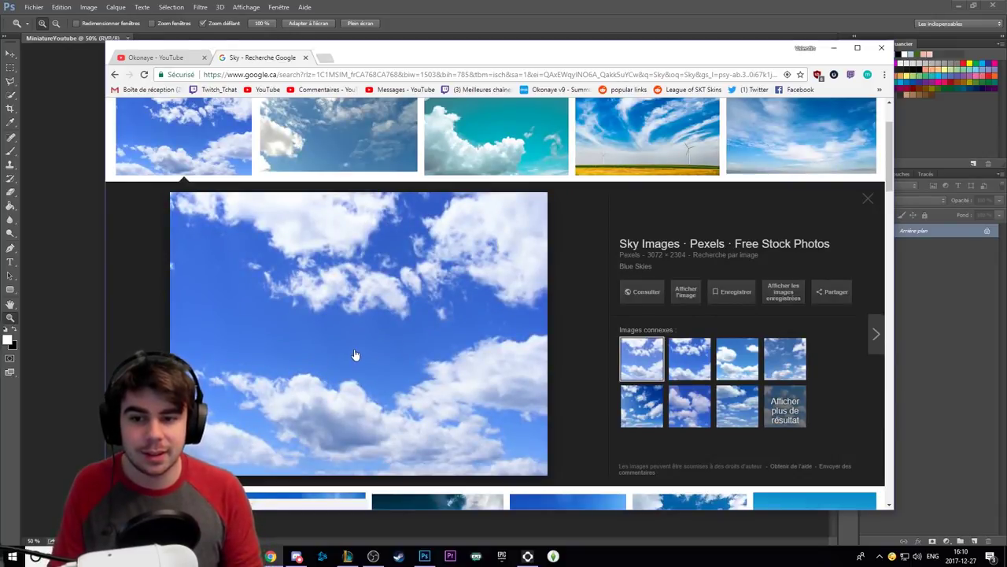
scroll(355, 355, "up", 2)
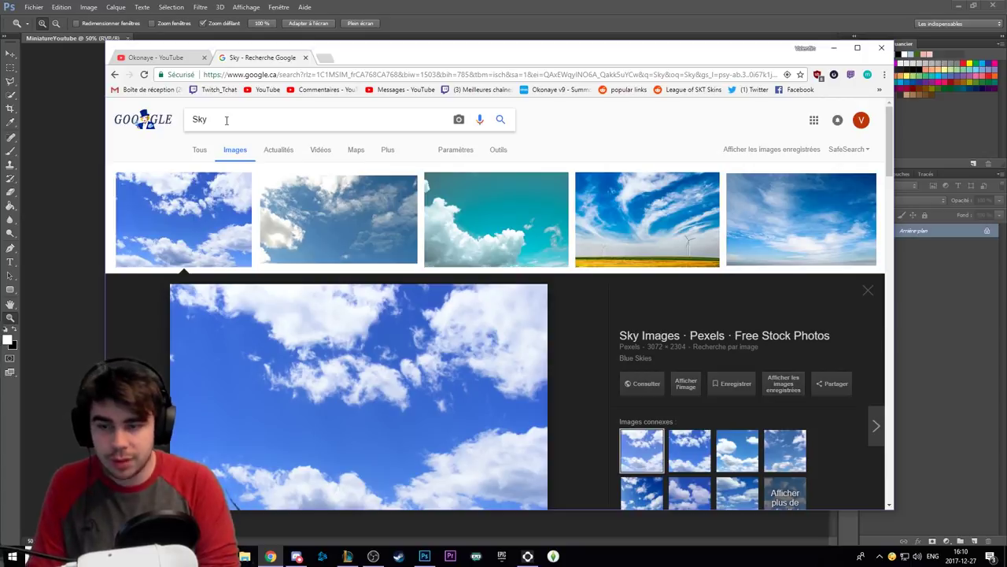
type(" anime")
key("Return")
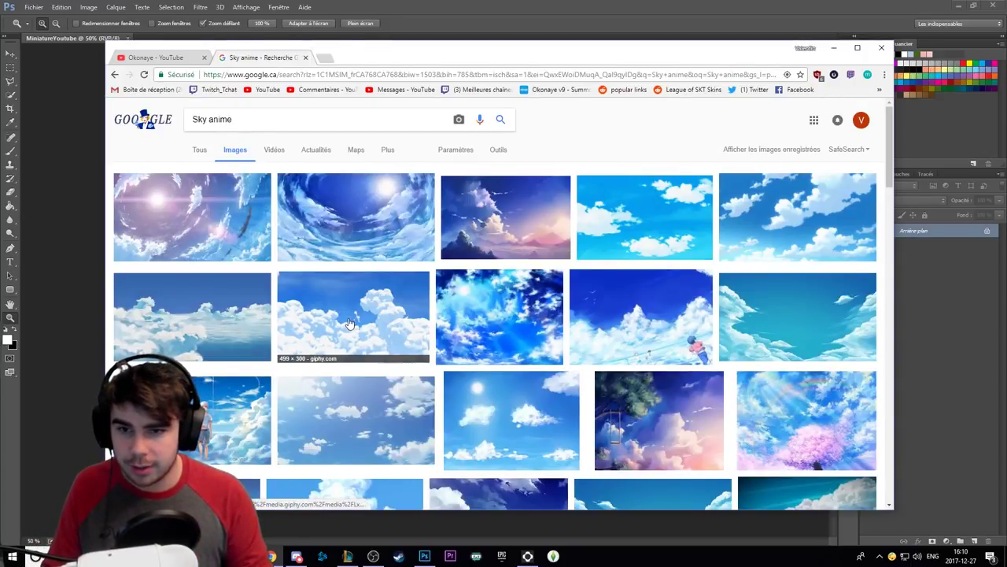
Save the full-size anime clouds image to the desktop (Bureau) as PNG.
left_click(779, 209)
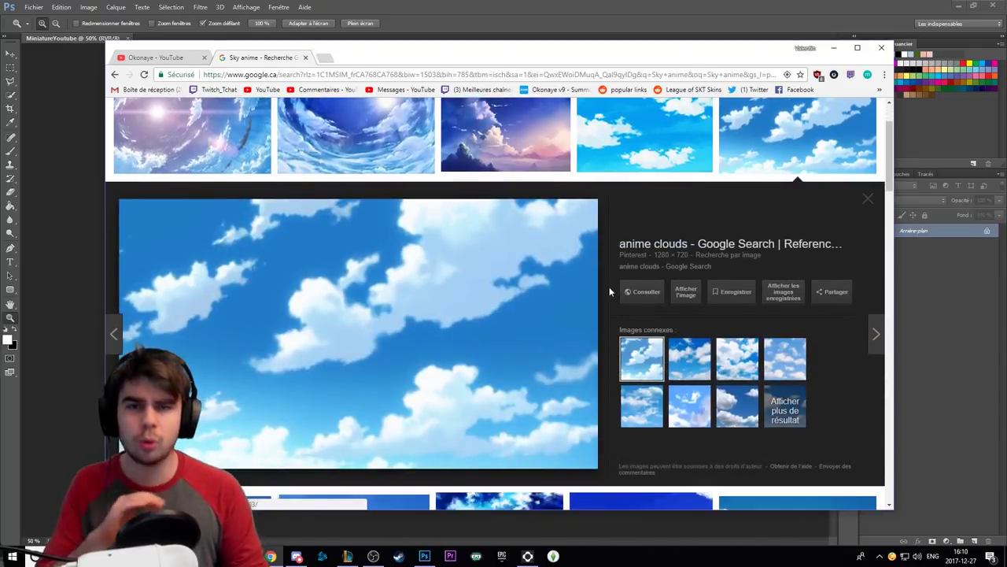
left_click(686, 292)
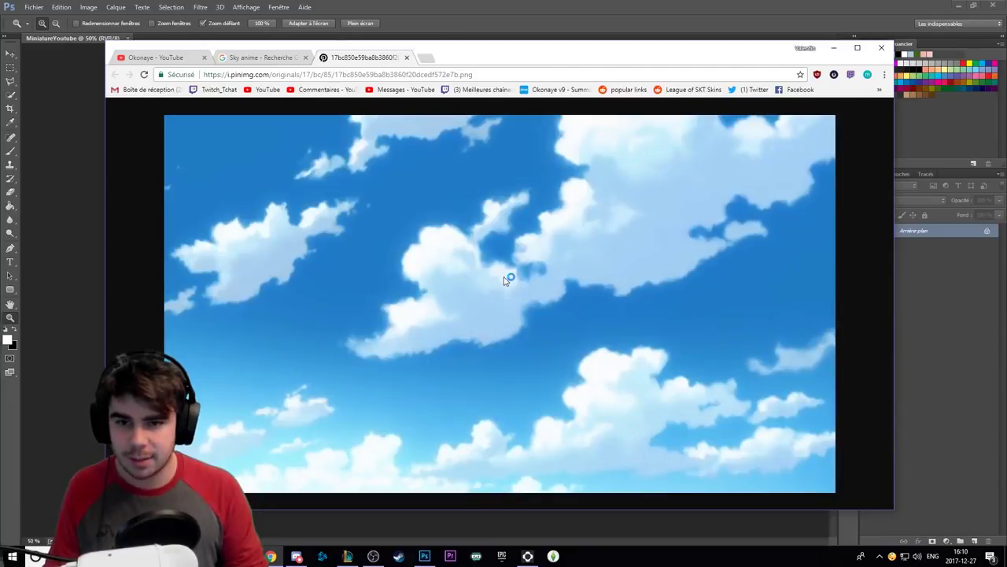
right_click(504, 277)
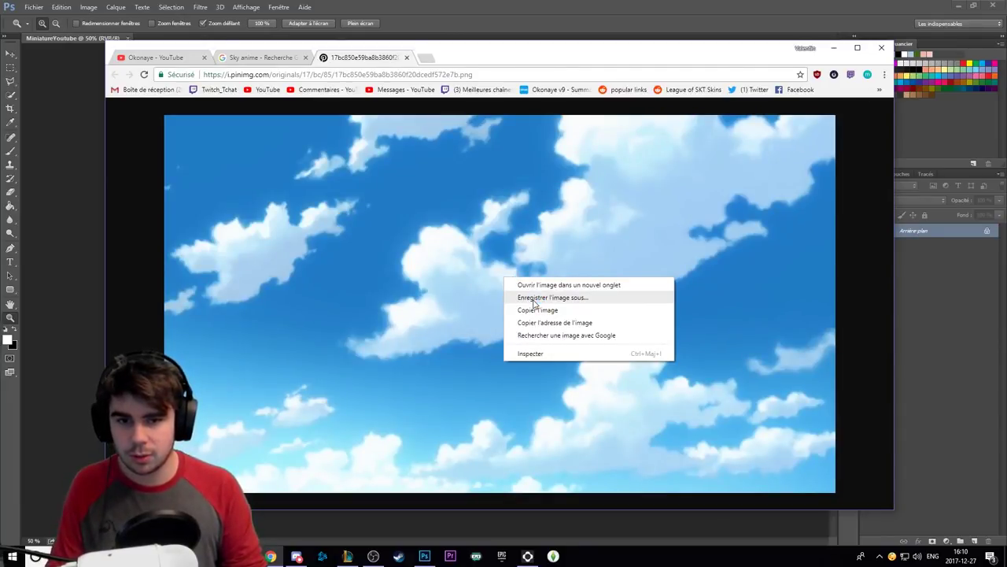
left_click(534, 303)
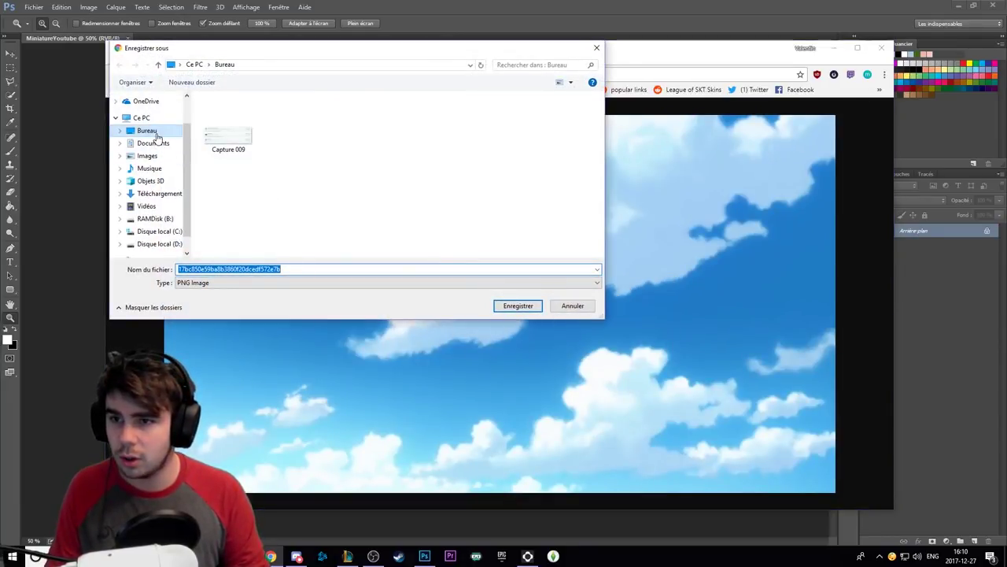
left_click(487, 270)
key("ctrl+a")
key("Return")
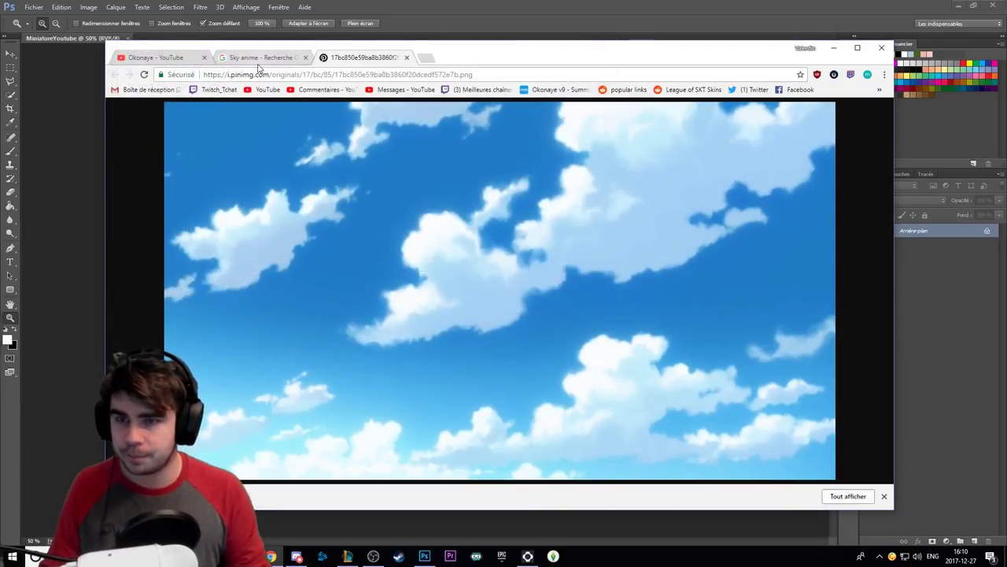
left_click(261, 59)
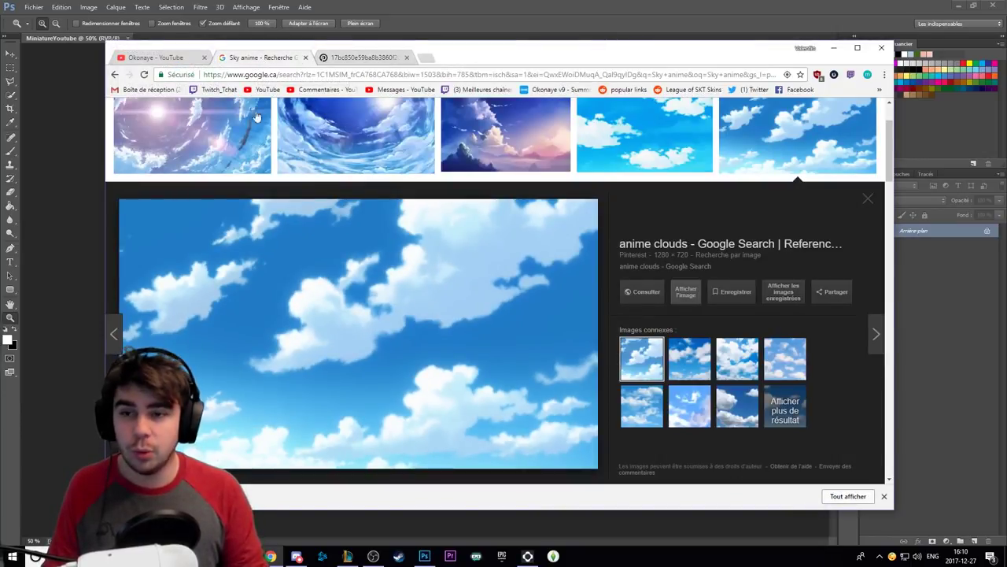
scroll(255, 116, "up", 2)
left_click_drag(235, 119, 168, 118)
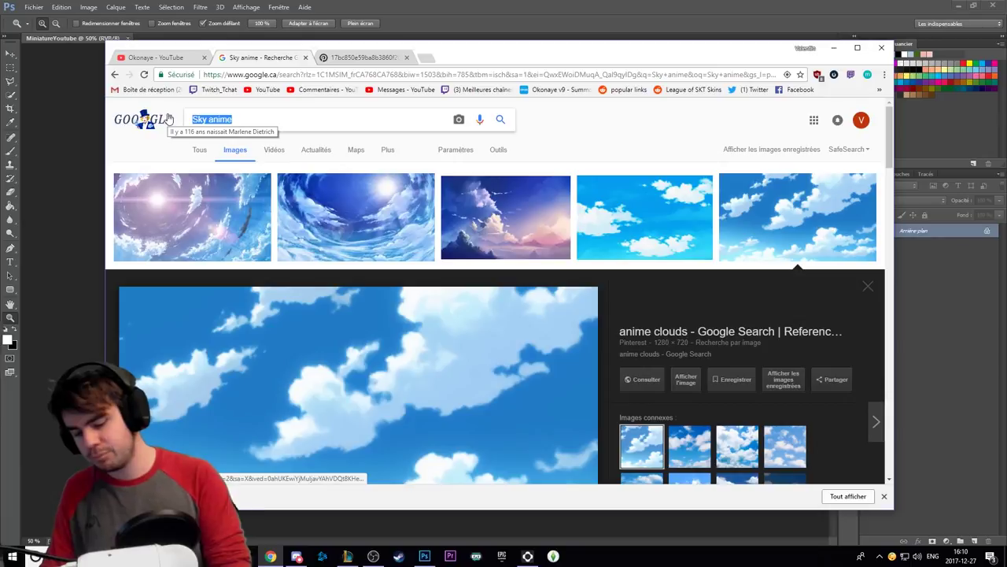
Search images for 'map league of legends' and preview the first result.
key("BackSpace")
type("m")
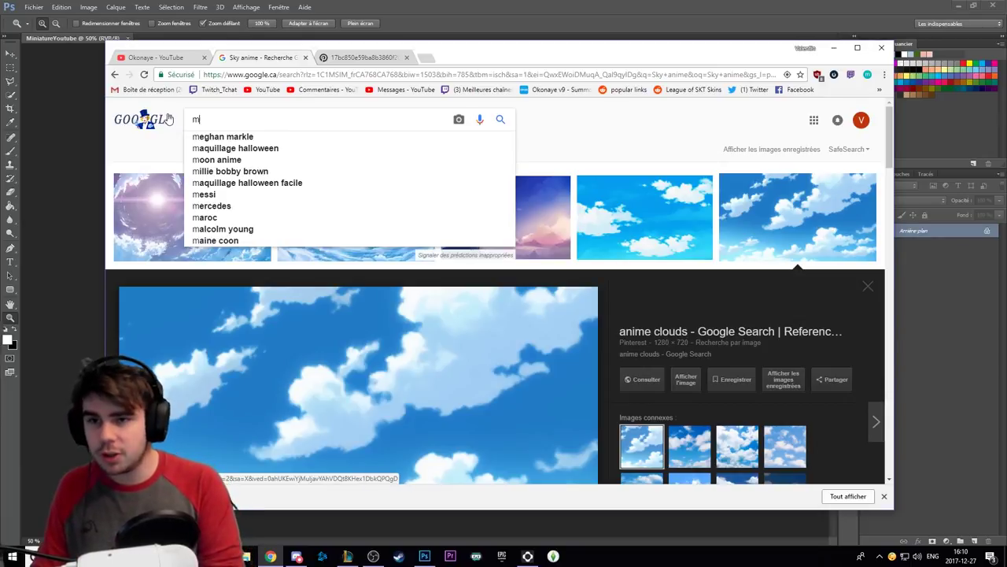
type("ap leag")
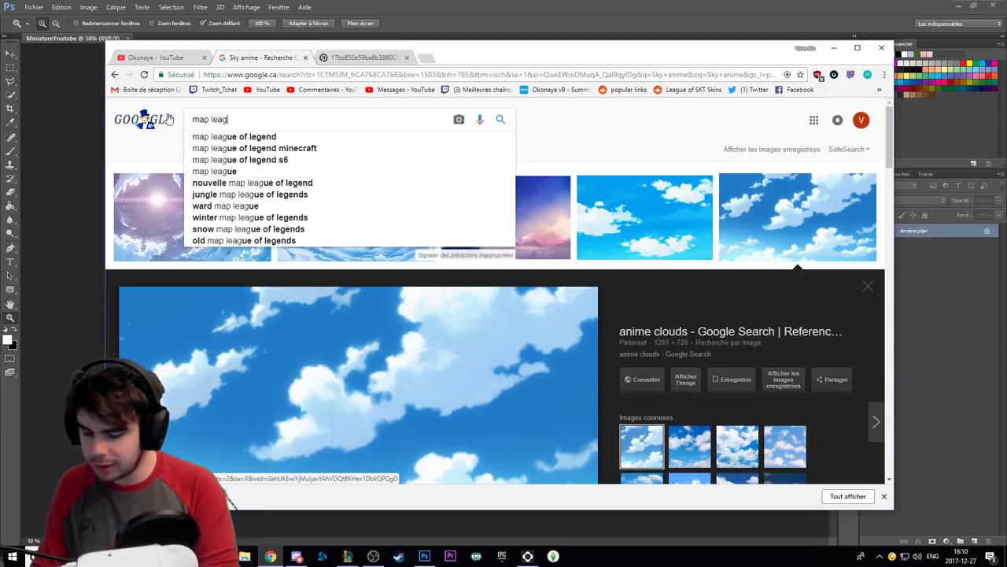
type("ue of legends")
key("Return")
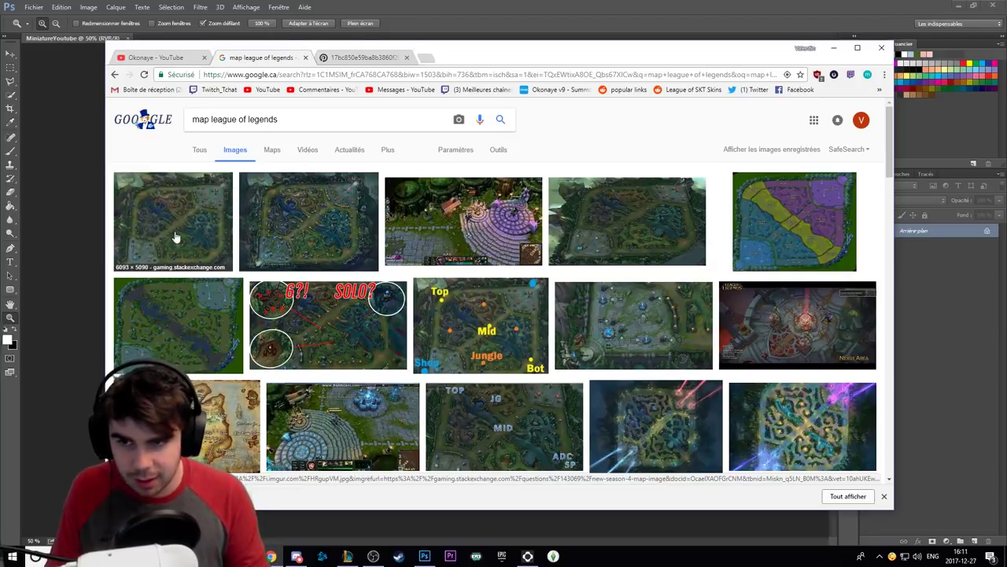
left_click(175, 234)
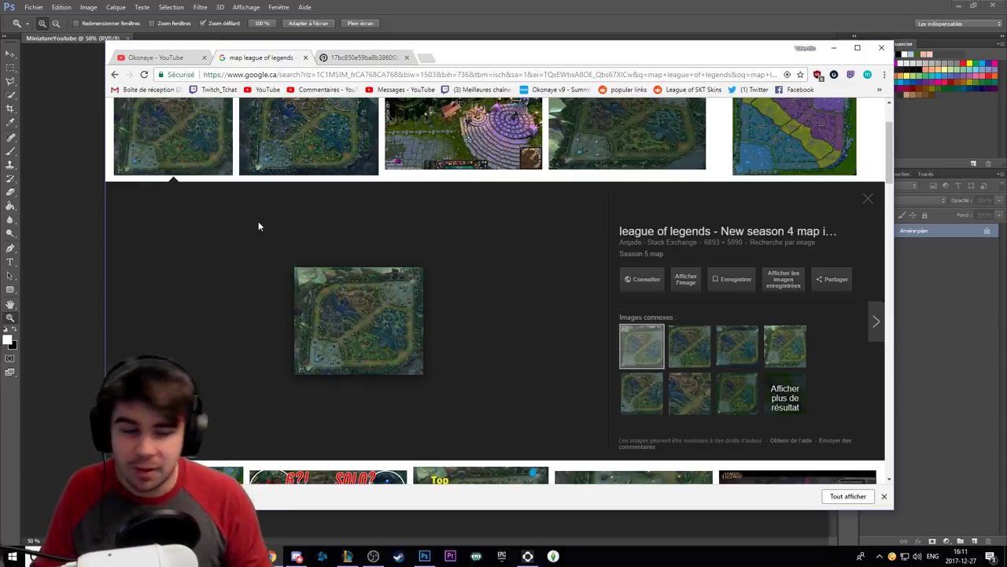
Save the full-size map image to the desktop, then drag Chrome off-screen.
left_click(685, 282)
left_click(492, 377)
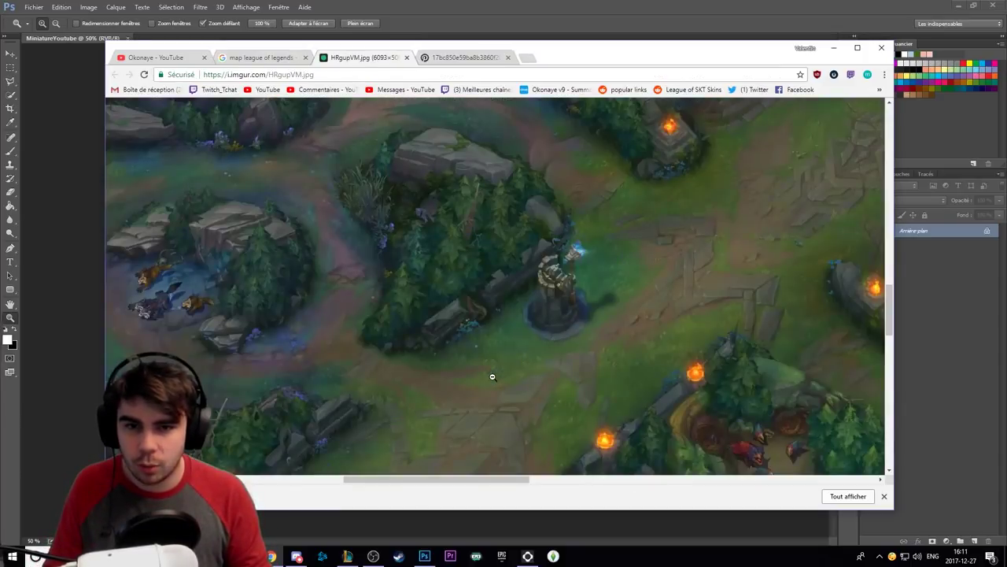
right_click(500, 327)
left_click(539, 348)
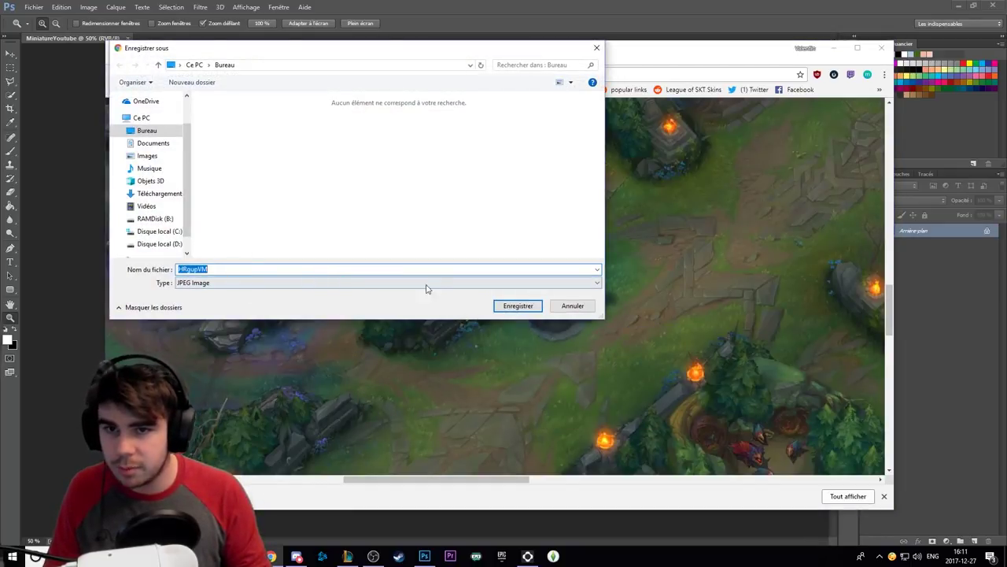
left_click(518, 306)
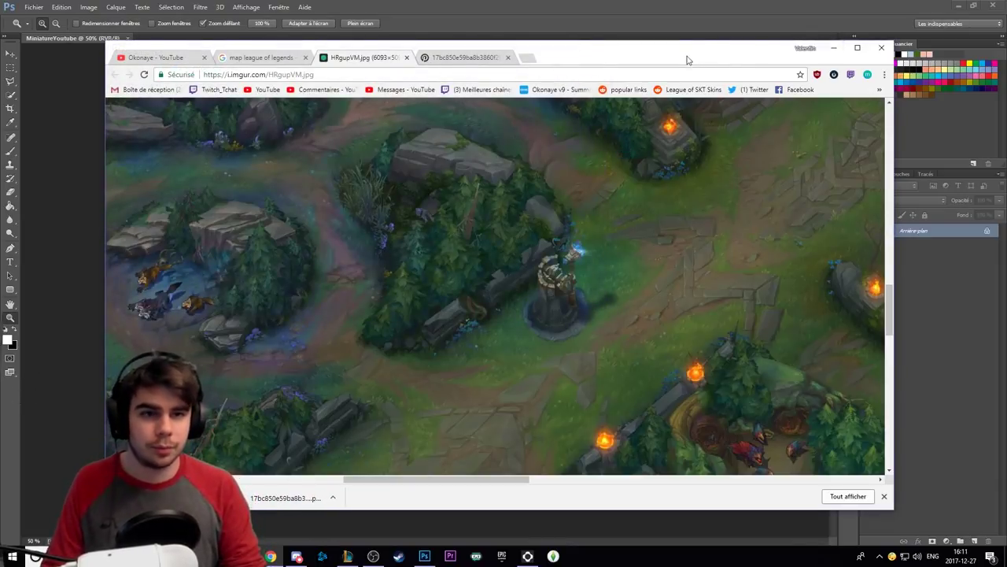
left_click_drag(686, 59, 1006, 63)
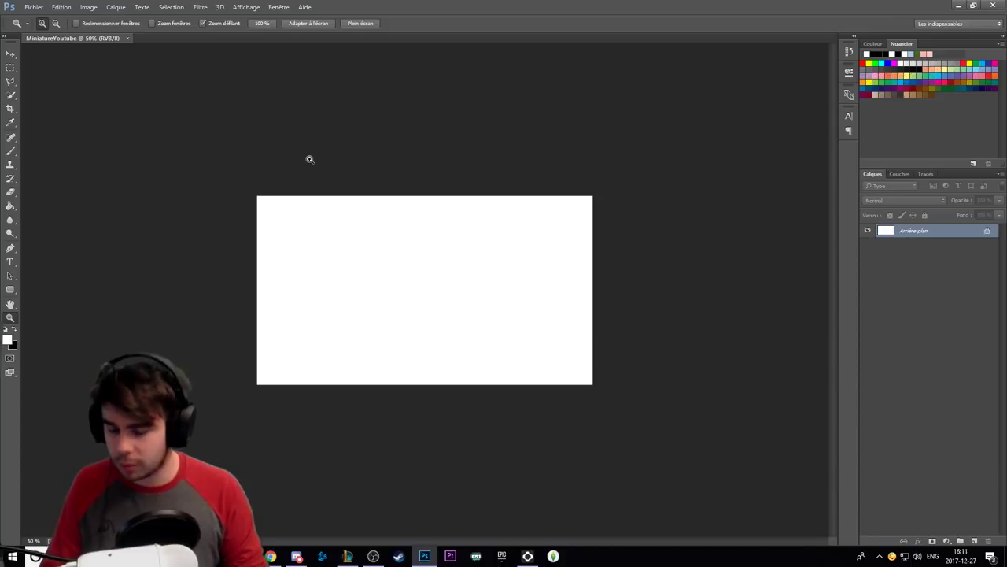
Drag the anime sky PNG from the desktop onto the canvas as a full-size layer.
key("v")
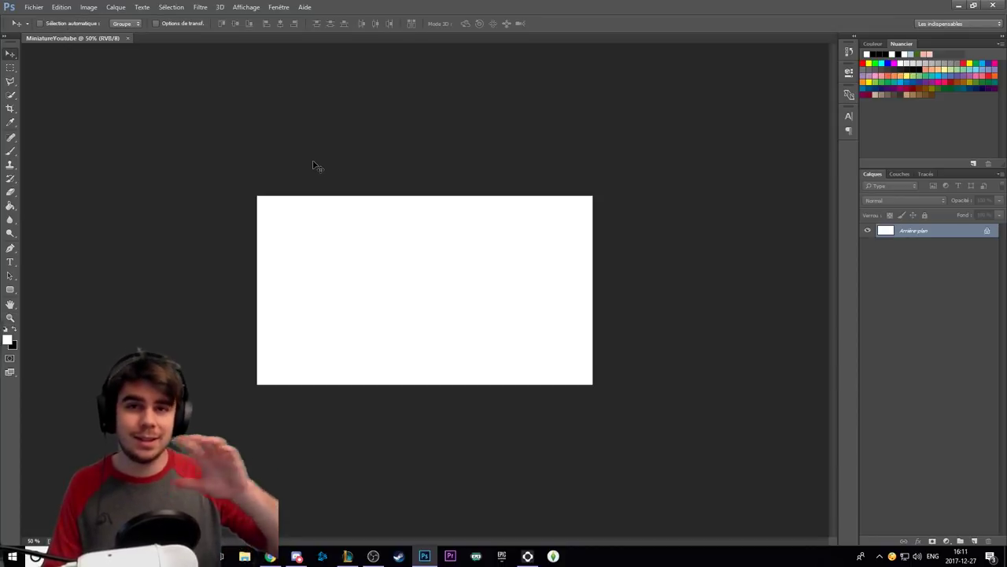
left_click(34, 8)
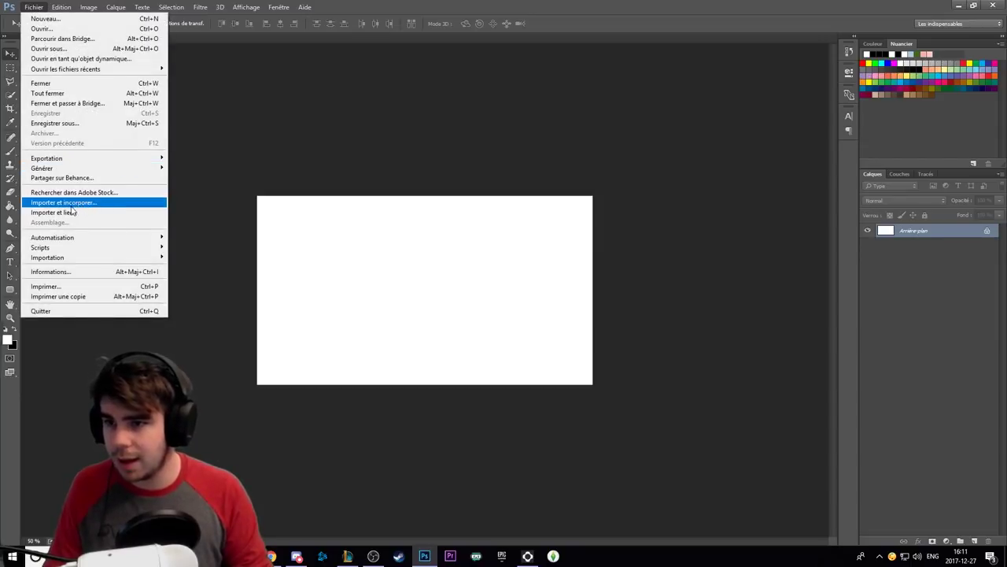
left_click(280, 149)
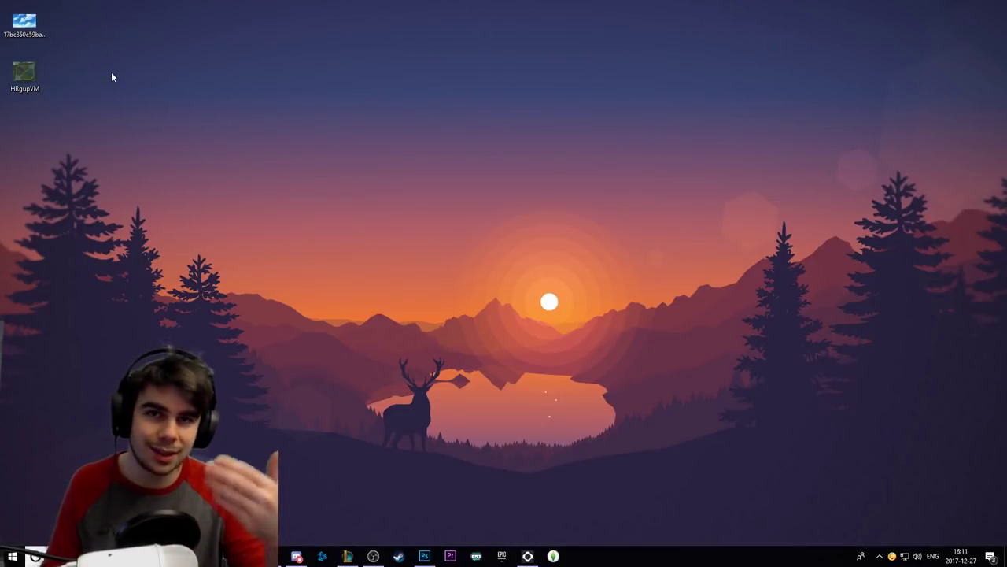
left_click(26, 72)
left_click(32, 30)
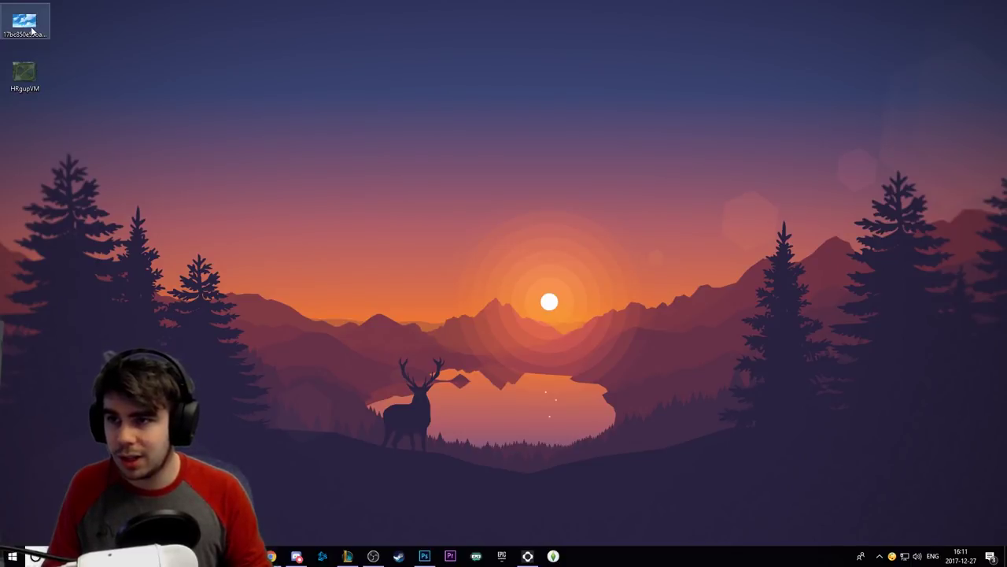
mouse_move(23, 22)
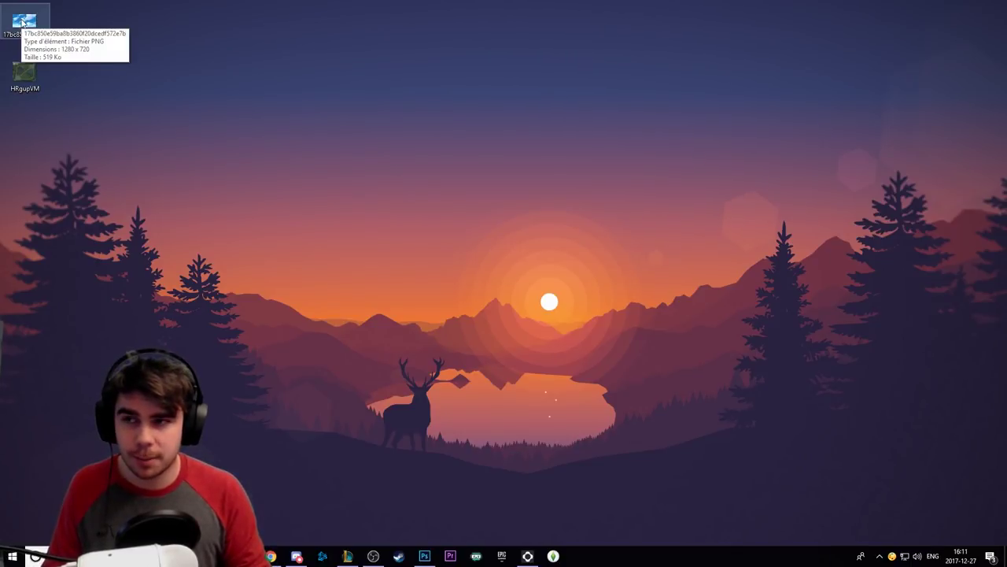
left_click_drag(22, 22, 384, 148)
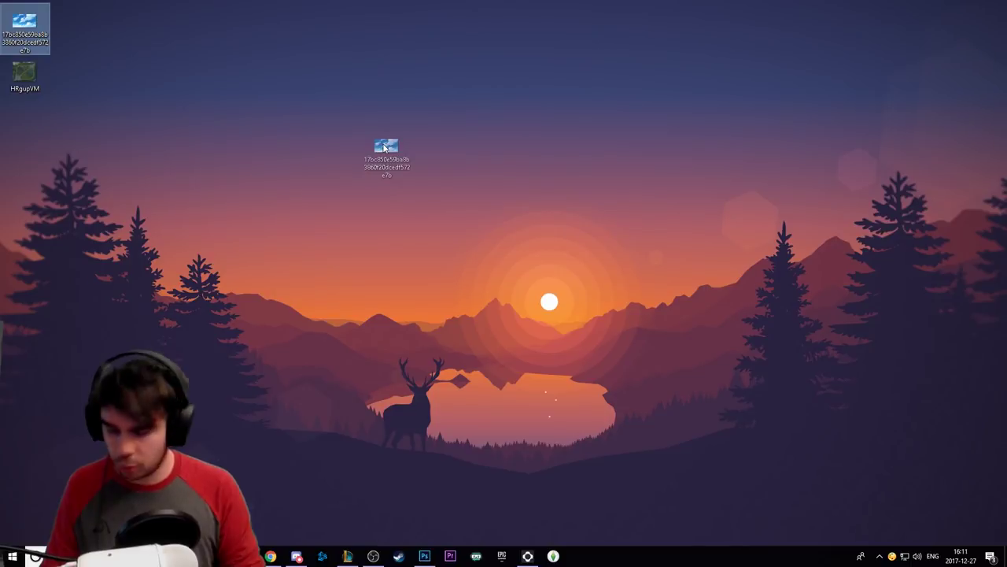
left_click_drag(384, 148, 380, 175)
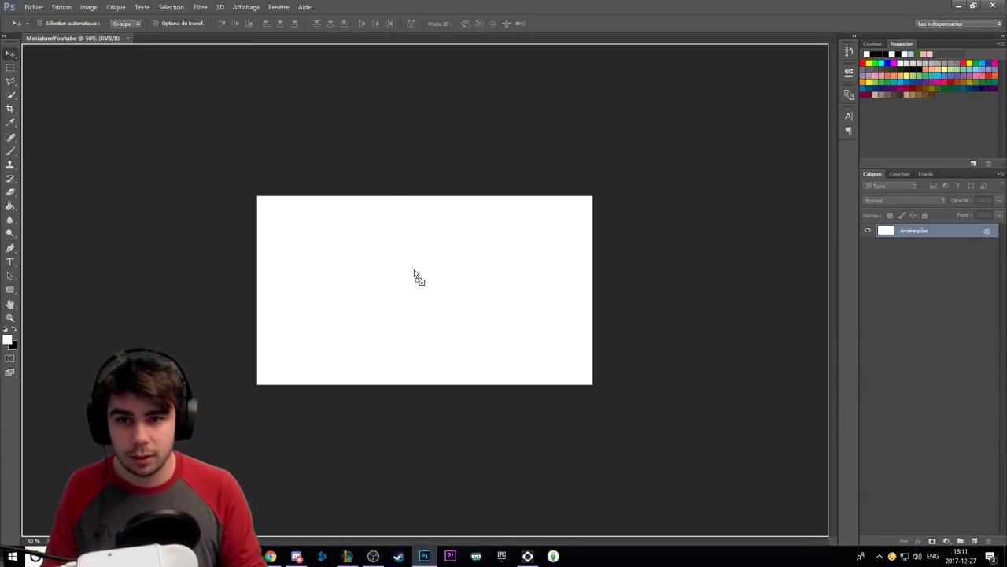
left_click_drag(415, 276, 331, 329)
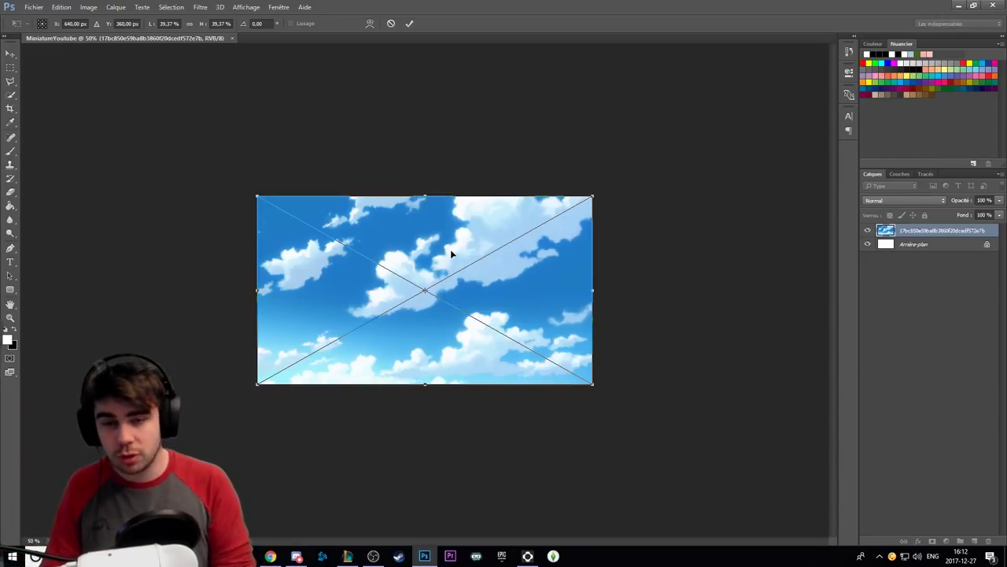
key("Return")
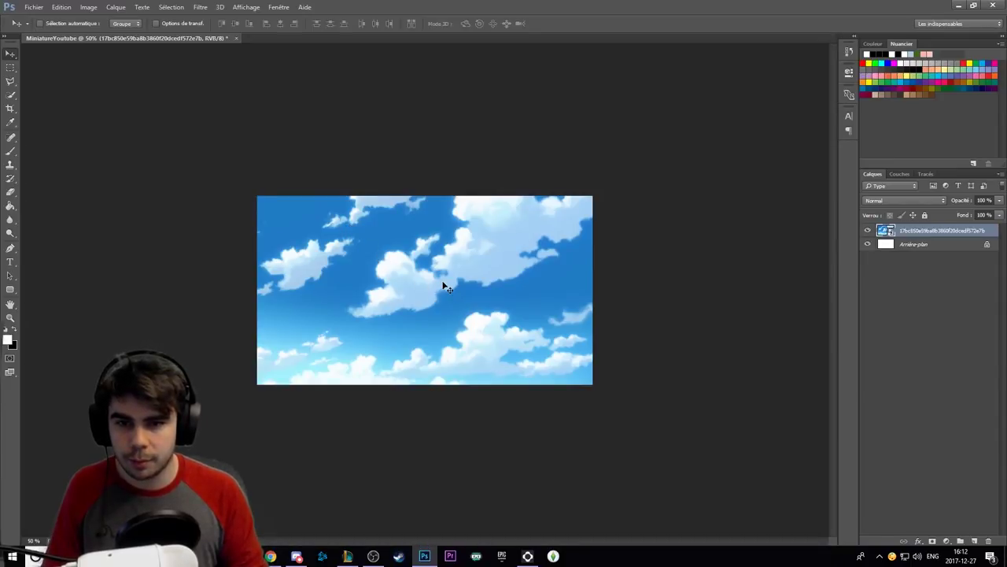
Drop the HRgupVM map onto the canvas above the sky and scale it to about 21%.
left_click_drag(443, 285, 443, 285)
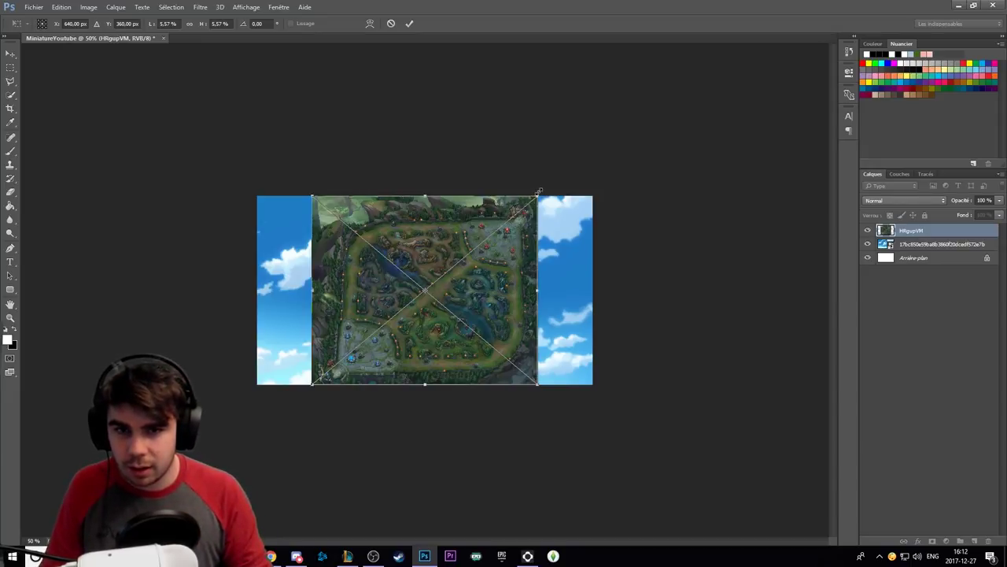
mouse_move(538, 194)
left_mouse_down()
mouse_move(790, 108)
mouse_move(567, 187)
mouse_move(545, 204)
left_mouse_up()
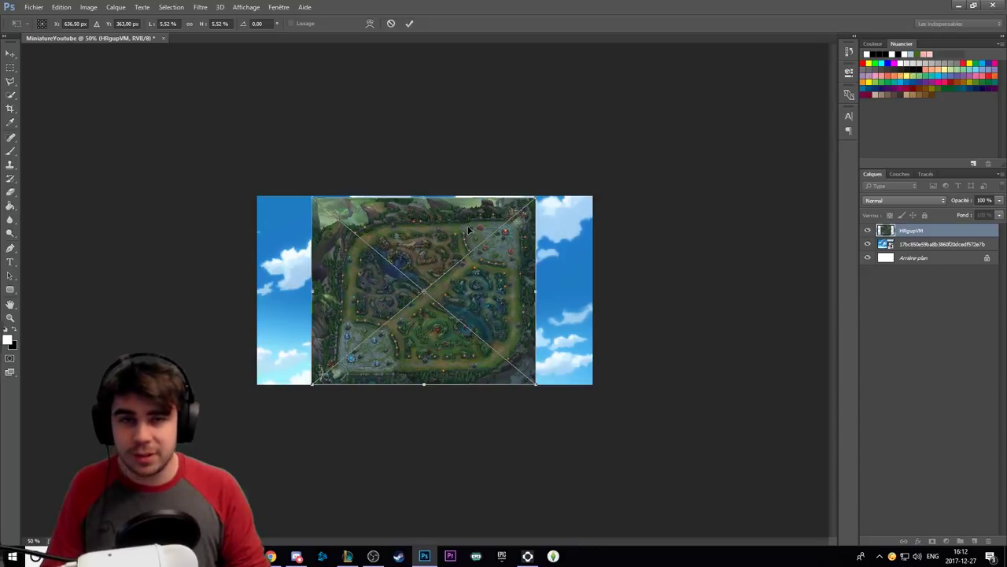
mouse_move(435, 233)
left_mouse_down()
mouse_move(562, 262)
mouse_move(556, 292)
left_mouse_up()
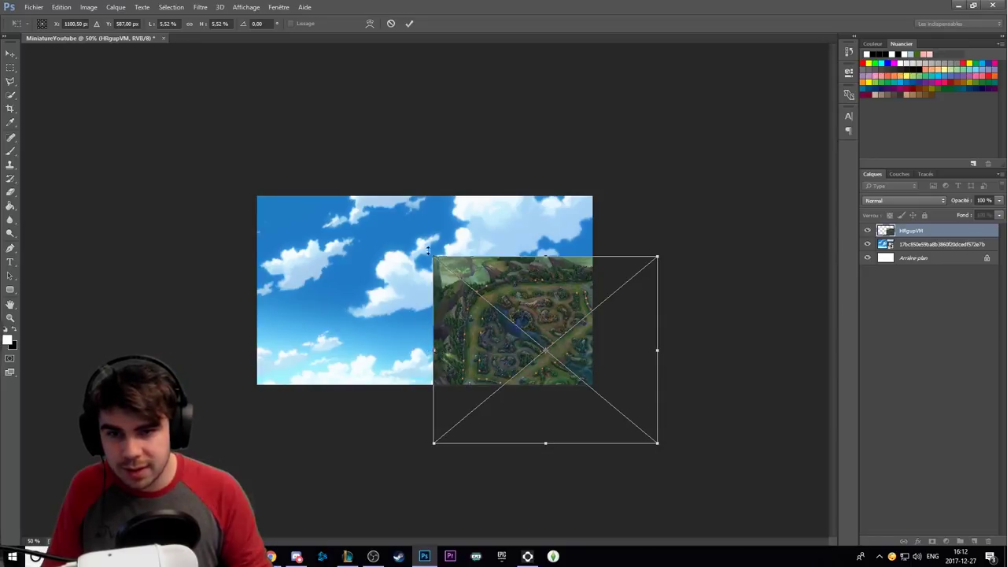
mouse_move(370, 204)
left_mouse_down()
mouse_move(304, 158)
mouse_move(462, 279)
mouse_move(278, 124)
mouse_move(111, 32)
left_mouse_up()
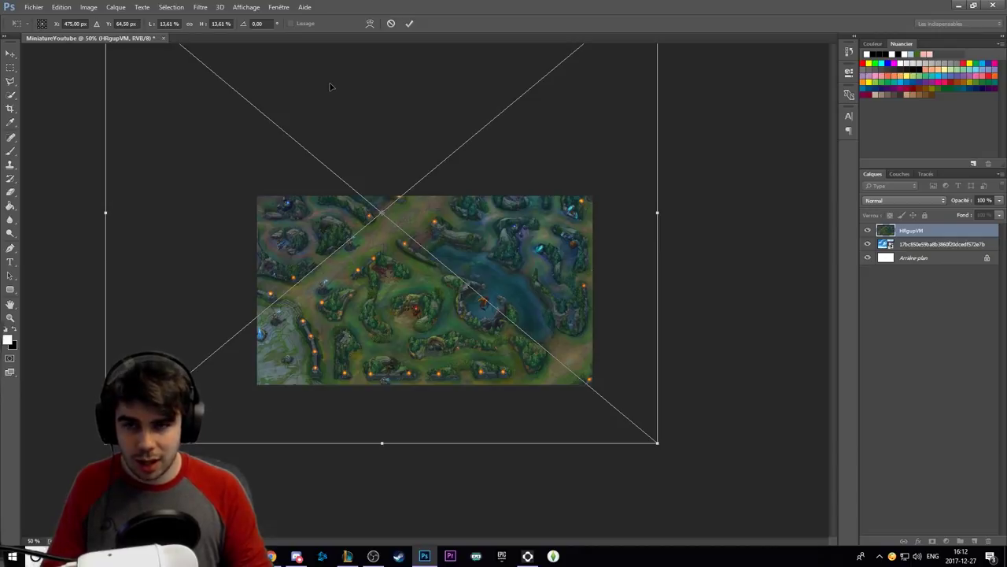
mouse_move(331, 86)
left_mouse_down()
mouse_move(492, 244)
mouse_move(462, 230)
mouse_move(409, 170)
mouse_move(551, 277)
mouse_move(566, 275)
mouse_move(625, 367)
left_mouse_up()
mouse_move(378, 256)
left_mouse_down()
mouse_move(281, 140)
mouse_move(90, 32)
left_mouse_up()
mouse_move(314, 153)
left_mouse_down()
mouse_move(490, 301)
mouse_move(491, 327)
left_mouse_up()
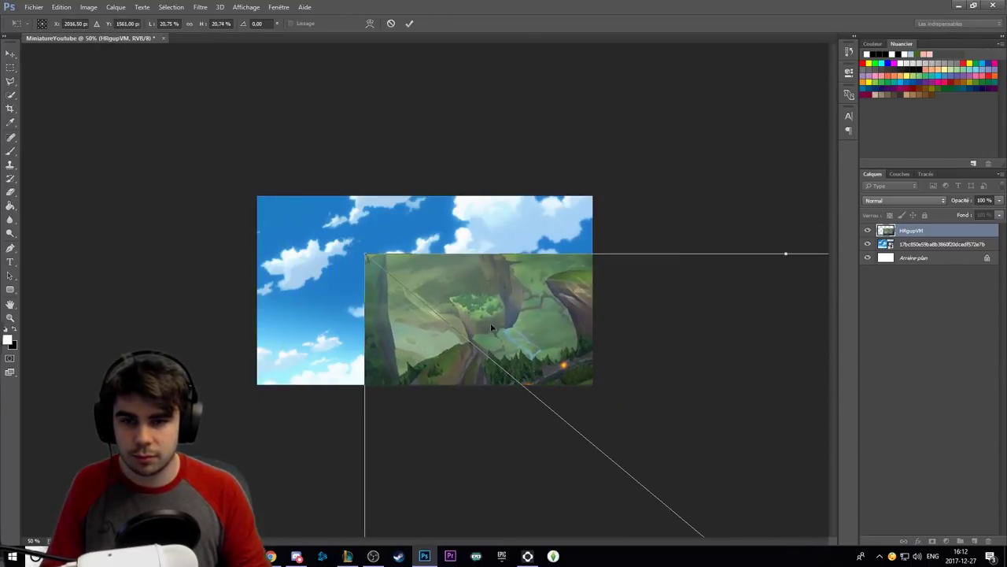
Enlarge the map to about 32% and position a close-up area over the canvas.
left_click_drag(368, 258, 113, 47)
mouse_move(409, 196)
left_mouse_down()
mouse_move(450, 257)
mouse_move(487, 370)
mouse_move(480, 380)
left_mouse_up()
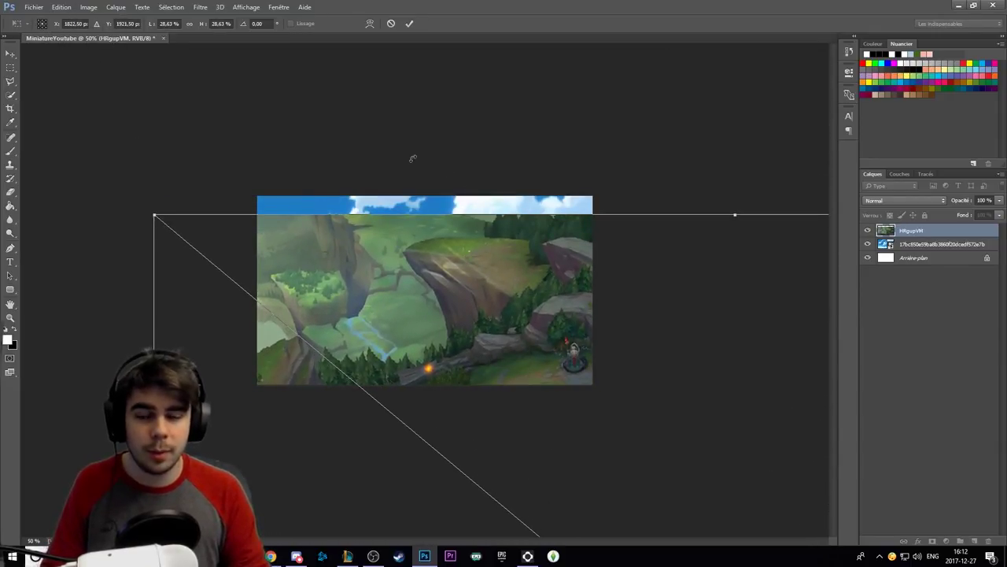
left_click_drag(453, 325, 386, 324)
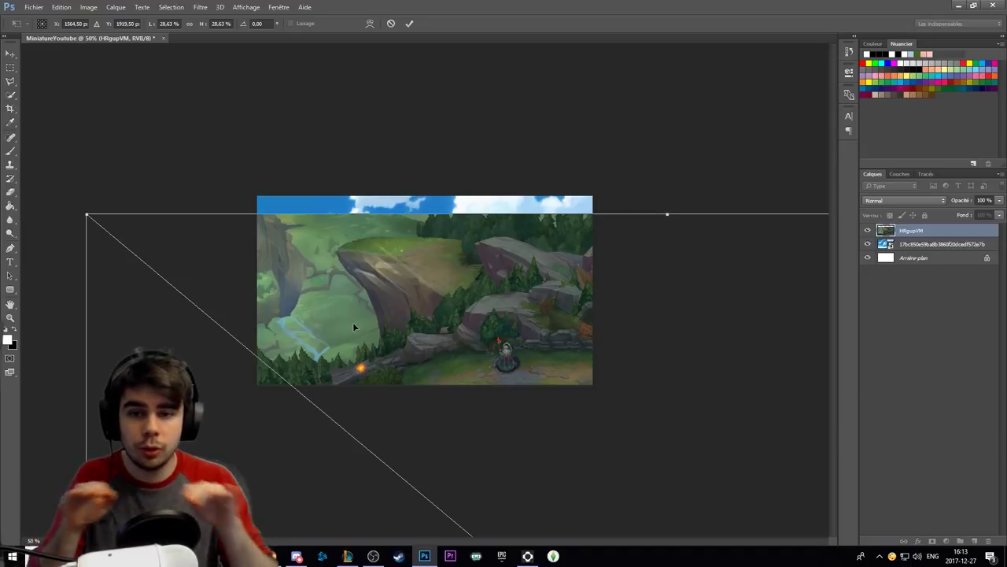
mouse_move(354, 327)
left_mouse_down()
mouse_move(425, 282)
mouse_move(406, 250)
left_mouse_up()
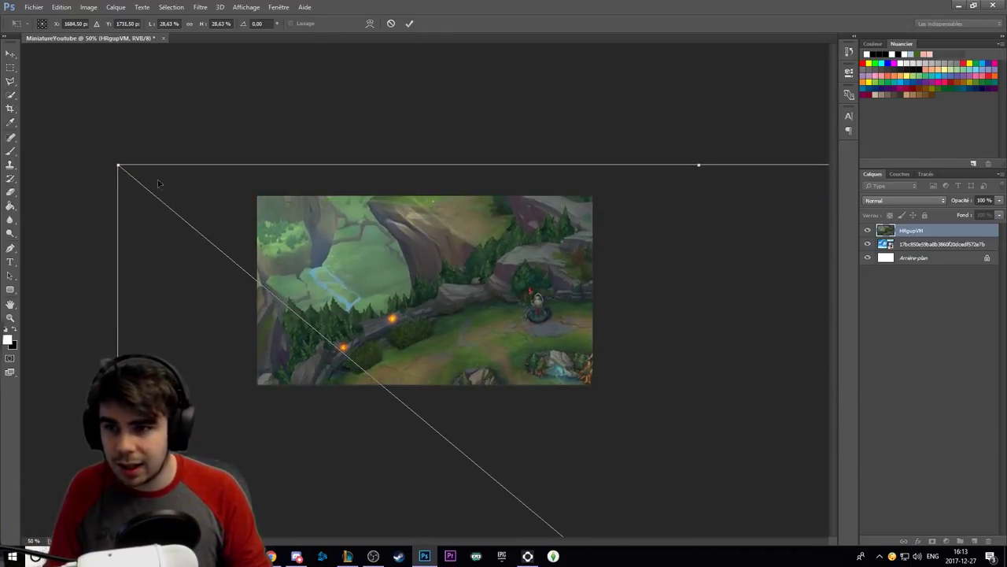
left_click_drag(117, 164, 16, 30)
mouse_move(329, 168)
left_mouse_down()
mouse_move(394, 321)
mouse_move(418, 314)
left_mouse_up()
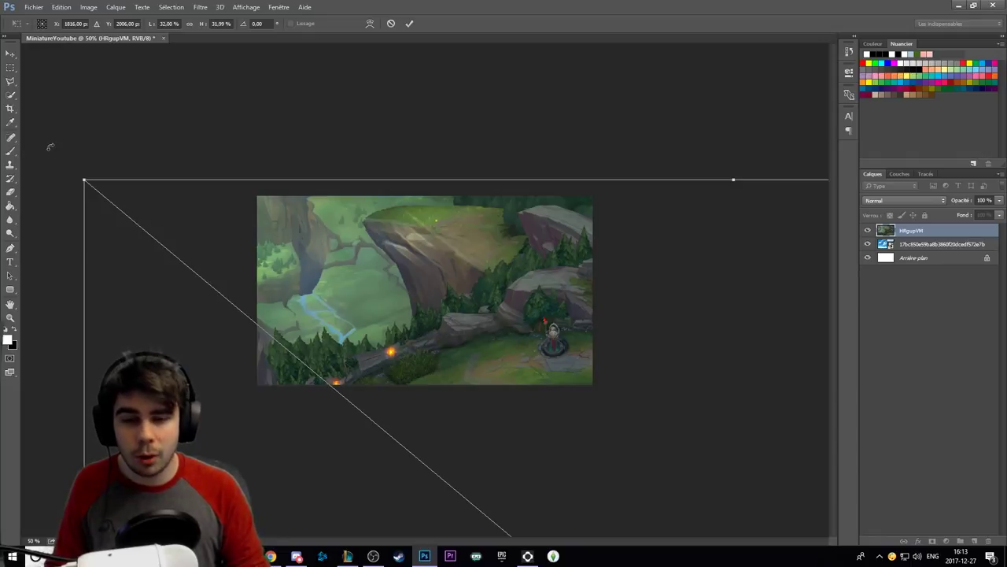
Rotate the map to about 20.81°, adjust its position, and commit the transform.
left_click_drag(53, 147, 242, 76)
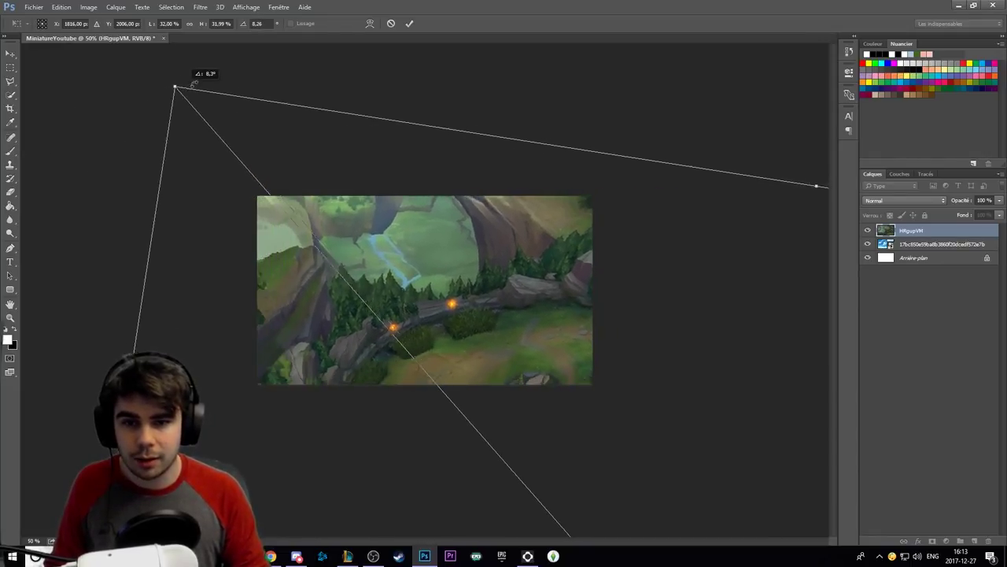
left_click_drag(406, 221, 312, 298)
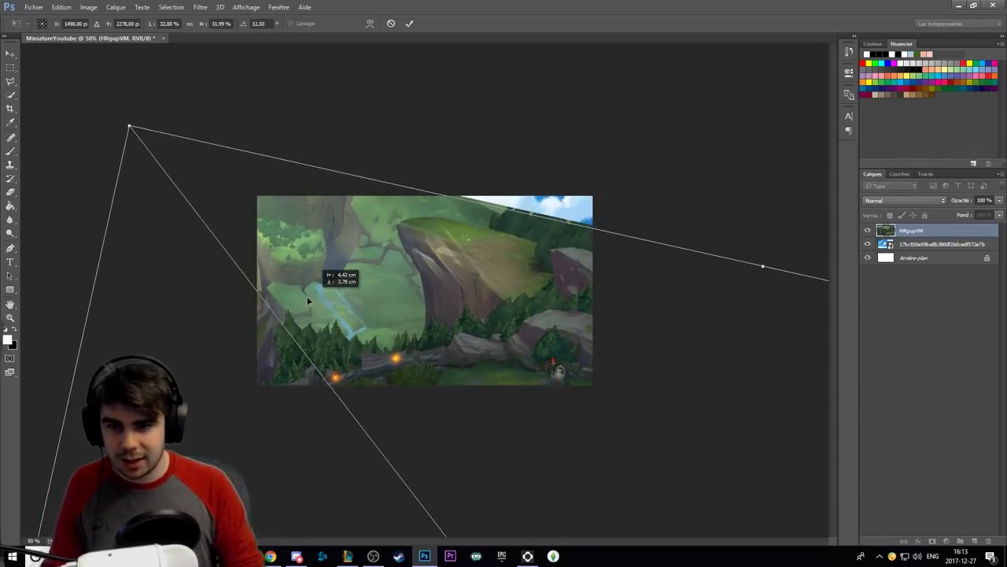
left_click_drag(380, 135, 456, 102)
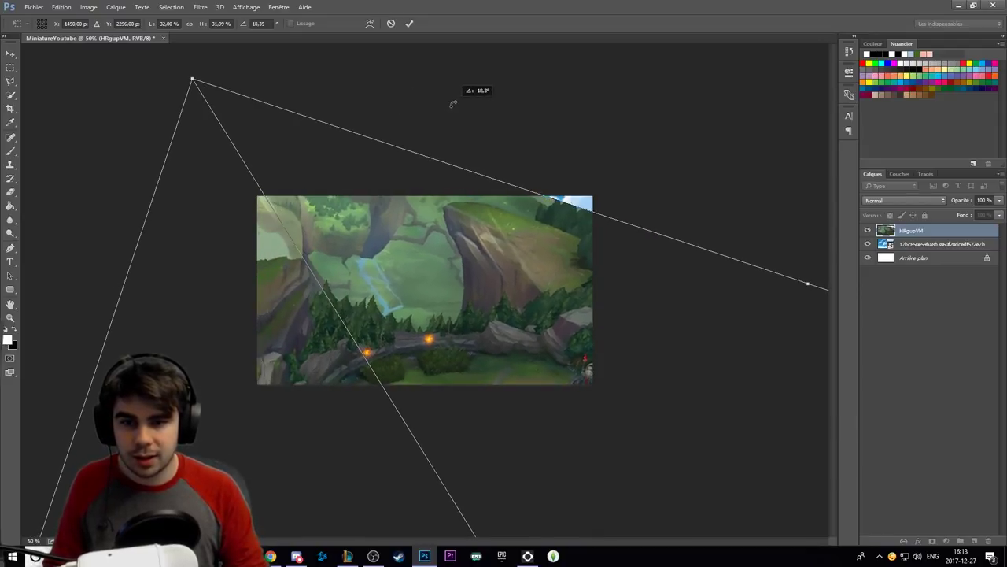
left_click_drag(385, 255, 370, 268)
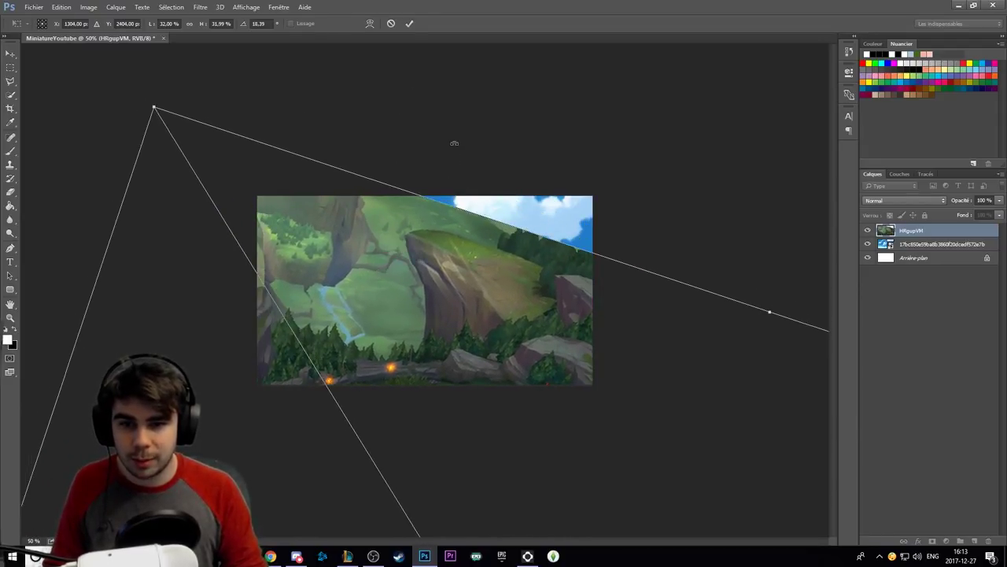
left_click_drag(454, 142, 472, 150)
left_click_drag(406, 248, 367, 257)
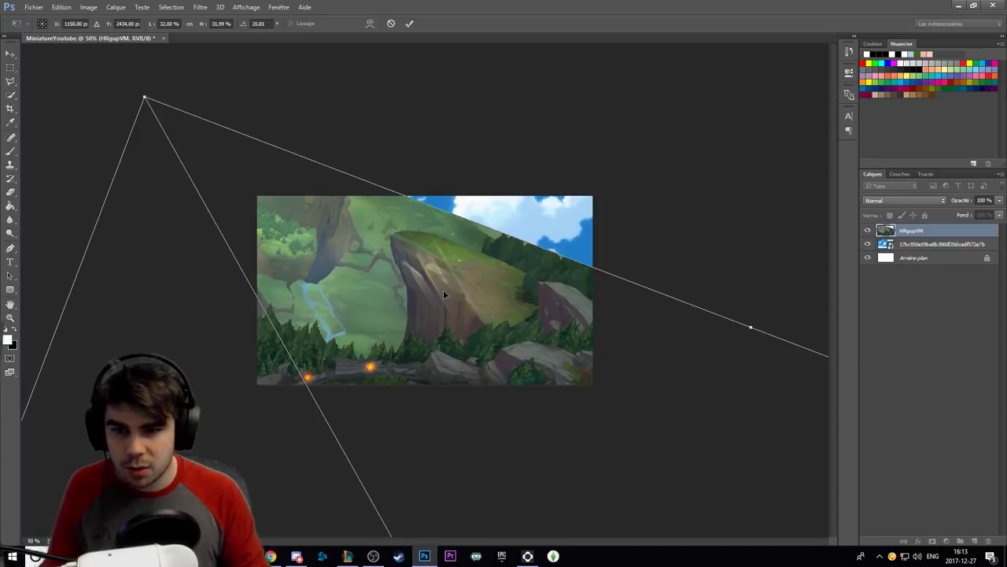
left_click_drag(443, 294, 444, 296)
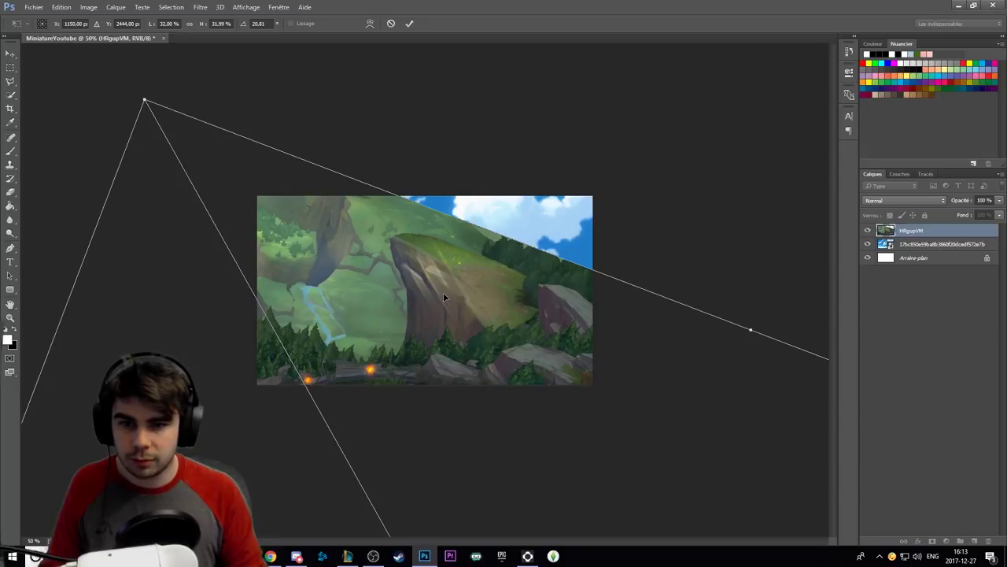
key("Return")
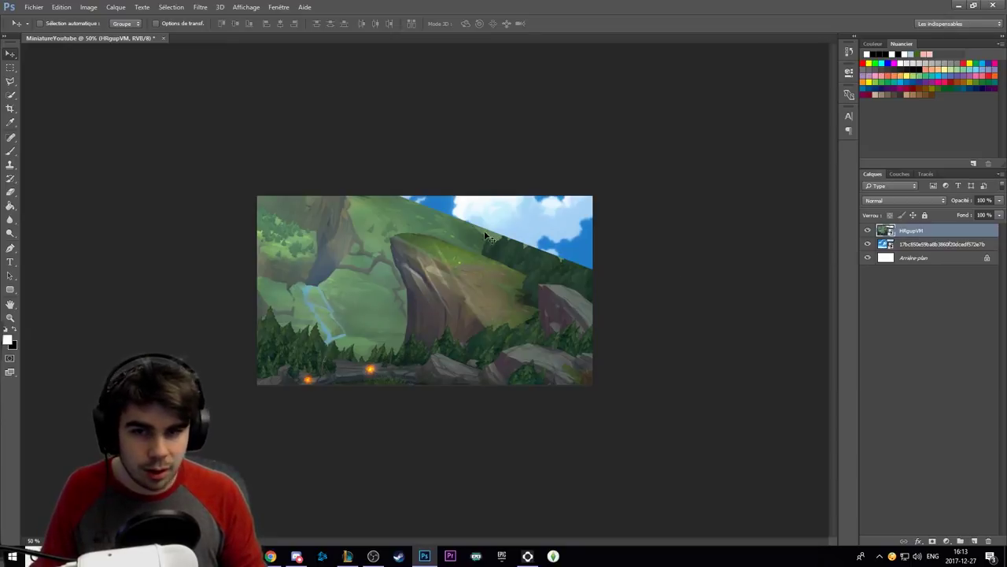
Reposition the HRgupVM map layer and rasterize it through the Eraser tool's prompt.
left_click_drag(488, 236, 360, 333)
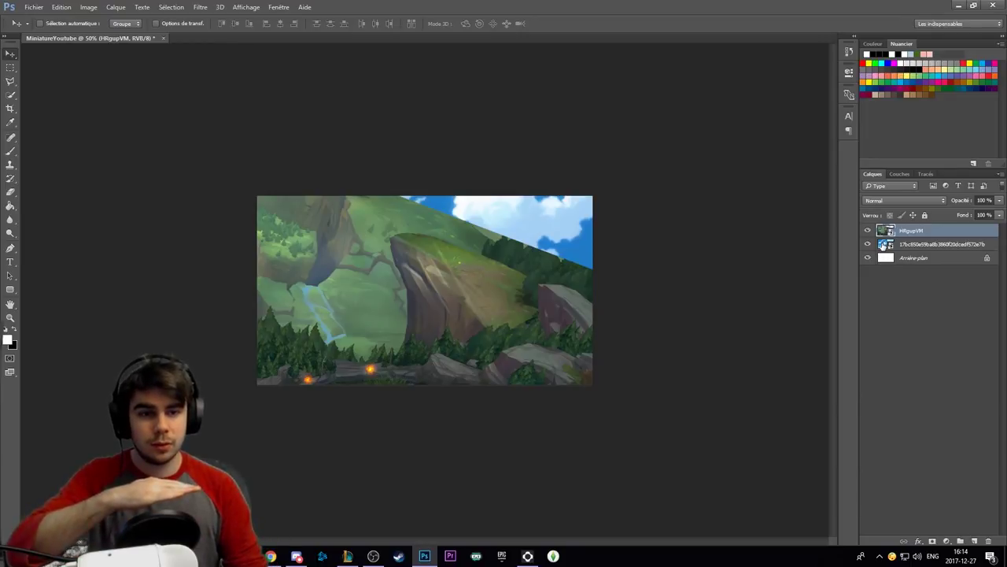
left_click(884, 245)
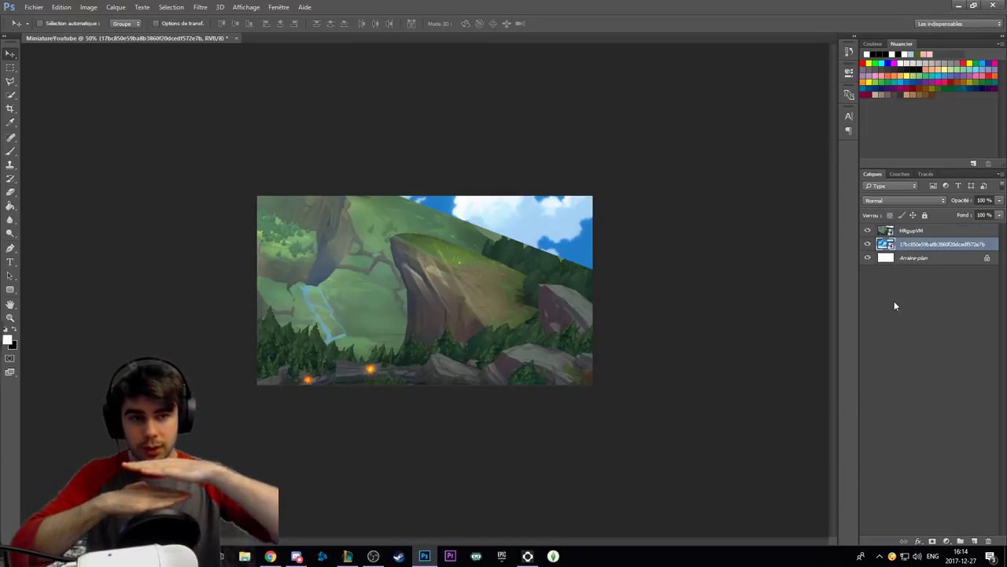
left_click(887, 233)
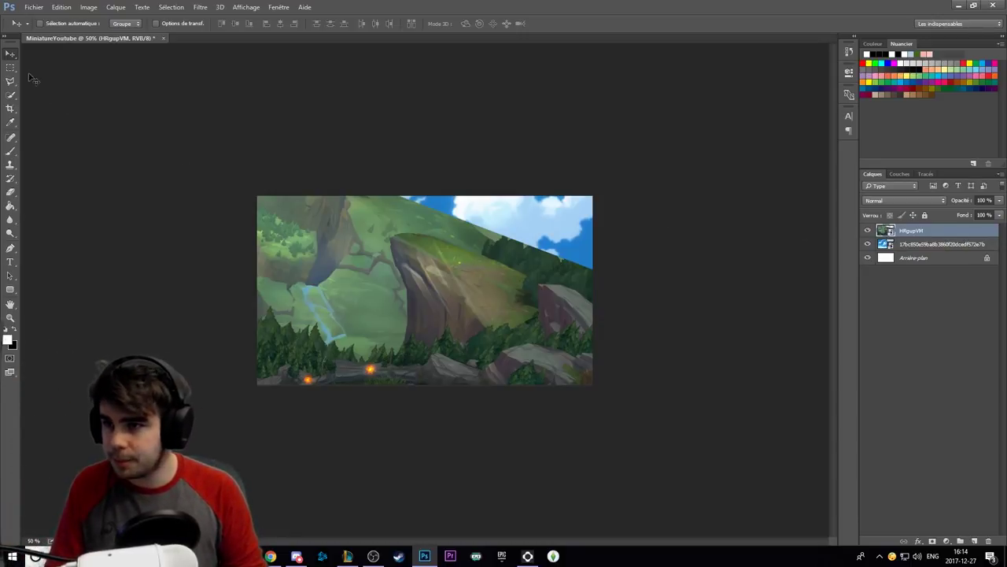
left_click(11, 192)
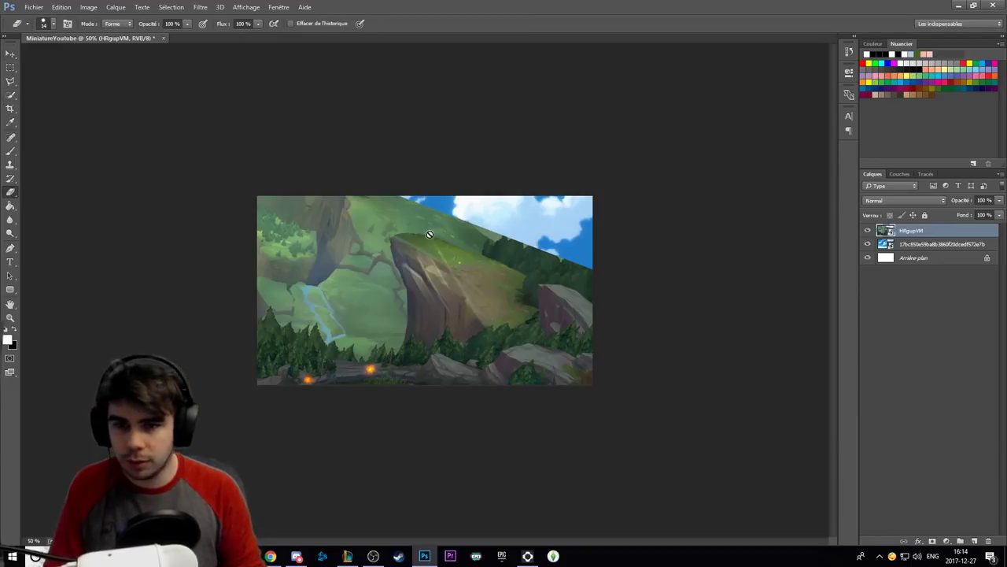
left_click(419, 260)
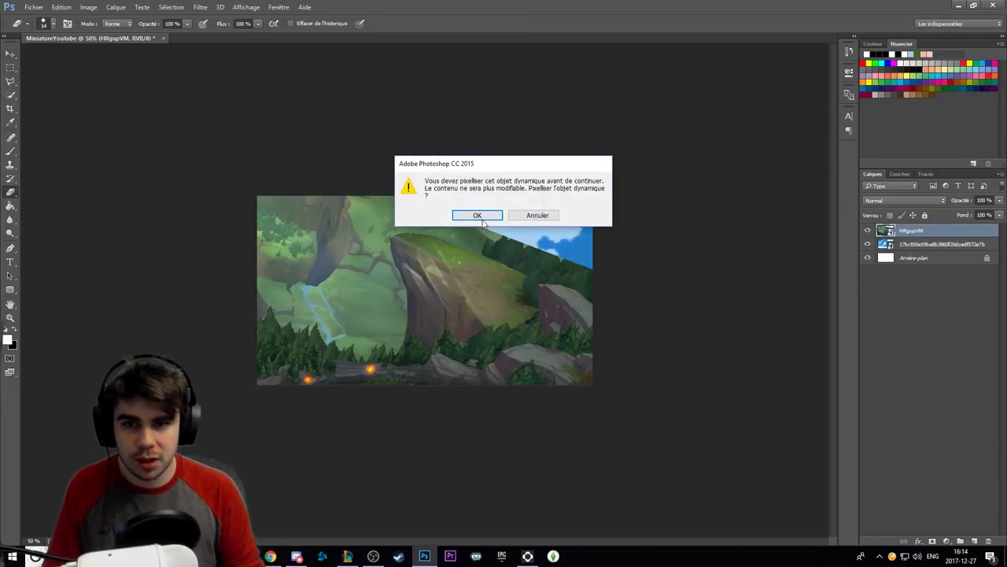
left_click(480, 217)
left_click(887, 246)
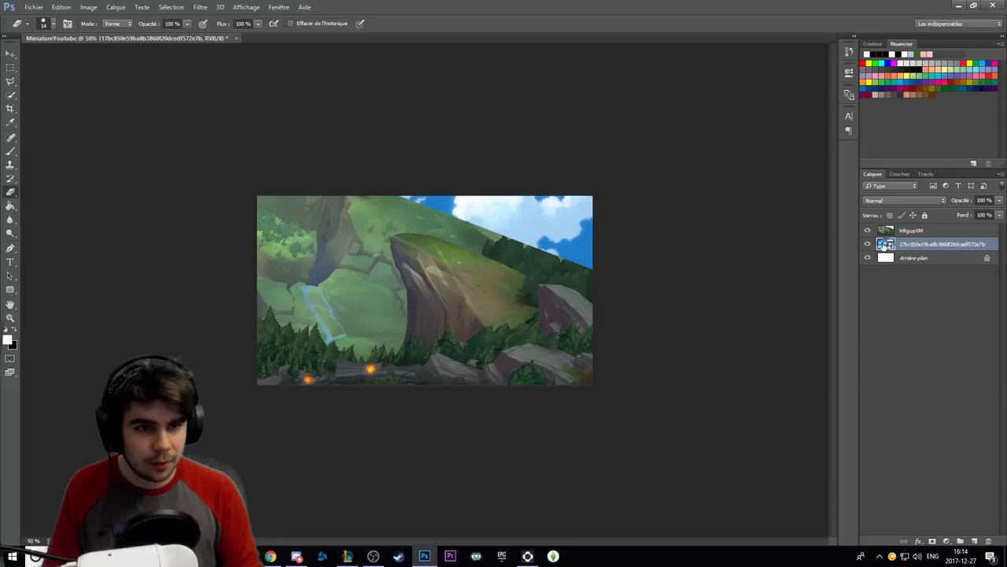
left_click(451, 274)
key("Escape")
key("v")
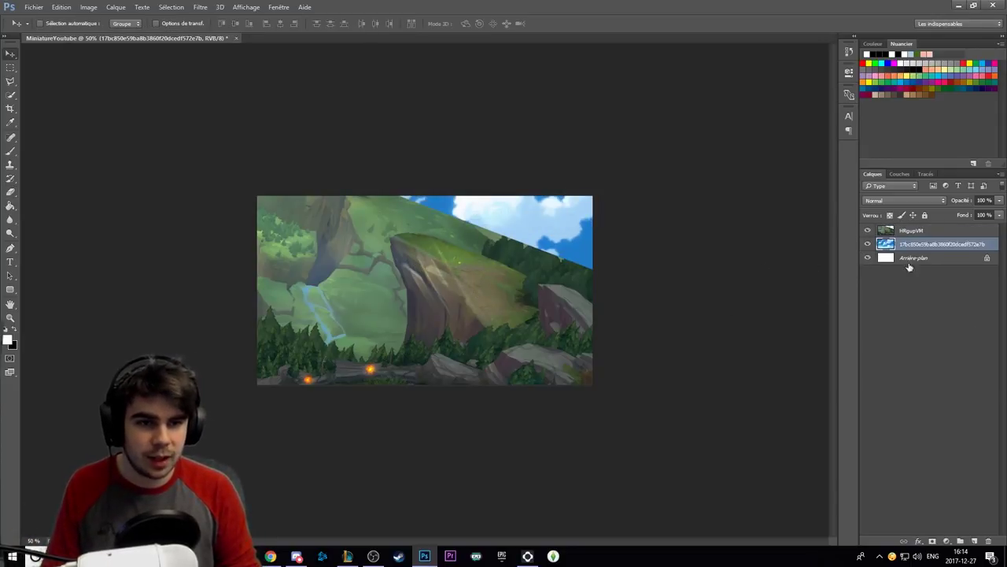
key("ctrl+bracketright")
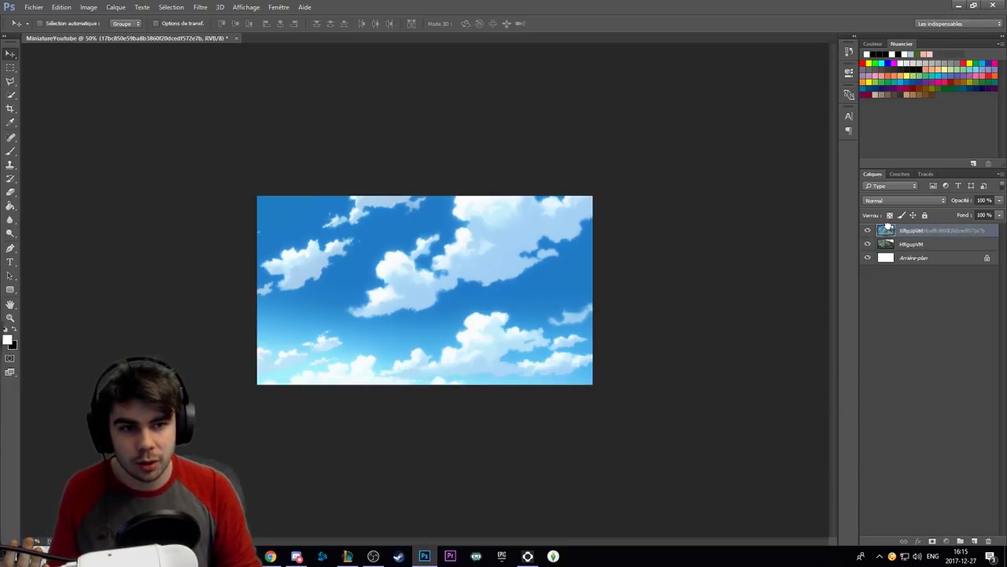
left_click_drag(887, 244, 889, 228)
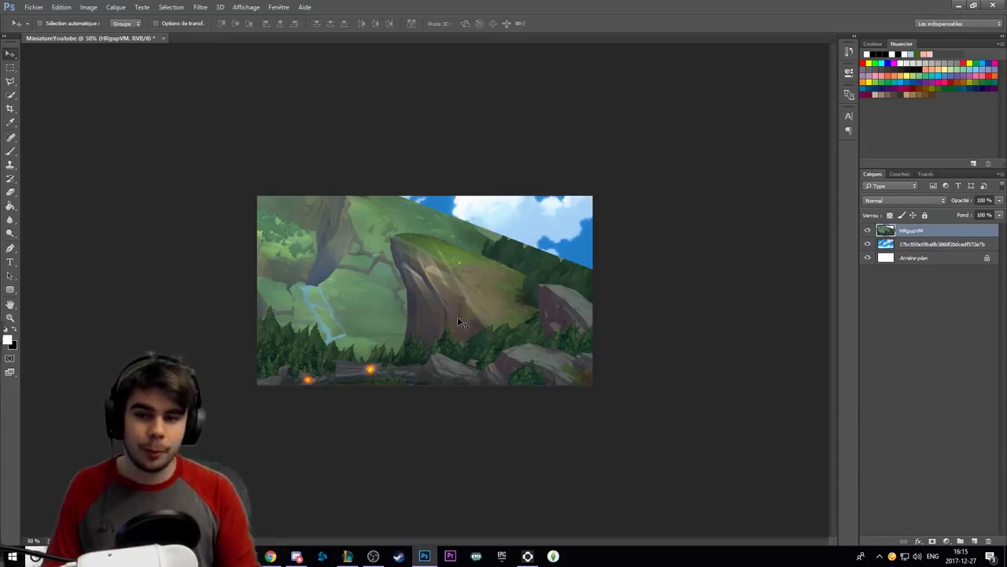
Zoom the map to 100% and make Quick Selection the active tool.
key("z")
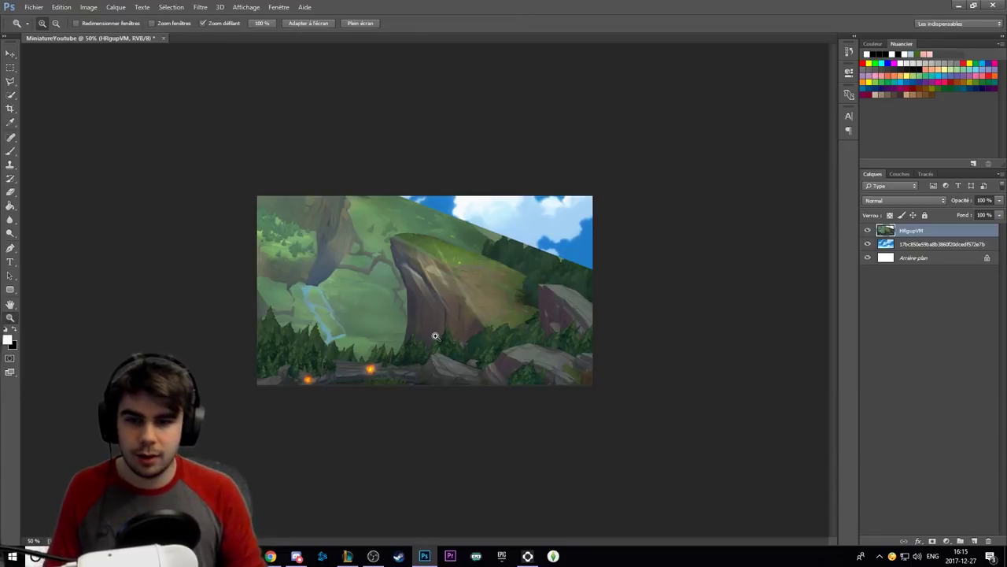
left_click(458, 317)
left_click(427, 337)
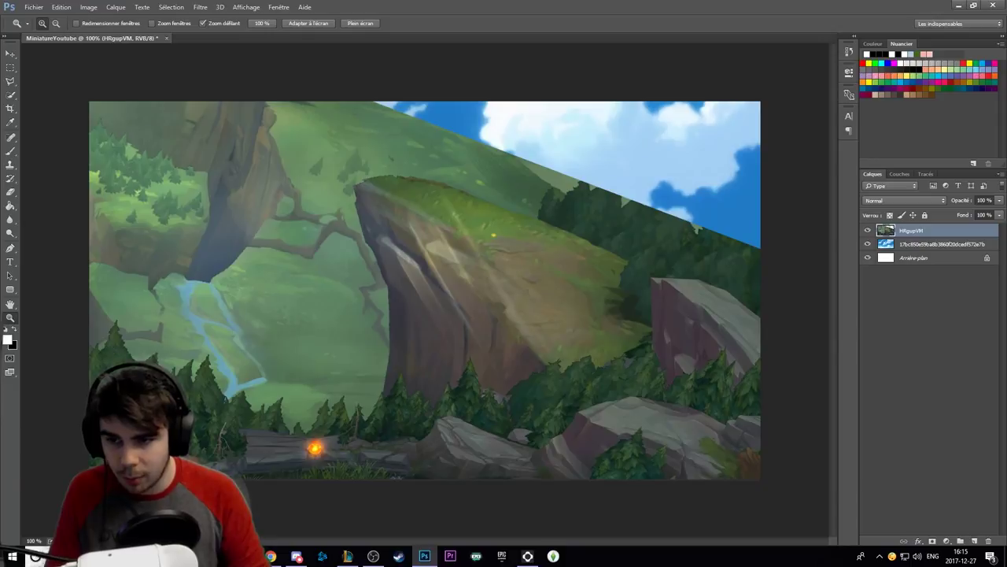
key("v")
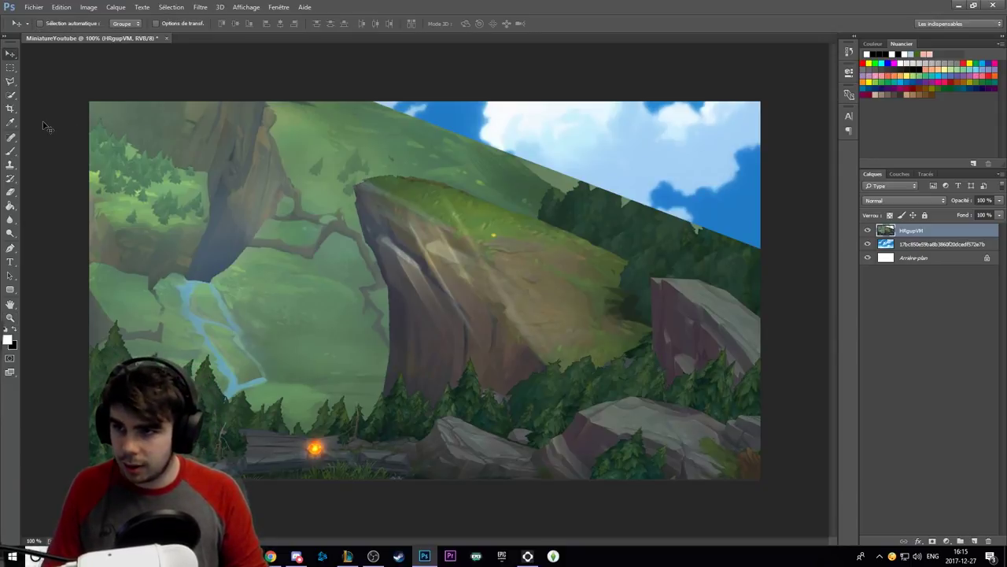
left_click(12, 96)
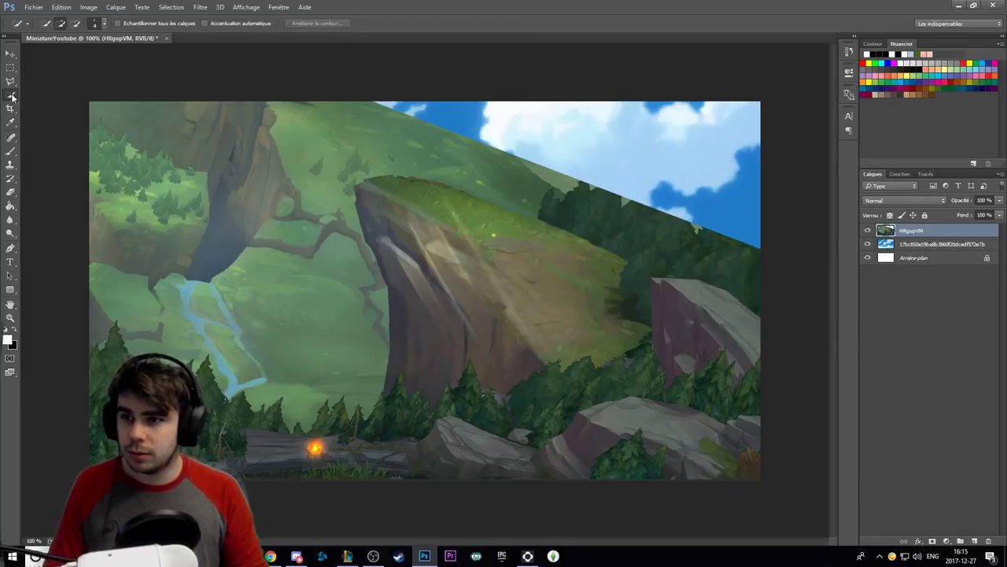
right_click(12, 96)
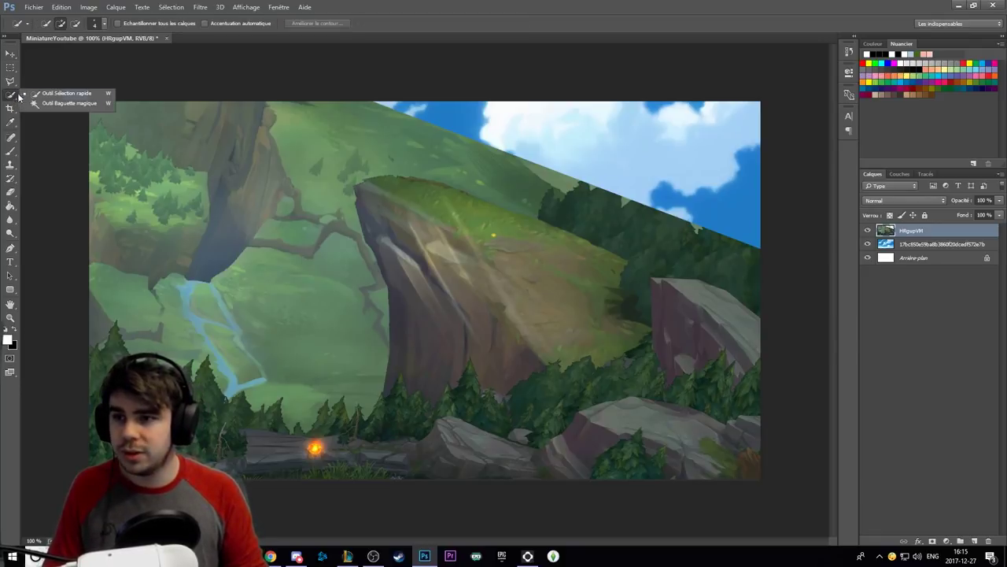
left_click(45, 96)
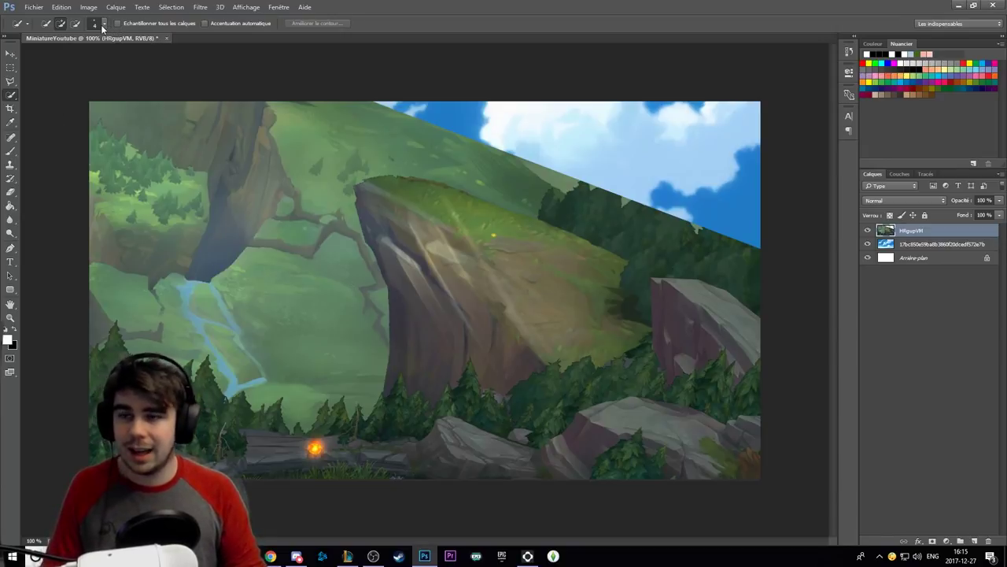
Set the Quick Selection brush to 100% hardness and about 12 px diameter.
left_click(105, 24)
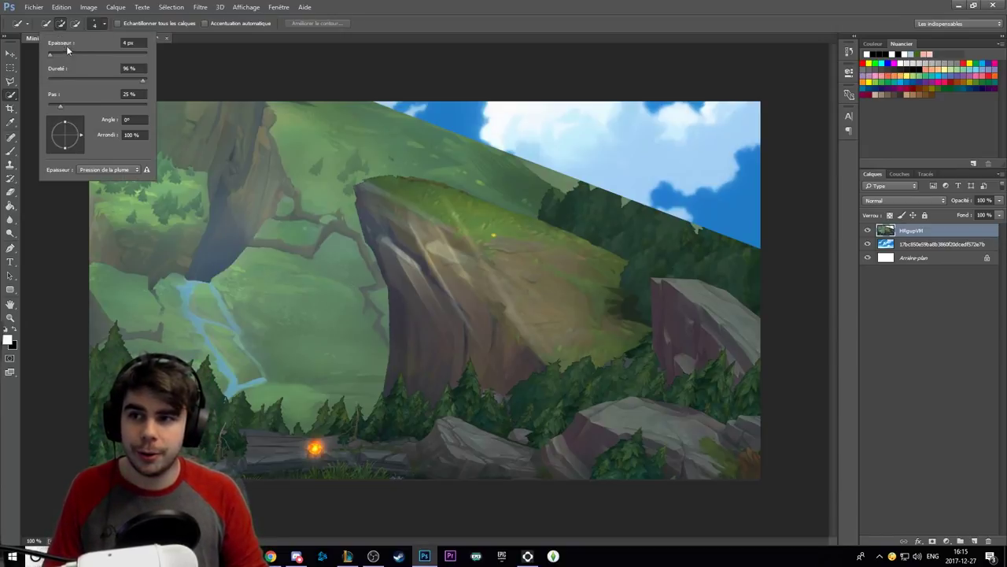
left_click_drag(51, 54, 115, 53)
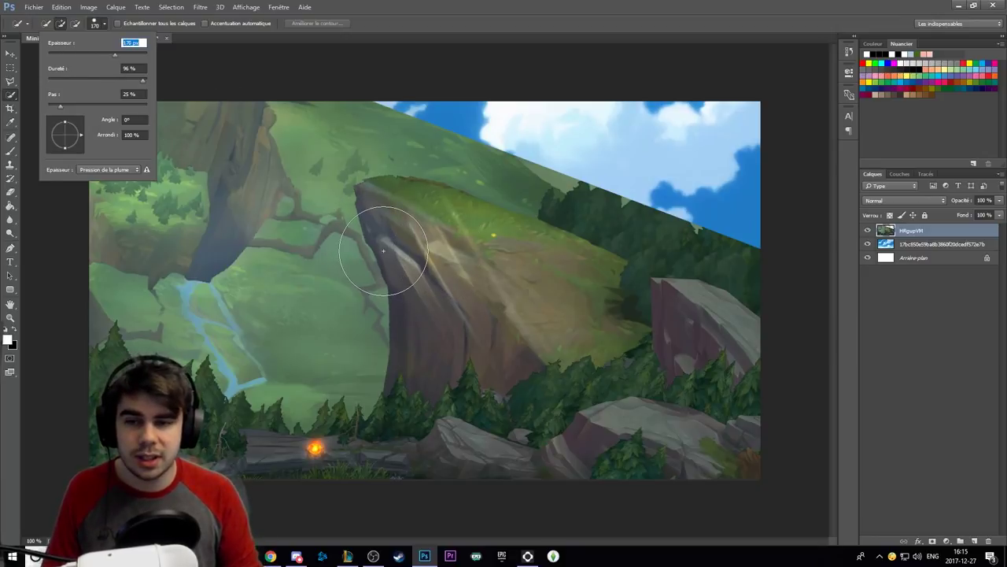
right_click(414, 255, "alt")
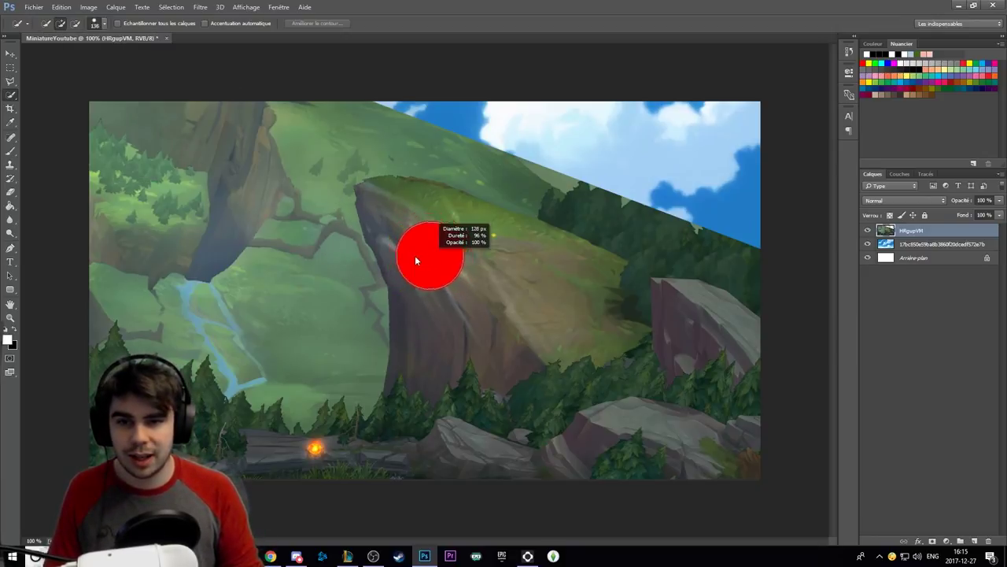
mouse_move(451, 253)
left_mouse_down()
mouse_move(404, 253)
mouse_move(480, 270)
mouse_move(515, 265)
mouse_move(446, 261)
mouse_move(546, 261)
mouse_move(426, 253)
left_mouse_up()
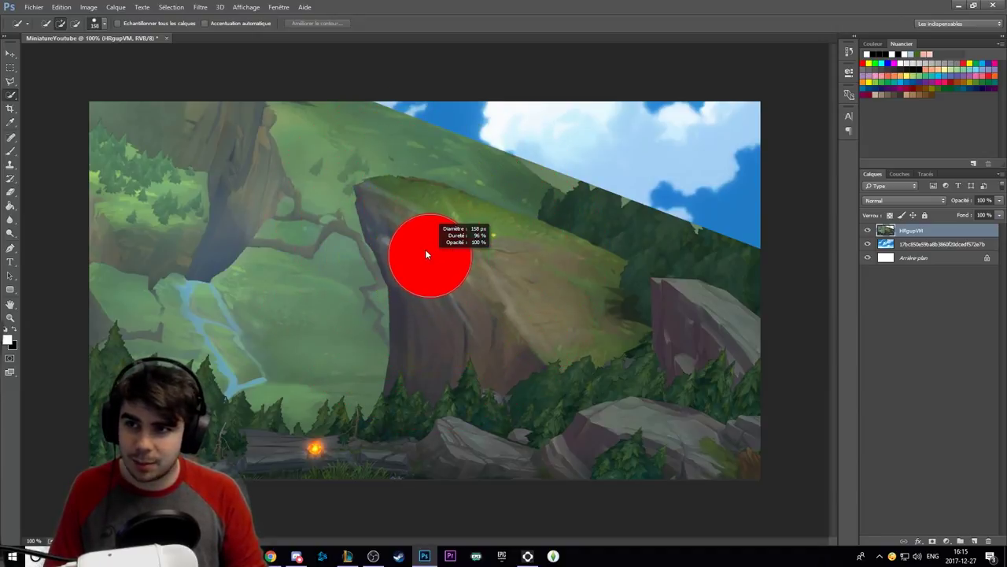
left_click(103, 25)
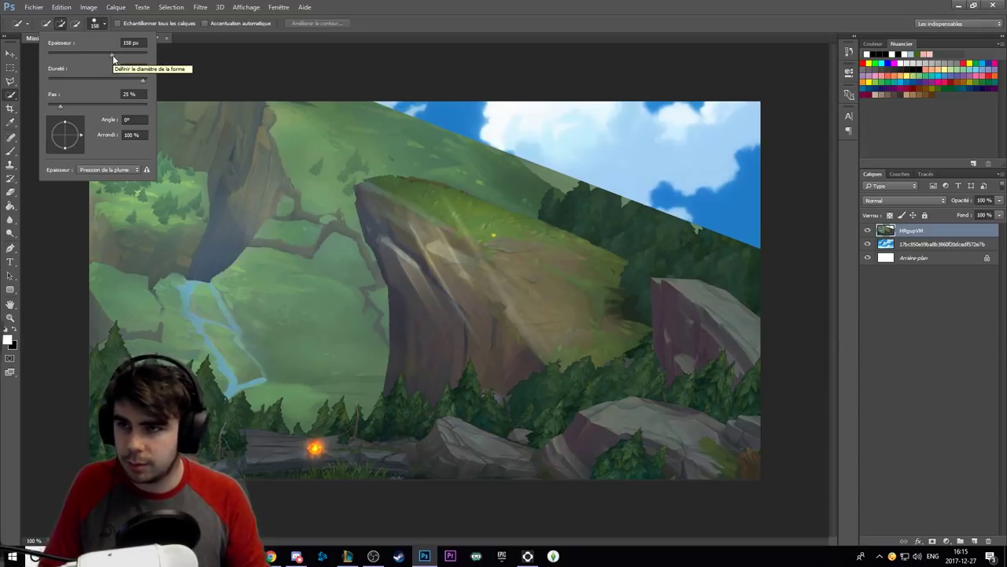
left_click_drag(113, 55, 69, 55)
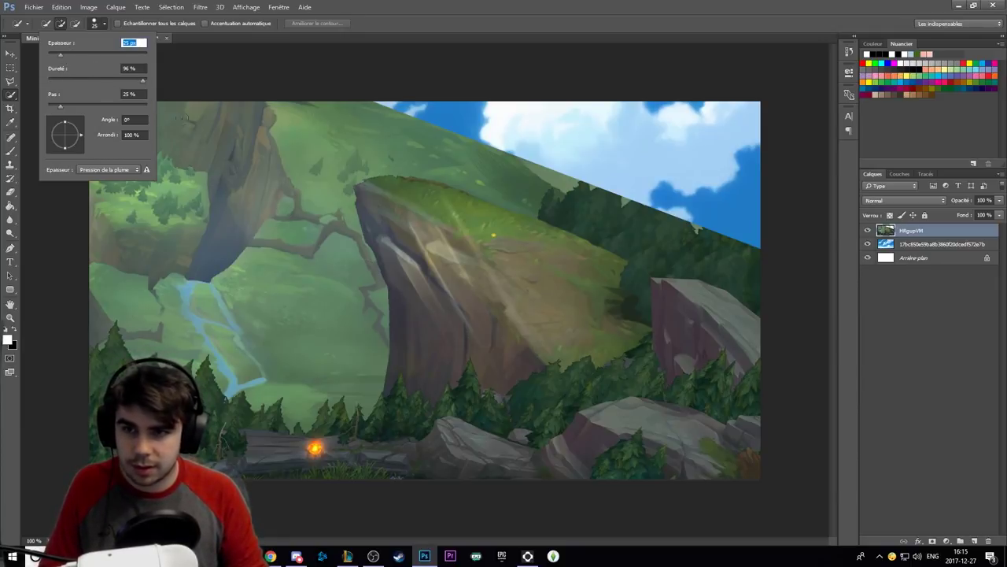
mouse_move(387, 292)
left_mouse_down()
mouse_move(351, 301)
mouse_move(441, 312)
mouse_move(432, 310)
left_mouse_up()
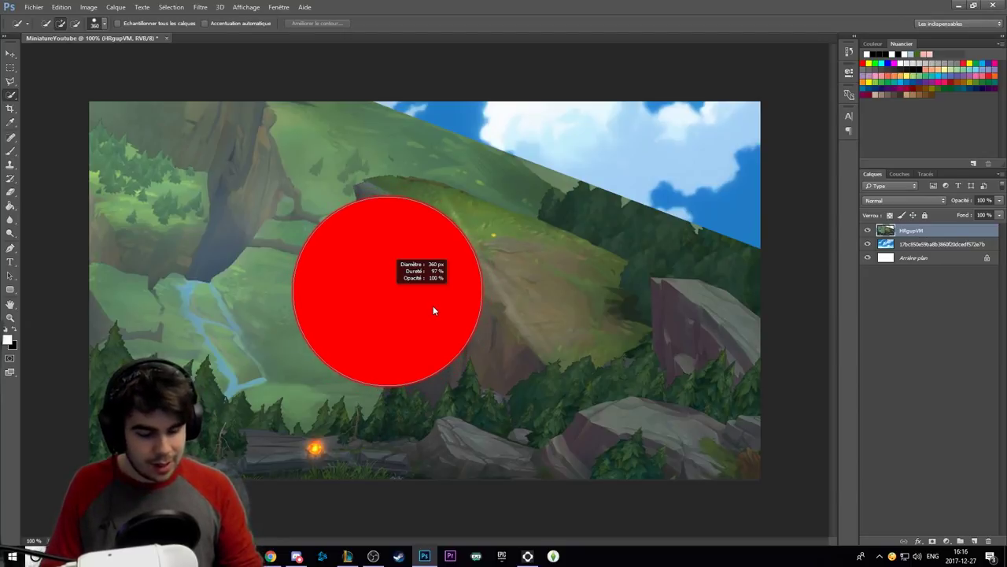
mouse_move(433, 310)
left_mouse_down()
mouse_move(377, 310)
mouse_move(461, 304)
mouse_move(387, 299)
mouse_move(455, 302)
mouse_move(397, 297)
mouse_move(403, 54)
mouse_move(390, 330)
mouse_move(404, 137)
mouse_move(403, 376)
left_mouse_up()
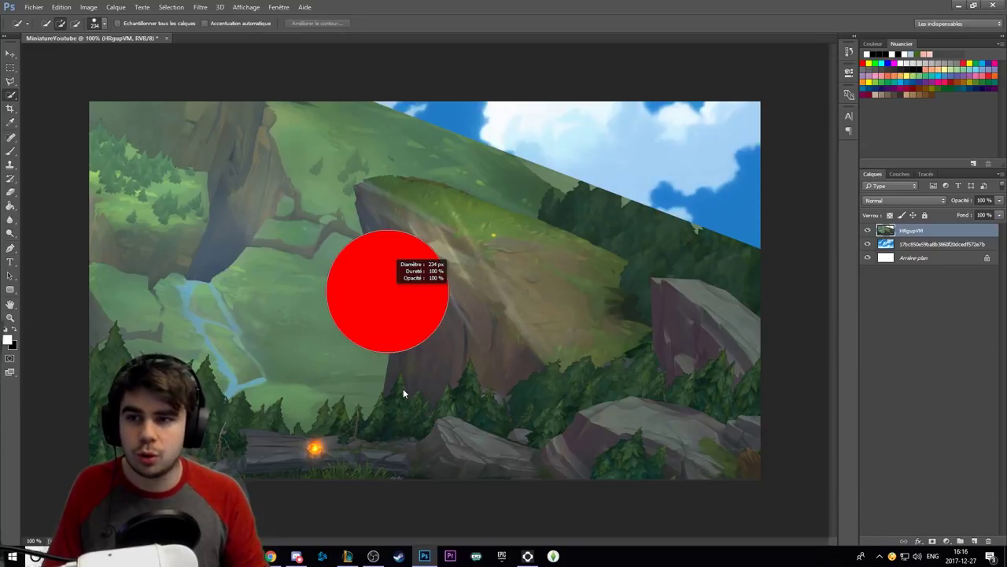
left_click(104, 25)
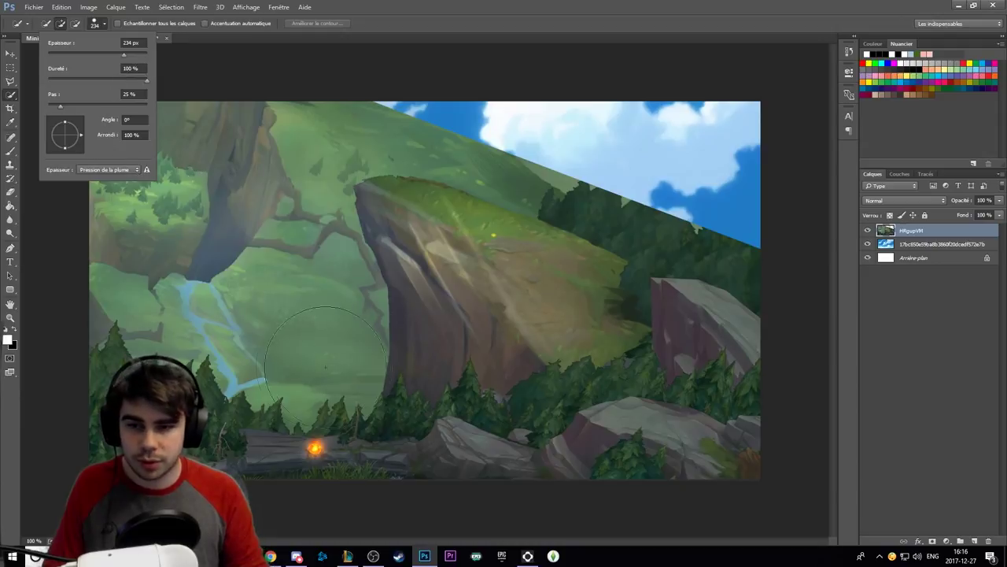
left_click_drag(354, 332, 297, 343)
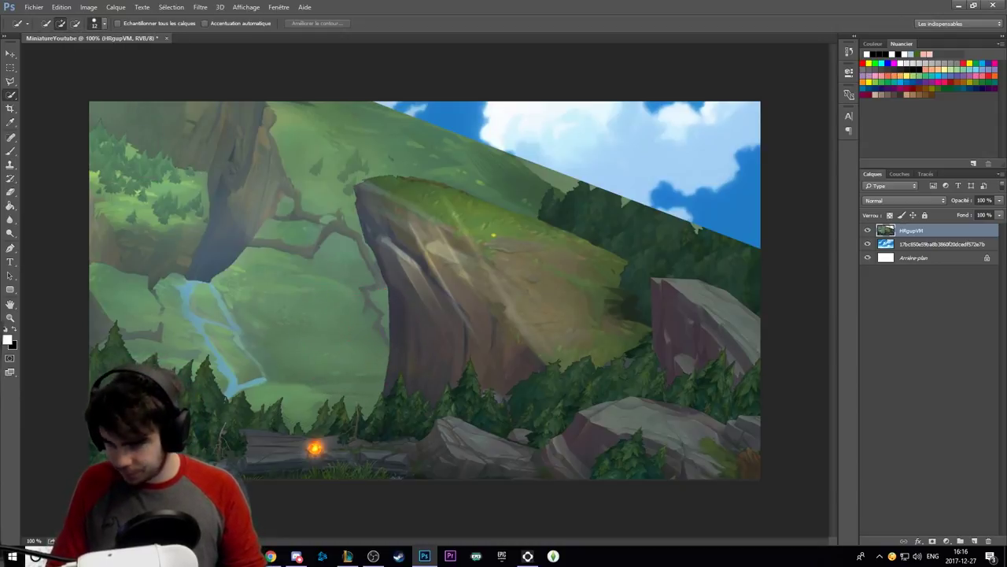
Zoom into the map's lower-left foreground with Quick Selection ready.
left_click(12, 318)
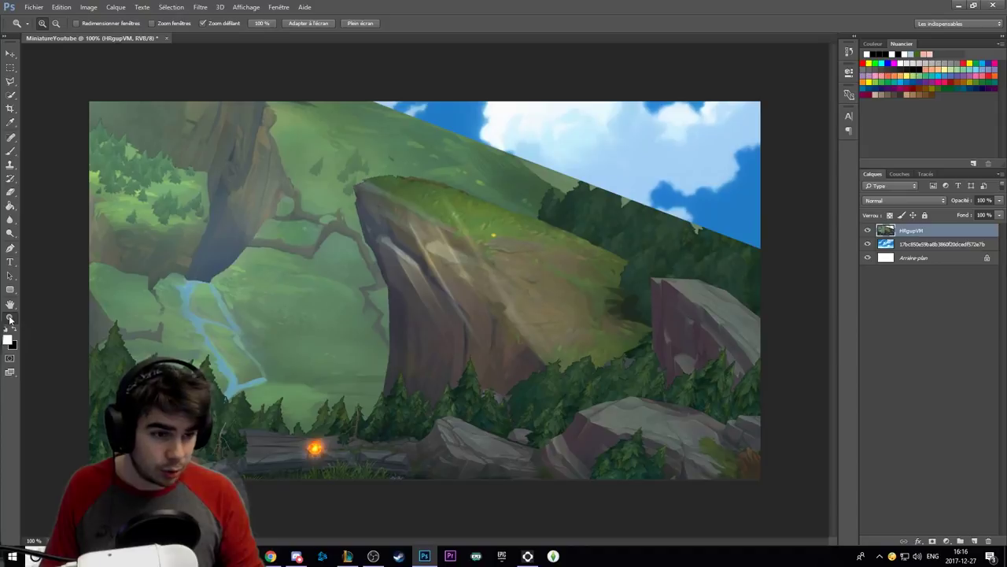
left_click(185, 431)
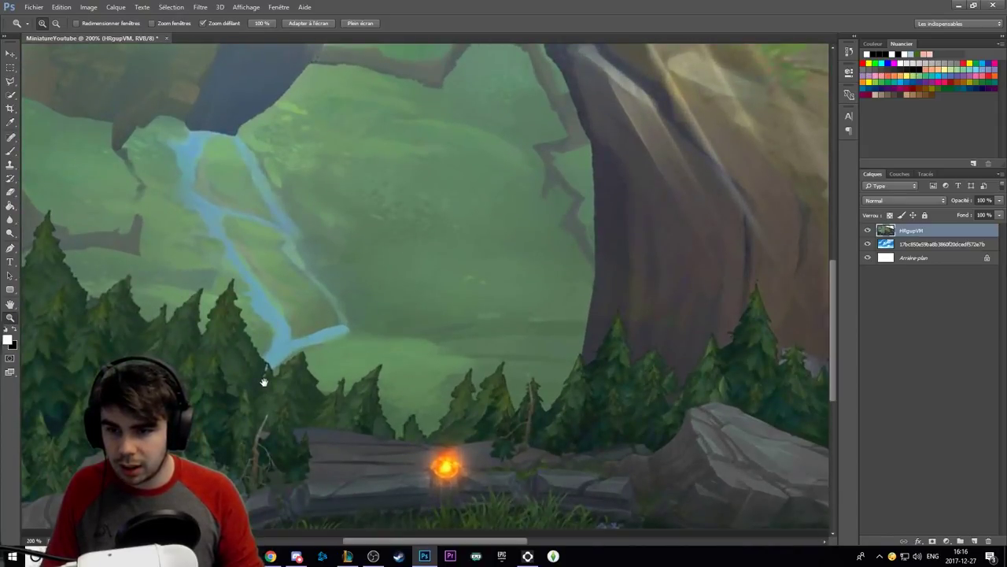
mouse_move(292, 347)
left_mouse_down()
mouse_move(461, 286)
mouse_move(165, 304)
mouse_move(461, 292)
mouse_move(296, 340)
mouse_move(337, 340)
left_mouse_up()
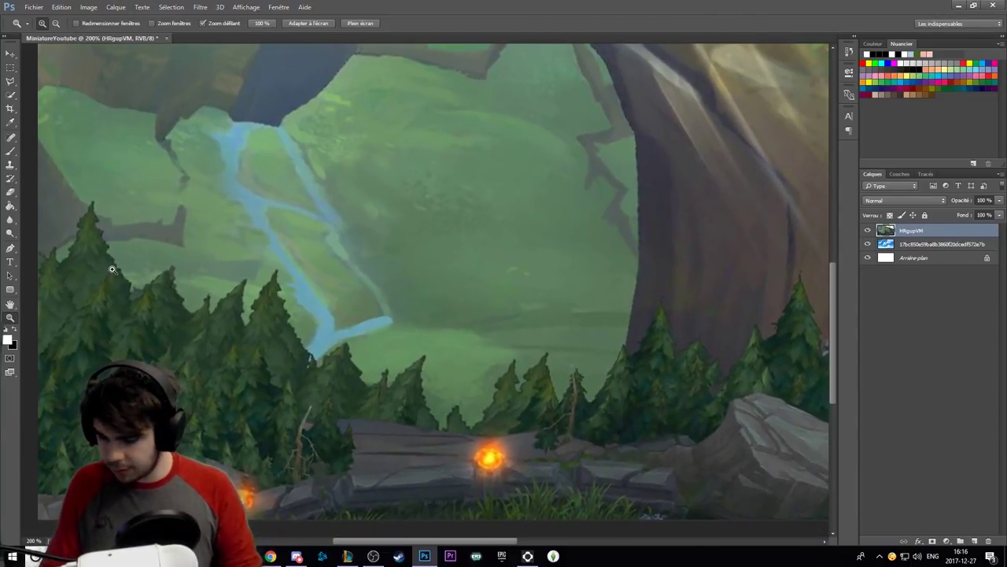
key("b")
key("w")
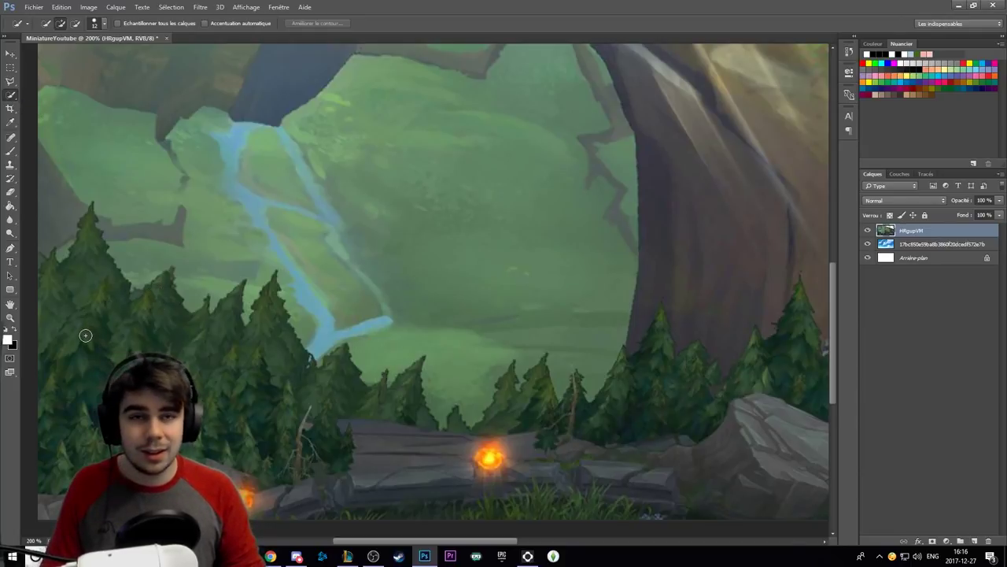
Select the left pines, middle trees and log, and the trees and rocks further right.
mouse_move(82, 344)
left_mouse_down()
mouse_move(77, 396)
mouse_move(79, 292)
left_mouse_up()
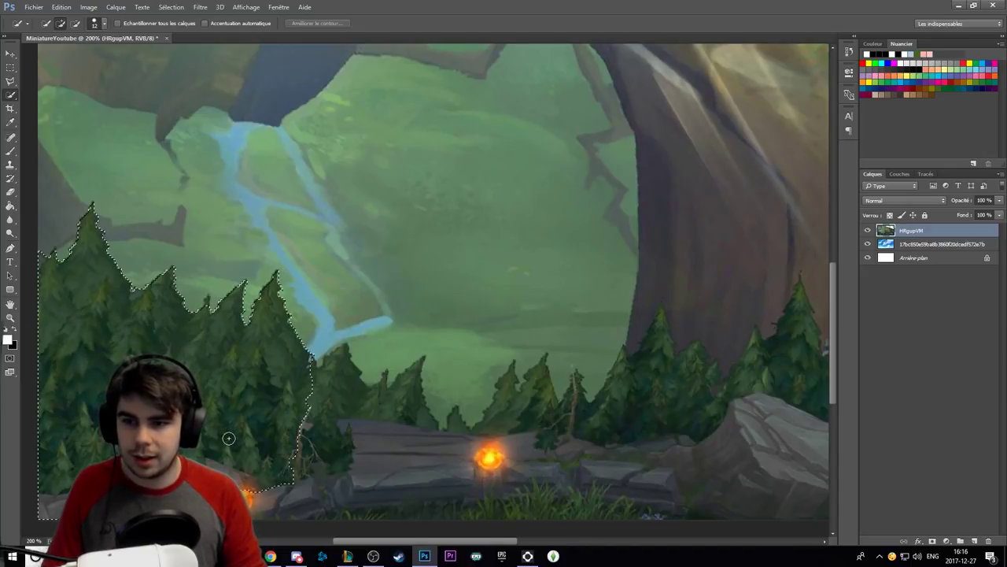
left_click_drag(225, 439, 478, 460)
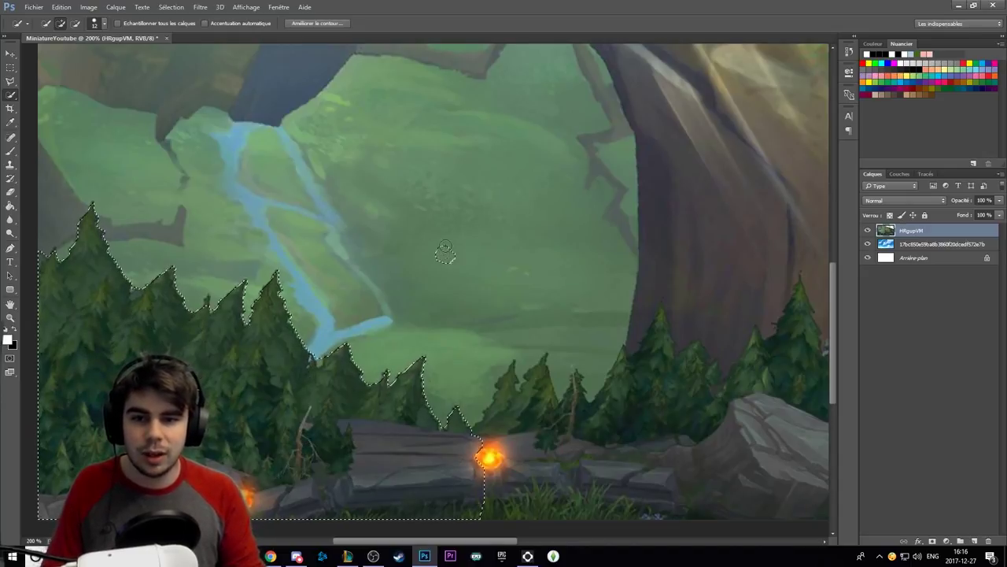
left_click_drag(445, 251, 383, 245)
key("ctrl+z")
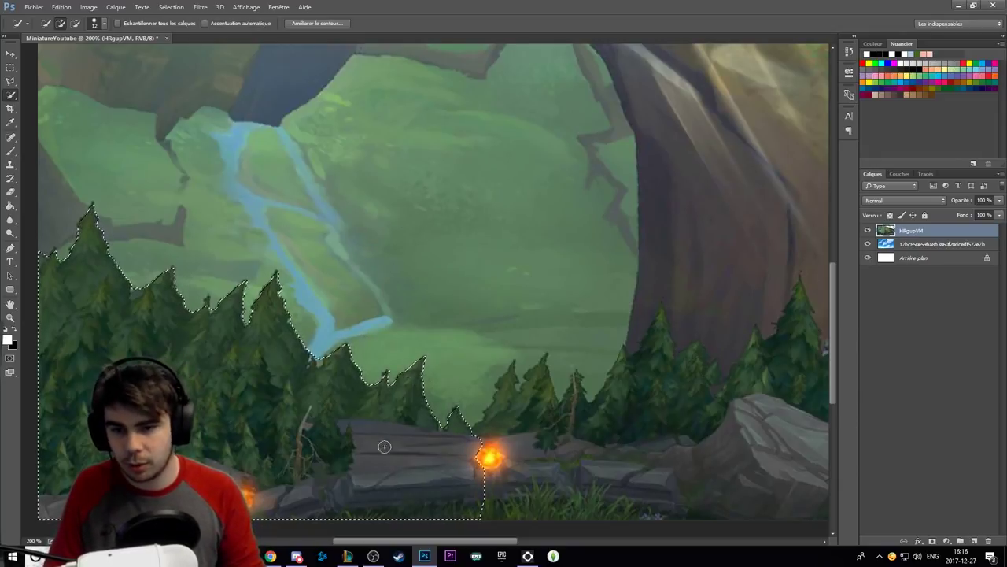
mouse_move(542, 455)
left_mouse_down()
mouse_move(399, 347)
mouse_move(195, 430)
left_mouse_up()
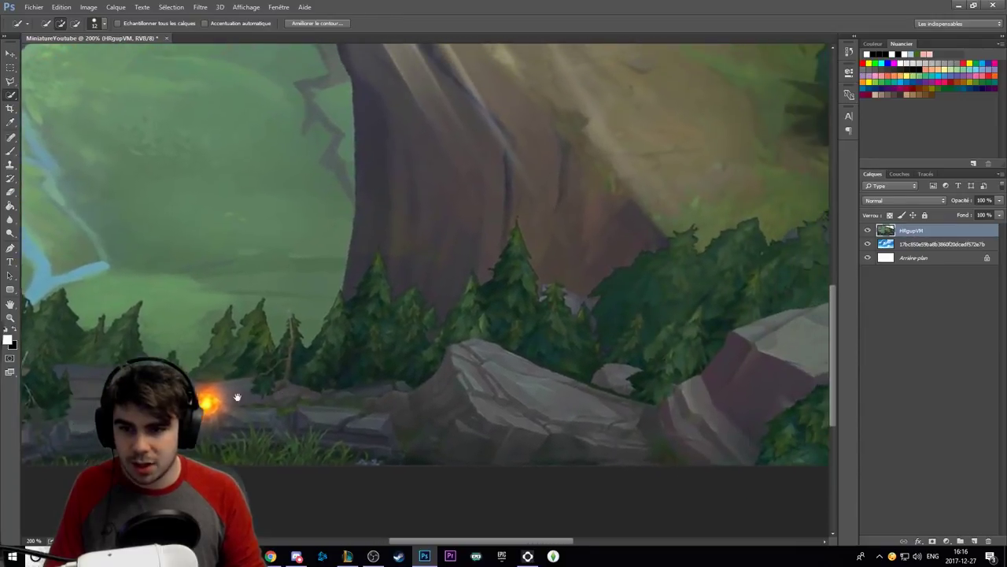
mouse_move(250, 472)
left_mouse_down()
mouse_move(354, 377)
mouse_move(402, 447)
mouse_move(495, 407)
mouse_move(476, 292)
left_mouse_up()
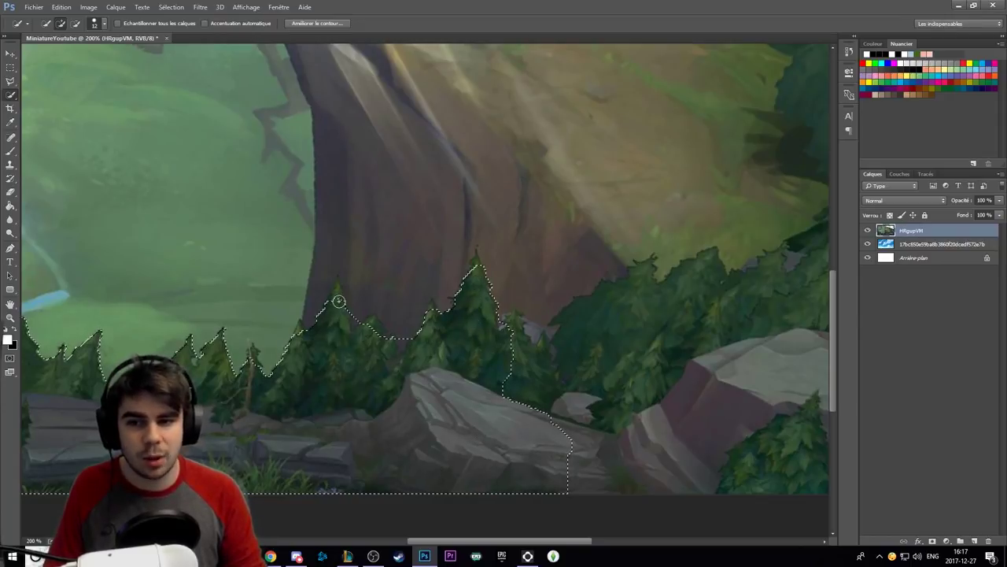
left_click_drag(335, 301, 337, 279)
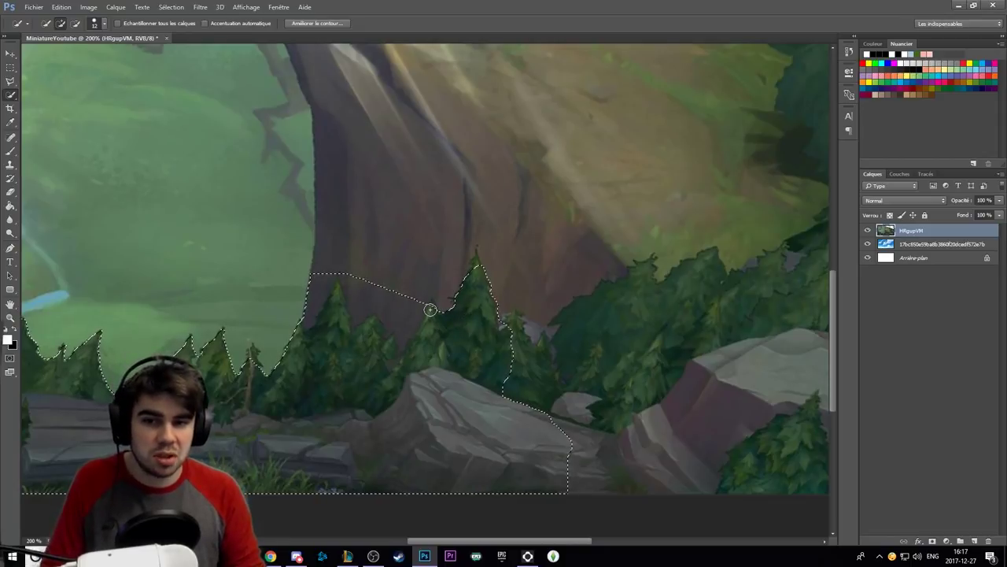
mouse_move(427, 310)
left_mouse_down()
mouse_move(512, 349)
mouse_move(520, 324)
left_mouse_up()
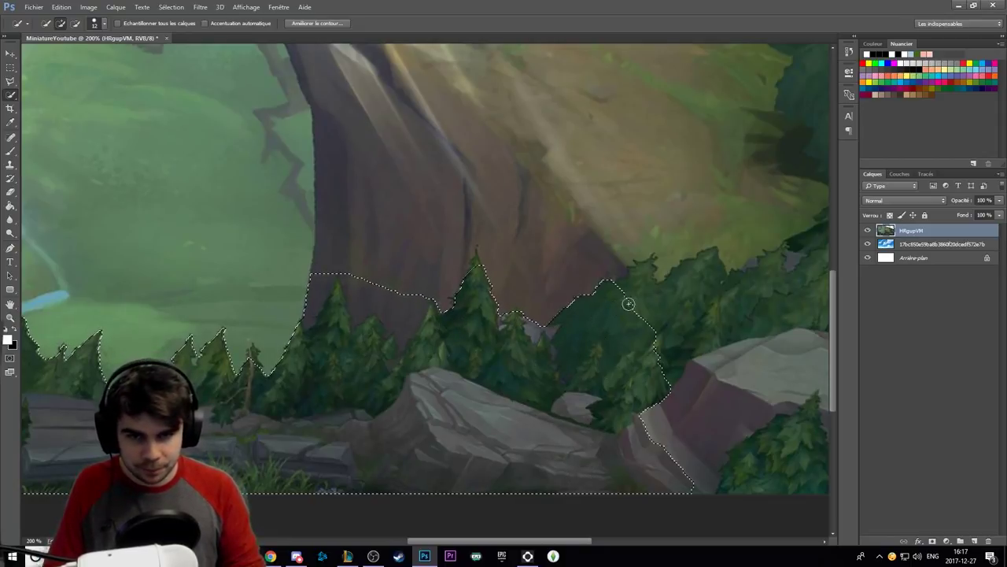
Add the right-hand pines and large grey rock, then review the selection's edges.
mouse_move(670, 417)
left_mouse_down()
mouse_move(452, 437)
mouse_move(417, 451)
left_mouse_up()
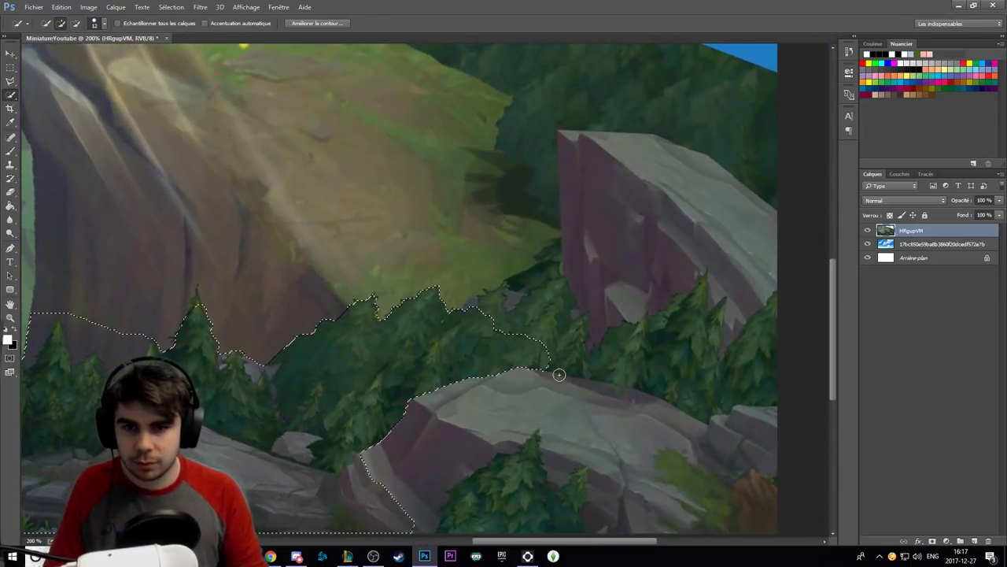
left_click_drag(649, 352, 648, 312)
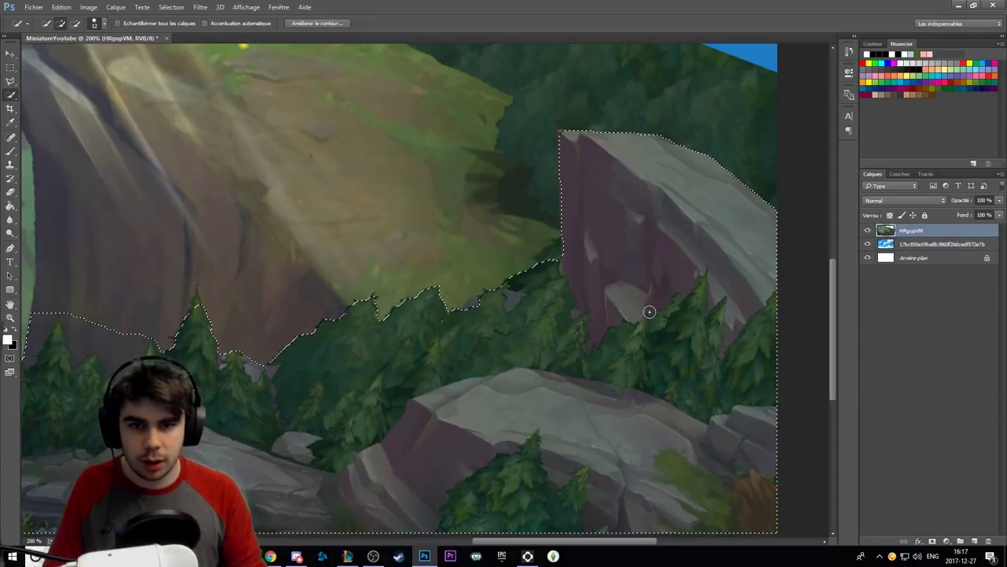
left_click(650, 312)
mouse_move(454, 308)
left_mouse_down()
mouse_move(634, 344)
mouse_move(522, 322)
mouse_move(749, 224)
left_mouse_up()
mouse_move(477, 240)
left_mouse_down()
mouse_move(562, 297)
mouse_move(407, 260)
mouse_move(221, 244)
left_mouse_up()
mouse_move(564, 293)
left_mouse_down()
mouse_move(407, 276)
mouse_move(288, 211)
left_mouse_up()
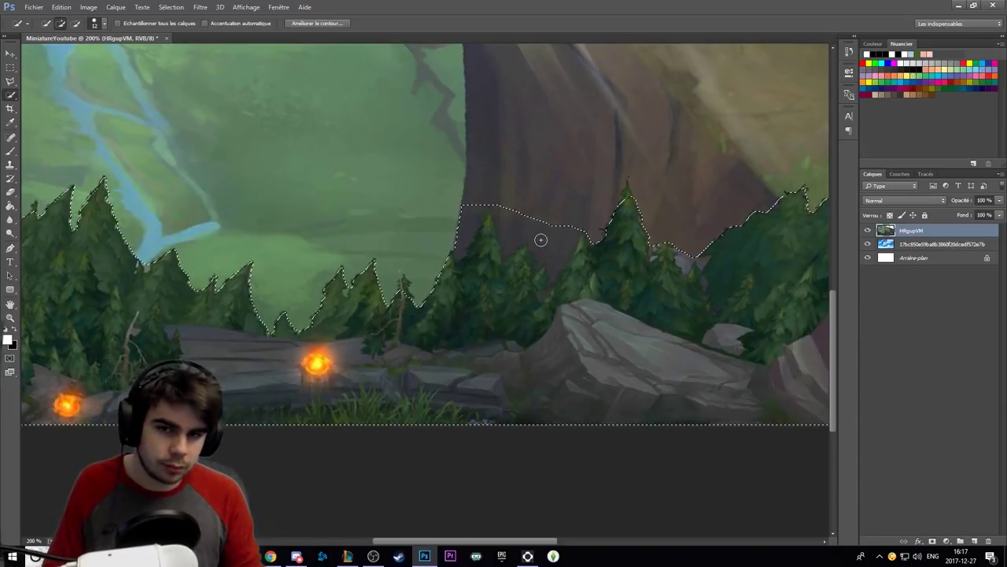
left_click_drag(540, 239, 451, 282)
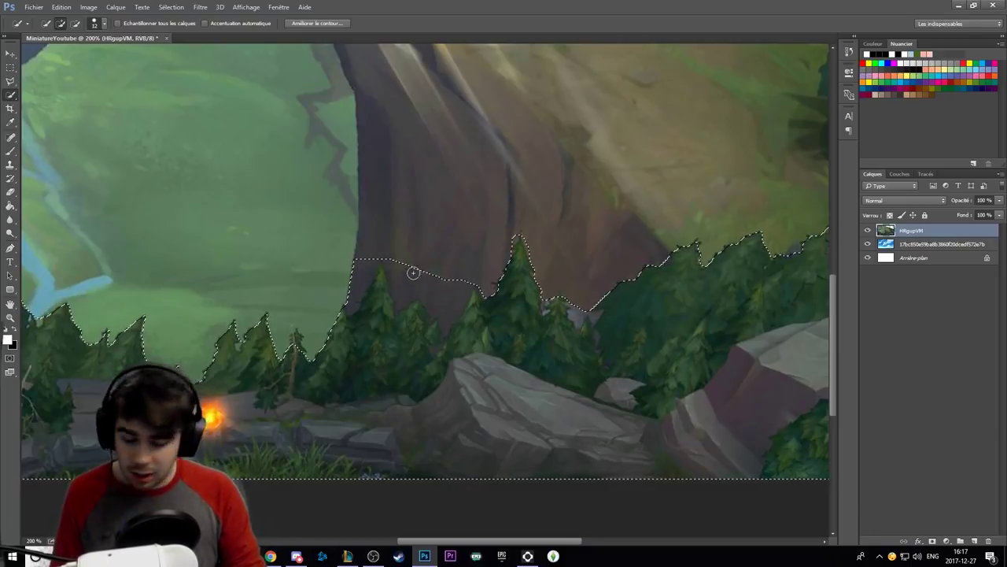
Alt-trim the selection with a 6 px brush to hug the treetops.
key("alt")
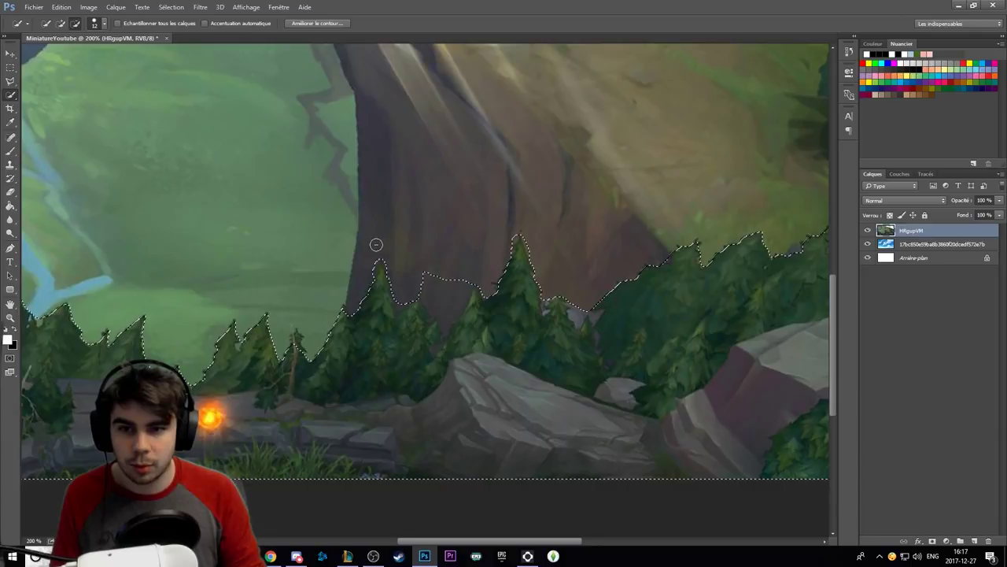
left_click_drag(372, 257, 452, 310)
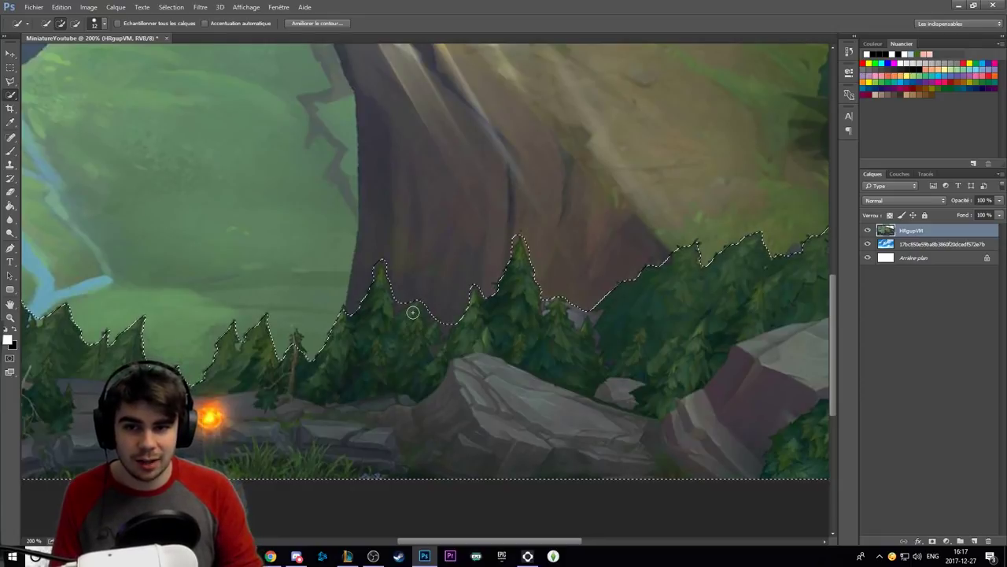
right_click(401, 299, "alt")
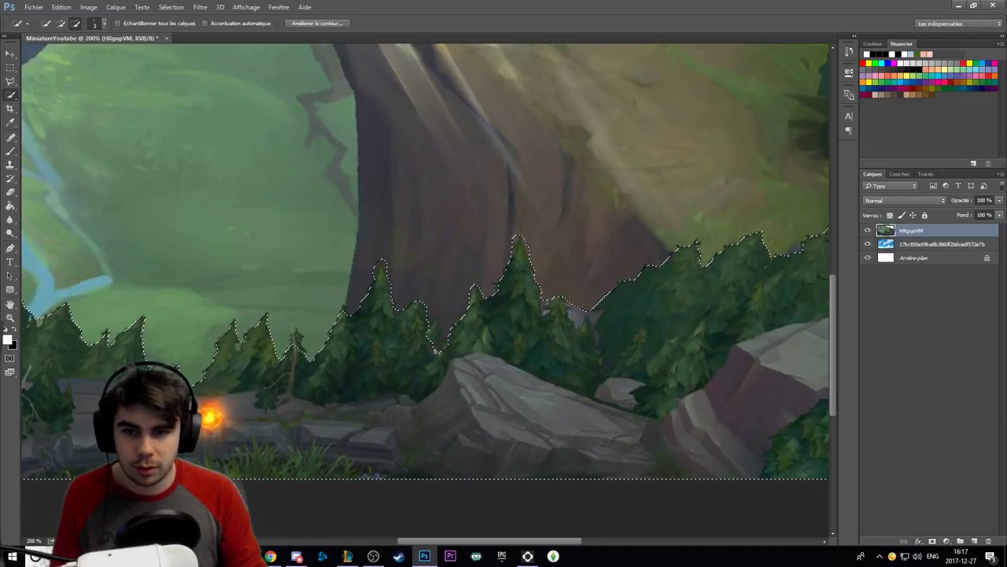
left_click_drag(437, 350, 428, 337)
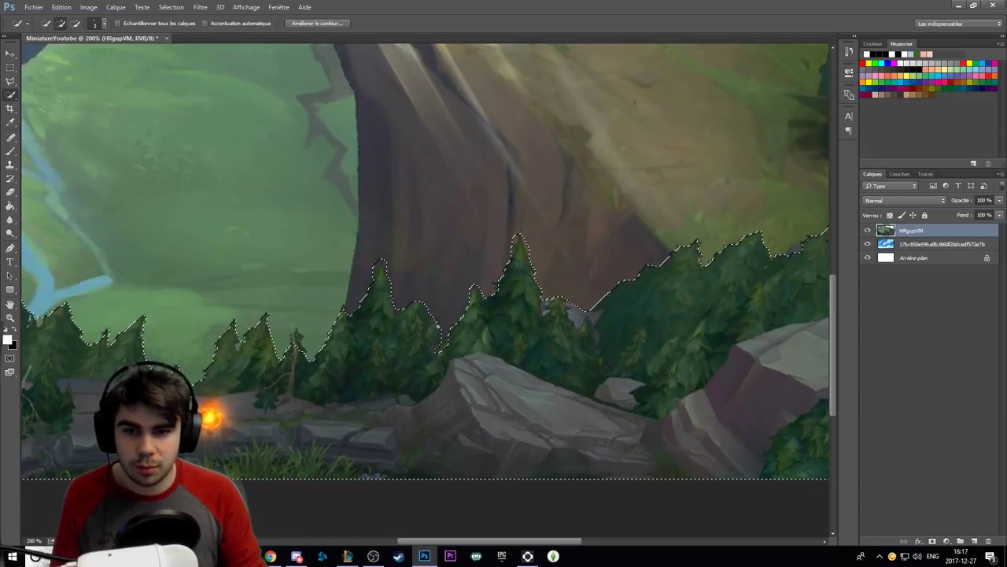
left_click(439, 346, "alt")
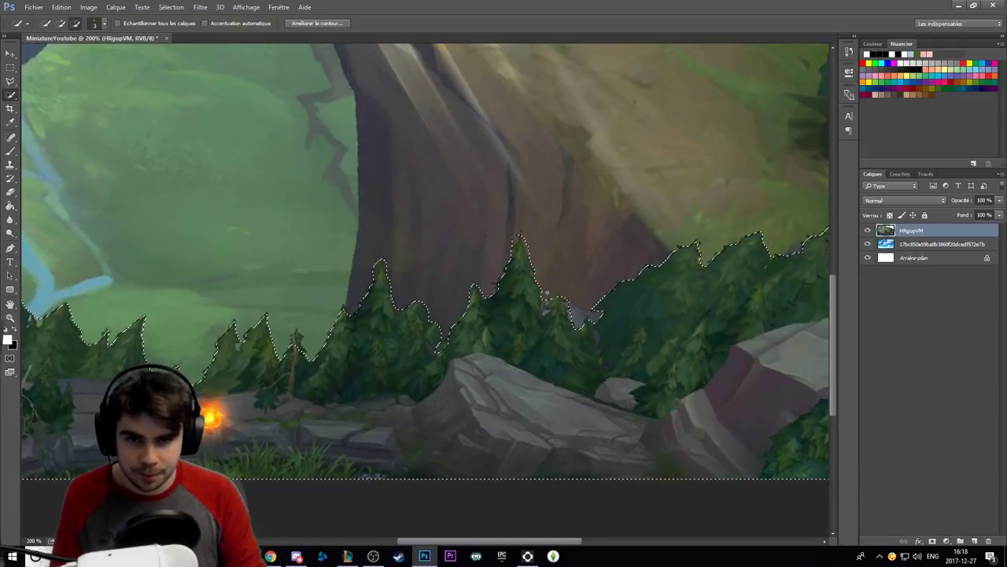
left_click_drag(747, 265, 504, 283)
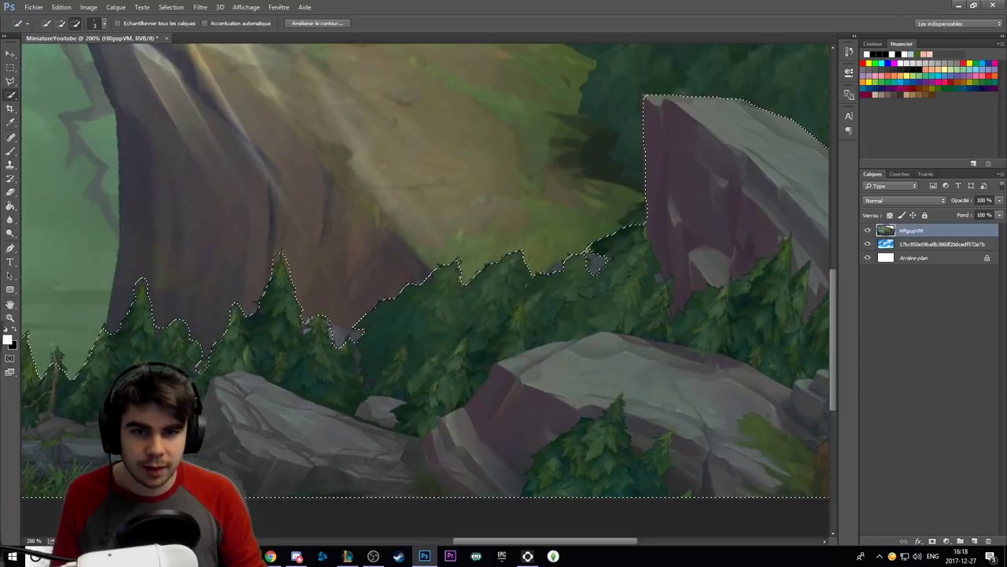
key("z")
left_click(437, 224, "alt")
left_click(436, 225, "alt")
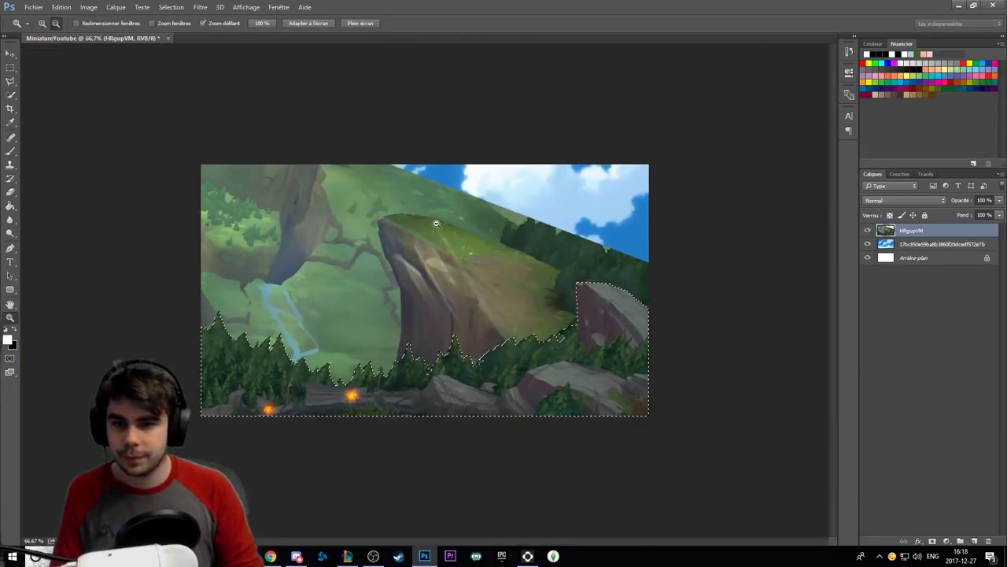
left_click(387, 287)
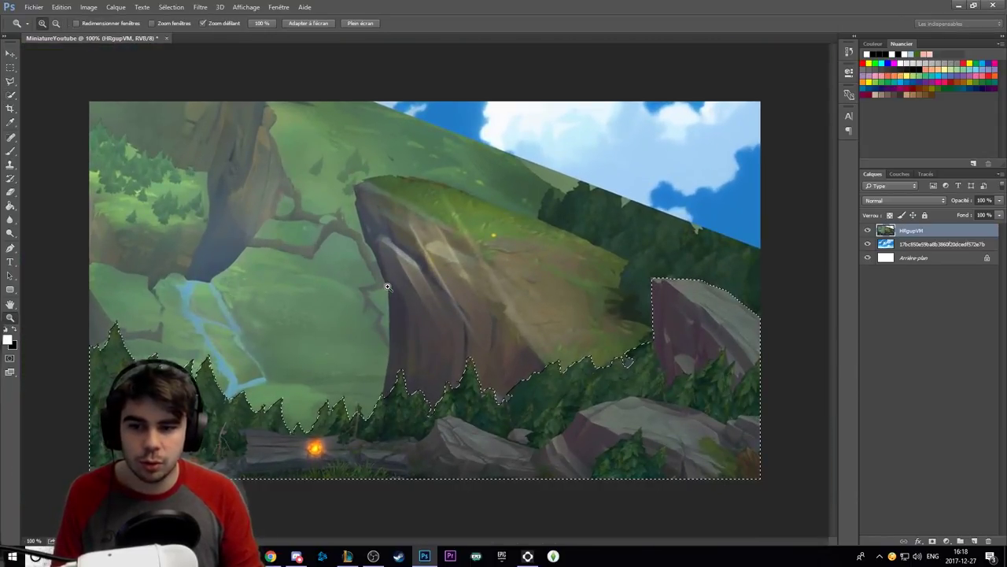
left_click(358, 421)
left_click(358, 421)
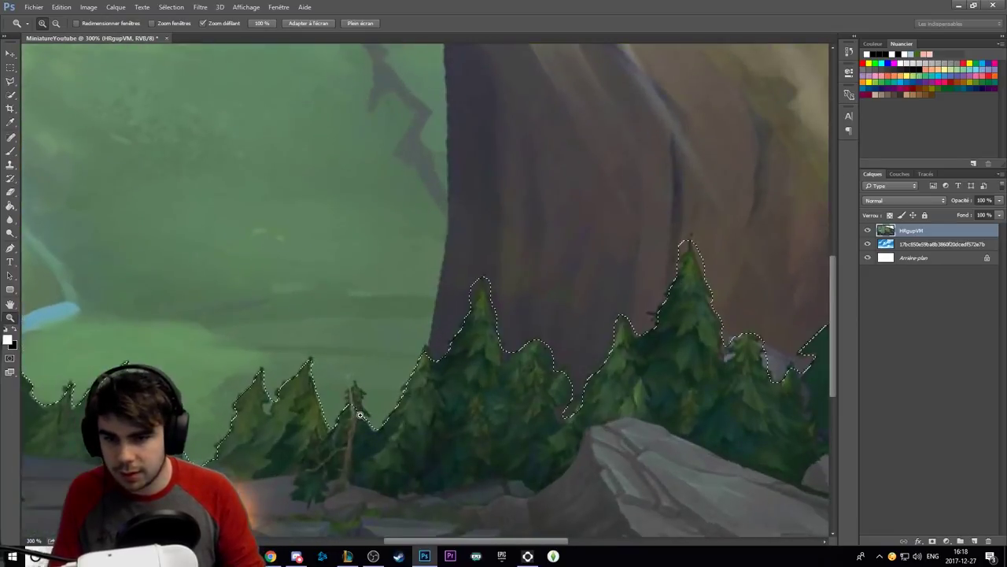
key("w")
key("z")
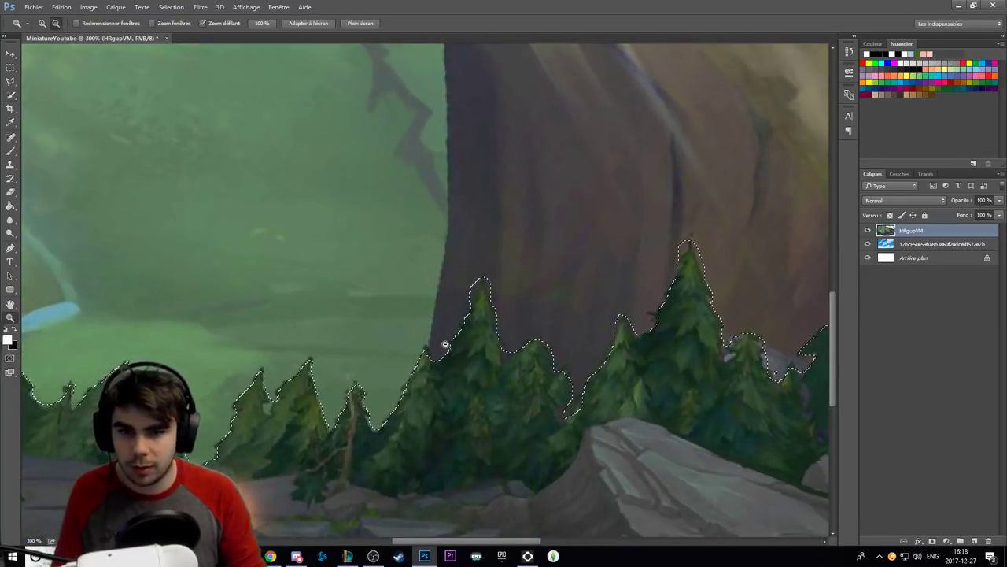
left_click(450, 342, "alt")
left_click(451, 341, "alt")
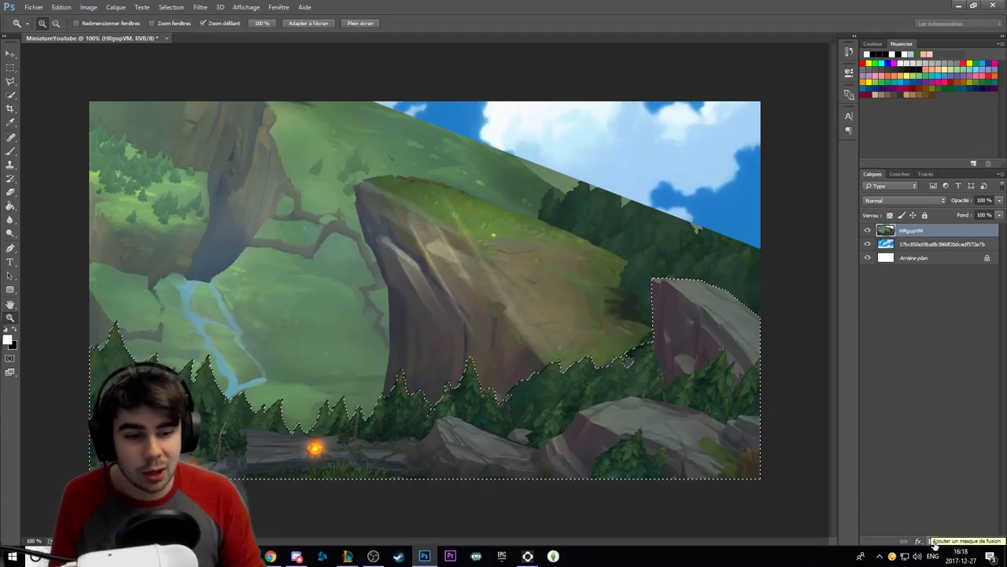
Try masking the map layer with the selection, then undo it.
left_click(933, 542)
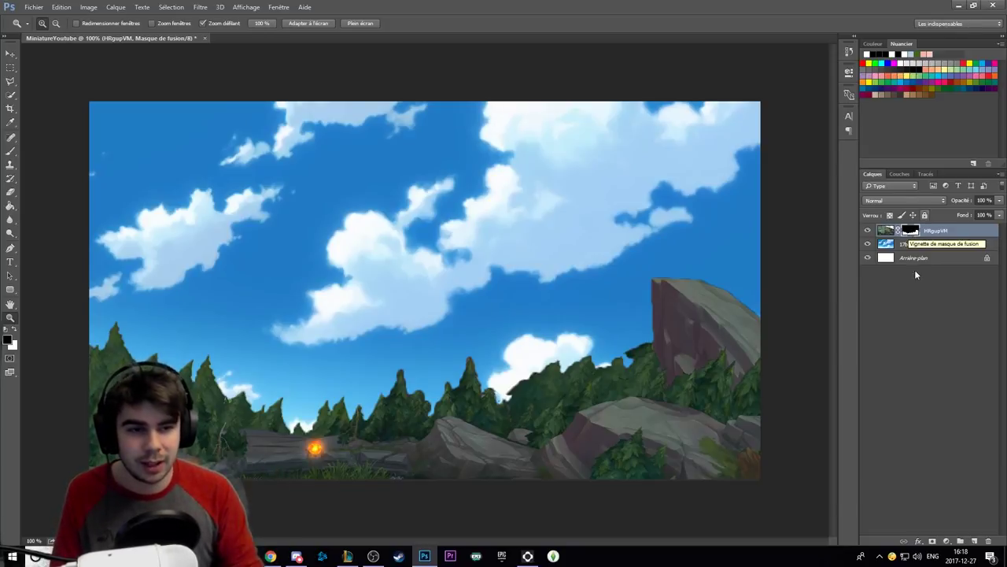
left_click(911, 230, "ctrl")
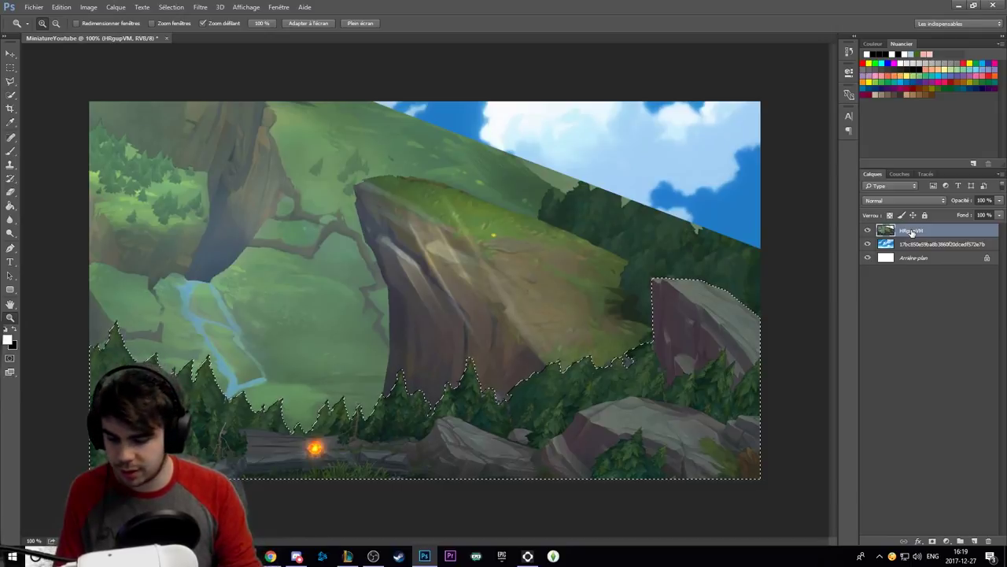
key("w")
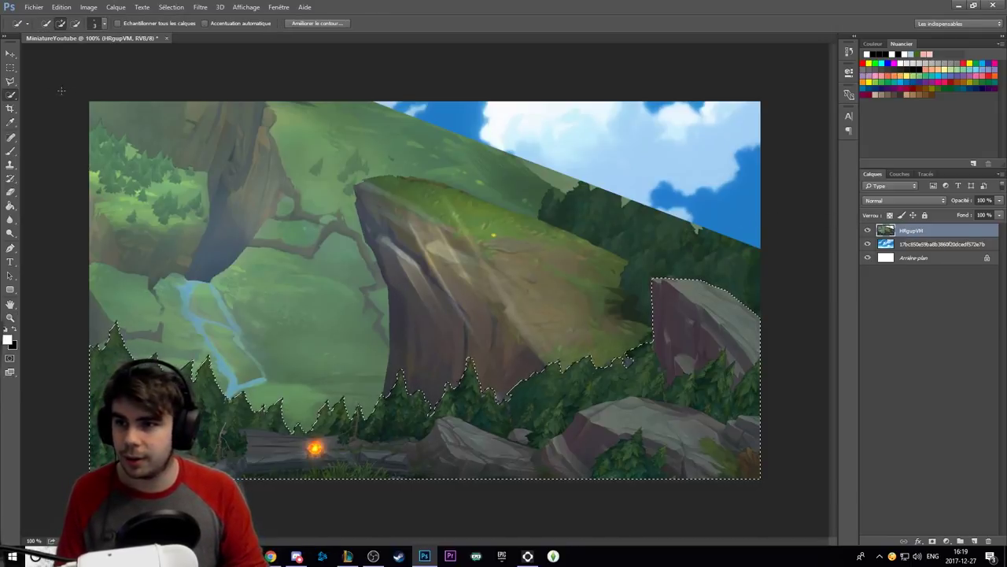
key("m")
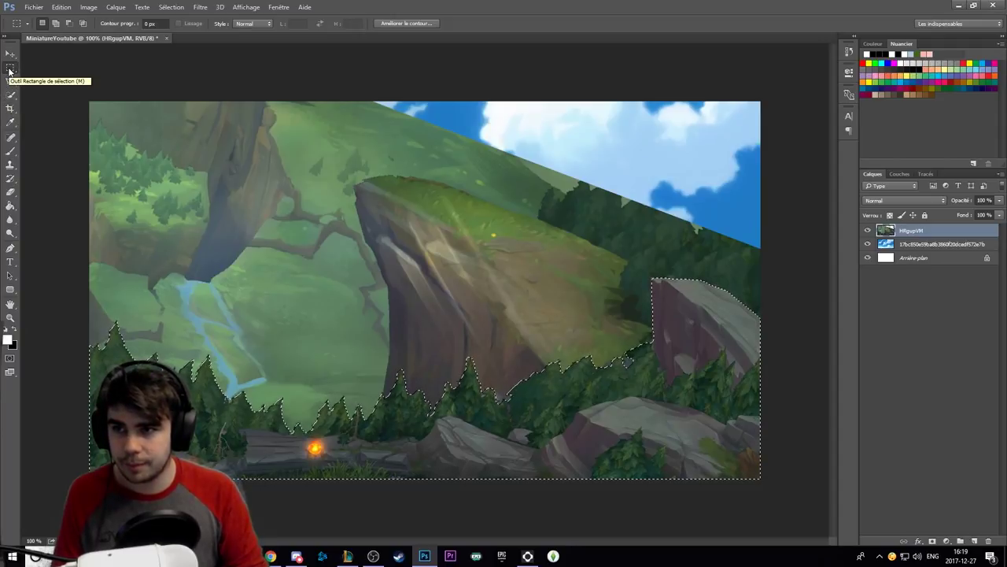
Invert the selection, delete the mountain and cliff to reveal sky, then restore the selection.
right_click(491, 260)
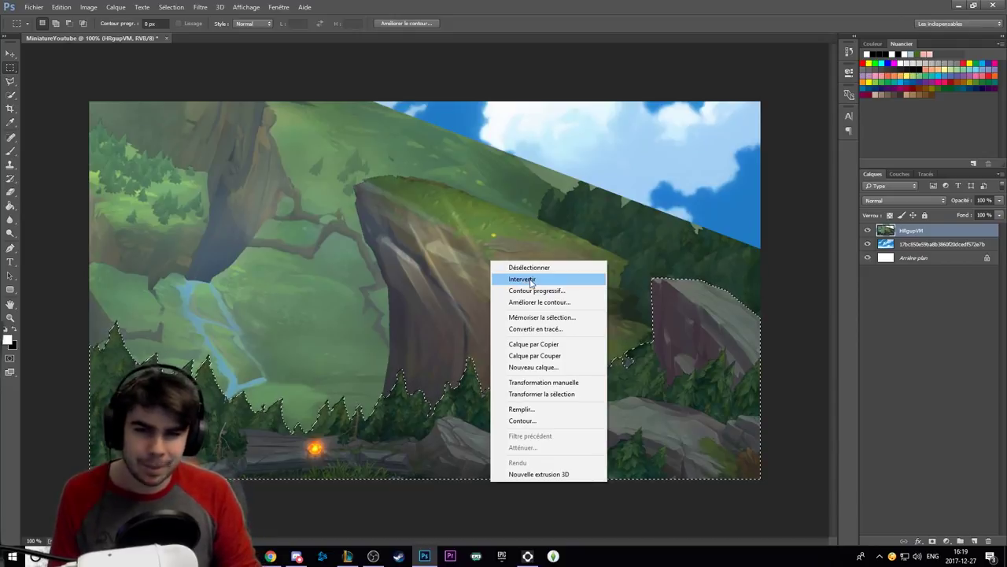
left_click(530, 281)
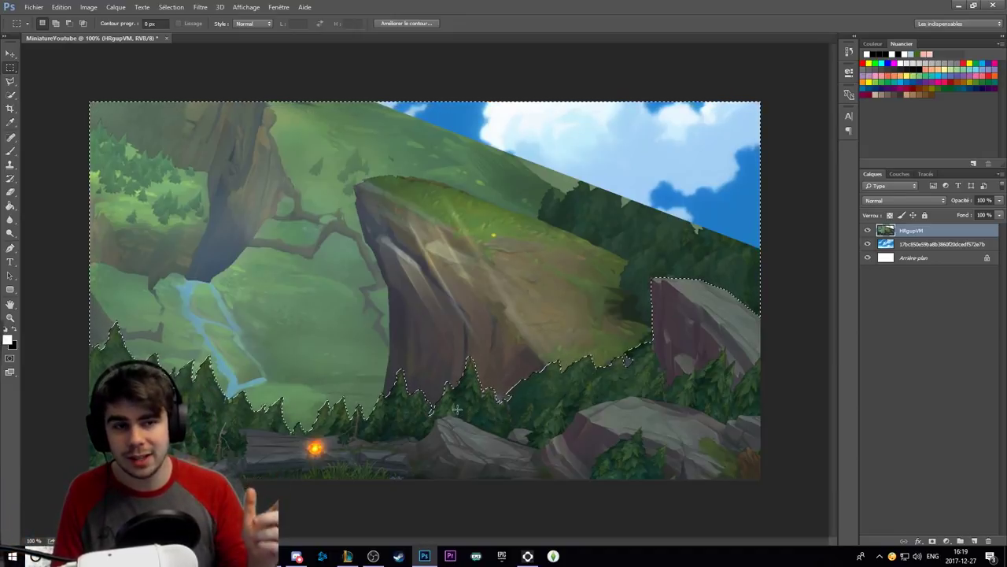
key("Delete")
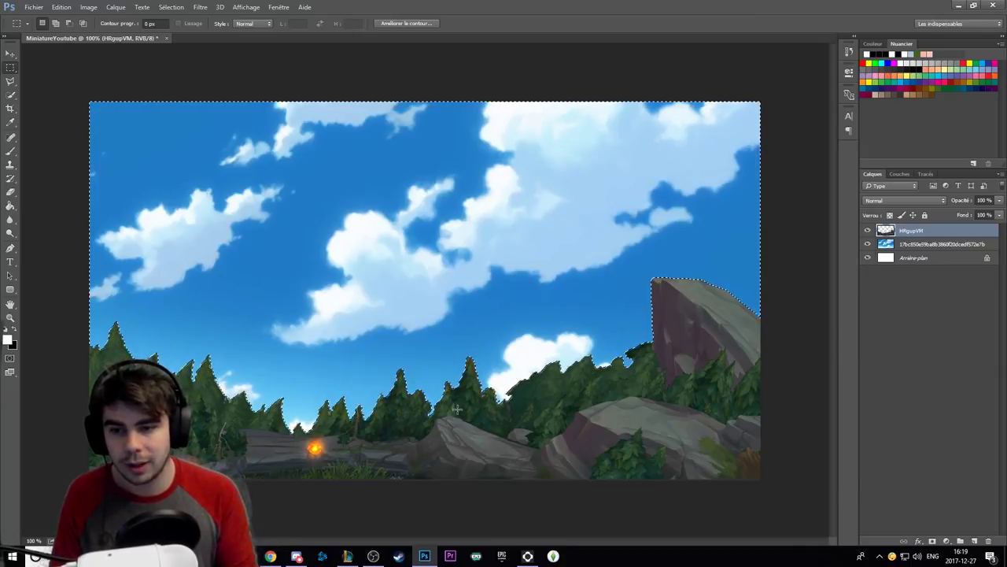
left_click(462, 416)
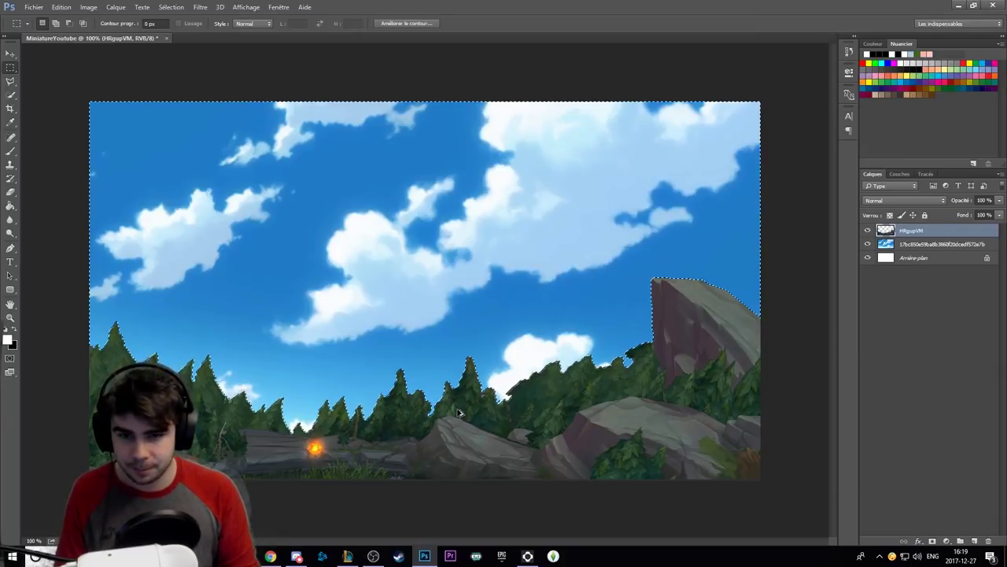
key("ctrl+alt+z")
key("ctrl+alt+z")
Add a layer mask to the map from the foreground selection, testing and undoing a white brush stroke.
left_click(933, 541)
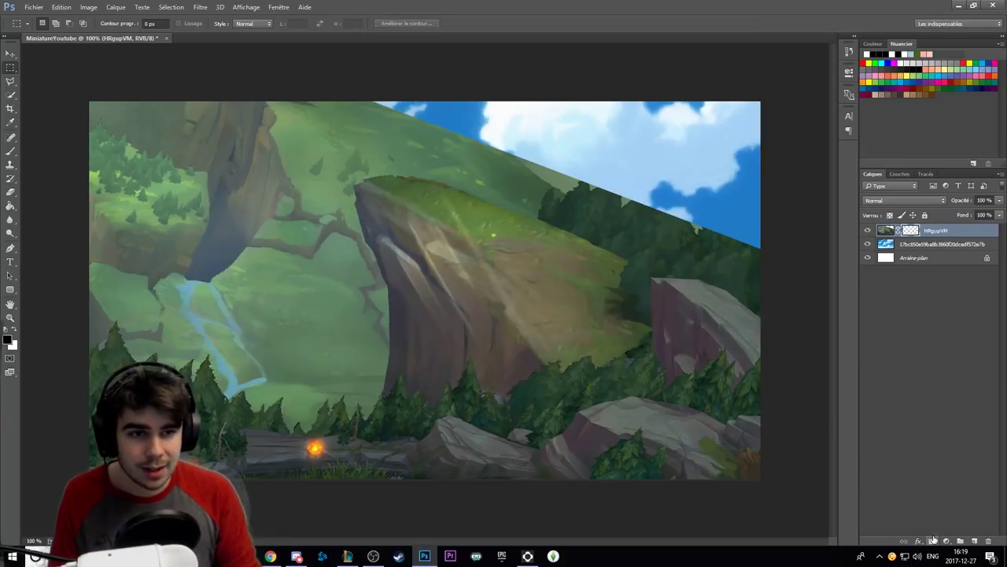
key("ctrl+z")
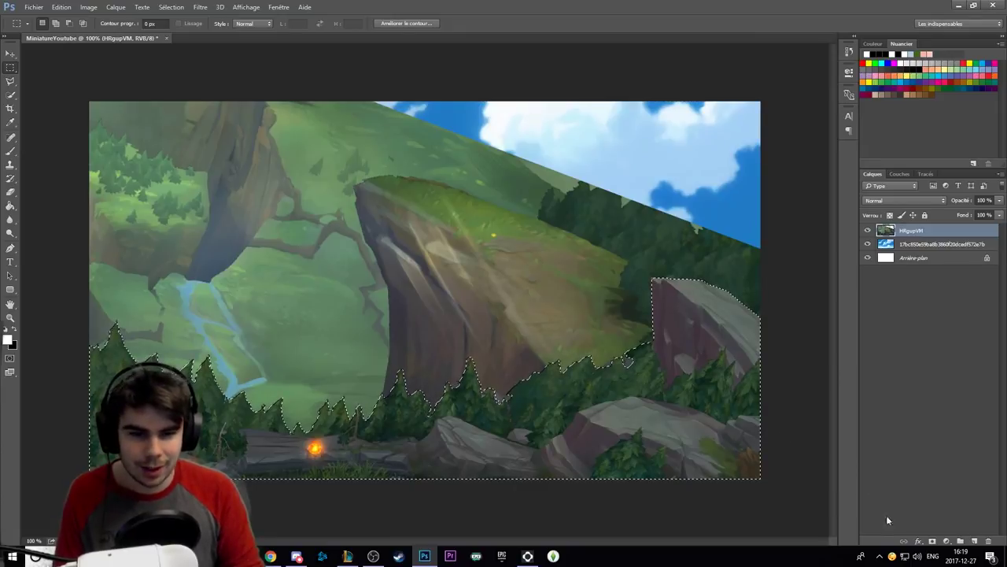
left_click(933, 541)
key("b")
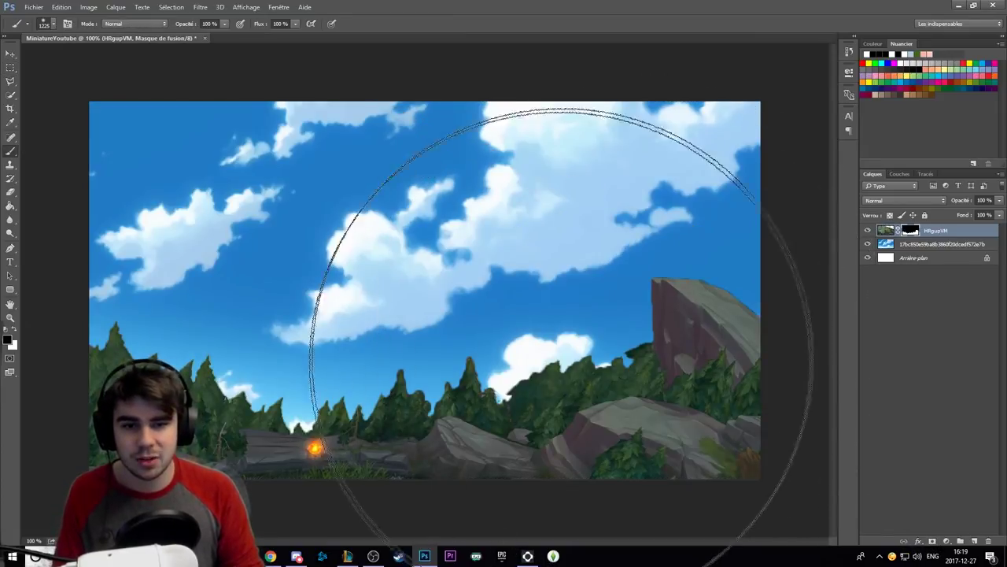
key("x")
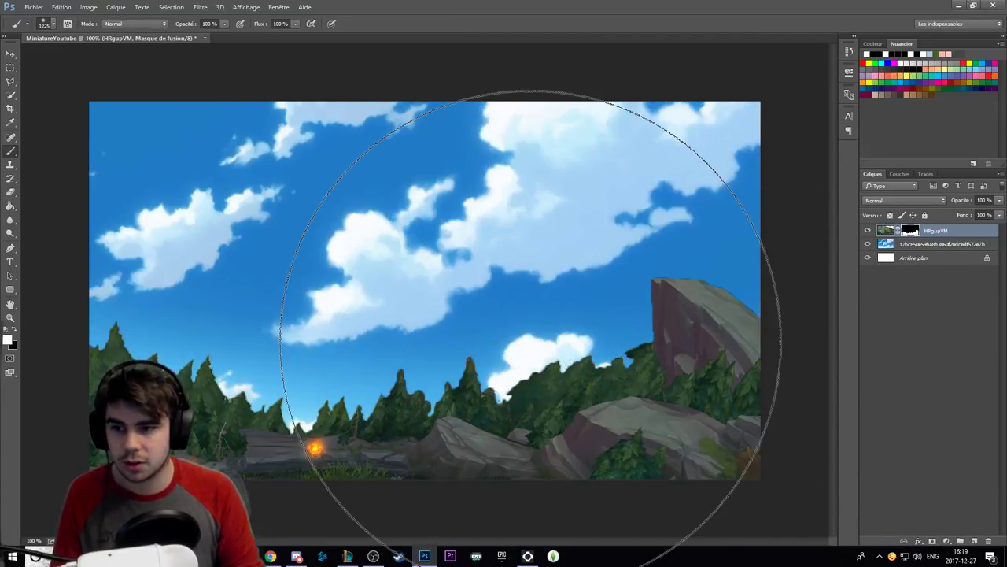
left_click_drag(589, 342, 354, 362)
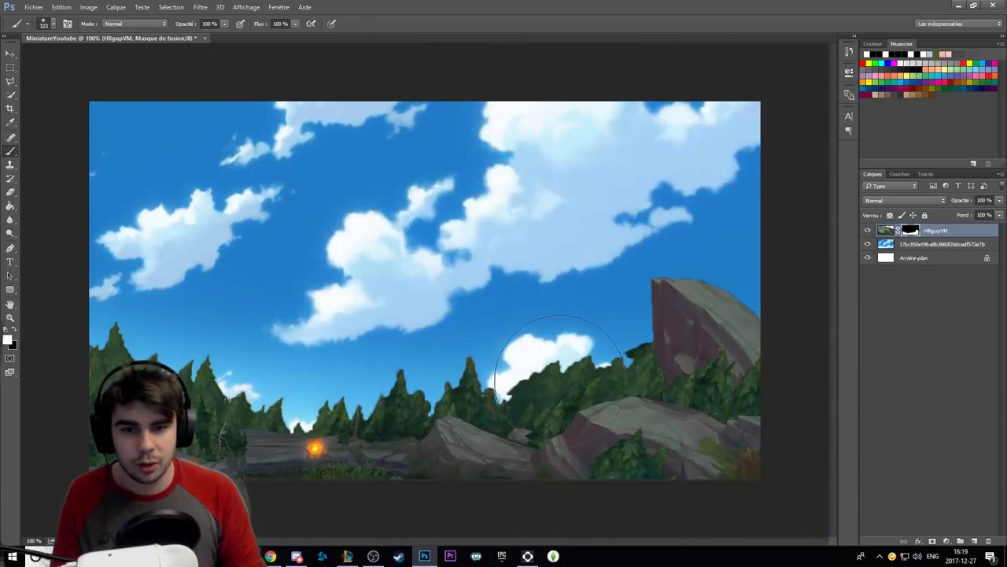
left_click_drag(574, 360, 618, 356)
key("ctrl+z")
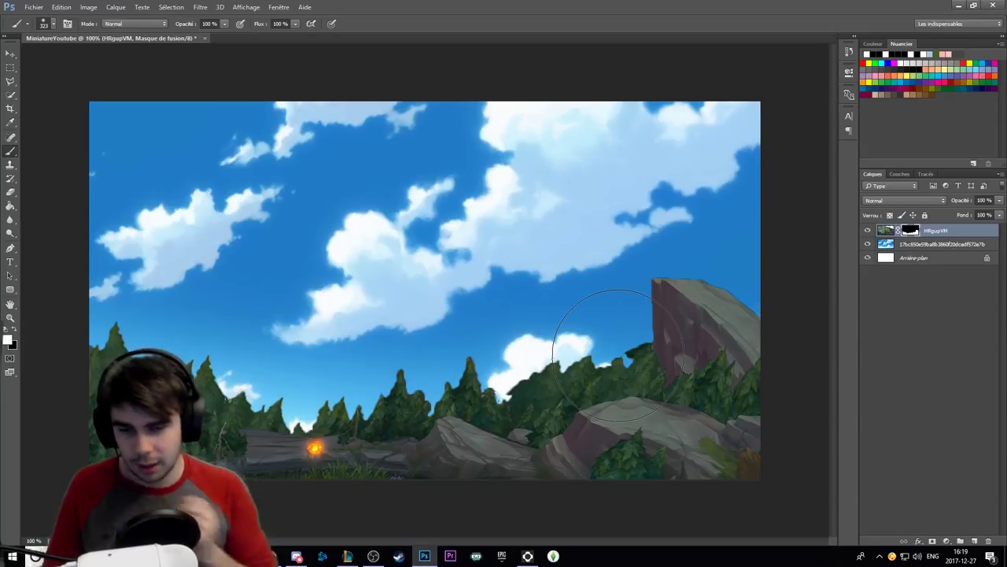
key("v")
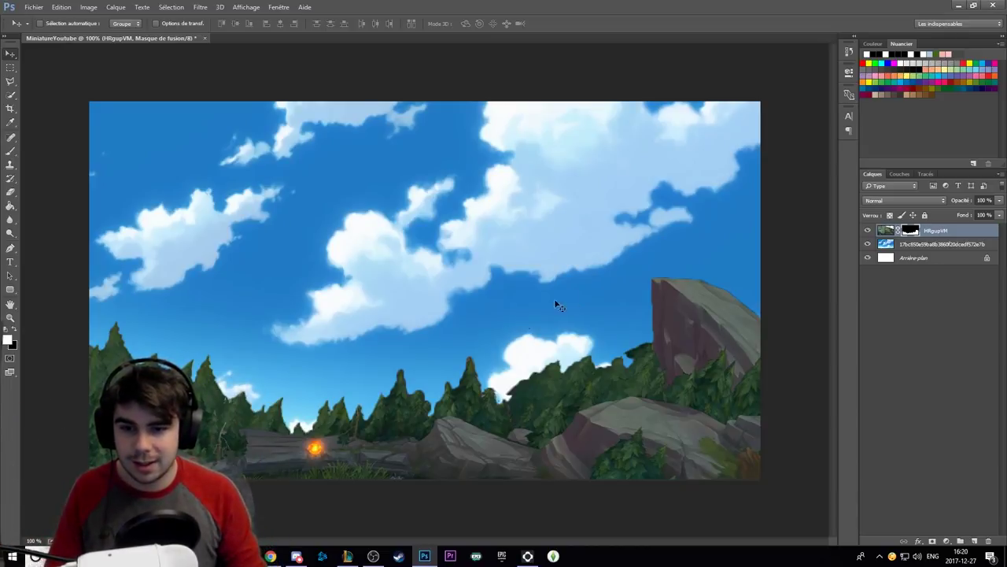
Preview the composite at 25%, 16.7%, 100% and 66.7% zoom, then switch to Chrome.
key("z")
left_click(492, 342, "alt")
left_click(489, 333, "alt")
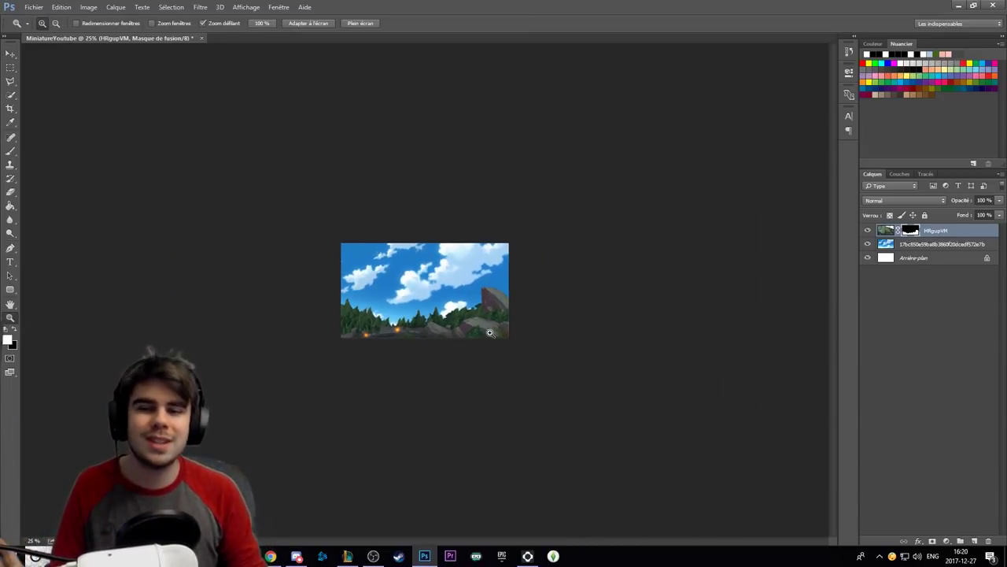
left_click(483, 328, "alt")
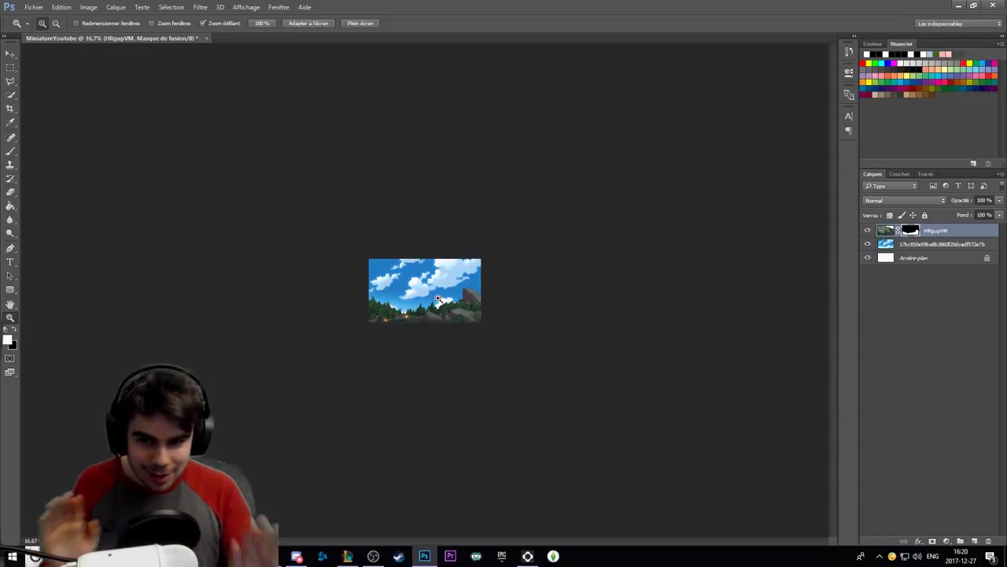
left_click(438, 298)
left_click(438, 298)
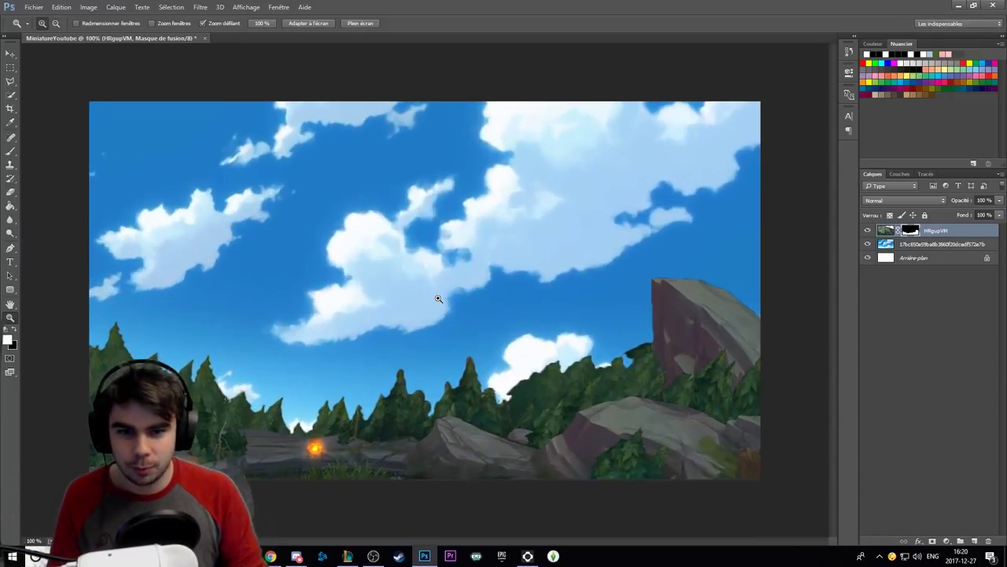
left_click(439, 298, "alt")
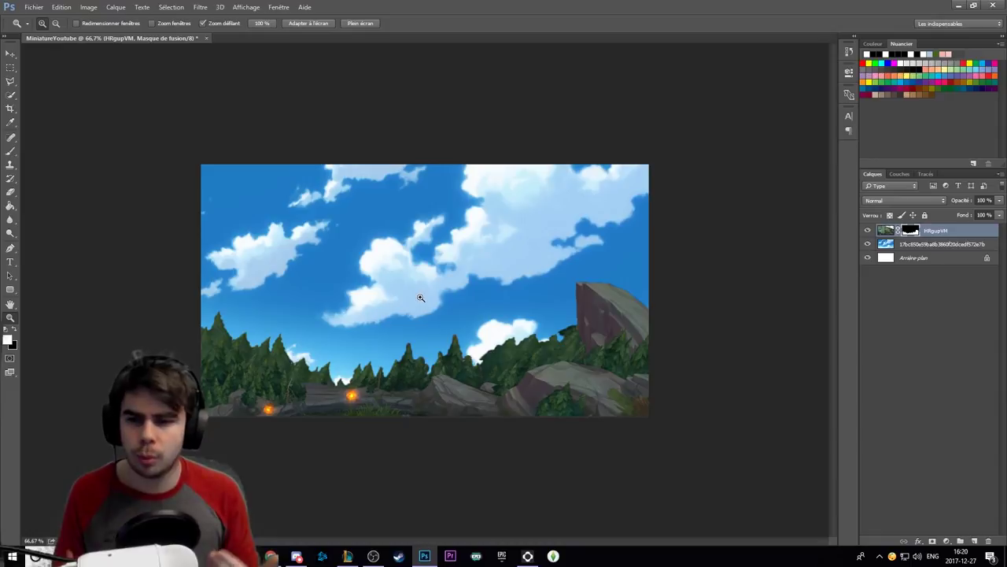
left_click(272, 556)
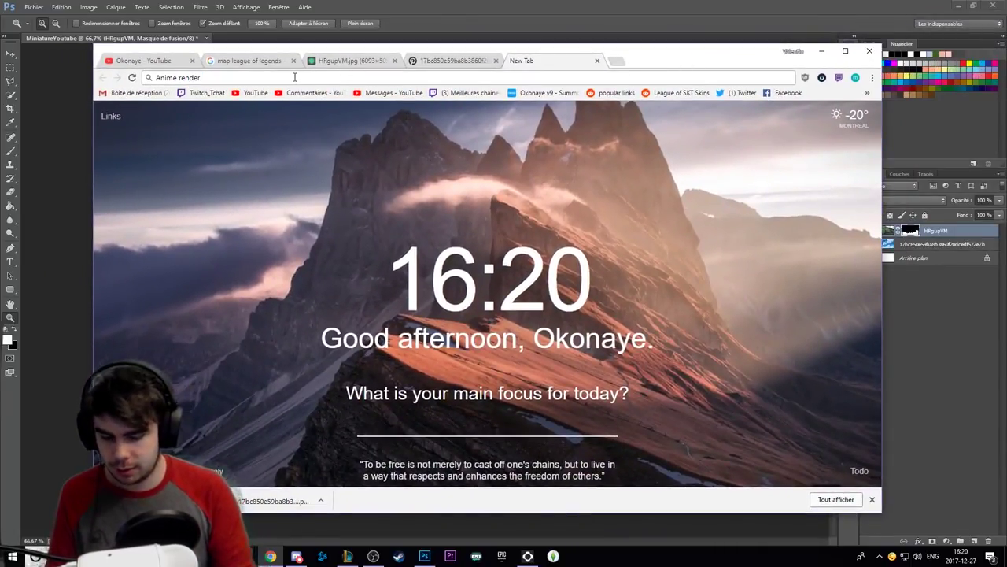
Google 'Anime render' and switch to image results.
key("BackSpace")
key("BackSpace")
key("BackSpace")
key("BackSpace")
key("BackSpace")
key("BackSpace")
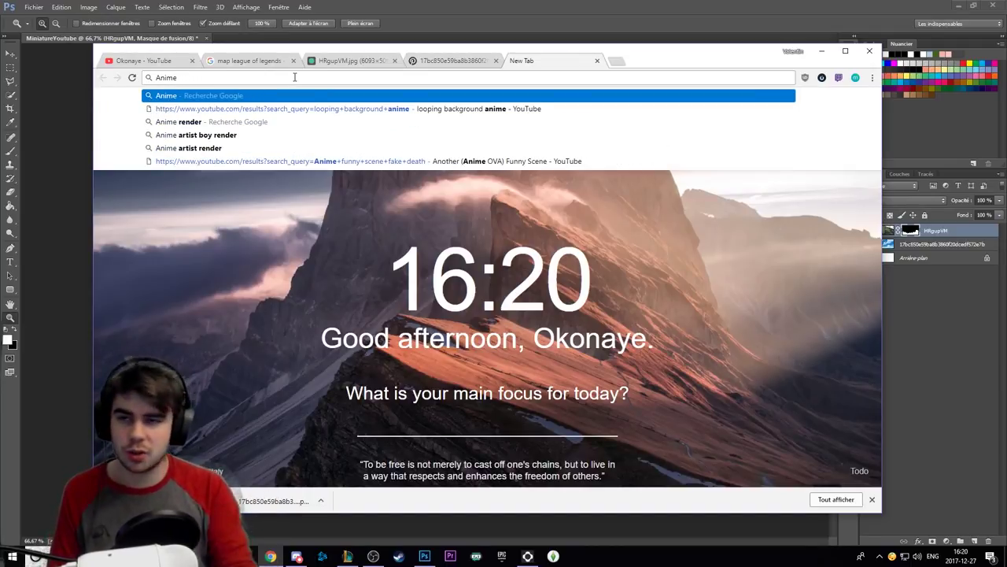
type("render")
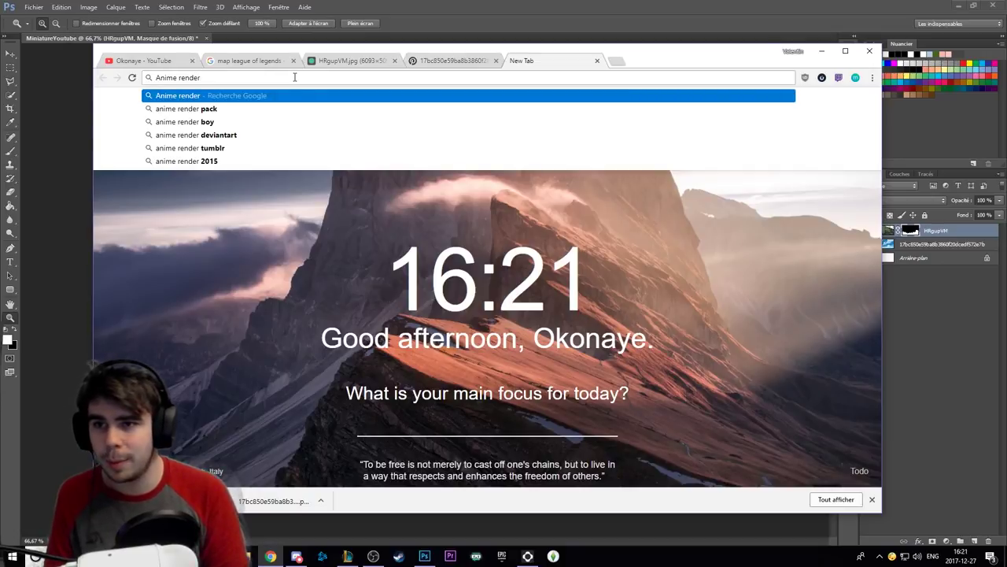
key("Return")
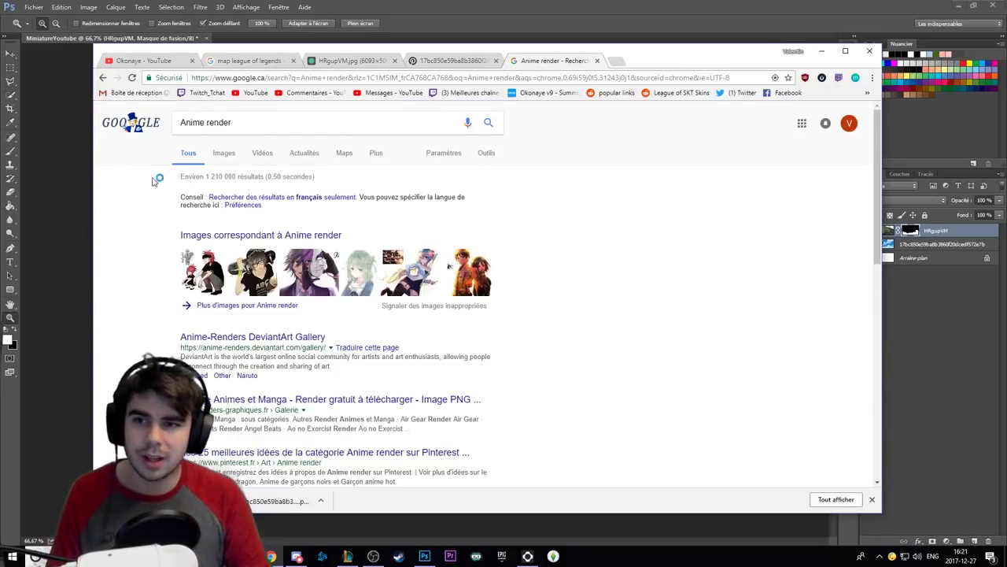
left_click(219, 154)
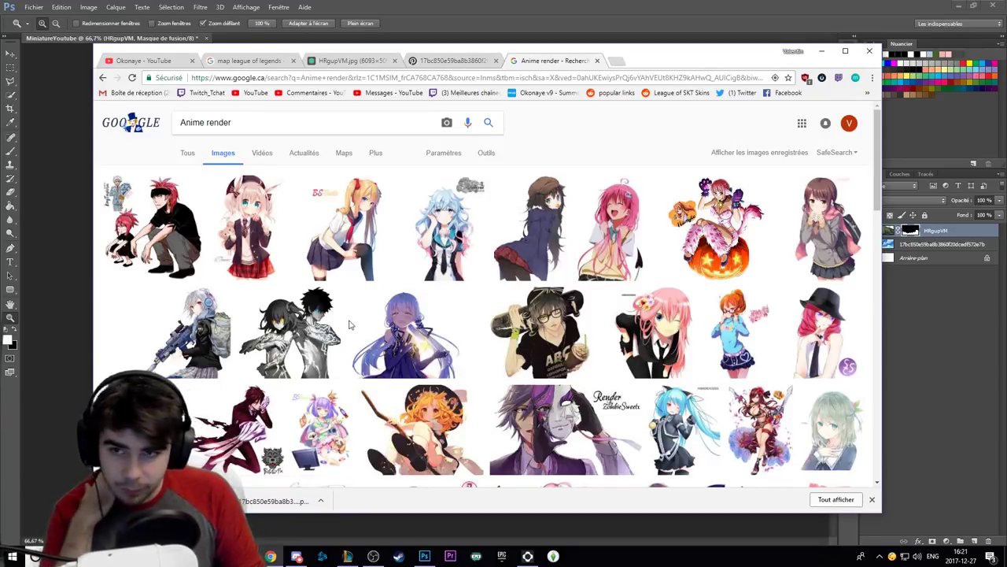
Scroll the results and refine the image search to 'Anime render christmas'.
scroll(350, 324, "down", 3)
scroll(350, 324, "down", 1)
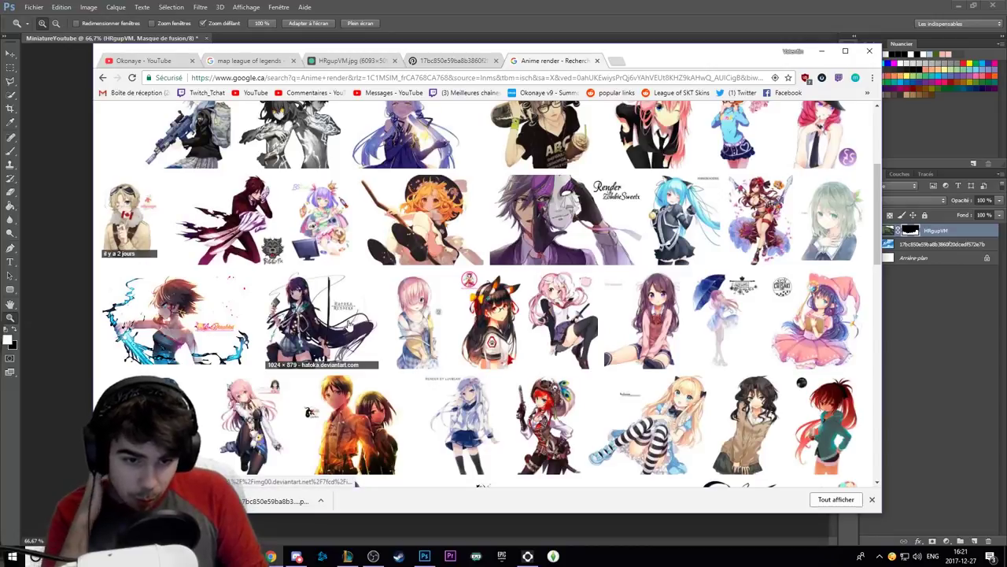
scroll(349, 324, "down", 1)
type("chria")
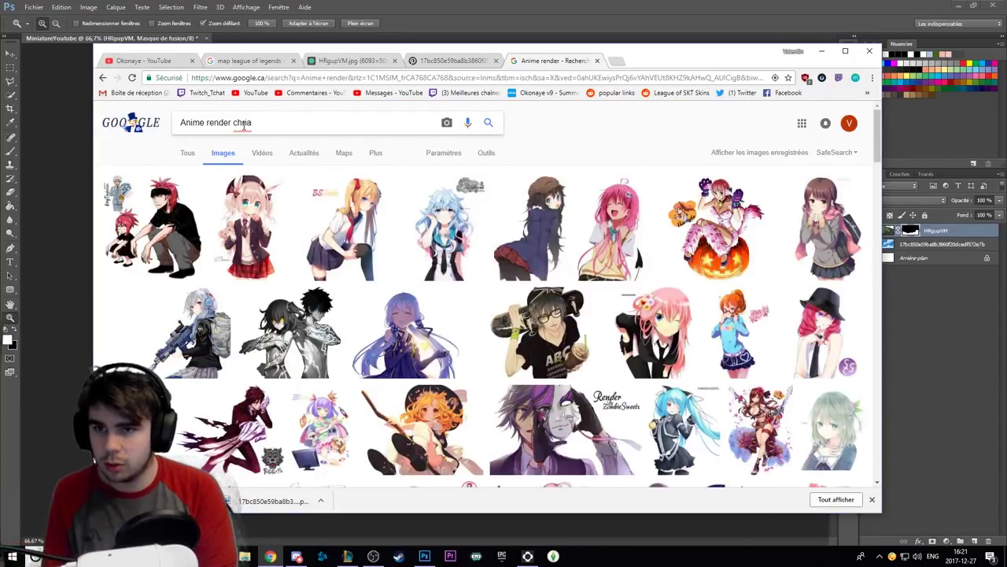
type("stmas")
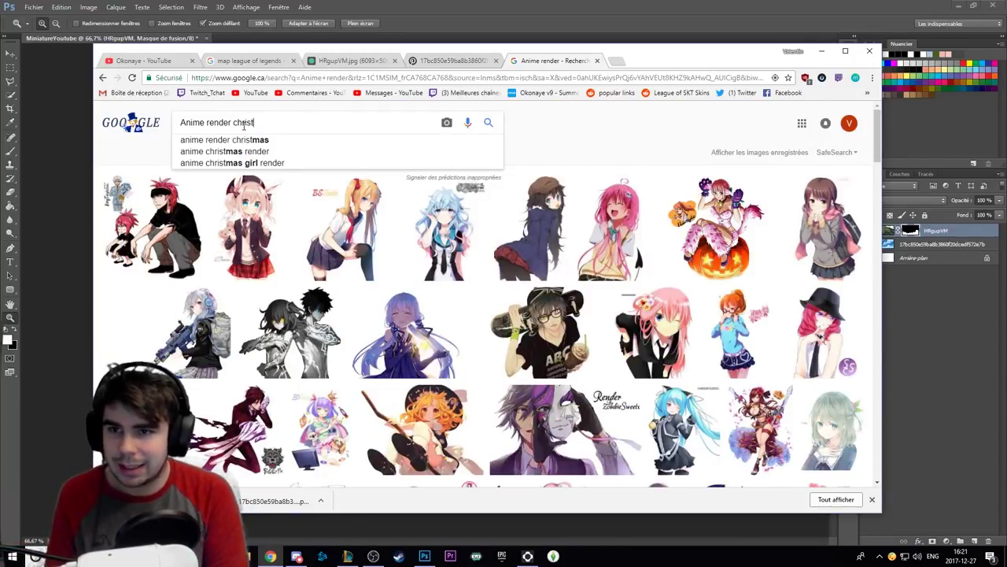
key("Return")
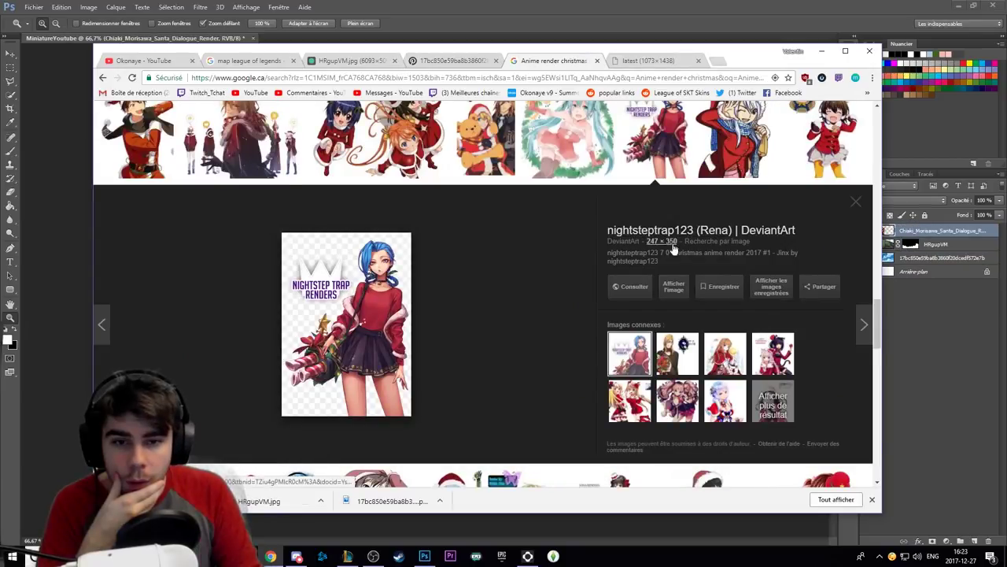
Open the full-size blue-haired Christmas girl render and save it to disk.
left_click(675, 290)
right_click(522, 265)
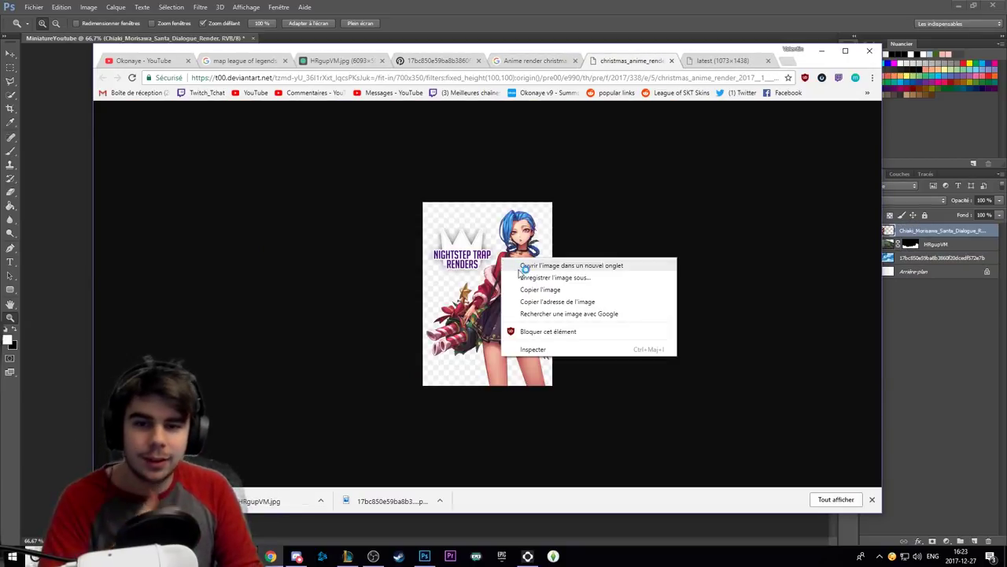
left_click(521, 274)
key("Return")
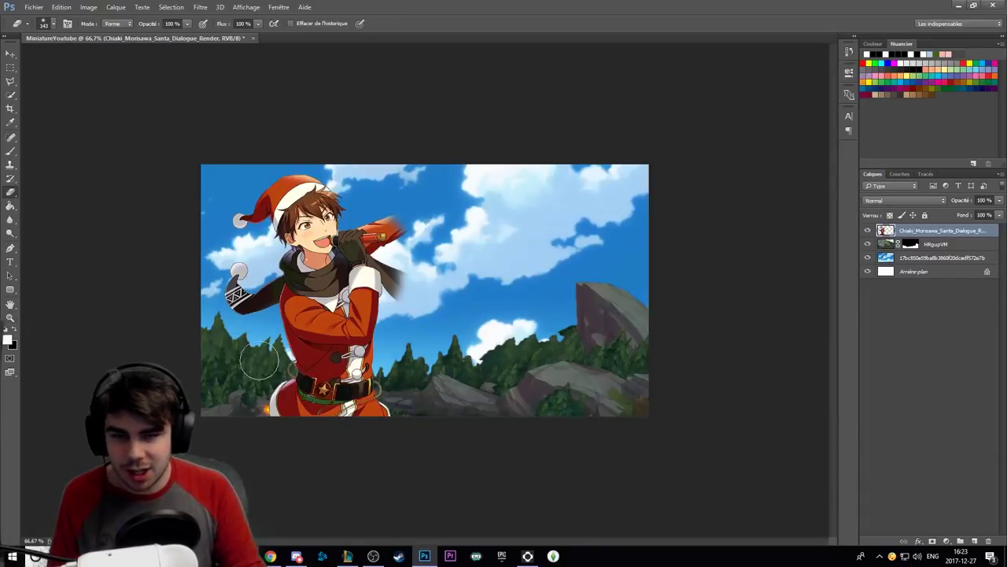
Back in Photoshop, hide the Santa render layer, then show the desktop.
key("alt+Tab")
key("e")
left_click(868, 229)
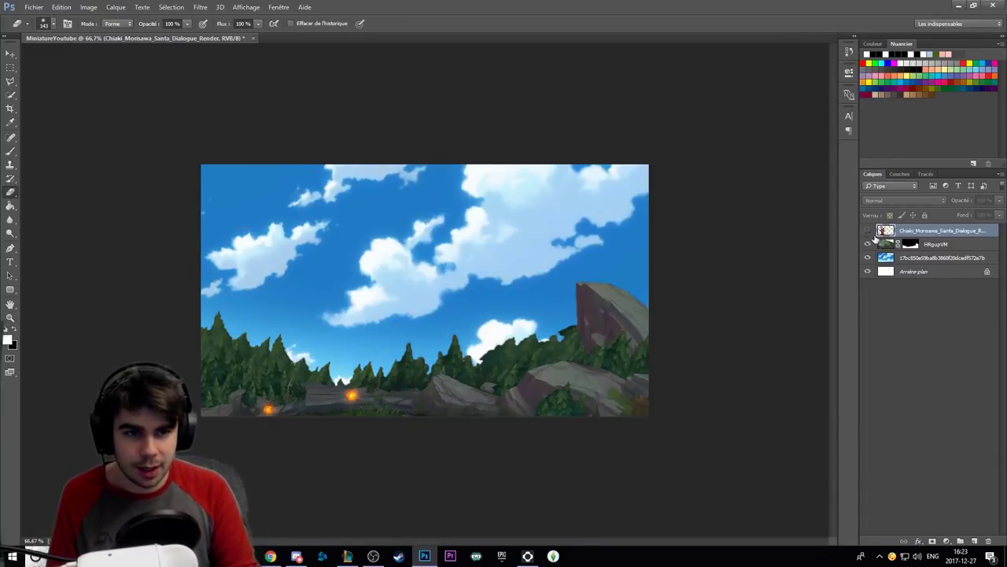
key("super+d")
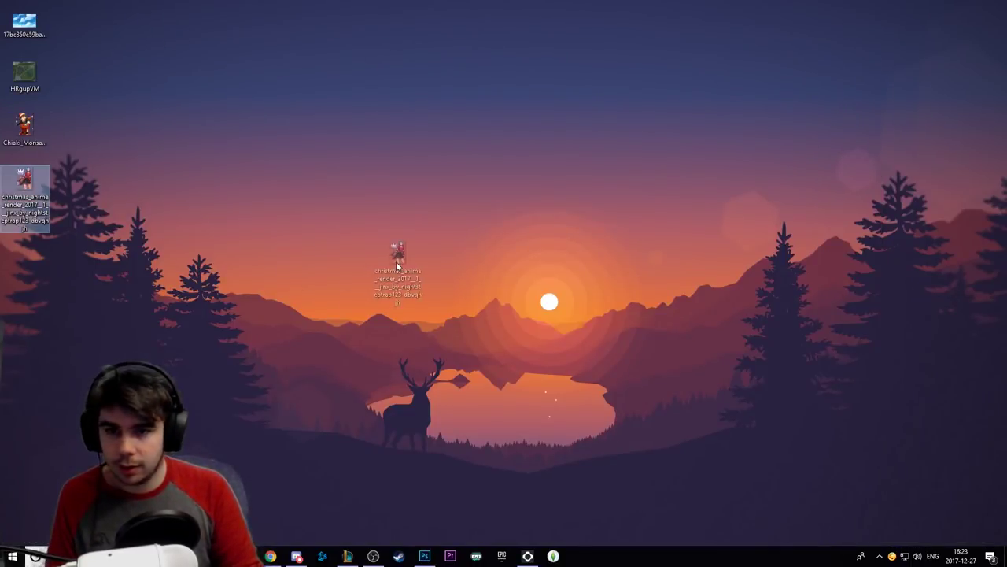
Place the saved Christmas render into the thumbnail, scaling it down and positioning it left.
left_click_drag(32, 190, 402, 266)
key("Return")
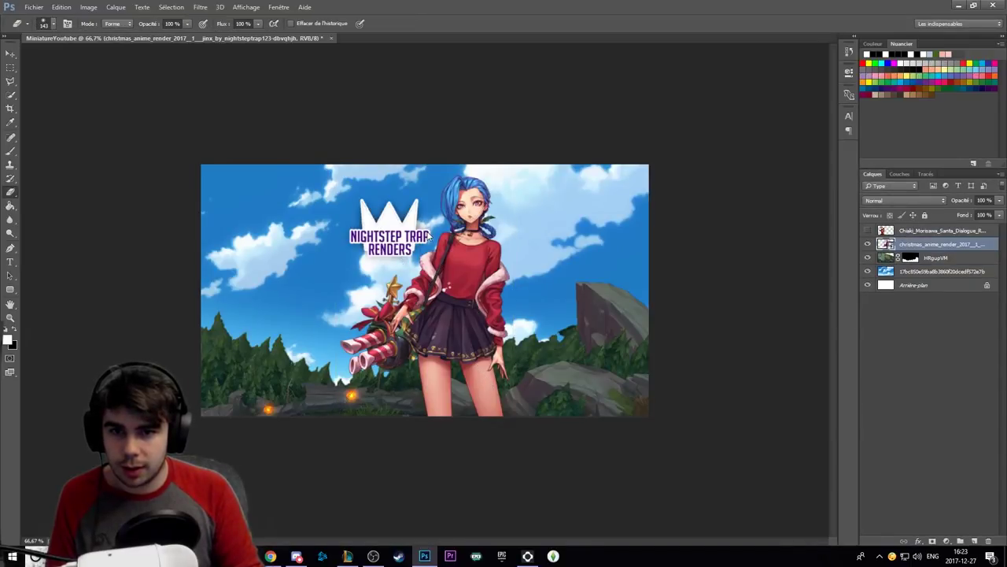
left_click_drag(440, 236, 368, 244)
key("z")
left_click(397, 256, "alt")
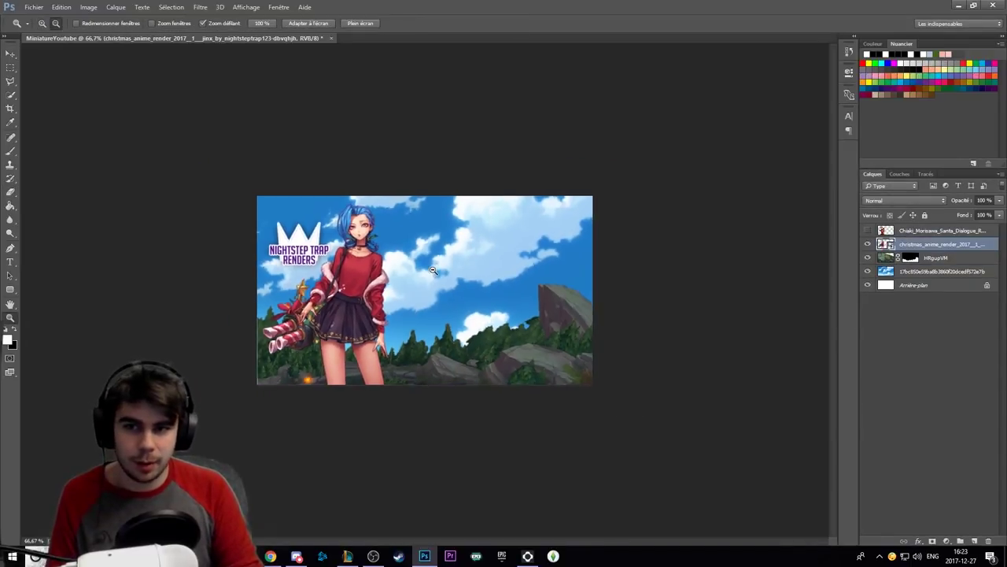
left_click(432, 270, "alt")
left_click(432, 270, "alt")
key("ctrl+t")
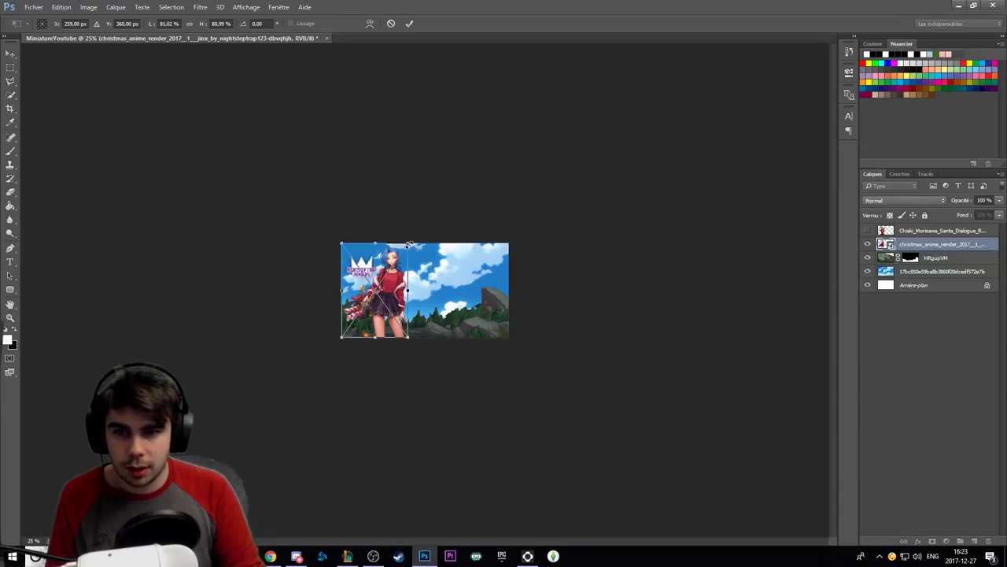
mouse_move(417, 264)
left_mouse_down()
mouse_move(407, 246)
mouse_move(454, 255)
left_mouse_up()
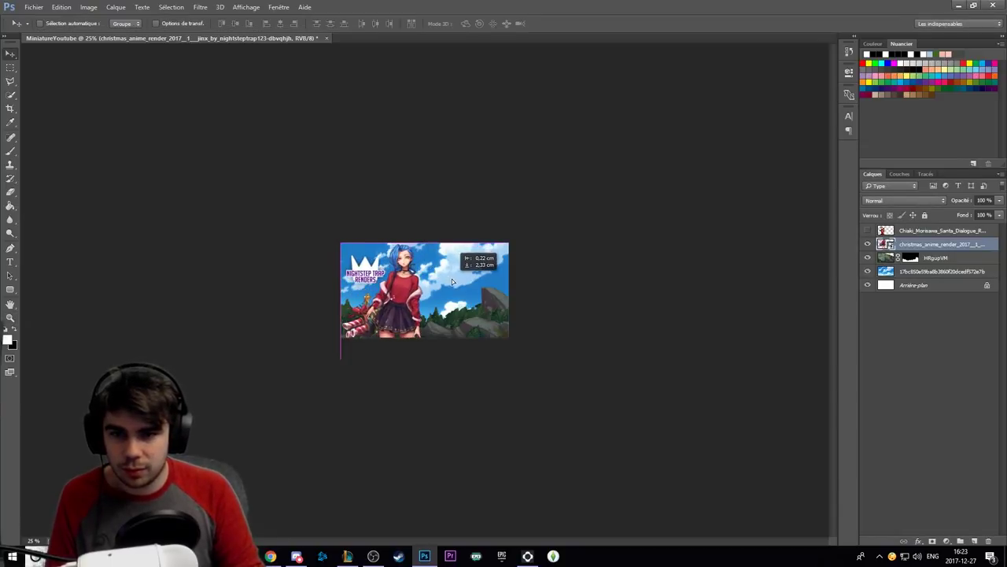
key("Return")
Inspect the render at full size, then delete the hidden Santa render layer.
key("z")
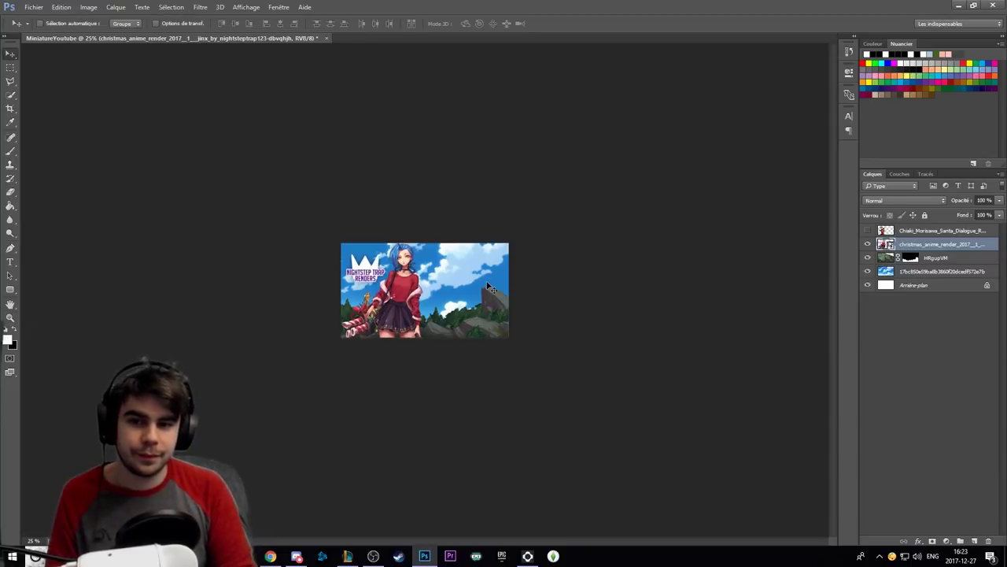
left_click_drag(476, 280, 429, 274)
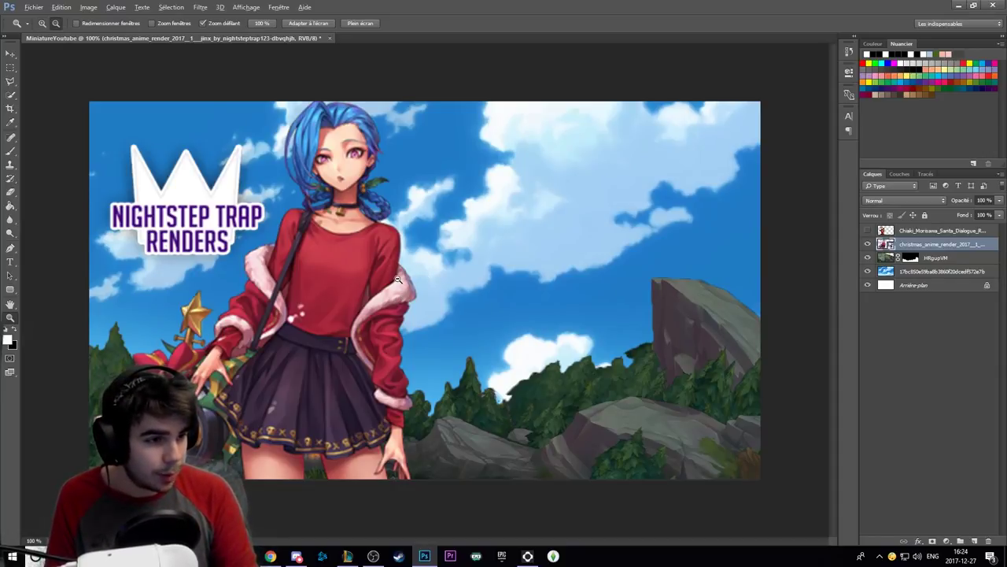
left_click(398, 278)
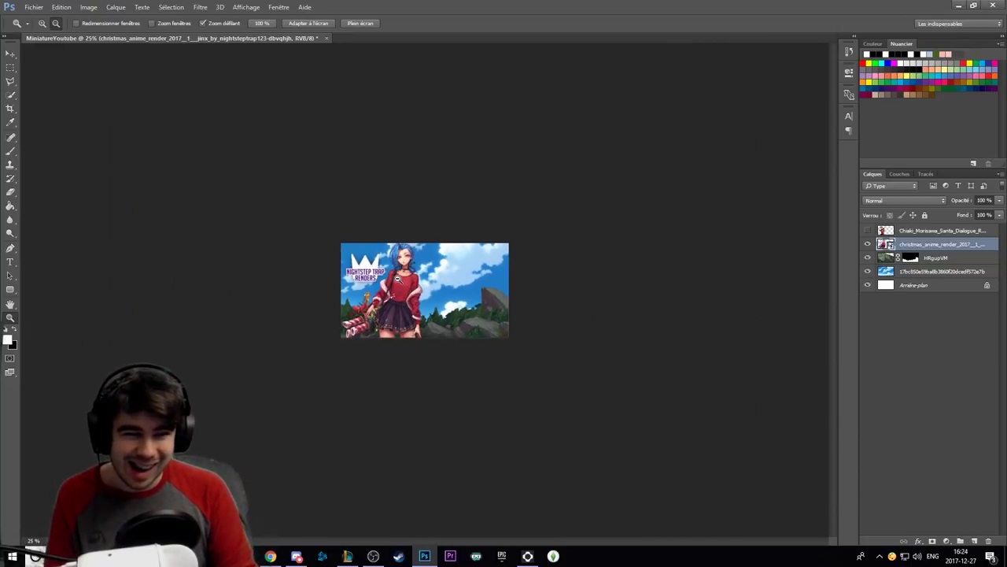
left_click(387, 284, "alt")
left_click(430, 306)
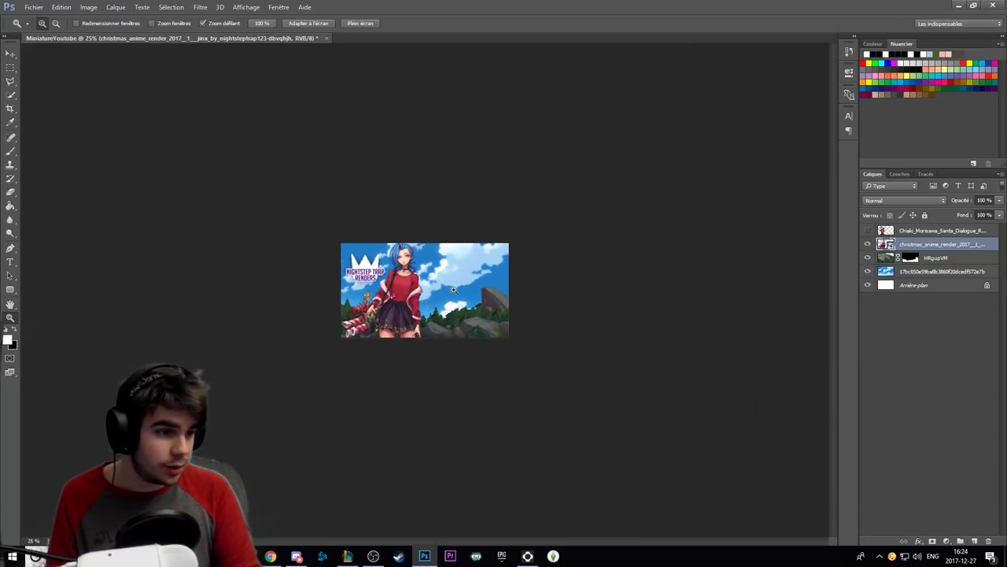
left_click_drag(418, 300, 443, 299)
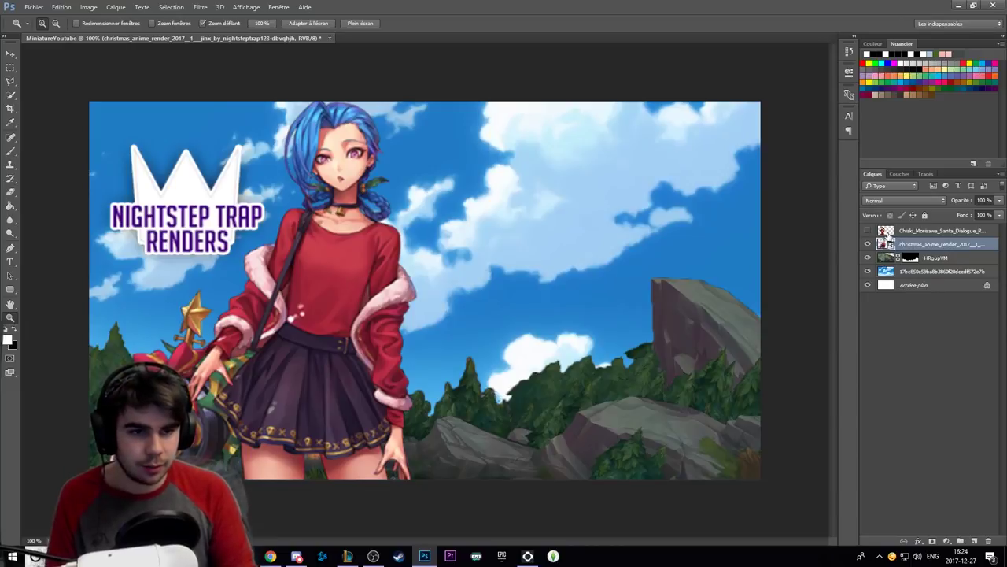
left_click(888, 235)
key("Delete")
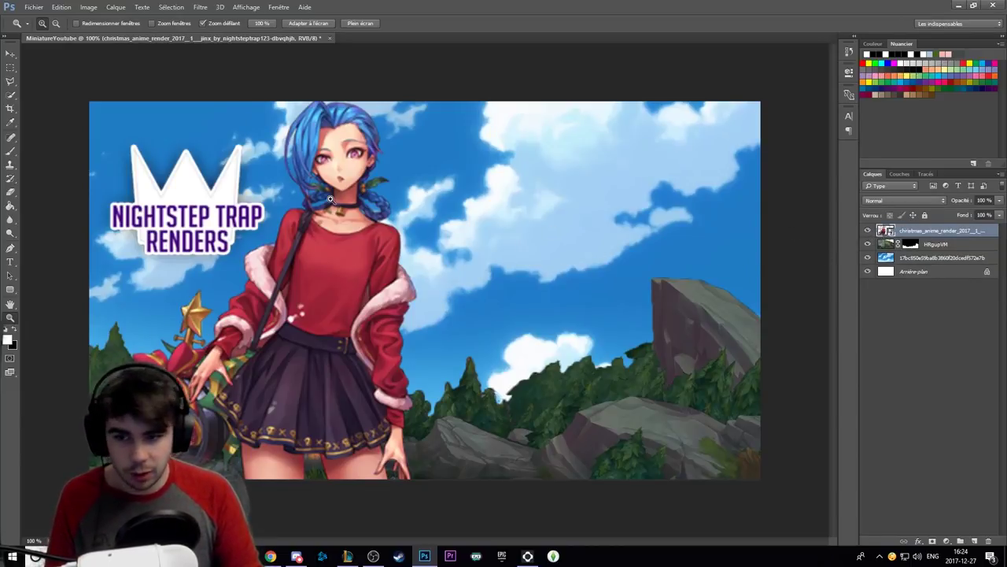
Rasterize the render and erase the crown and NIGHTSTEP TRAP RENDERS watermark from the clouds.
key("e")
left_click(168, 207)
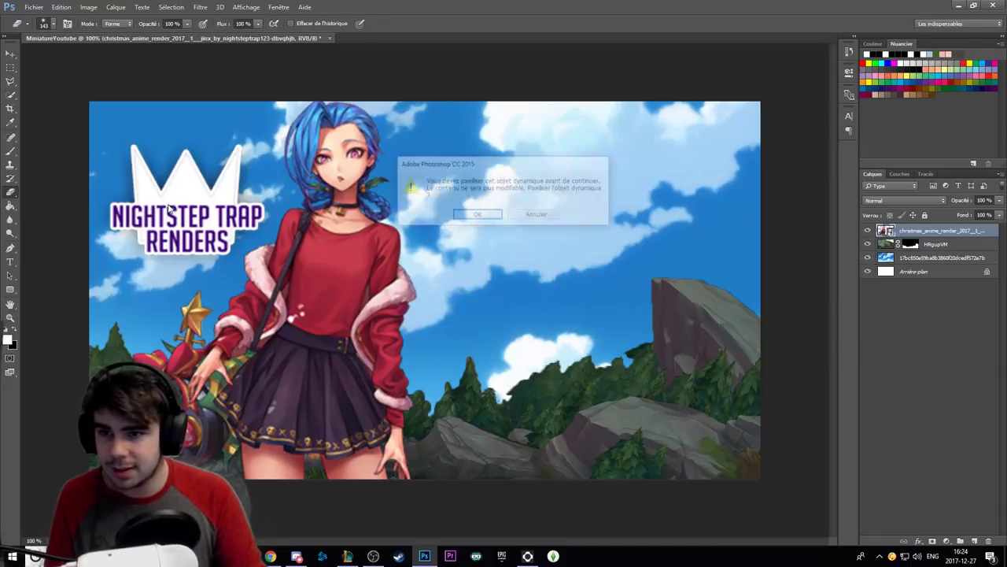
left_click(478, 216)
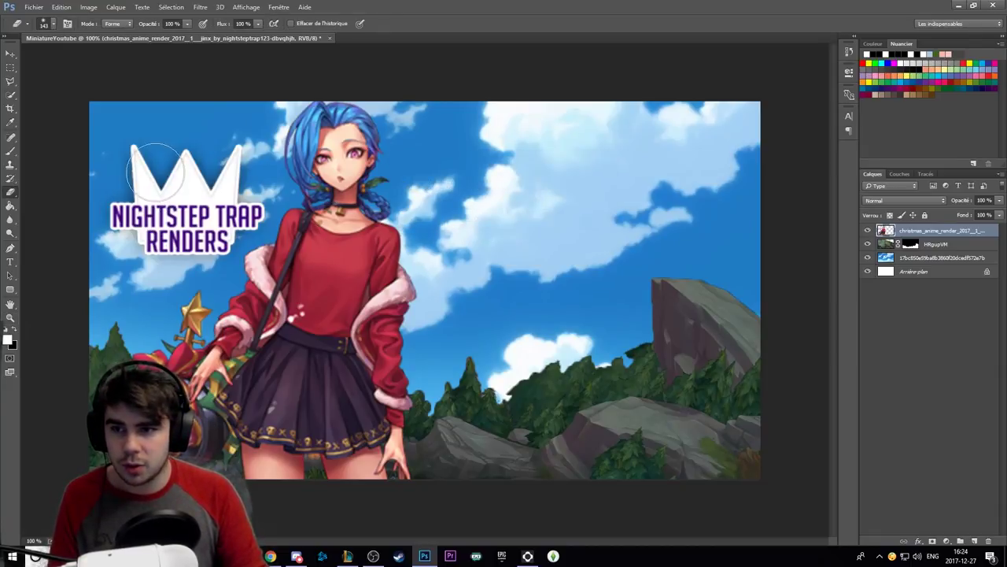
mouse_move(148, 185)
left_mouse_down()
mouse_move(233, 196)
mouse_move(218, 211)
left_mouse_up()
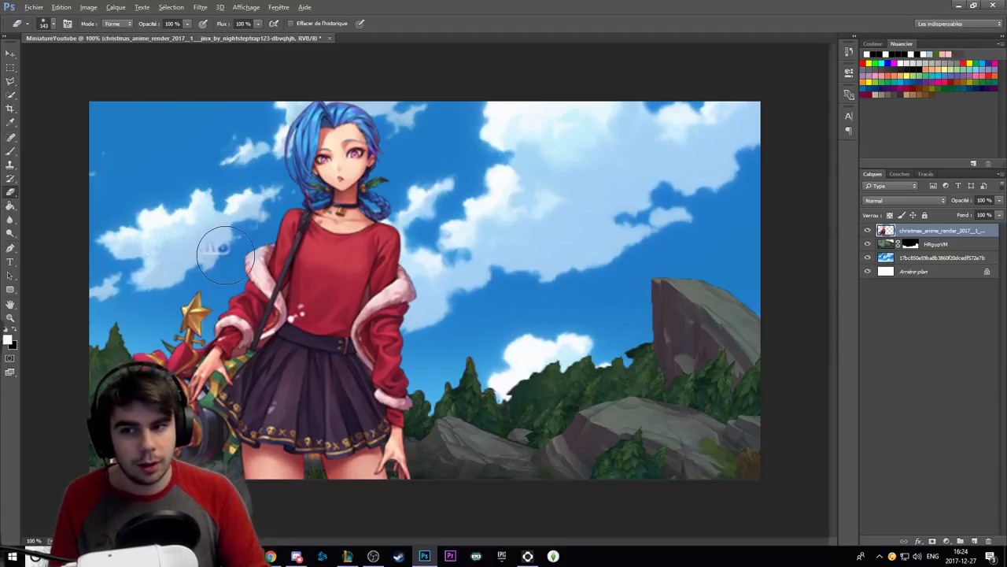
left_click_drag(234, 262, 220, 236)
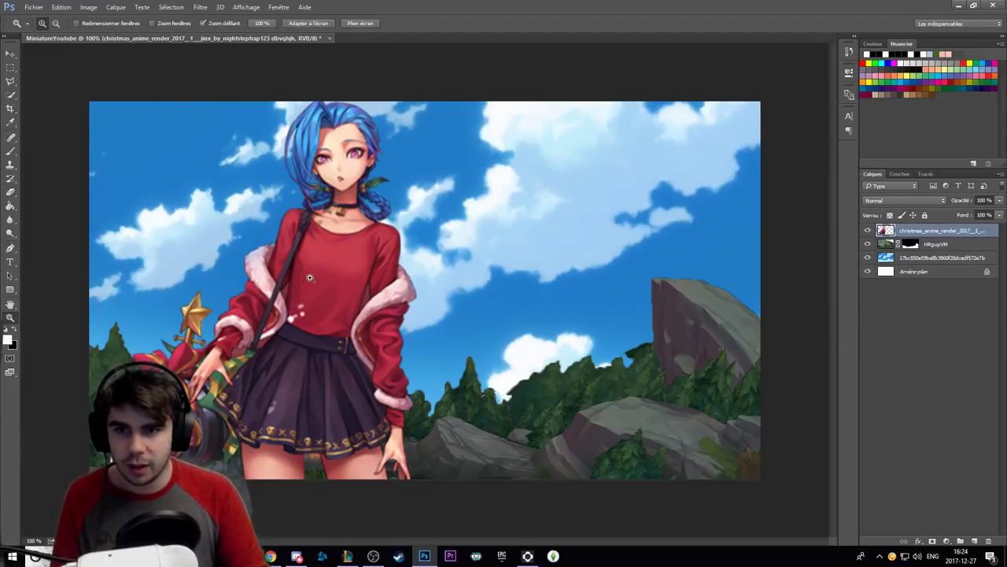
key("ctrl+minus")
key("ctrl+minus")
key("ctrl+minus")
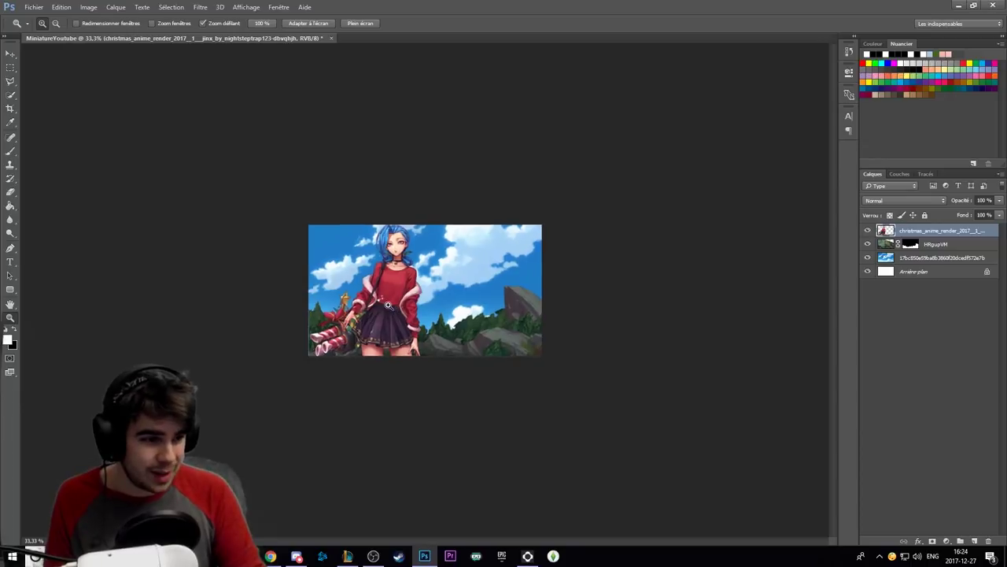
left_click(388, 304)
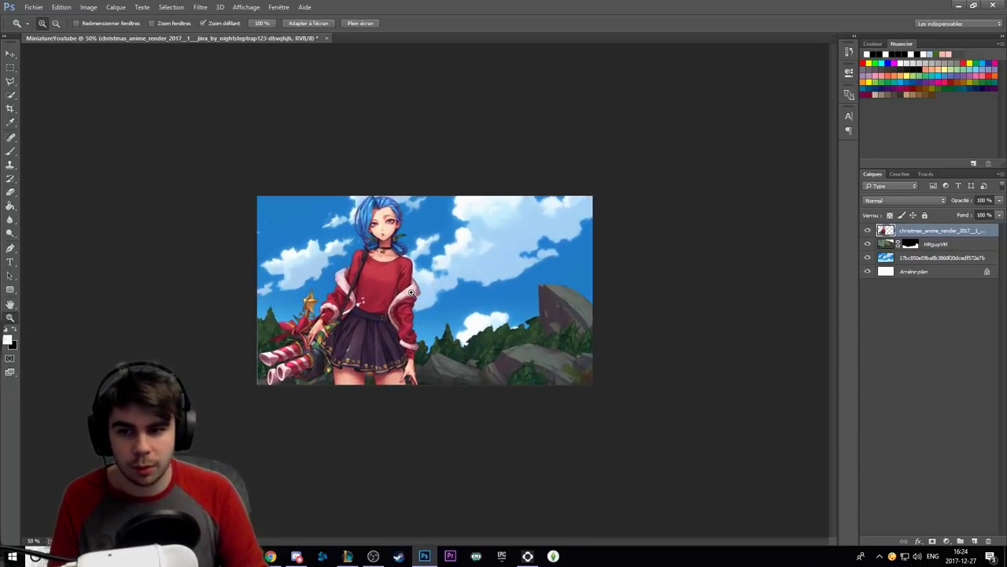
key("e")
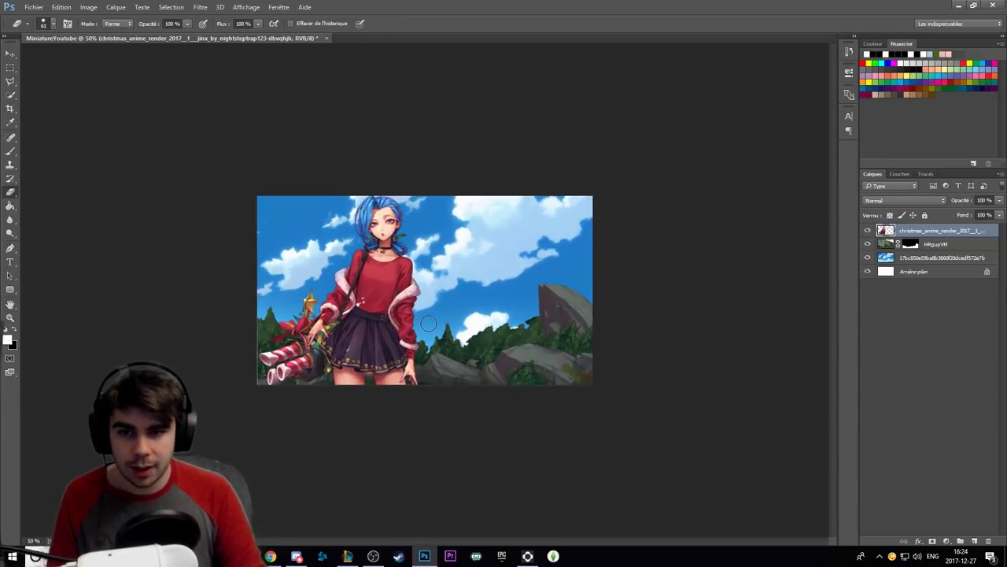
key("z")
left_click(426, 310)
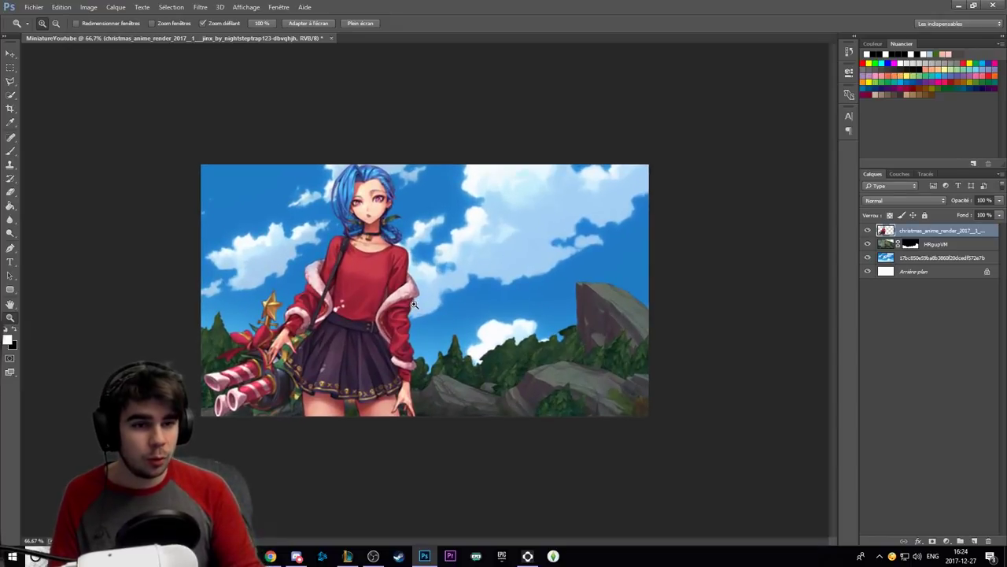
Move the girl render slightly lower and right, then nudge it up one step.
left_click(424, 299, "alt")
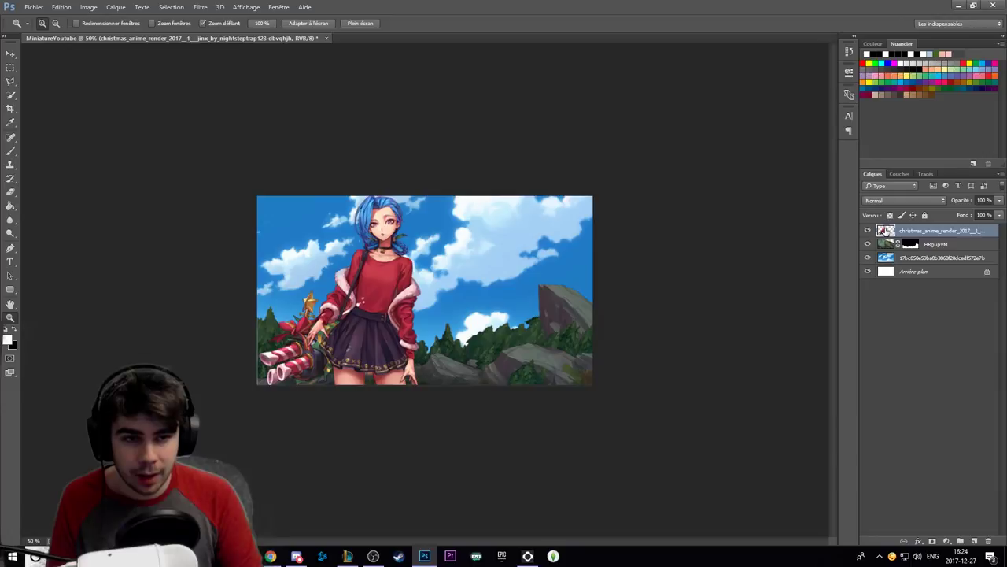
right_click(886, 229)
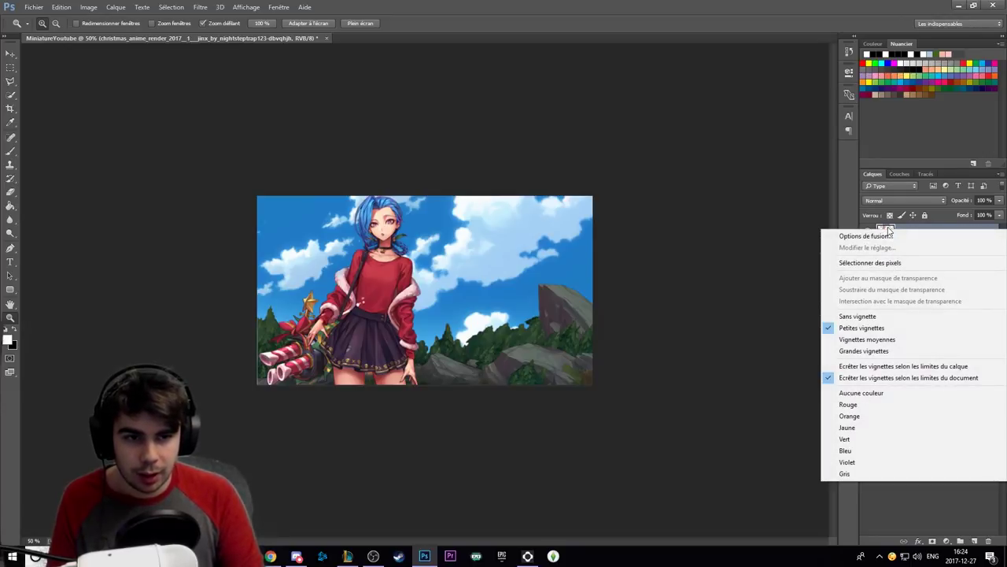
key("Escape")
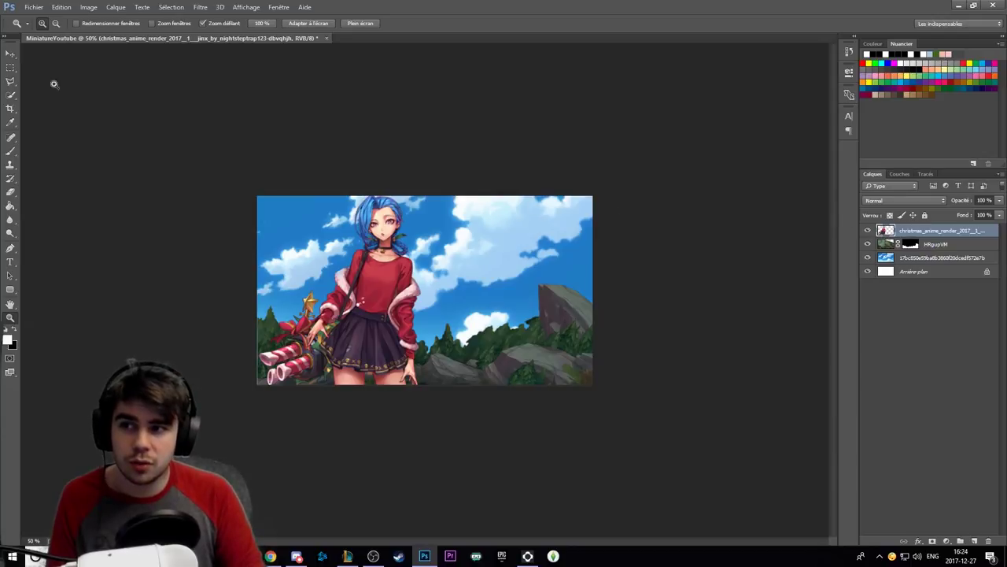
left_click(11, 55)
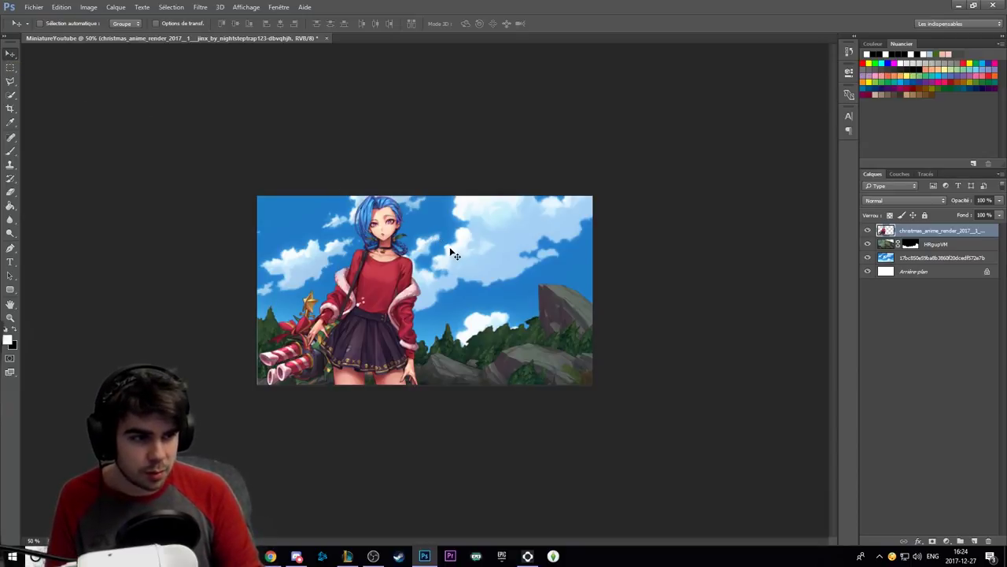
left_click_drag(423, 277, 457, 263)
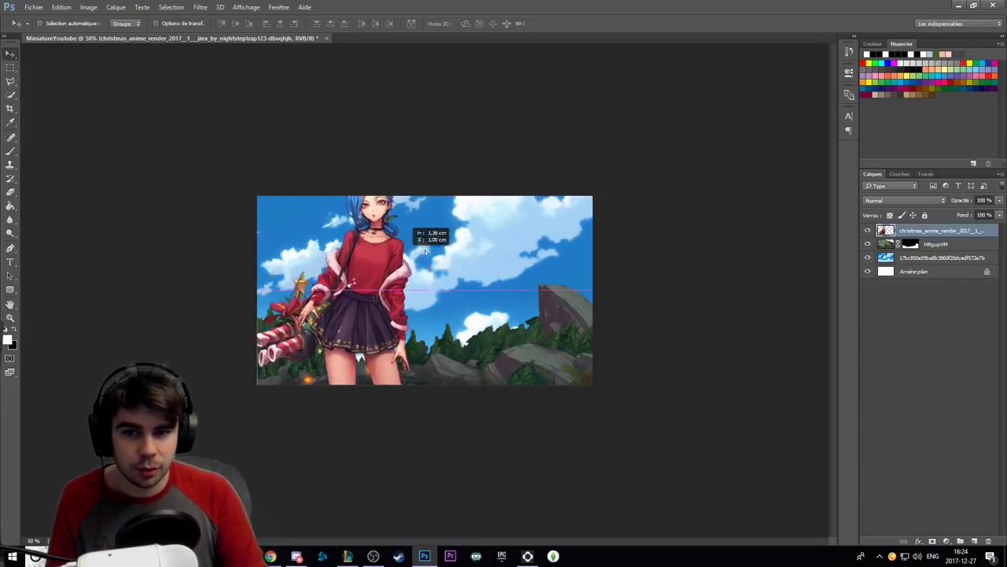
left_click_drag(393, 263, 419, 276)
key("Up")
key("Up")
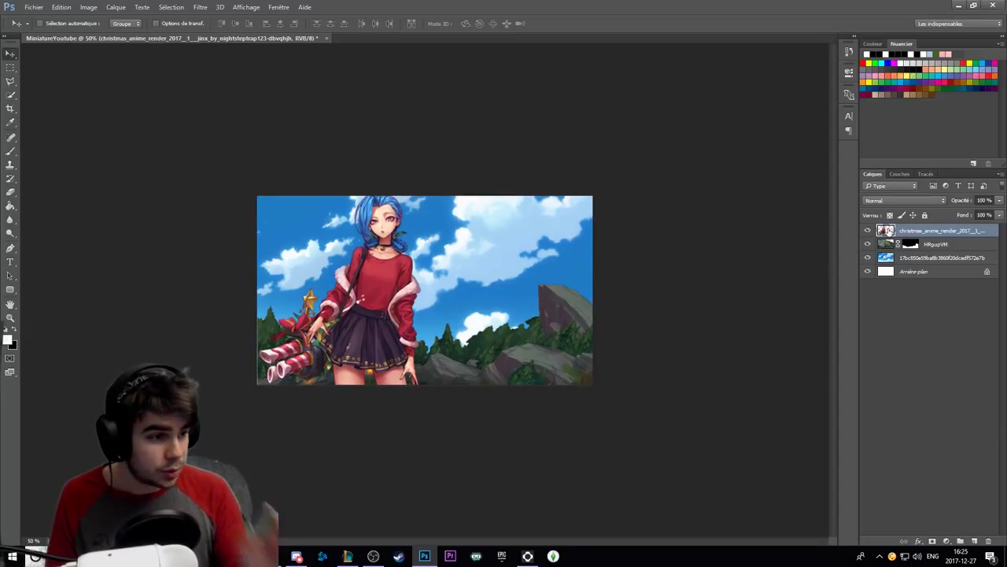
right_click(882, 230)
Add a dark drop shadow to the girl render: 70% opacity, 17 px distance, 29% spread.
left_click(880, 237)
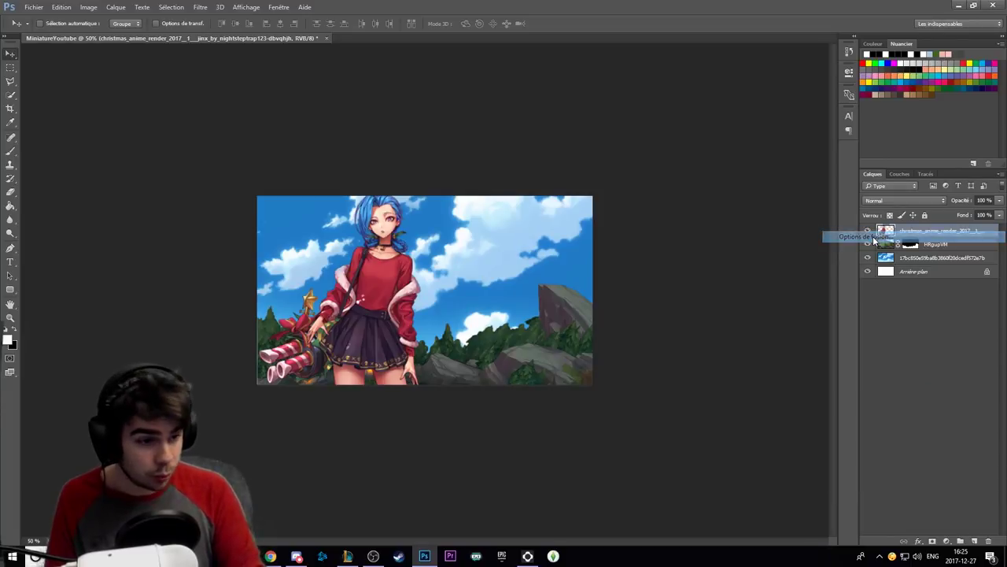
left_click_drag(506, 102, 720, 162)
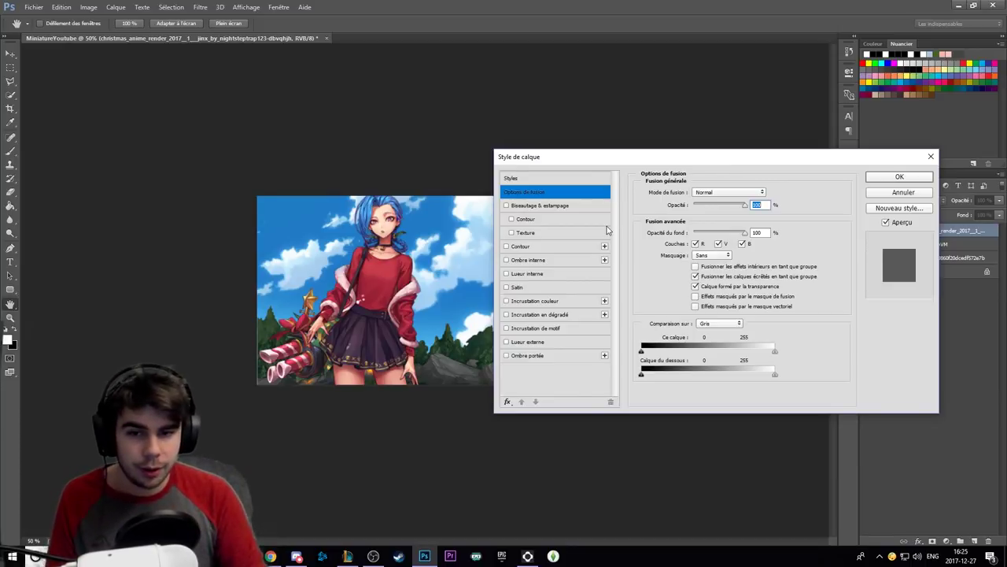
left_click(527, 356)
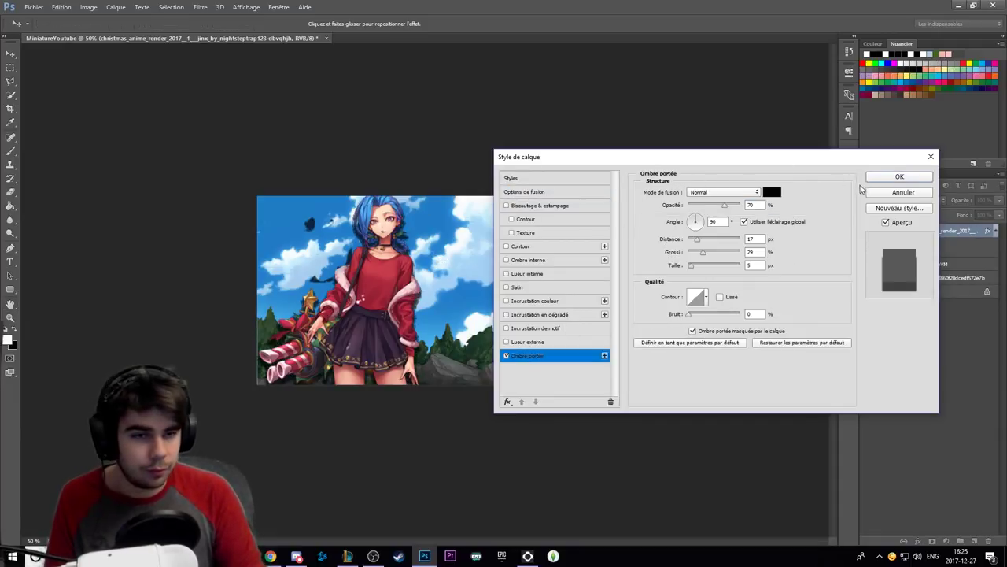
left_click(891, 181)
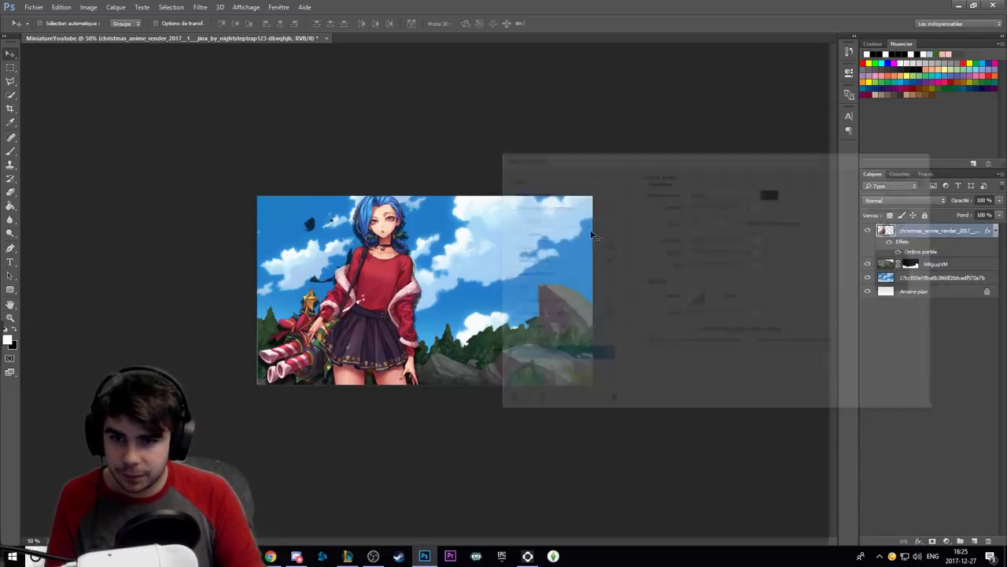
key("z")
left_click(293, 262)
At 100% zoom, erase the dark spots and shadow halo around the hair, shoulder and right arm.
left_click(292, 262)
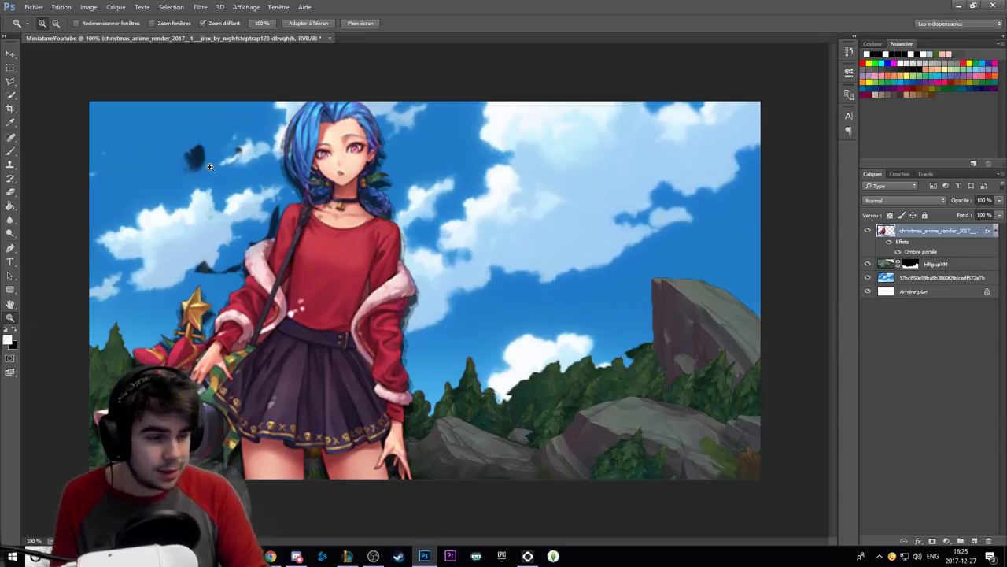
key("e")
left_click_drag(230, 153, 241, 146)
left_click_drag(216, 268, 203, 259)
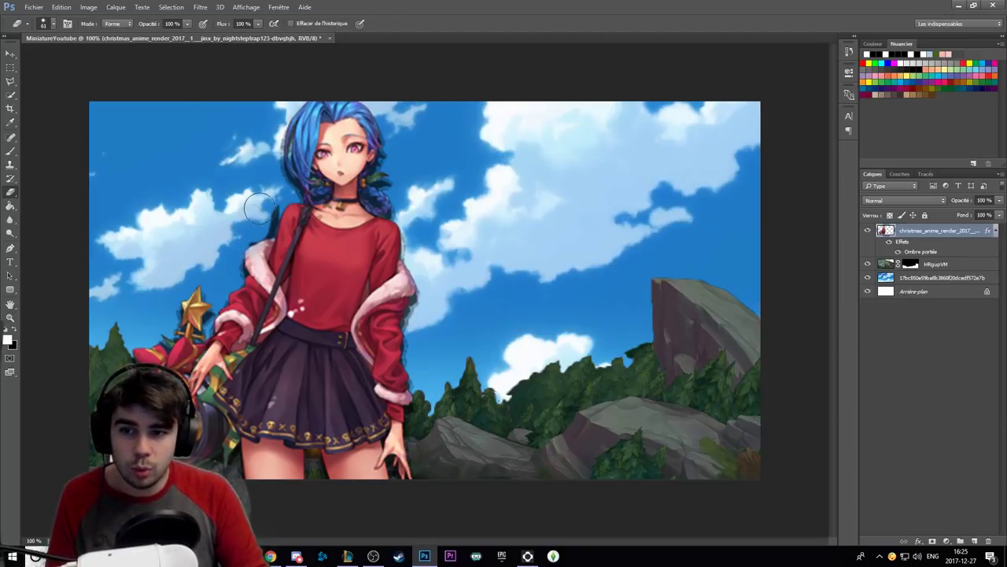
left_click_drag(265, 202, 245, 229)
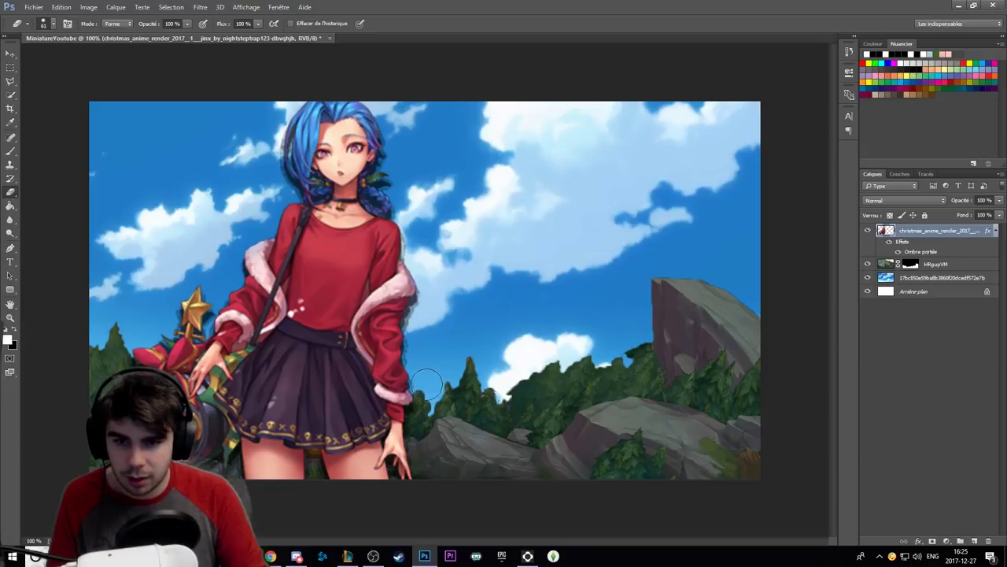
left_click_drag(429, 356, 419, 362)
left_click_drag(421, 321, 410, 208)
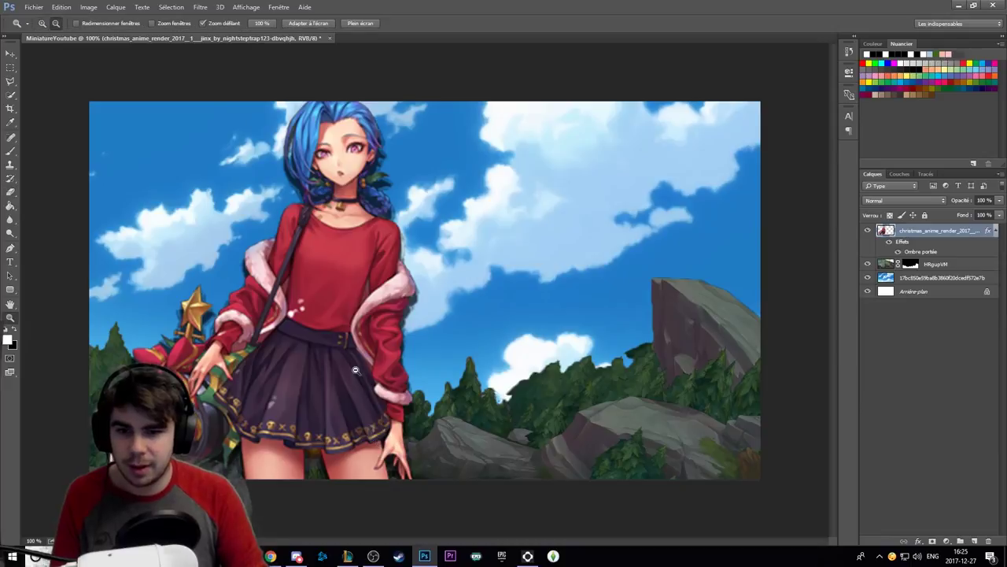
Change the render's drop shadow to 10 px distance and 8 px size, with lower spread.
key("z")
key("ctrl+minus")
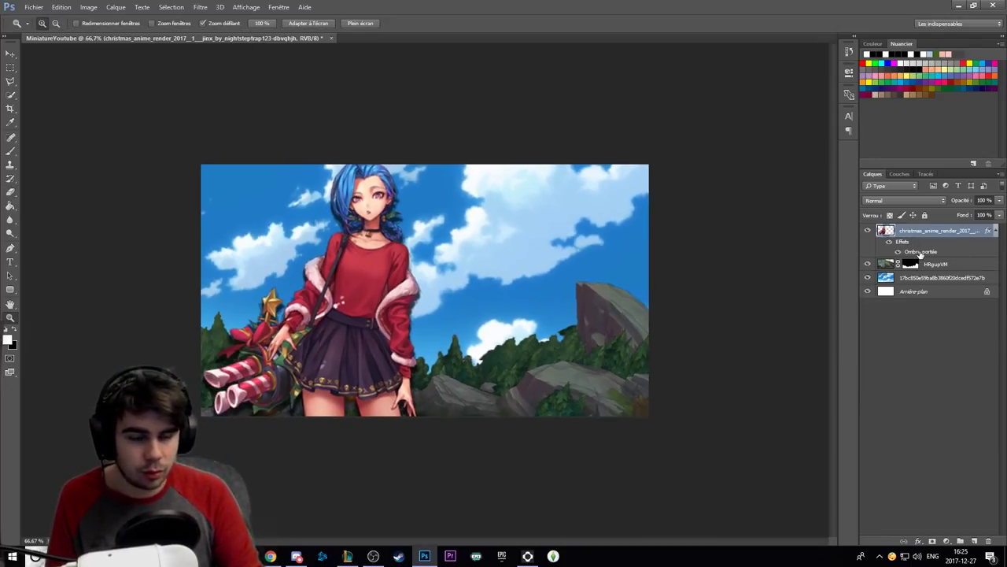
double_click(920, 252)
left_click_drag(669, 160, 685, 156)
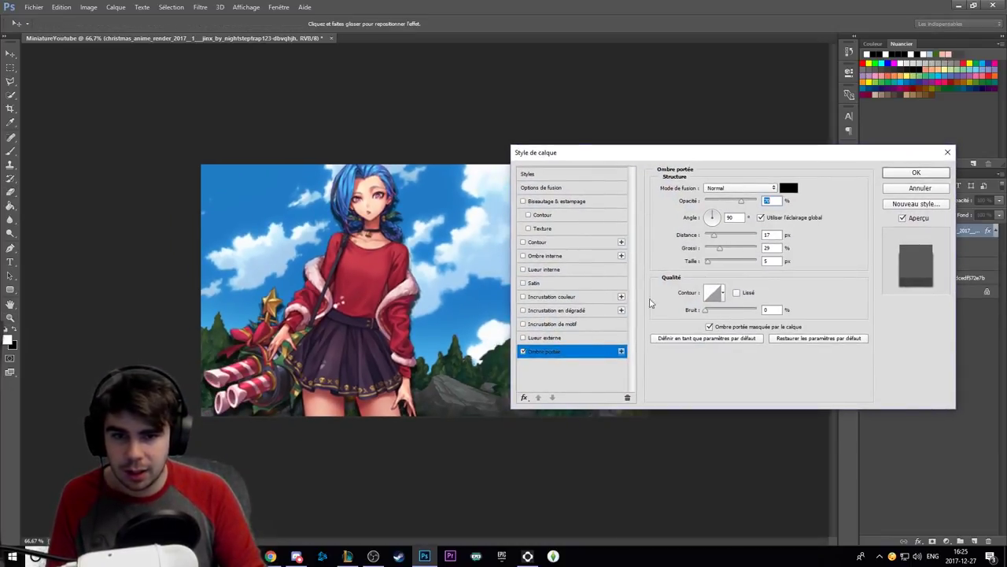
left_click_drag(716, 238, 712, 236)
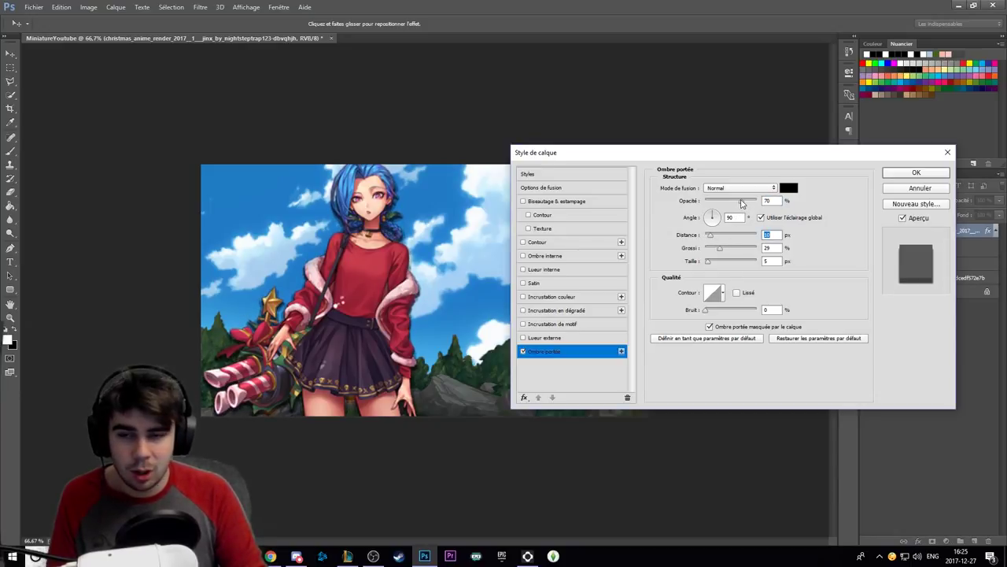
mouse_move(741, 203)
left_mouse_down()
mouse_move(777, 201)
mouse_move(744, 199)
left_mouse_up()
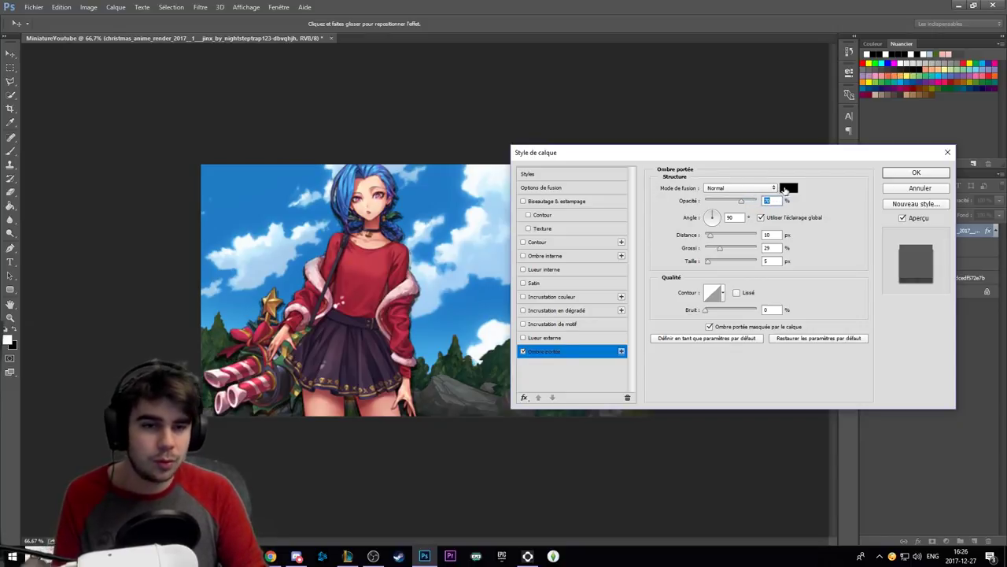
left_click(709, 262)
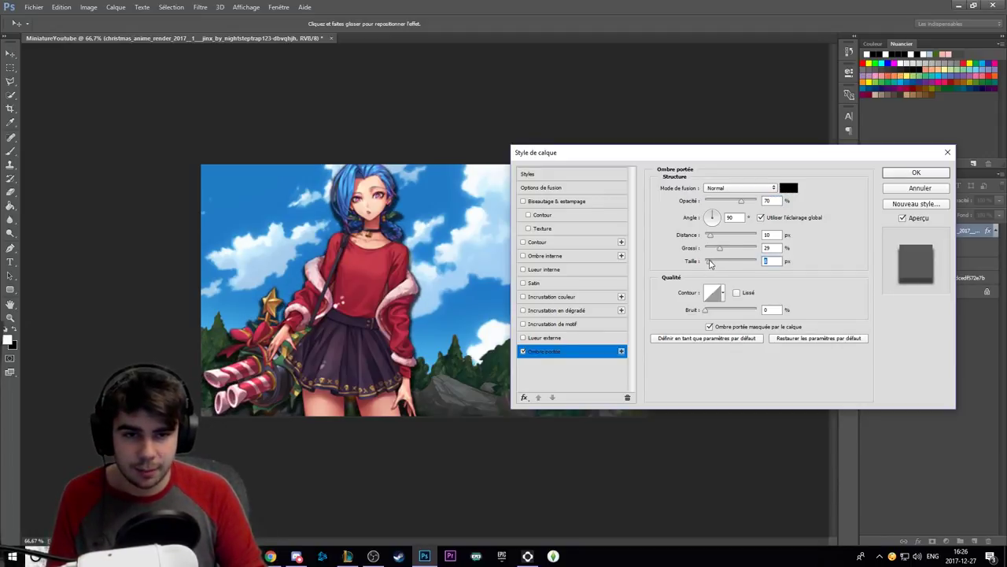
left_click_drag(720, 249, 716, 250)
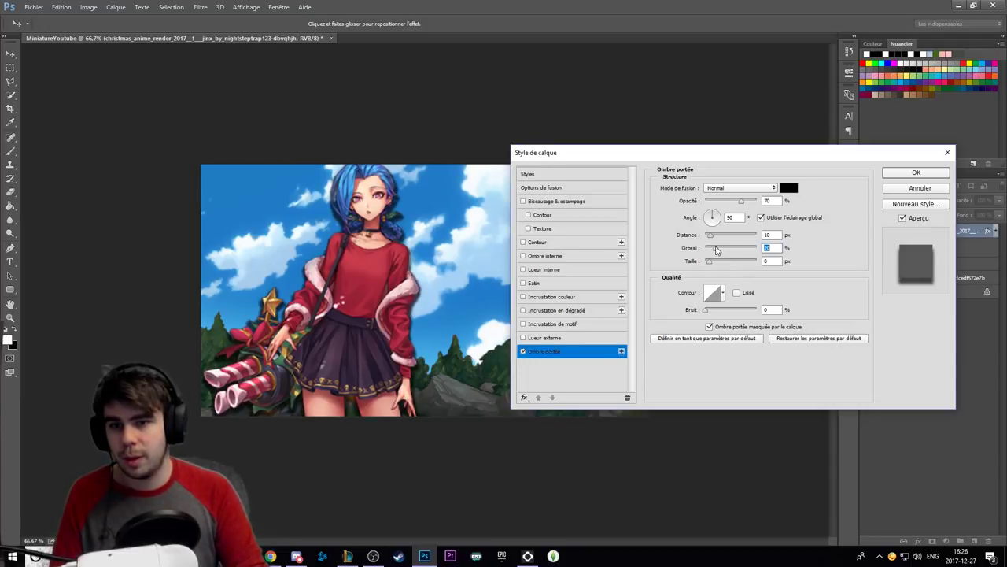
left_click(896, 177)
Zoom out to judge the thumbnail at small size, then zoom back to 66.7%.
left_click(464, 261)
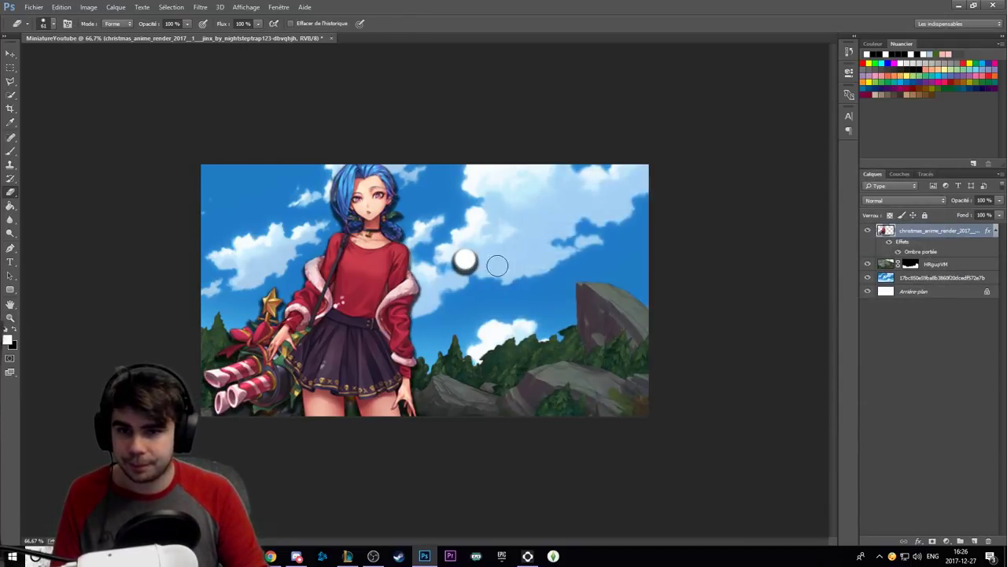
key("z")
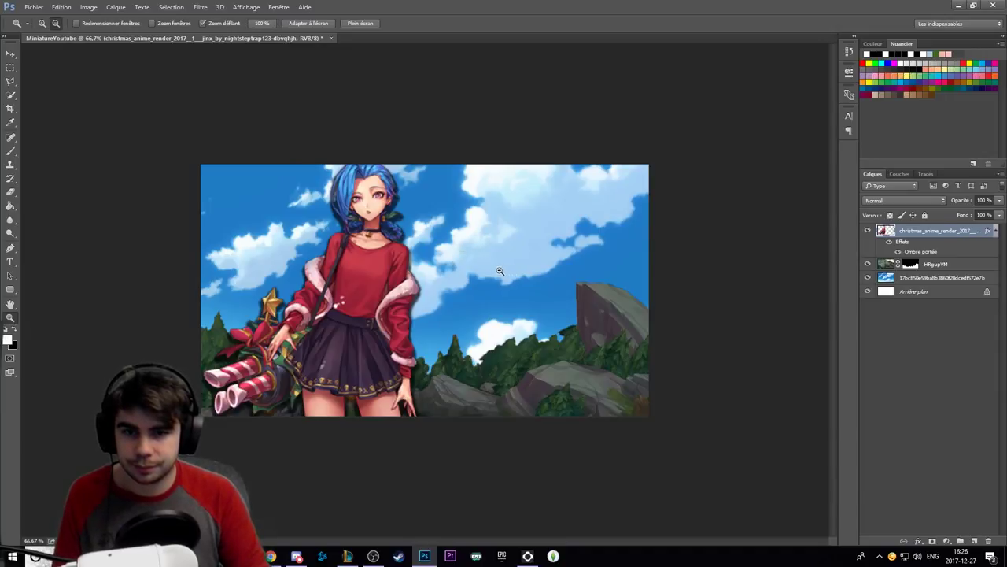
left_click(480, 271, "alt")
left_click(472, 274, "alt")
left_click(470, 273, "alt")
left_click(470, 273, "alt")
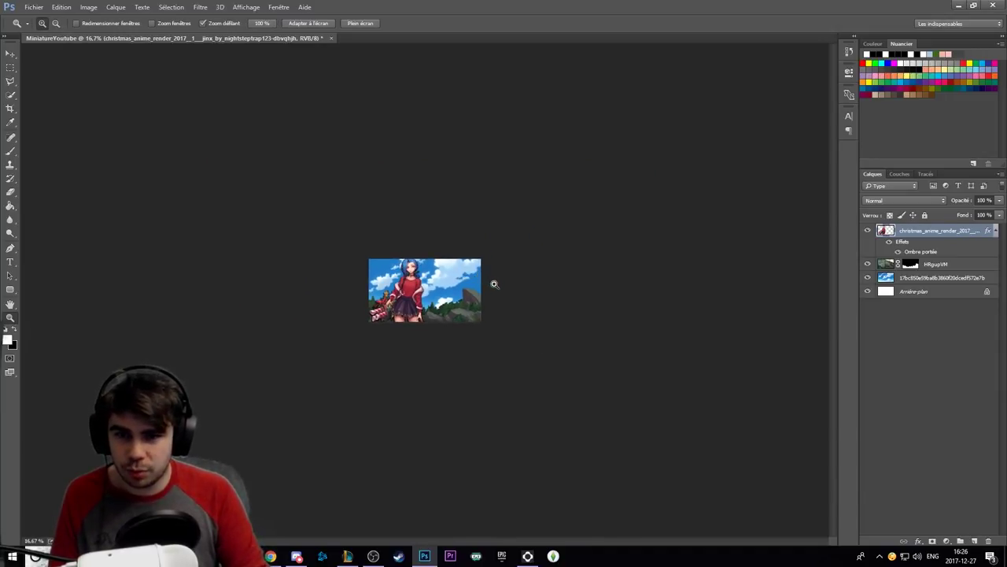
left_click(434, 281)
left_click(437, 284)
left_click(429, 281)
left_click(416, 278)
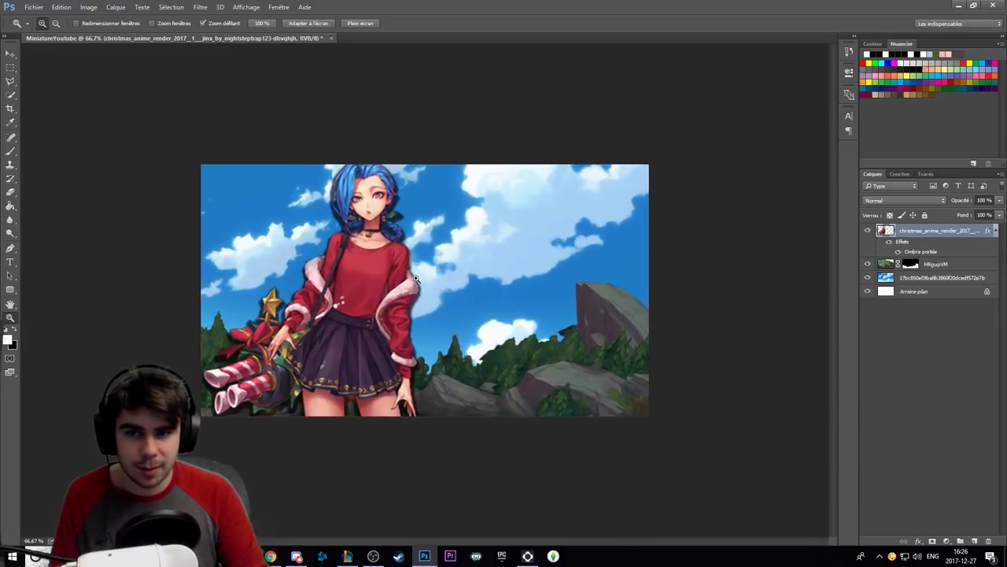
In the render's layer style, toggle outer glow, then try a white stroke and remove it.
double_click(905, 246)
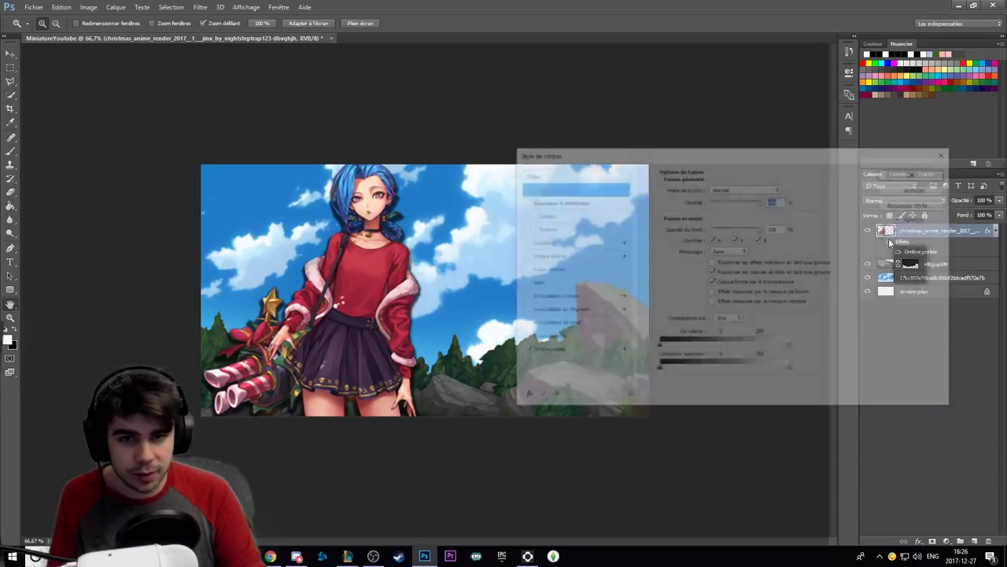
left_click_drag(668, 162, 684, 179)
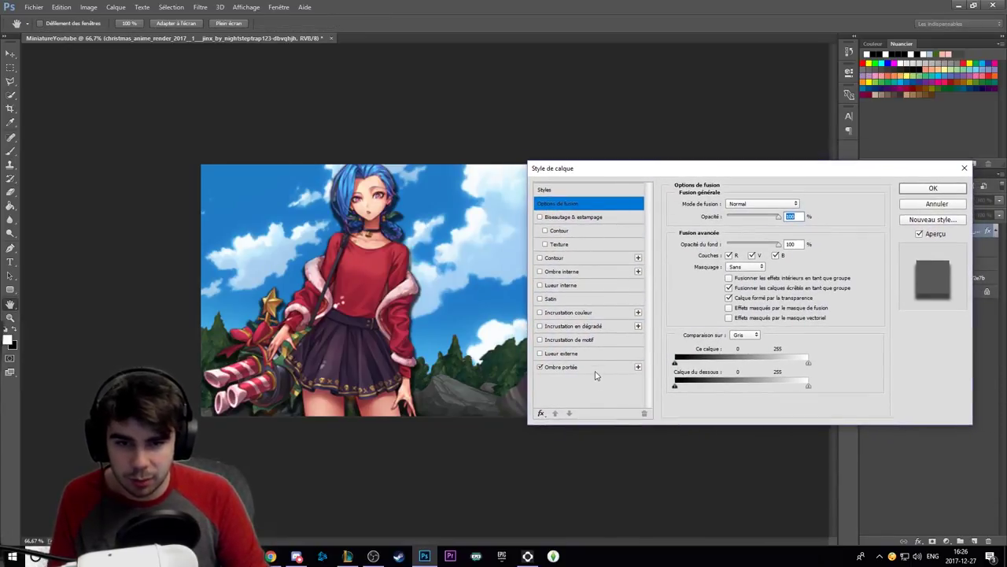
left_click(566, 354)
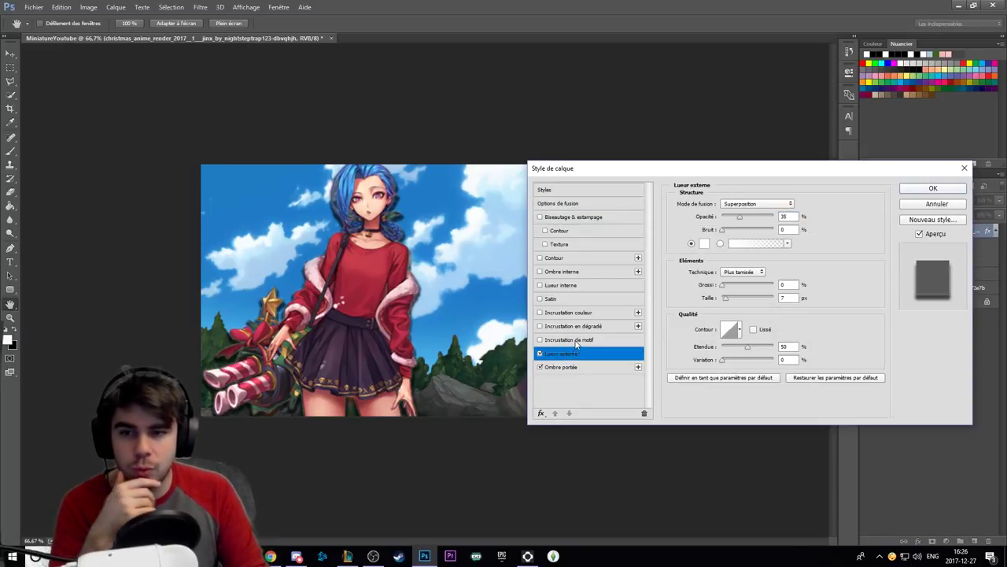
left_click(540, 354)
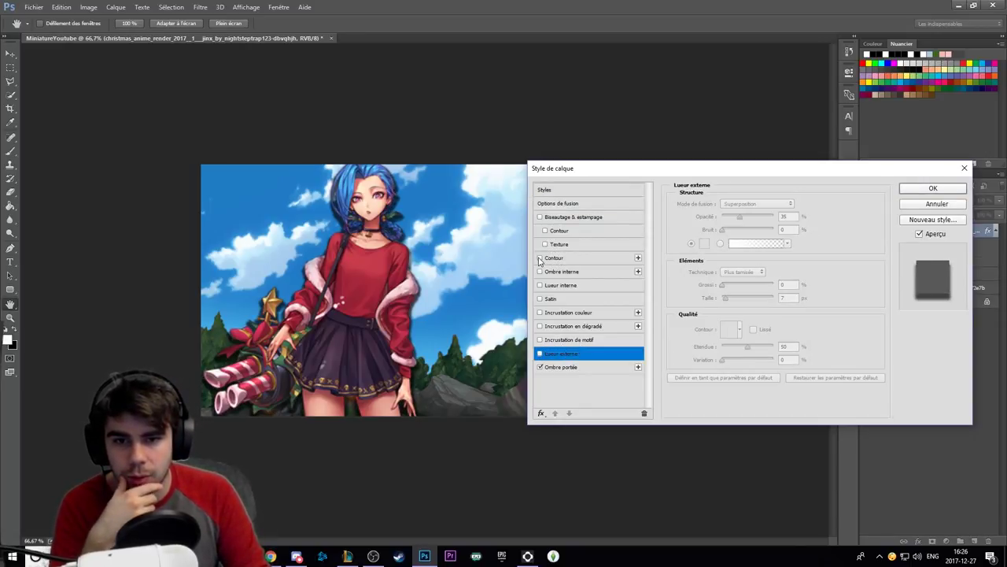
left_click(539, 258)
left_click(554, 258)
left_click(734, 205)
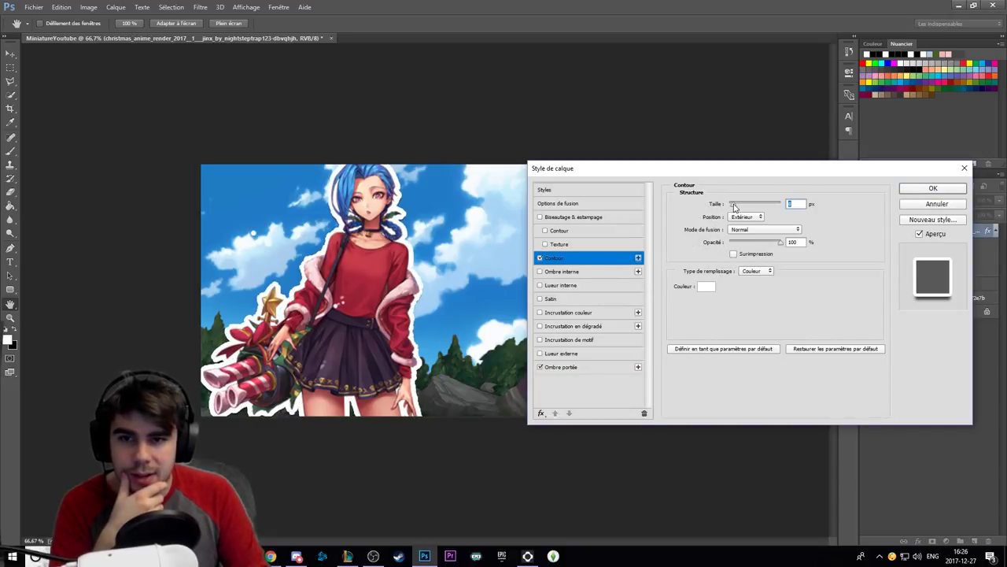
left_click_drag(734, 206, 732, 207)
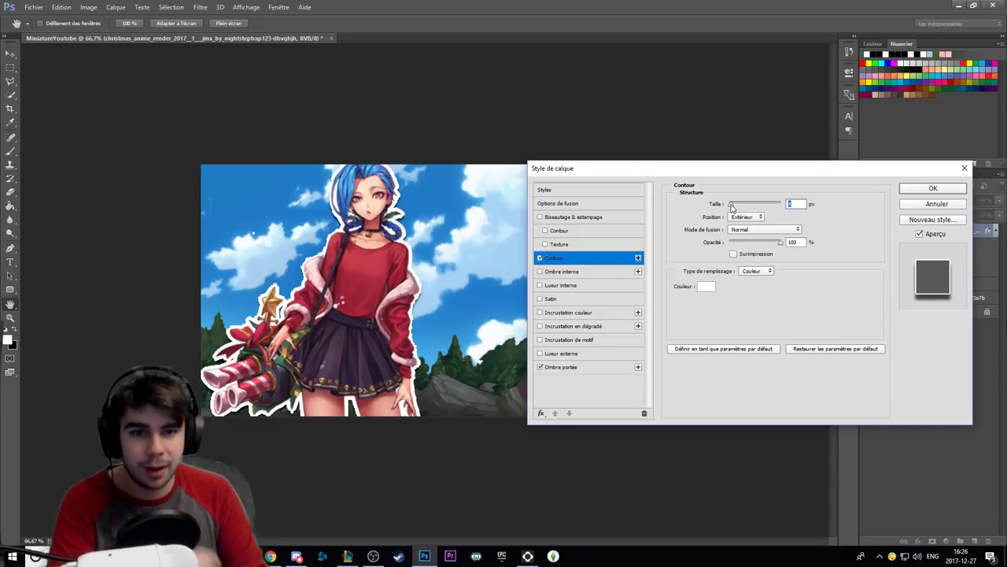
left_click(540, 258)
Enable the outer glow in Normal blend mode at 100% opacity and bring up its colour picker.
left_click(571, 354)
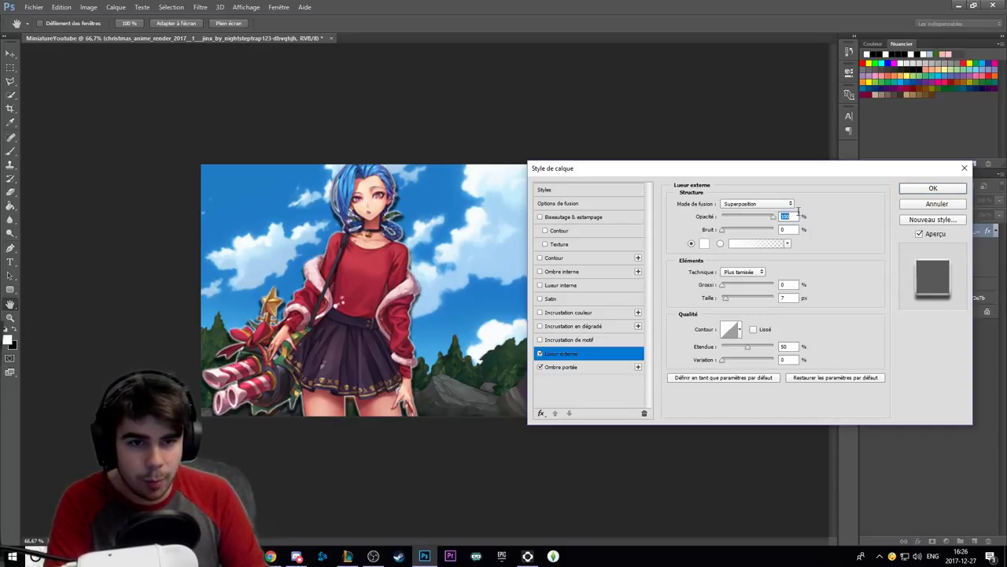
left_click(773, 205)
left_click(758, 214)
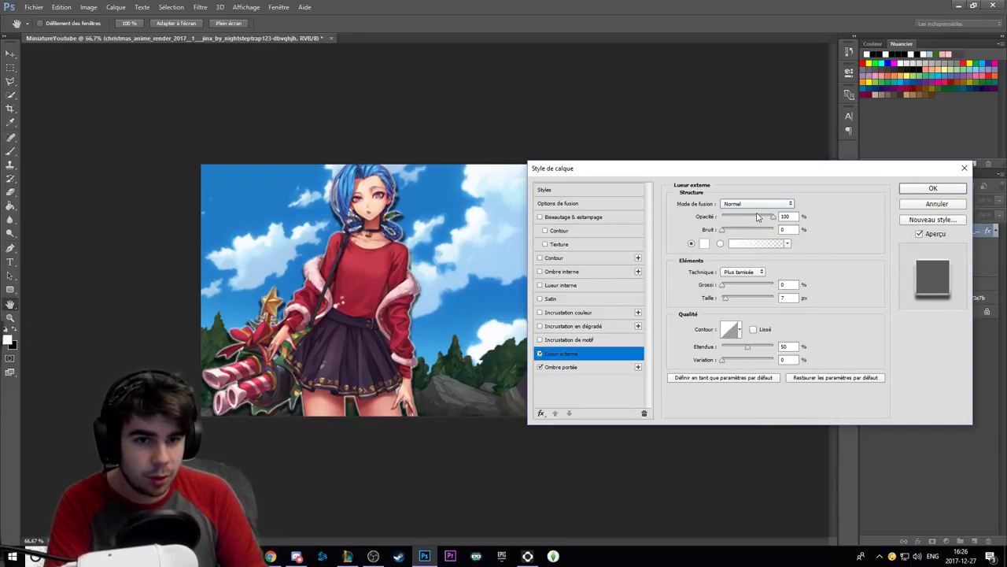
left_click(705, 244)
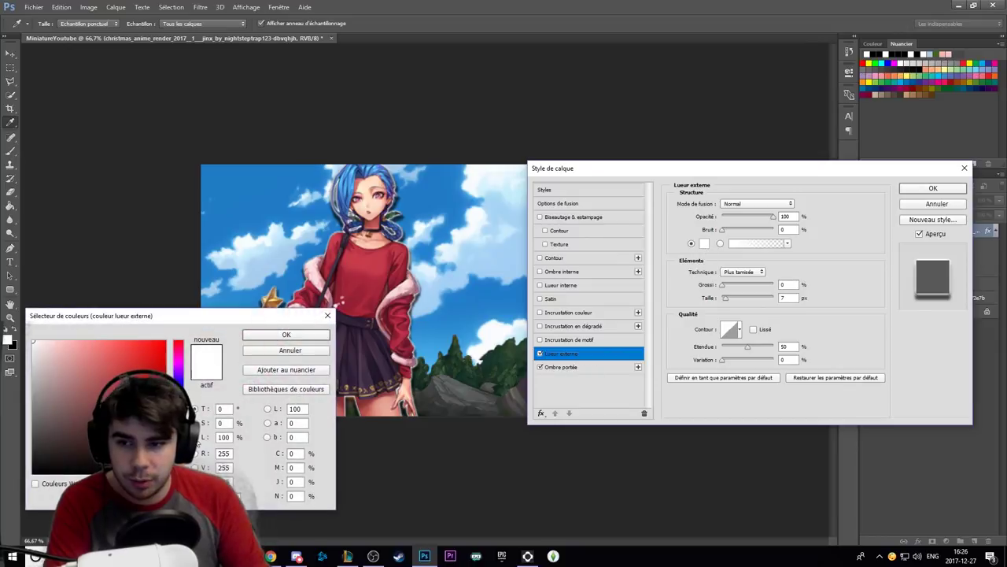
Make the outer glow black, enlarge its size, set spread to 6%, and apply.
left_click(33, 470)
left_click(316, 336)
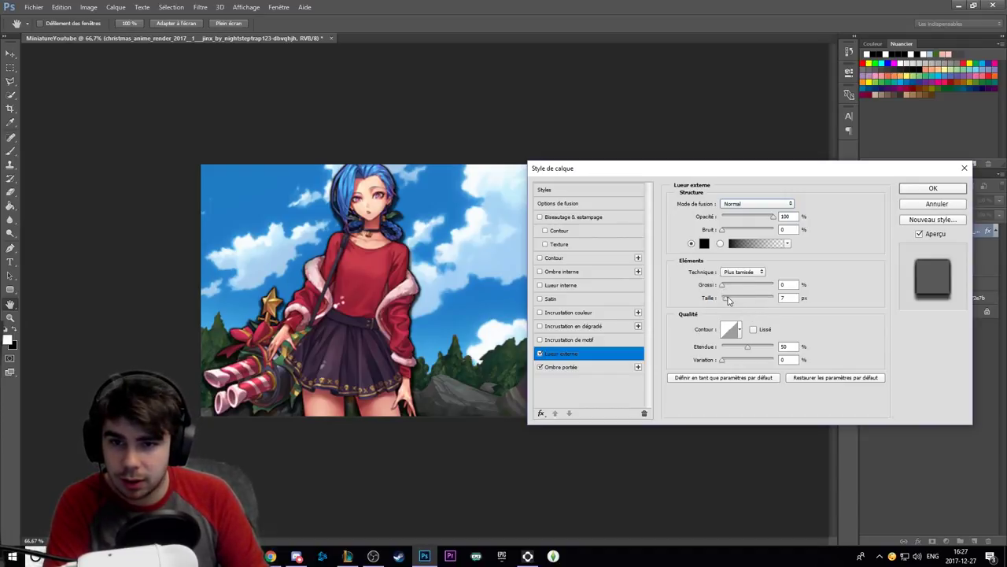
left_click_drag(728, 302, 730, 301)
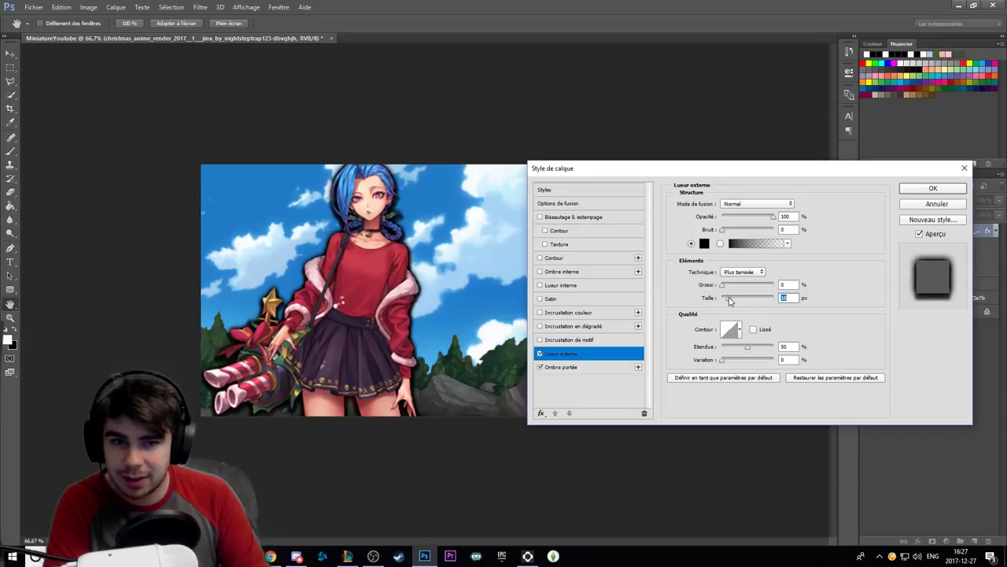
left_click(721, 288)
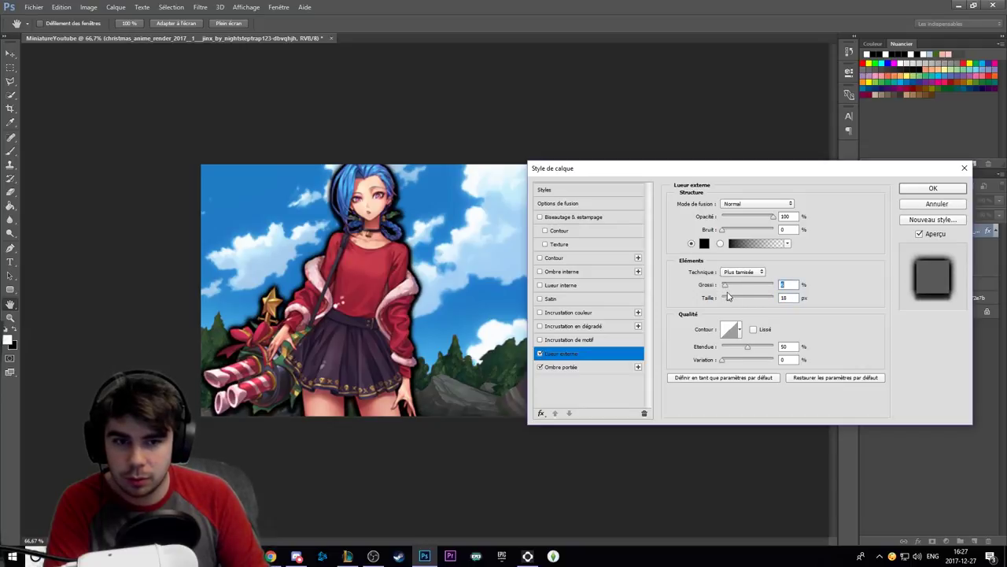
type("6")
key("Tab")
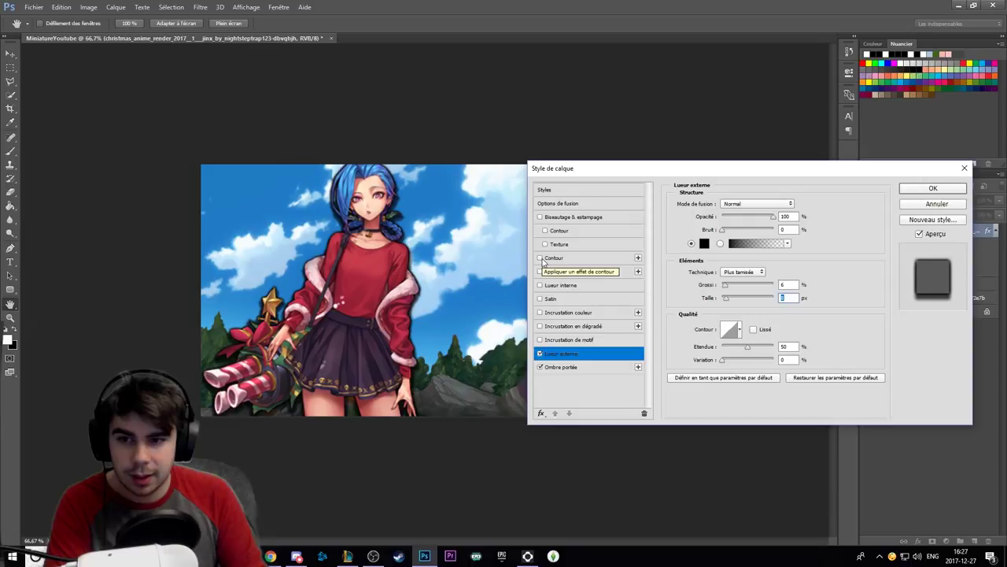
left_click(542, 259)
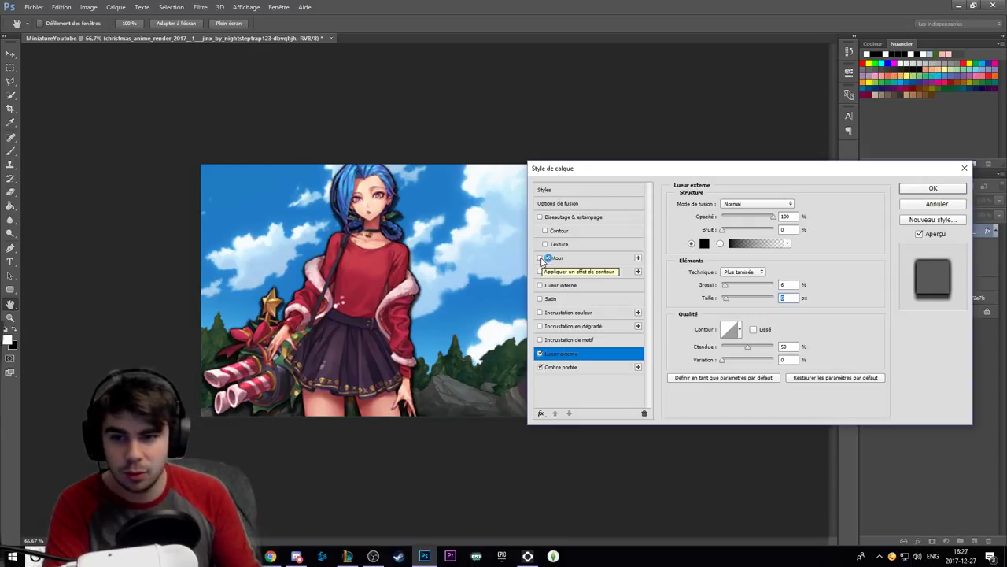
mouse_move(712, 169)
left_mouse_down()
mouse_move(724, 171)
mouse_move(688, 169)
left_mouse_up()
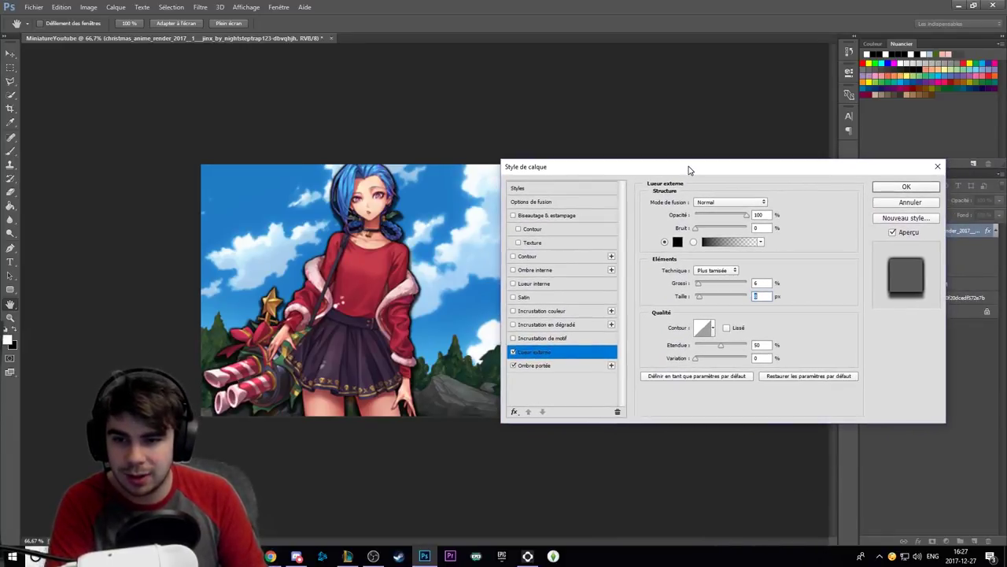
left_click(905, 189)
Zoom out to preview the finished thumbnail, then back in to 50%.
key("z")
left_click(461, 252, "alt")
left_click(461, 252, "alt")
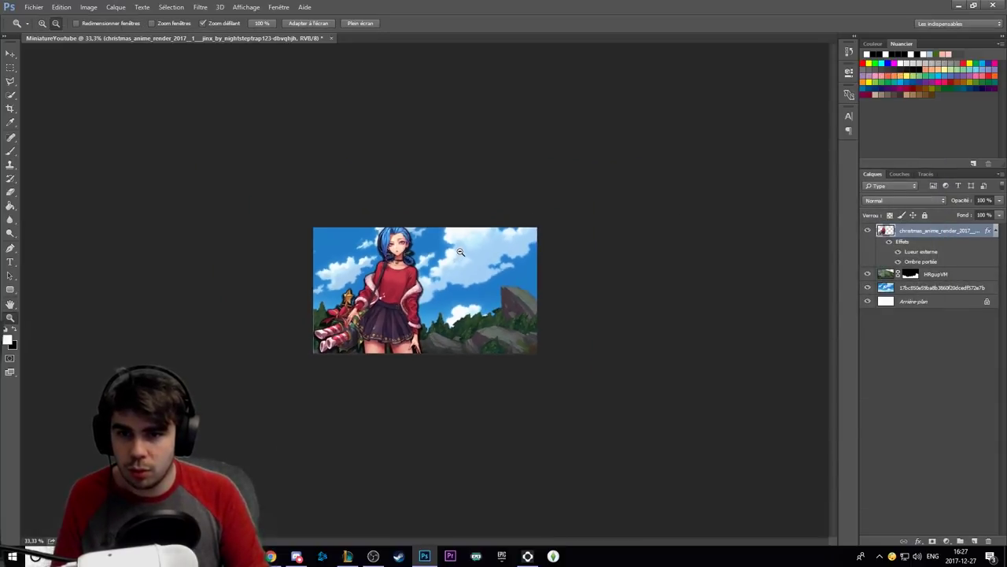
left_click(461, 251, "alt")
left_click(461, 252)
left_click(459, 260)
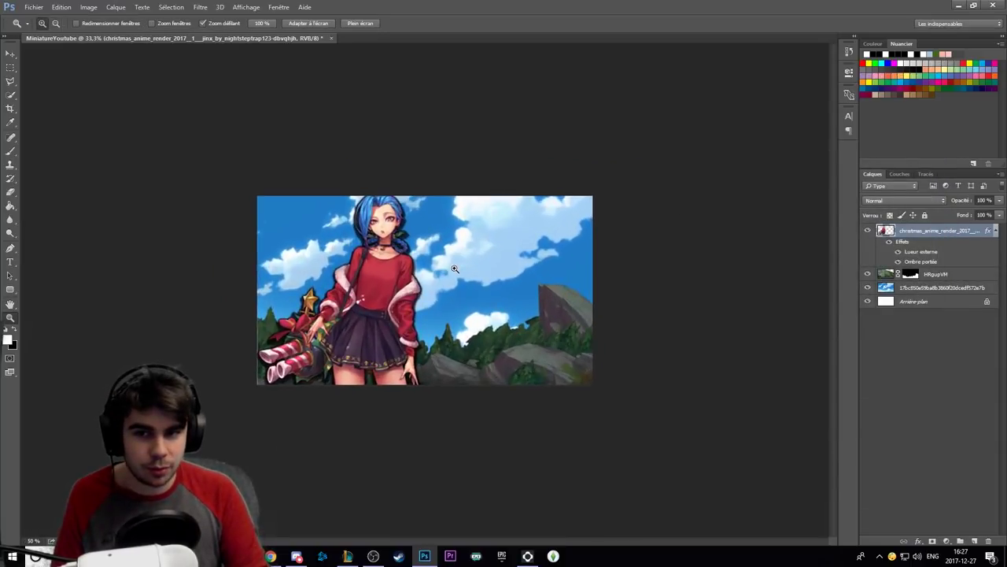
left_click(457, 272)
left_click(457, 274, "alt")
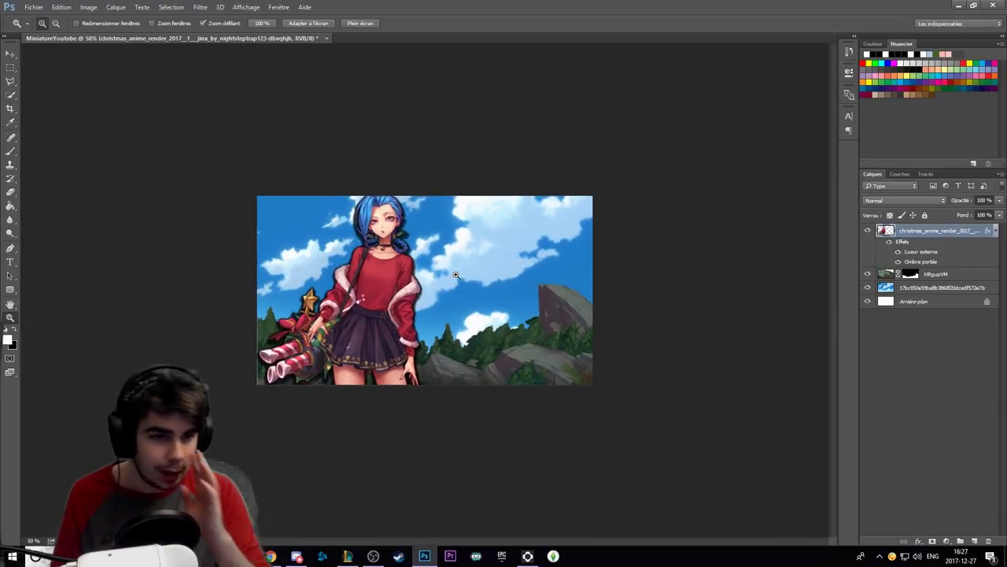
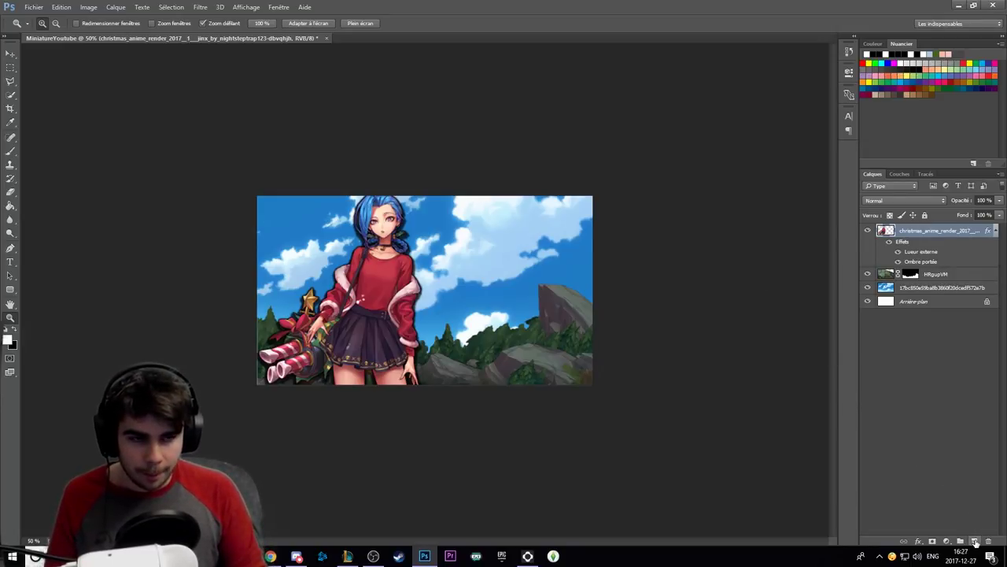
Add the white text 'TUTORIEL' in Bebas Neue 70 pt across the middle of the thumbnail.
key("t")
left_click(427, 276)
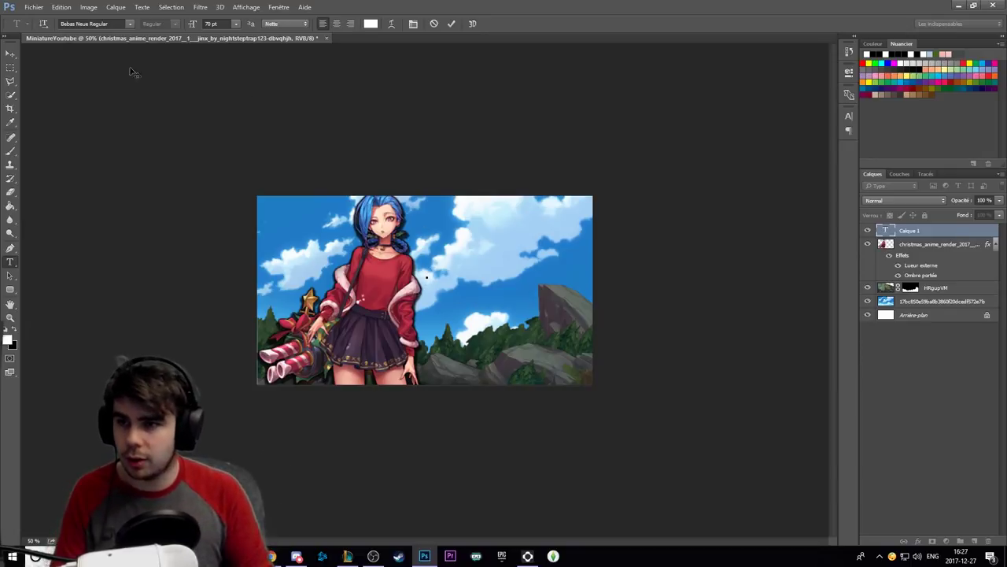
left_click(10, 53)
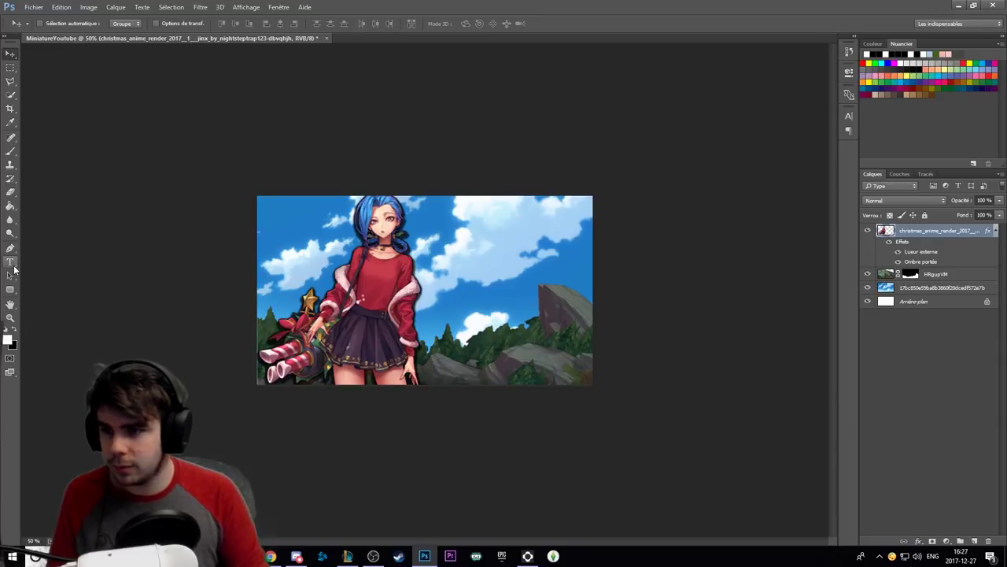
left_click(10, 264)
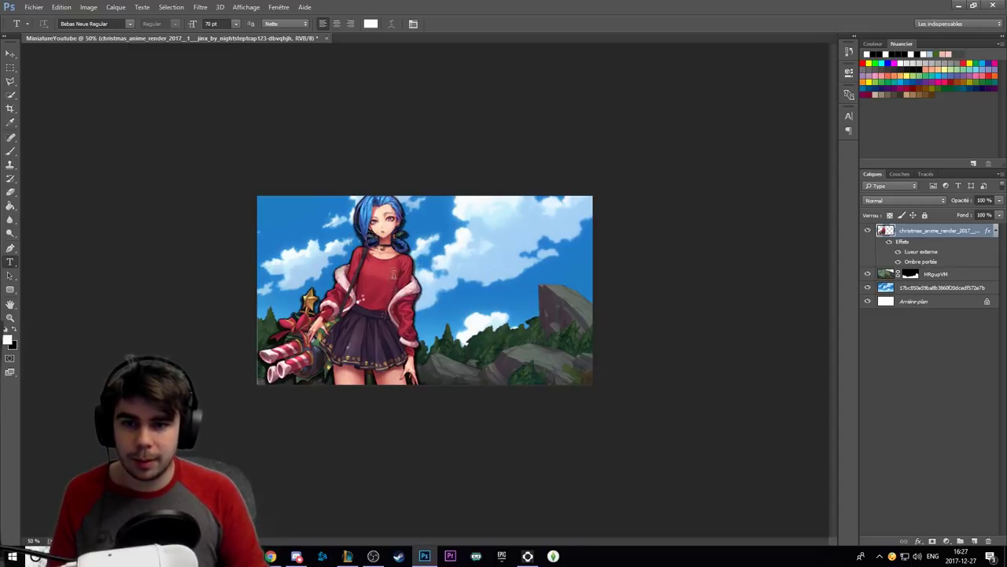
left_click(359, 285)
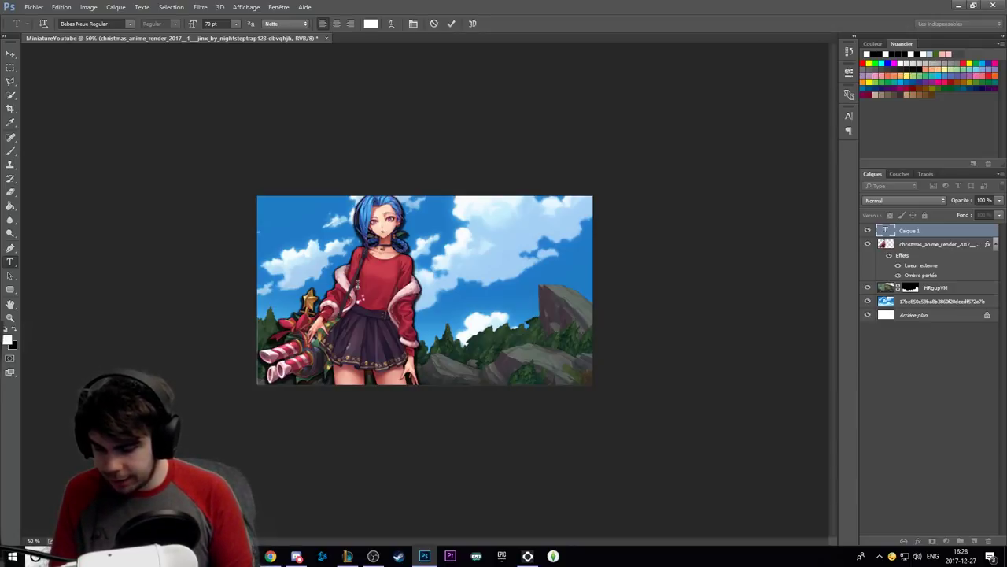
type("TUTORIEL")
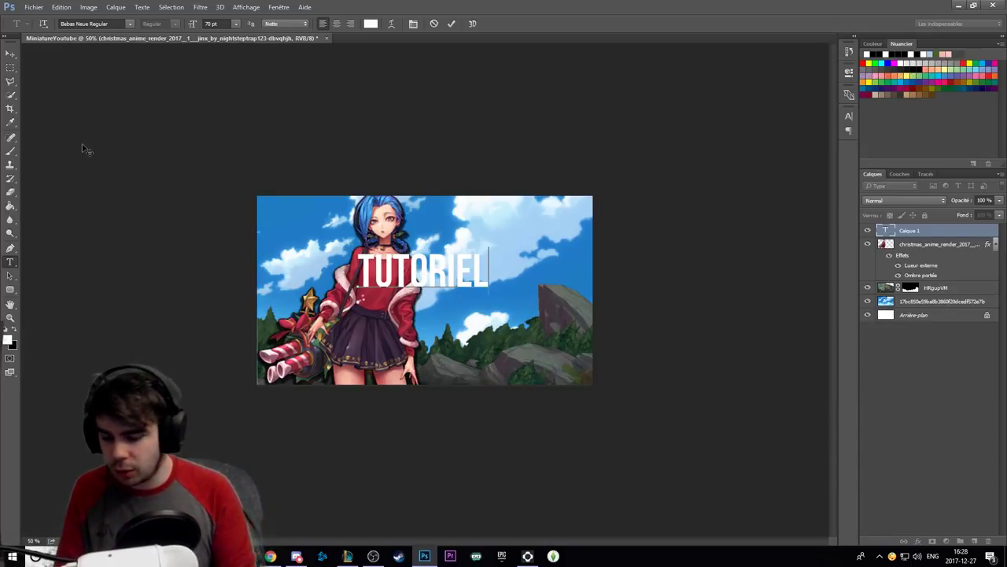
type("wqe")
key("BackSpace")
key("BackSpace")
key("BackSpace")
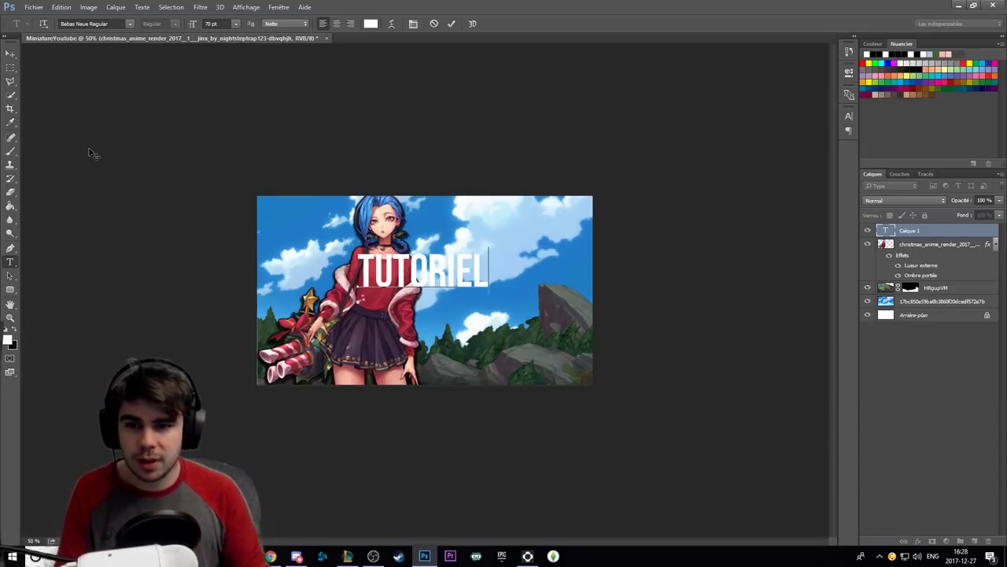
Move the TUTORIEL text right, into the sky beside the girl.
left_click(8, 55)
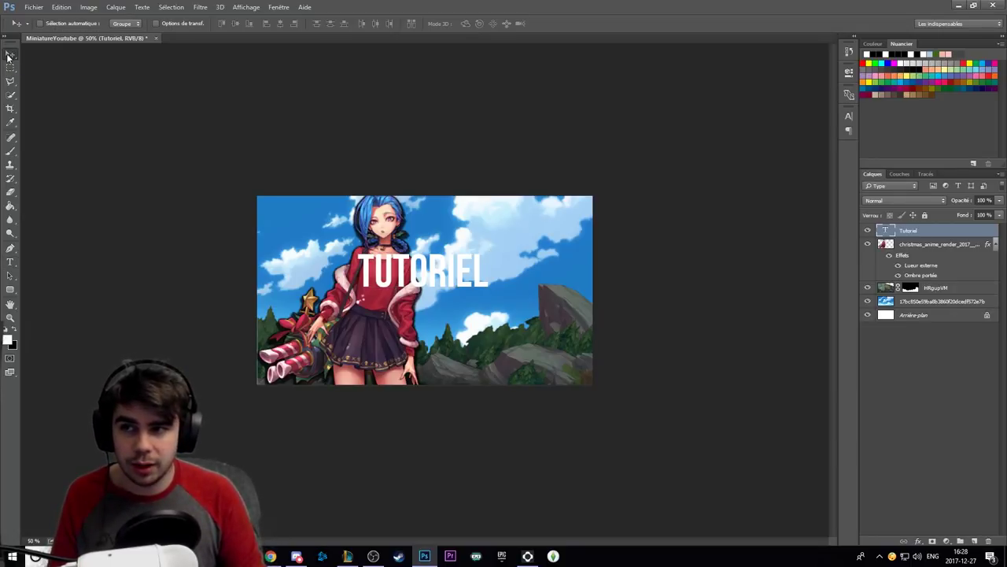
left_click_drag(344, 221, 402, 224)
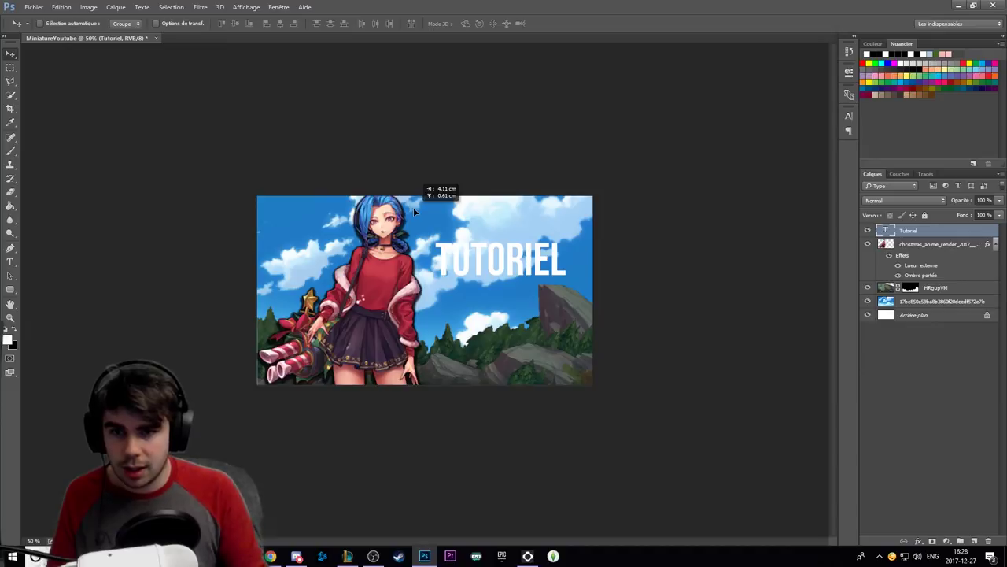
left_click_drag(413, 213, 443, 215)
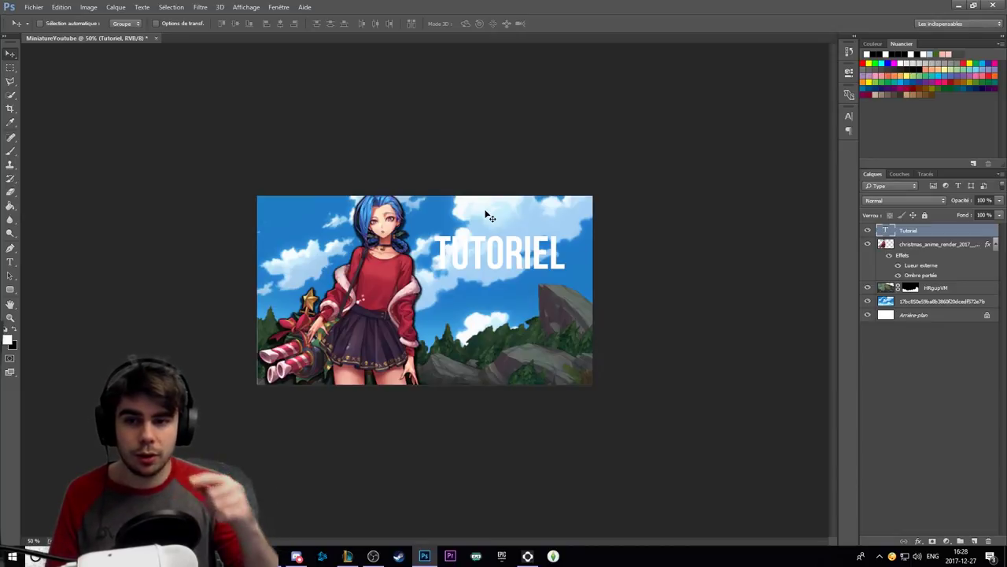
right_click(888, 233)
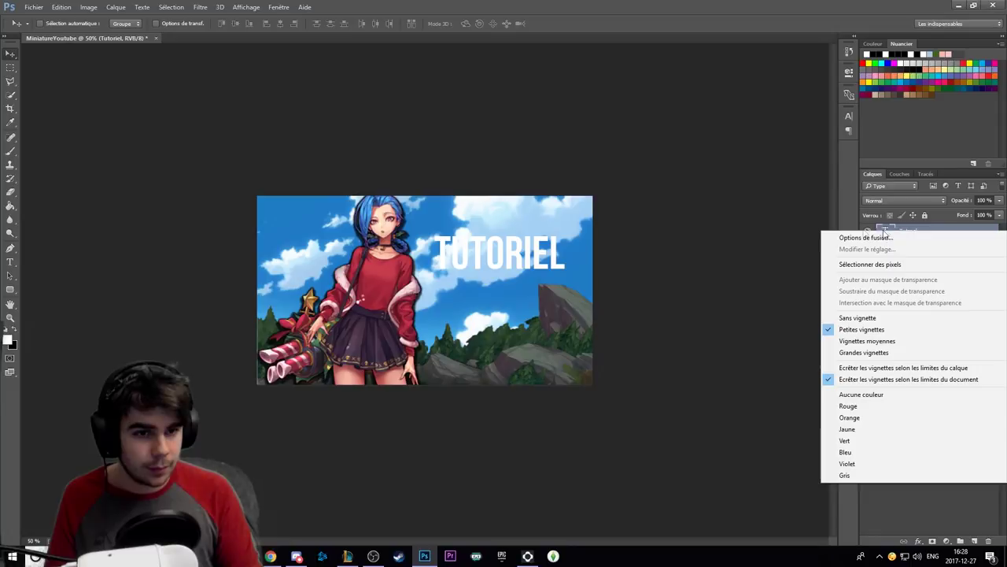
left_click(455, 240)
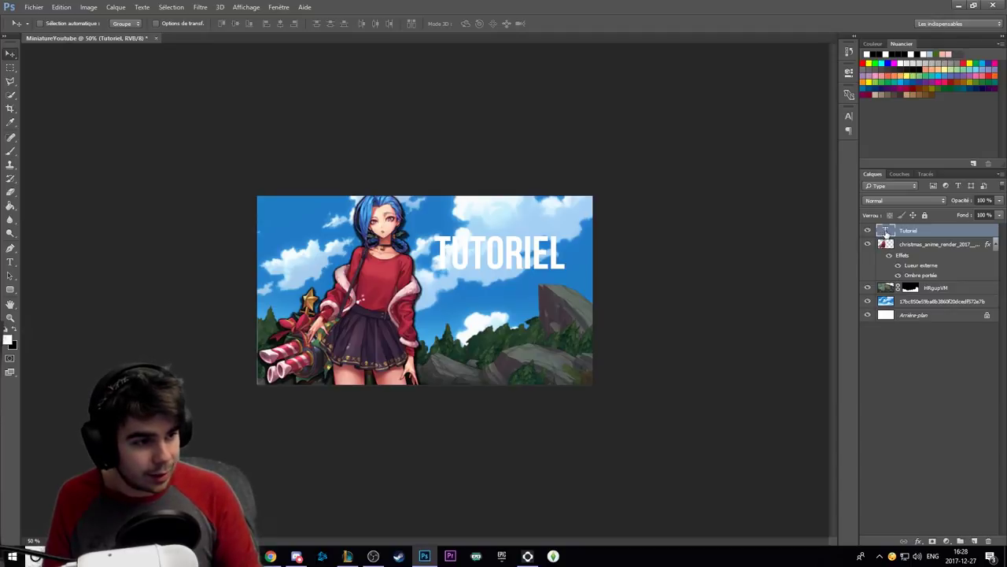
Try other fonts on TUTORIEL, settle back on Bebas Neue, and nudge the title up.
double_click(887, 231)
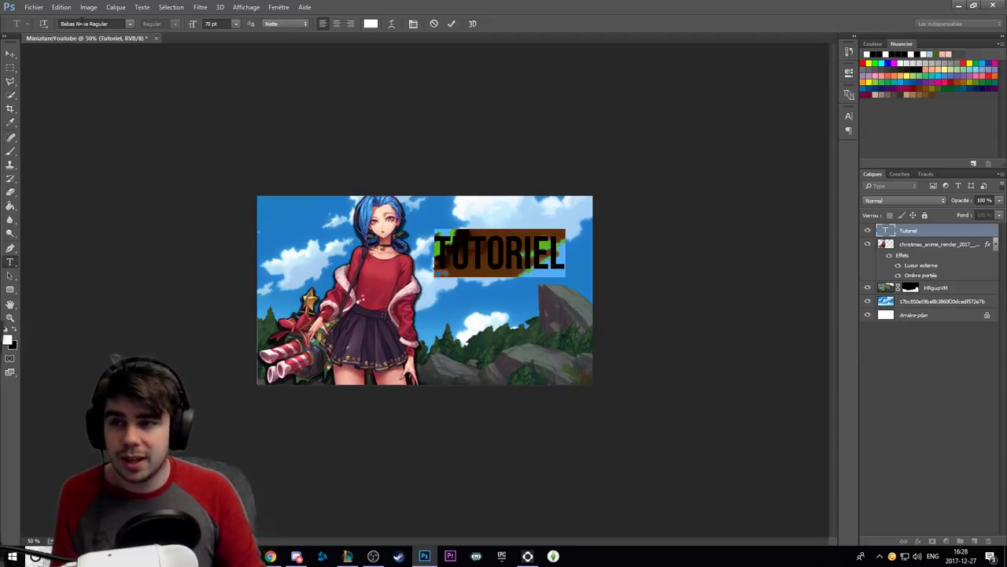
double_click(82, 23)
left_click(130, 24)
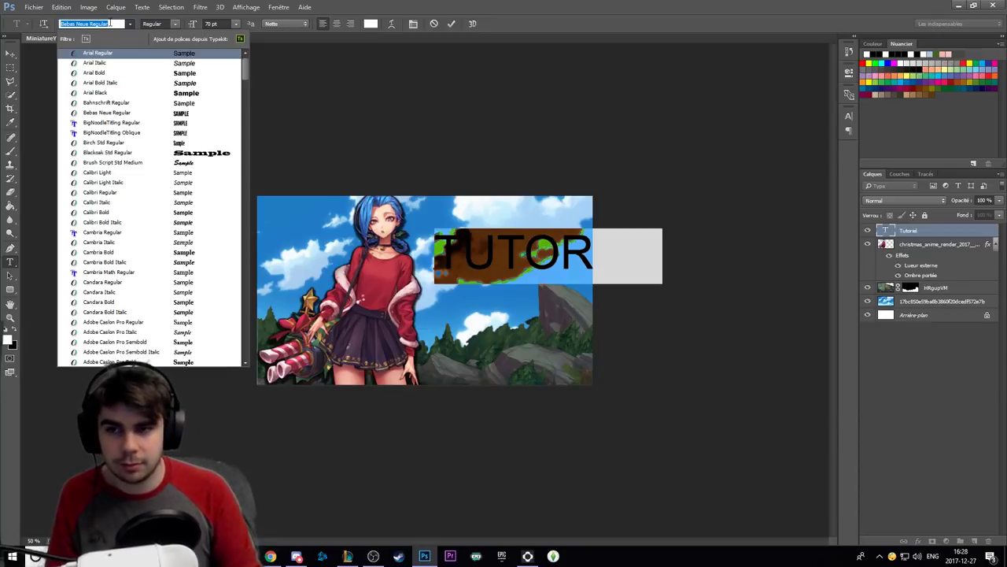
left_click(110, 23)
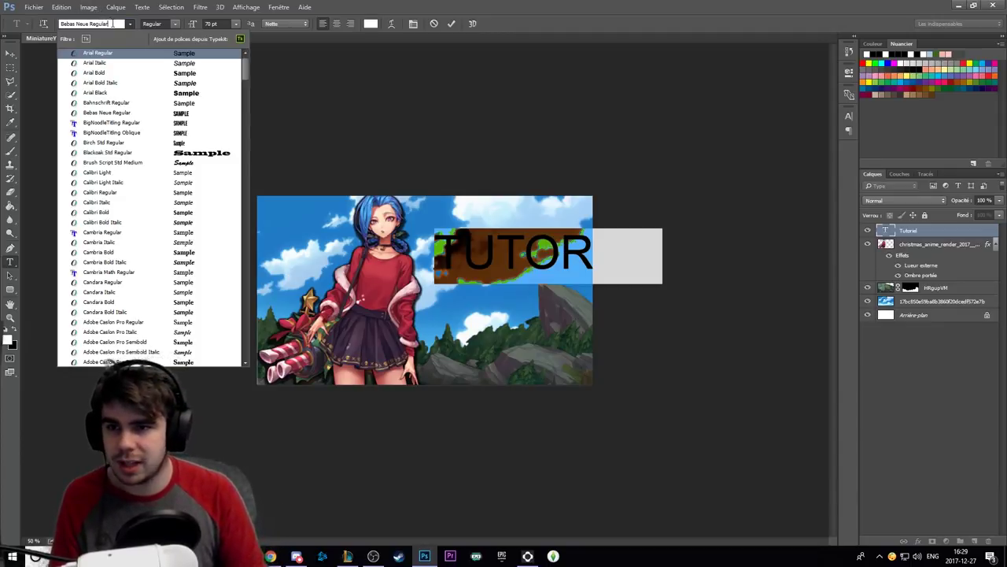
key("Return")
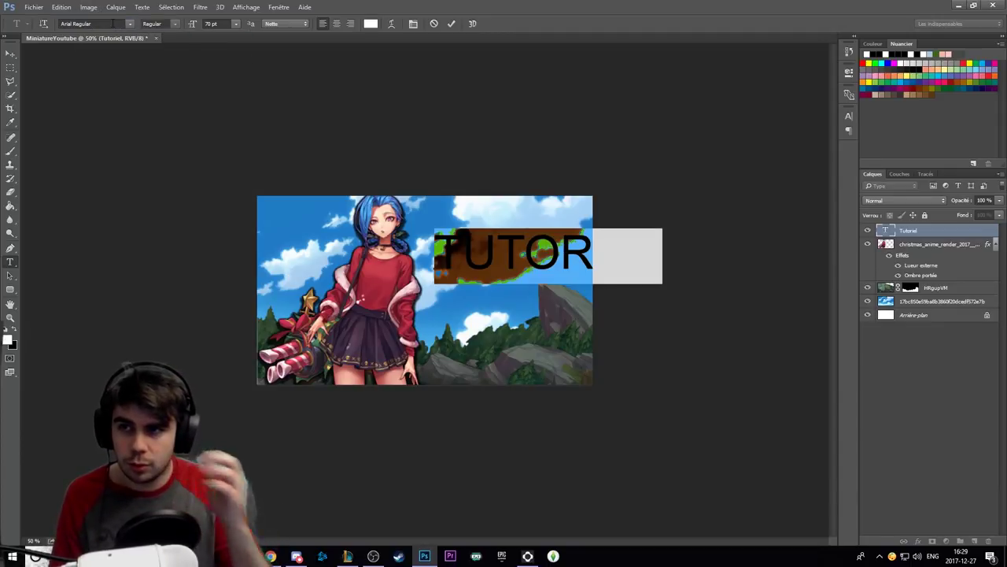
left_click(112, 23)
type("beb")
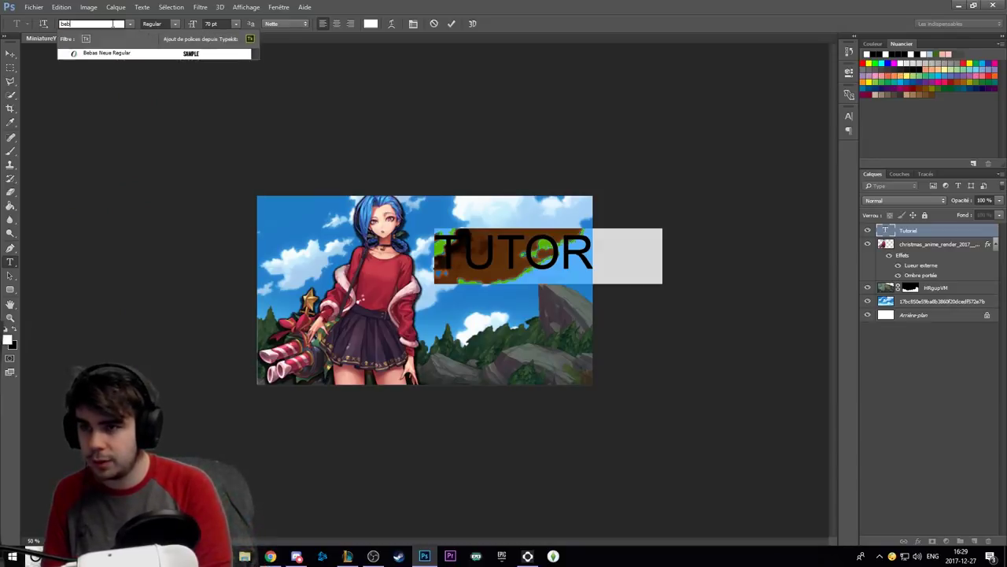
key("Return")
left_click(10, 54)
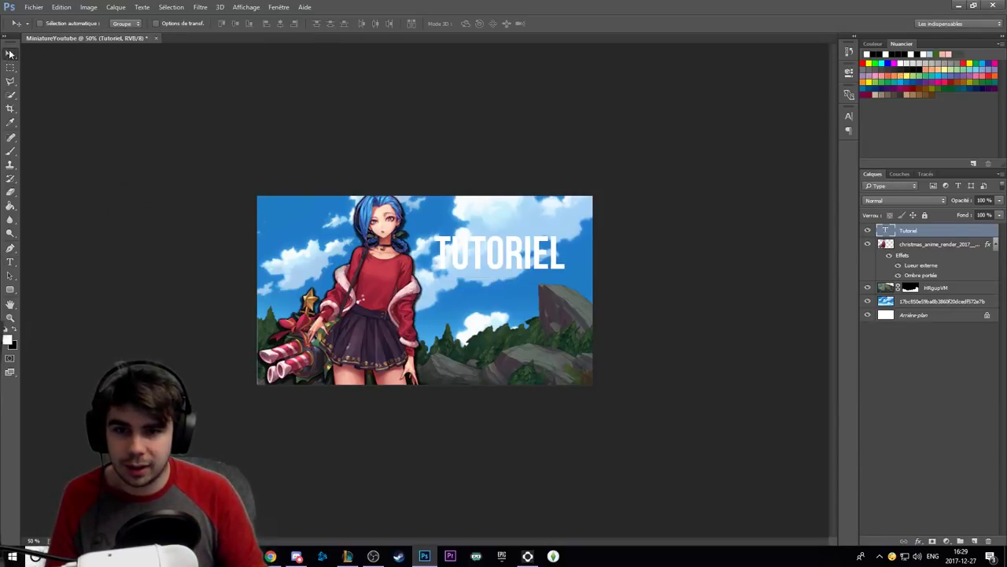
left_click_drag(464, 251, 463, 244)
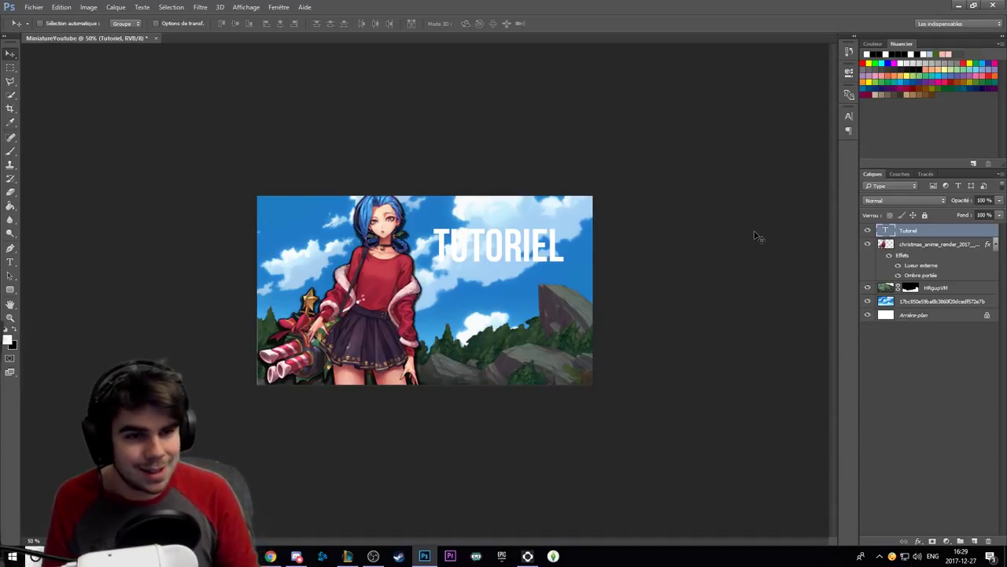
Enable a gradient overlay on TUTORIEL via Options de fusion and open its gradient editor.
right_click(886, 231)
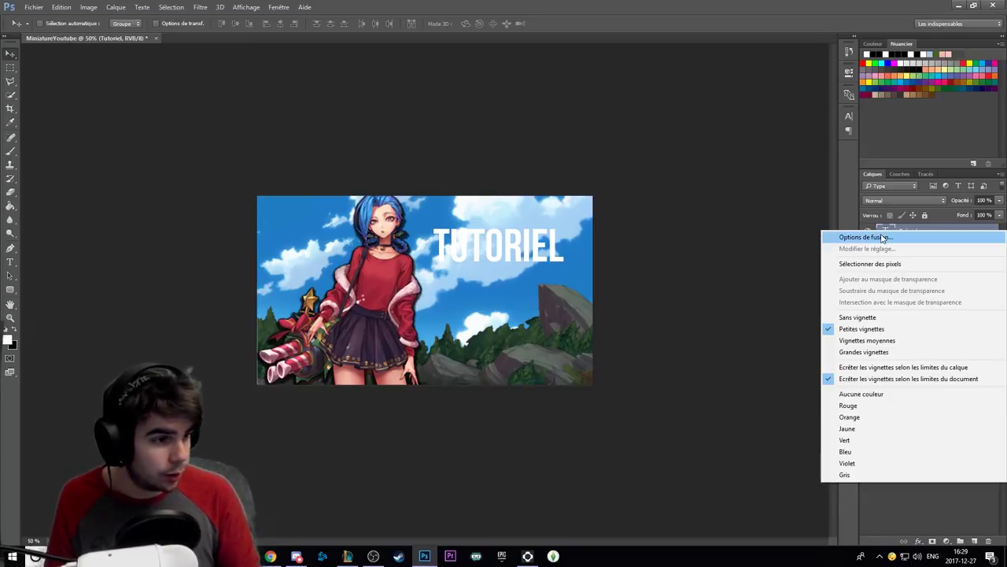
left_click(882, 237)
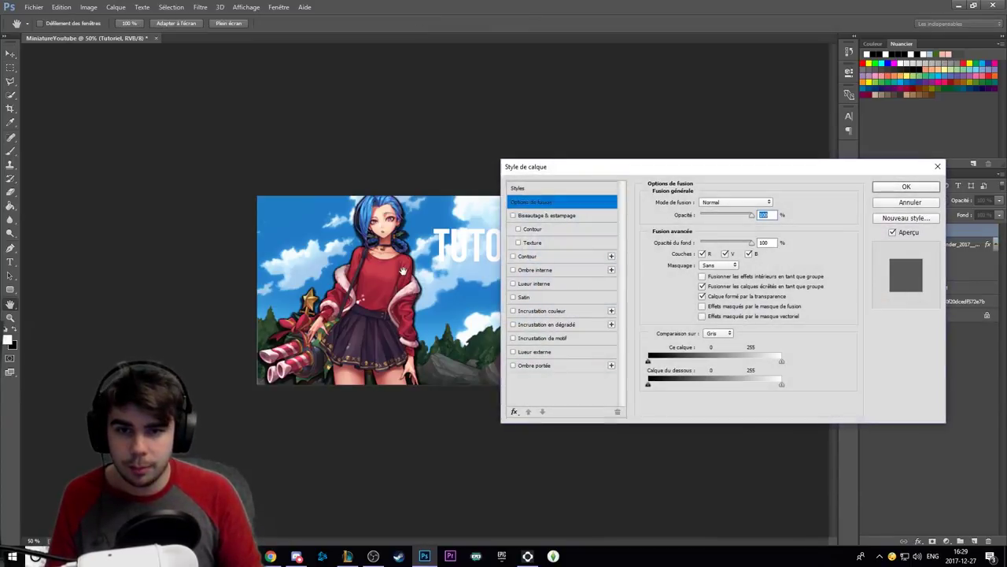
left_click_drag(685, 172, 771, 141)
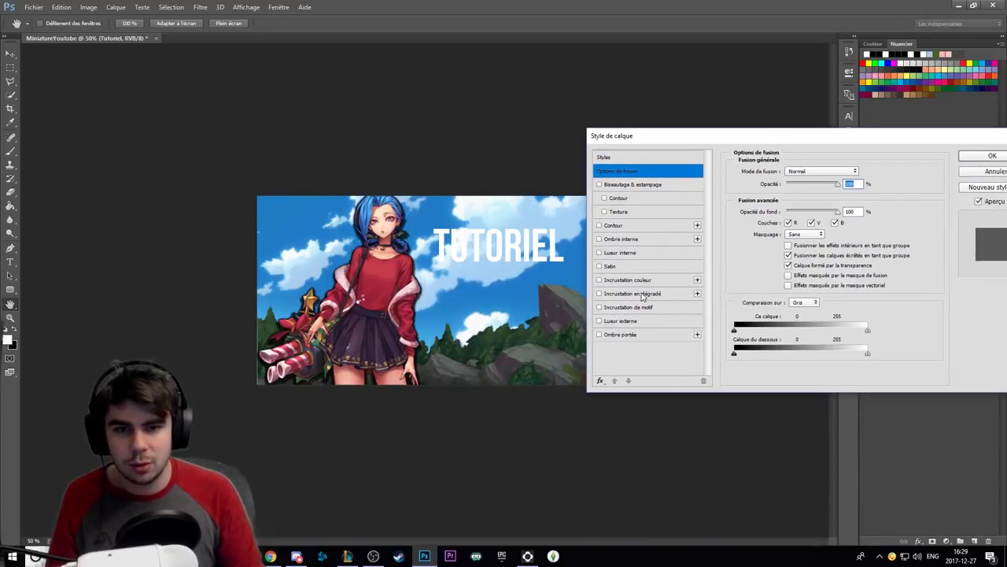
left_click(643, 294)
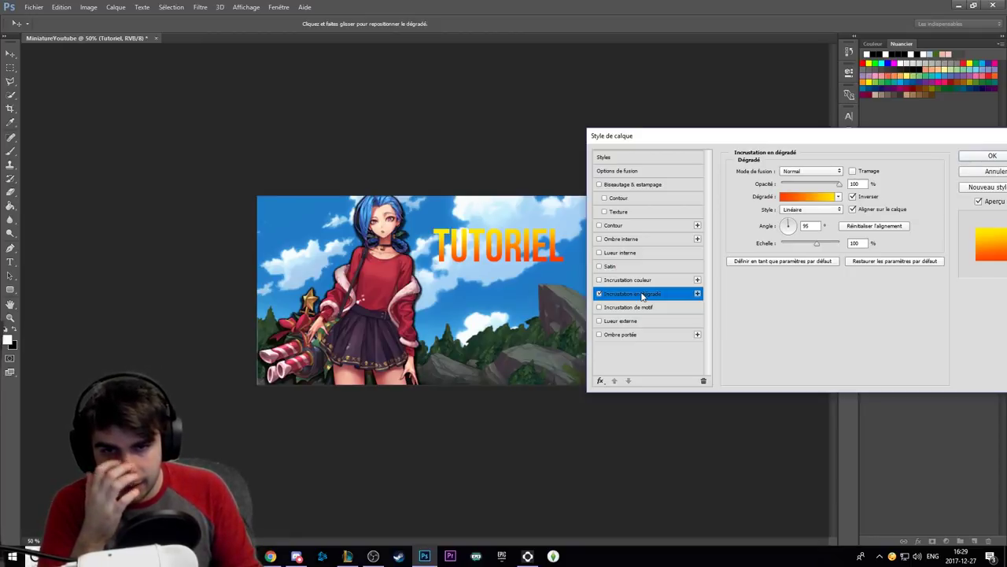
left_click(805, 196)
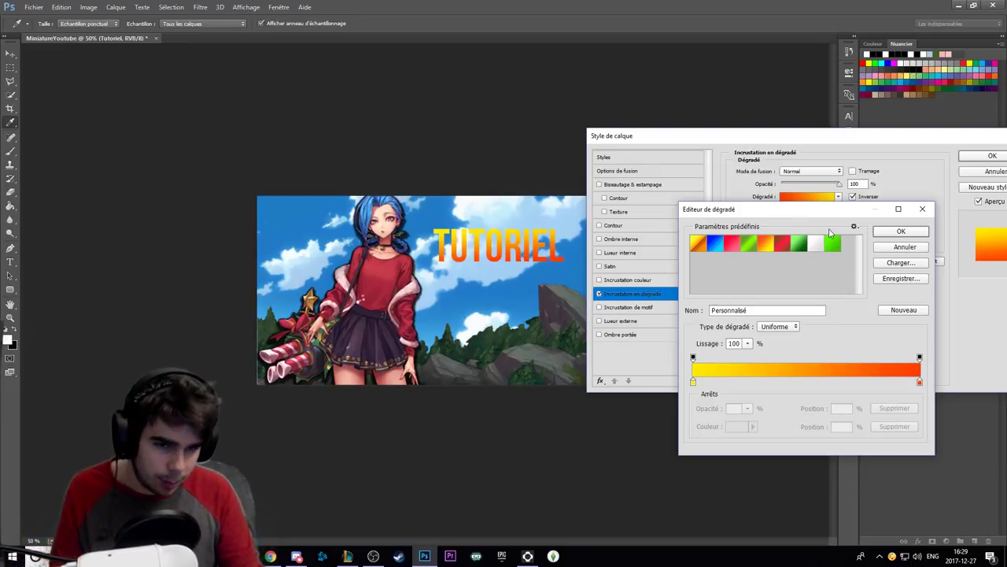
Apply the black-and-white gradient preset and set the right colour stop to black.
left_click(817, 244)
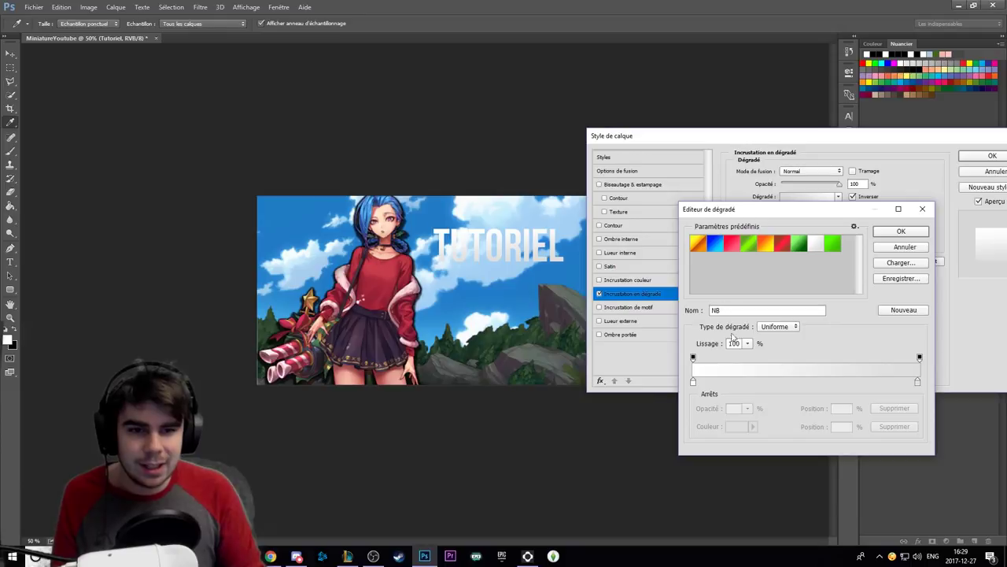
left_click(918, 384)
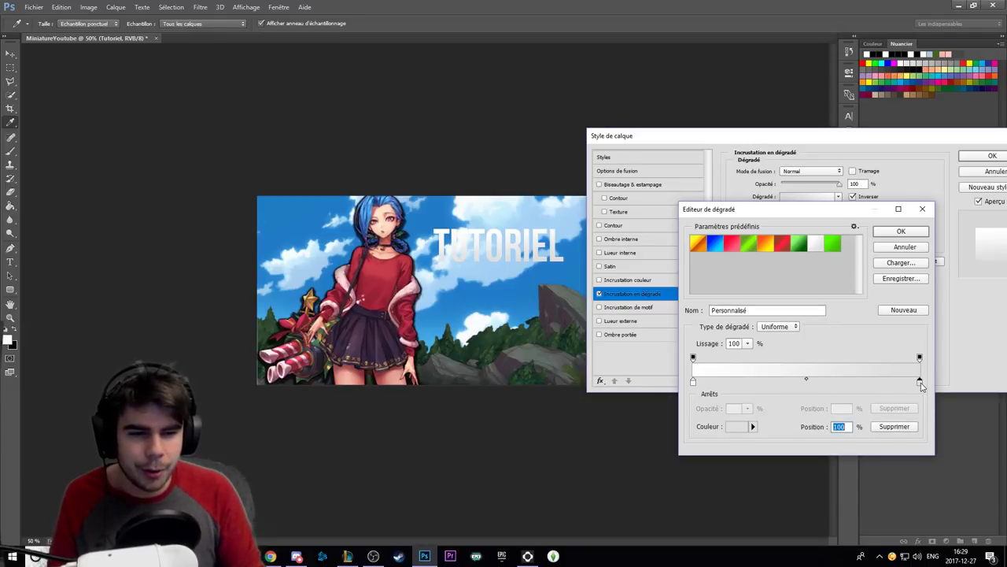
left_click(736, 427)
left_click_drag(92, 441, 2, 524)
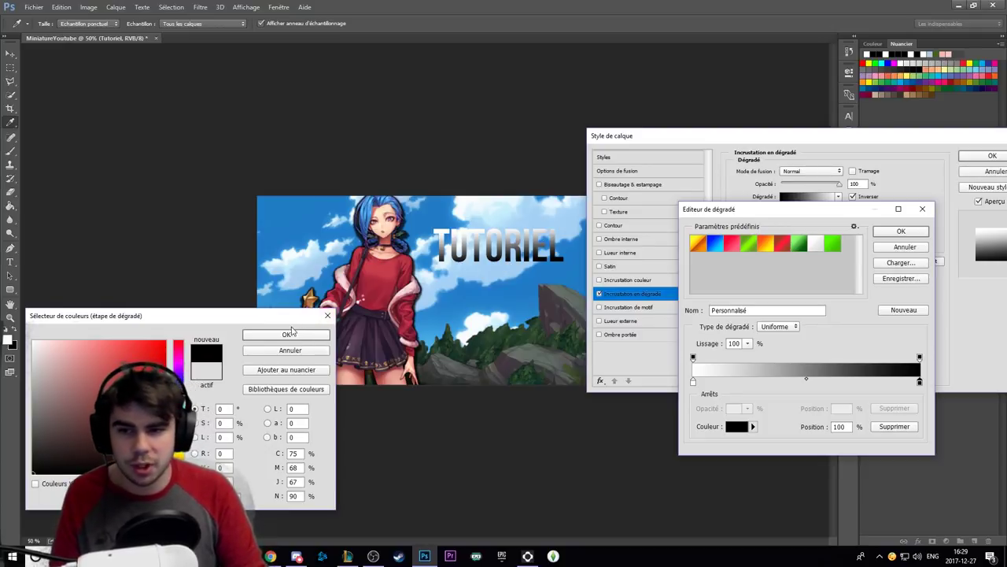
left_click(315, 334)
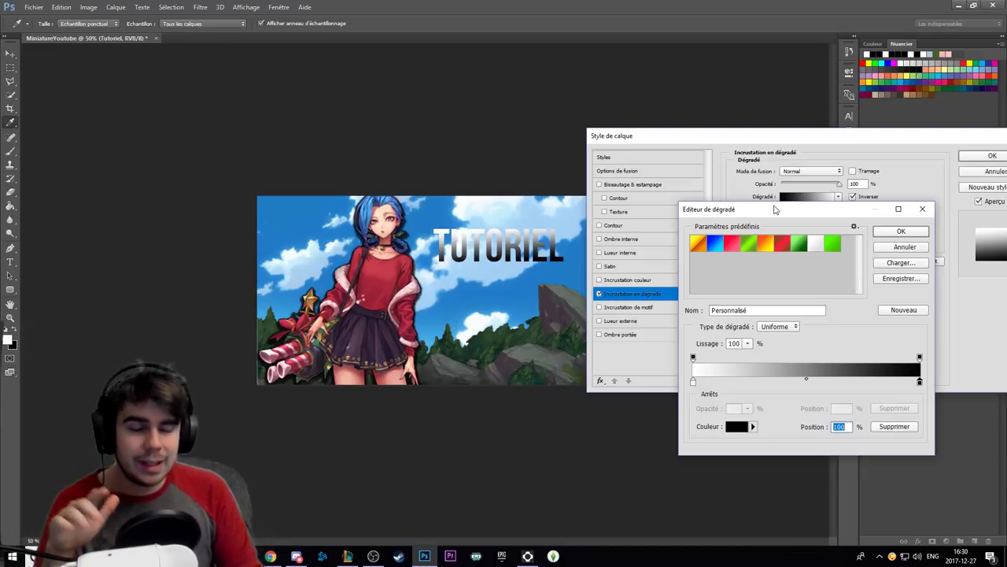
Remove the extra colour stops, leaving a two-stop white-to-black gradient.
left_click(693, 382)
key("BackSpace")
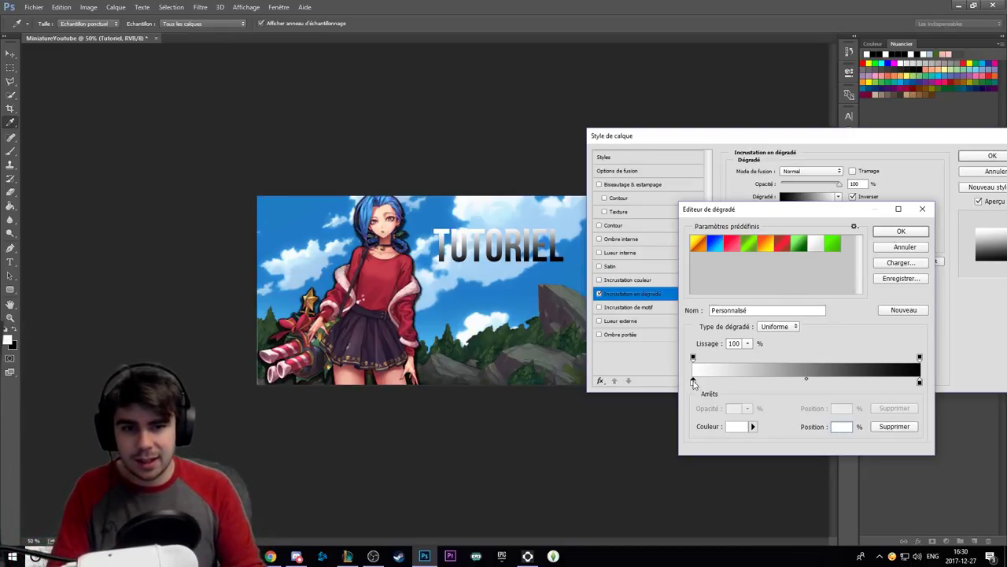
left_click(751, 383)
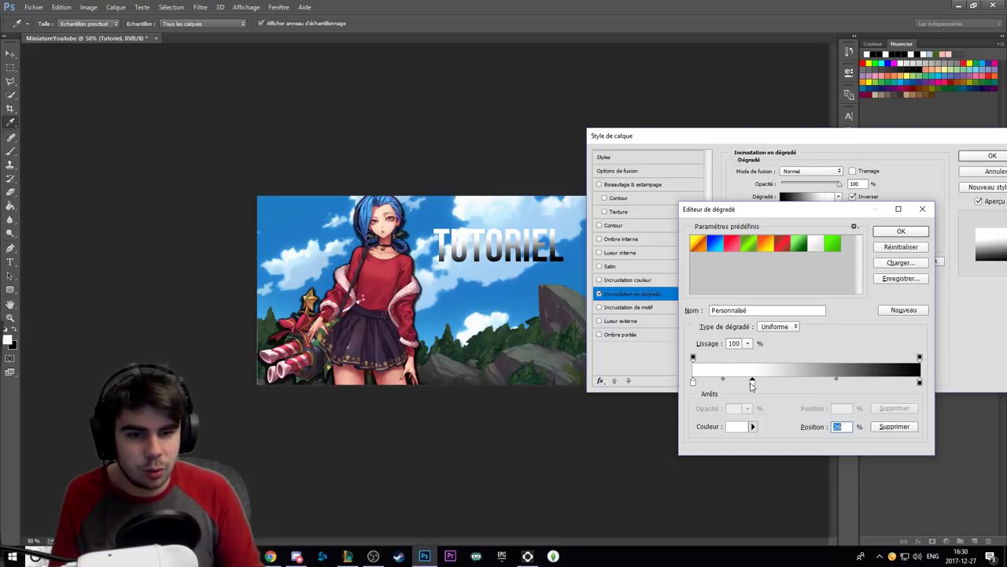
left_click(827, 384)
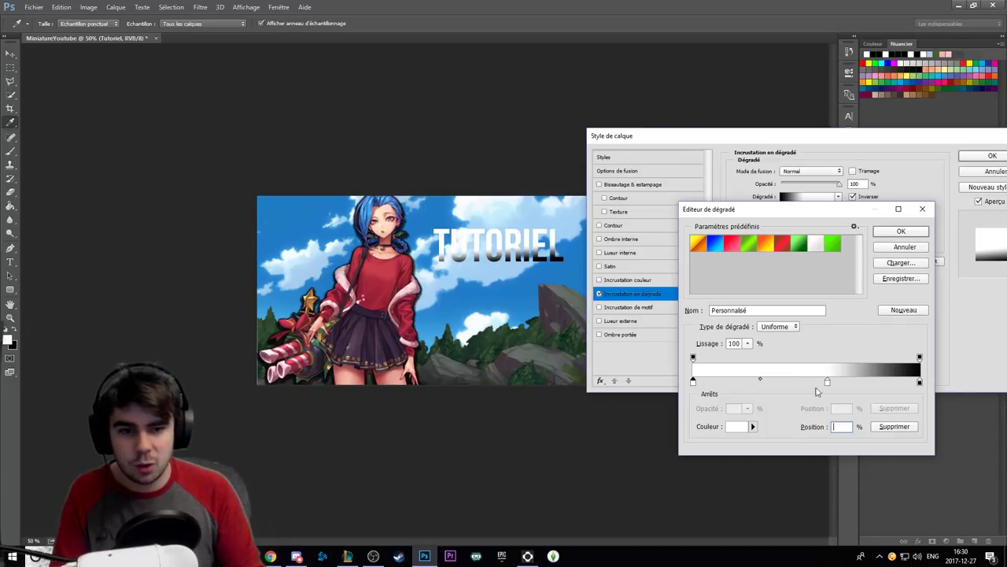
key("Delete")
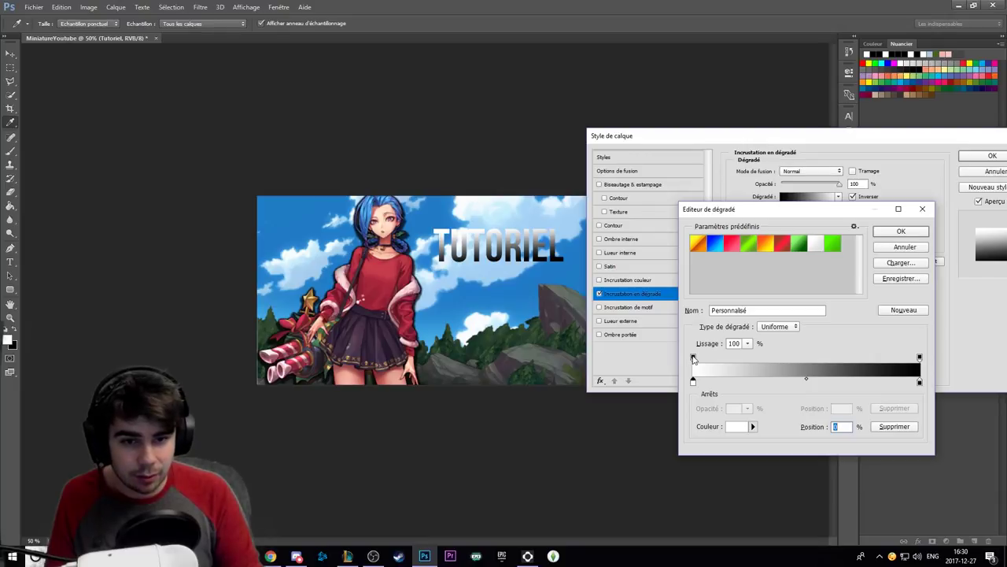
Keep the left opacity stop at 100% and open the left colour stop's colour picker.
left_click(694, 359)
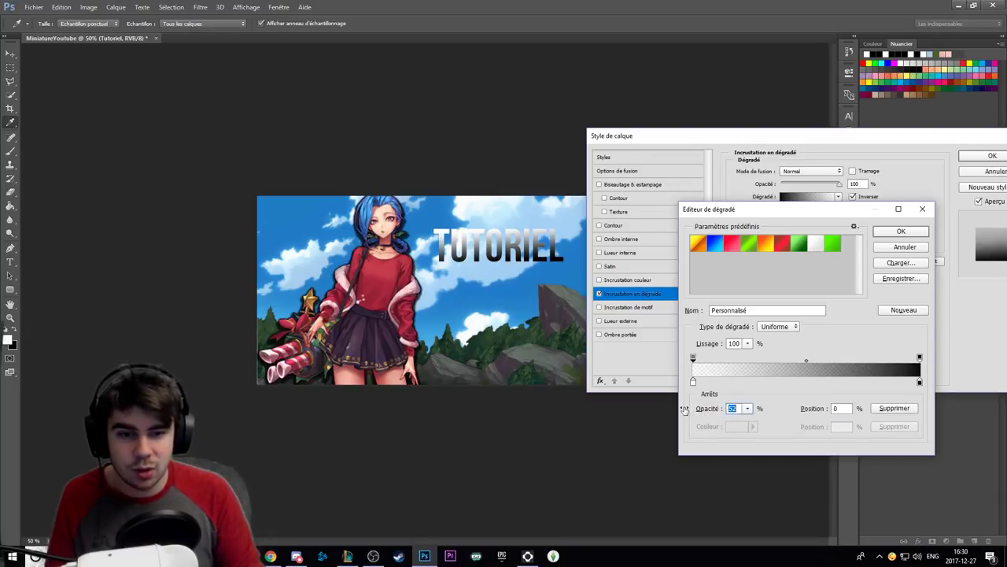
left_click_drag(708, 409, 714, 365)
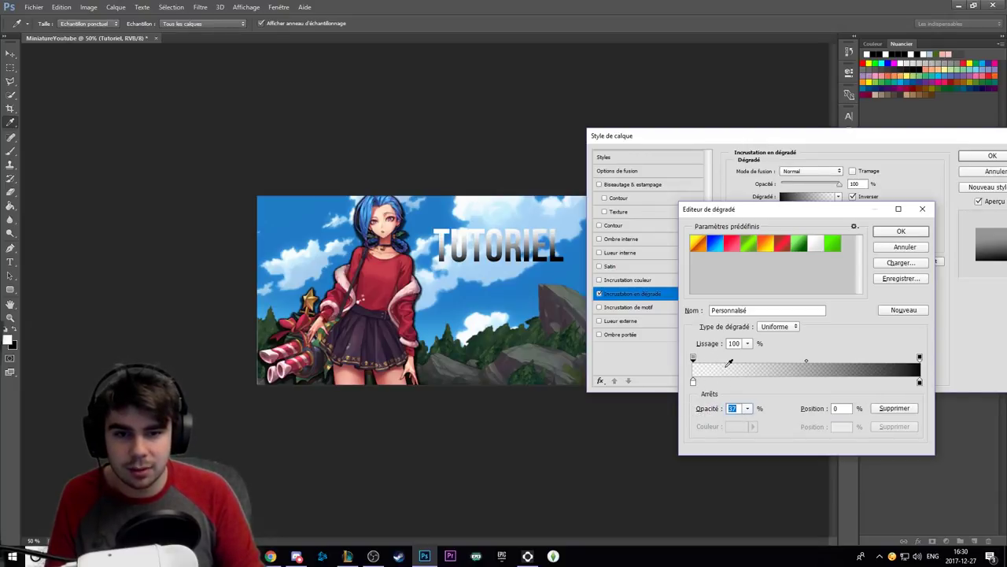
left_click_drag(747, 409, 769, 417)
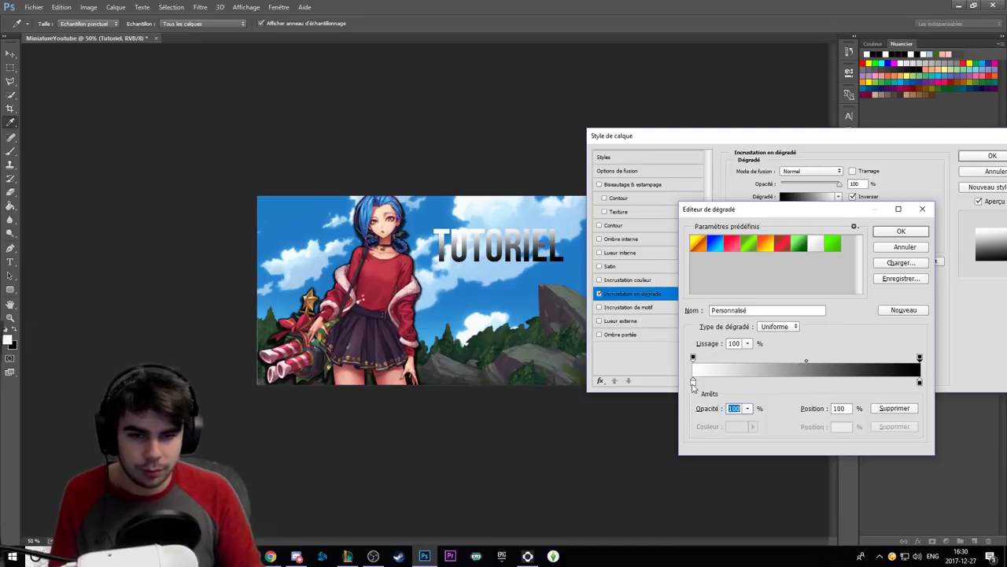
left_click(693, 383)
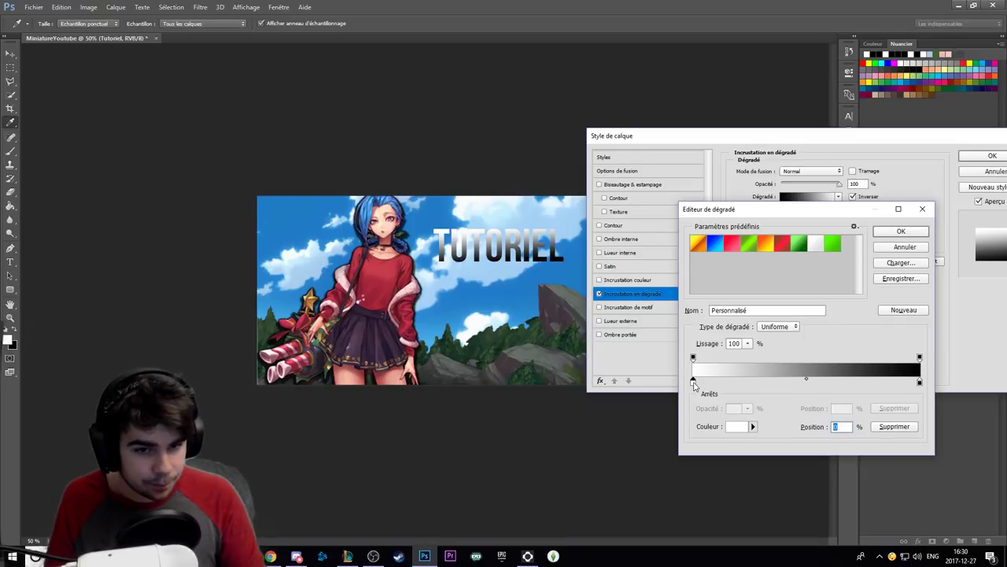
left_click(740, 428)
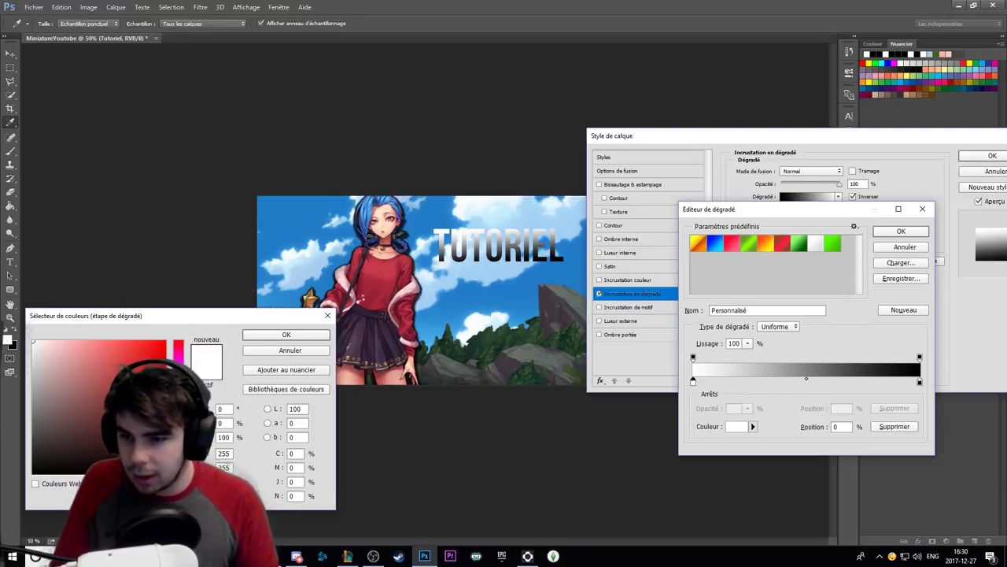
Set the gradient's left colour stop to a bright green.
left_click(178, 434)
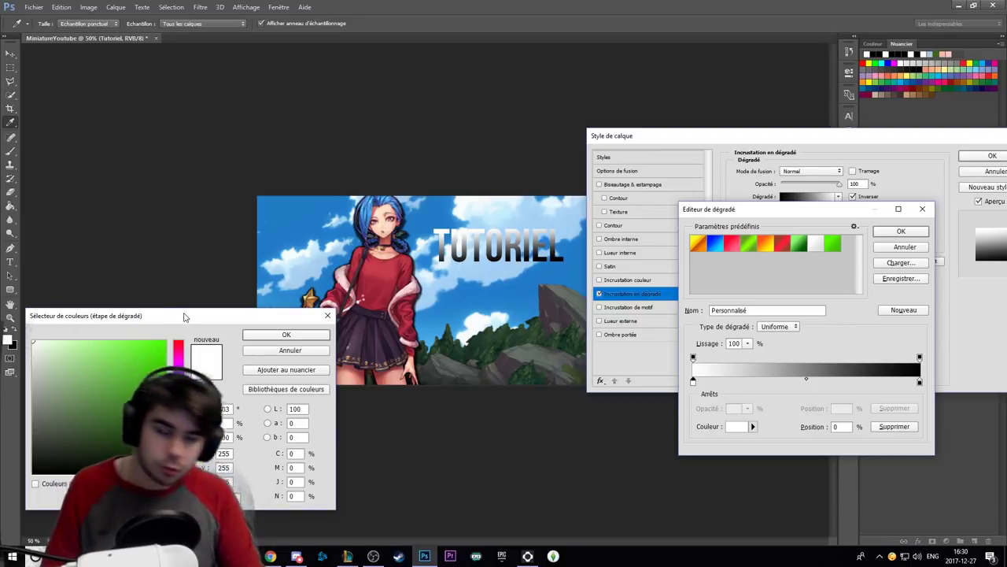
mouse_move(184, 317)
left_mouse_down()
mouse_move(417, 264)
mouse_move(386, 296)
left_mouse_up()
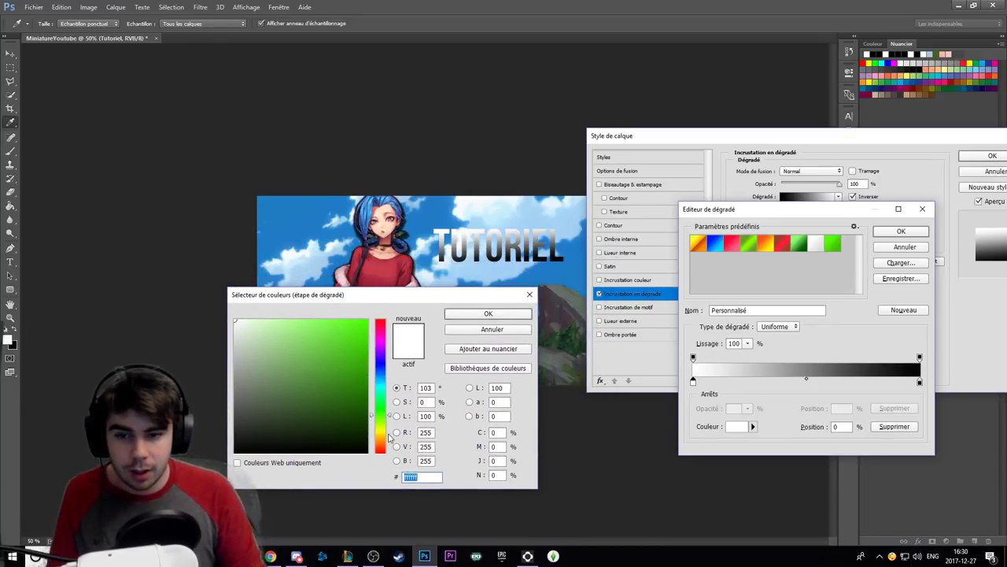
left_click_drag(356, 392, 377, 308)
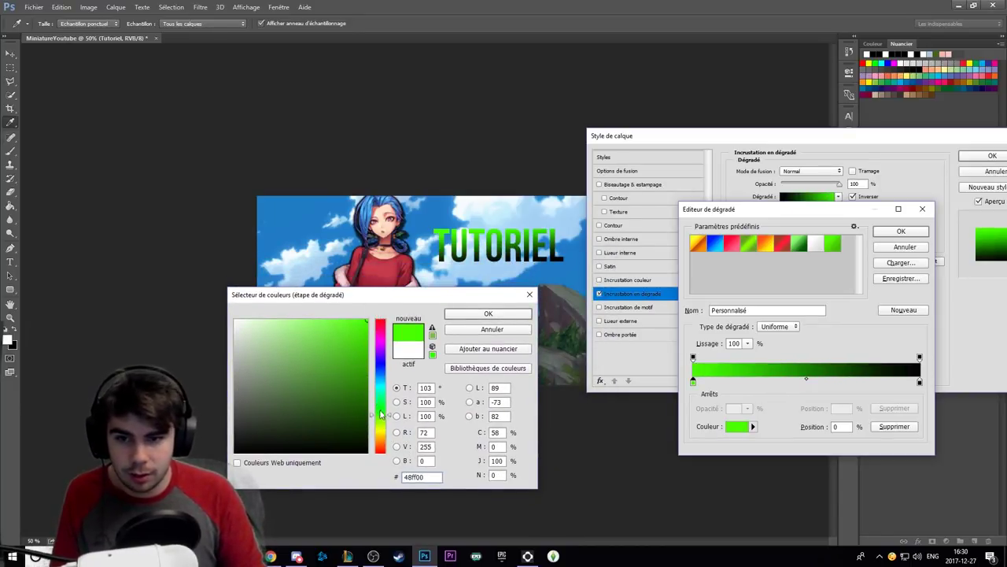
left_click_drag(385, 421, 382, 423)
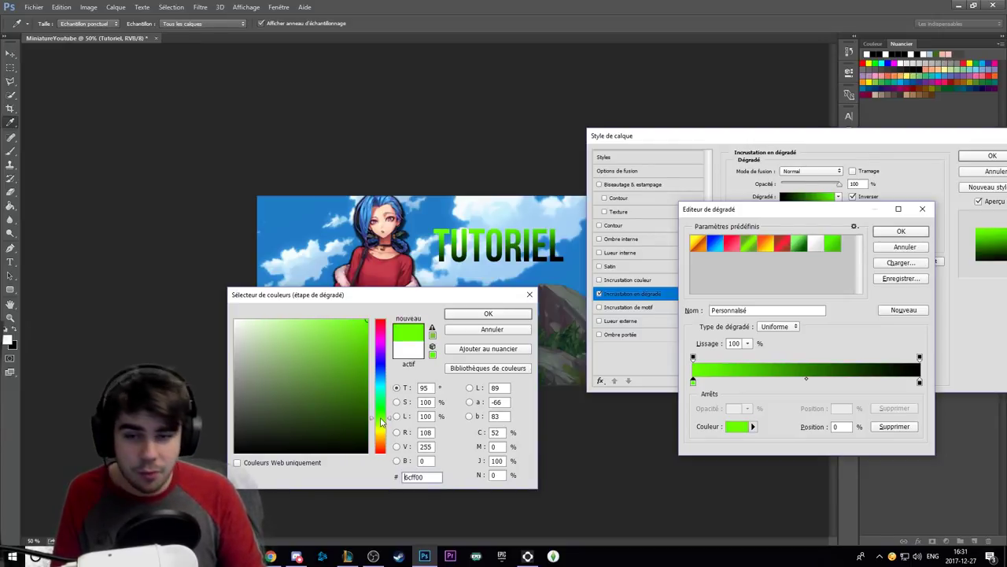
left_click(462, 314)
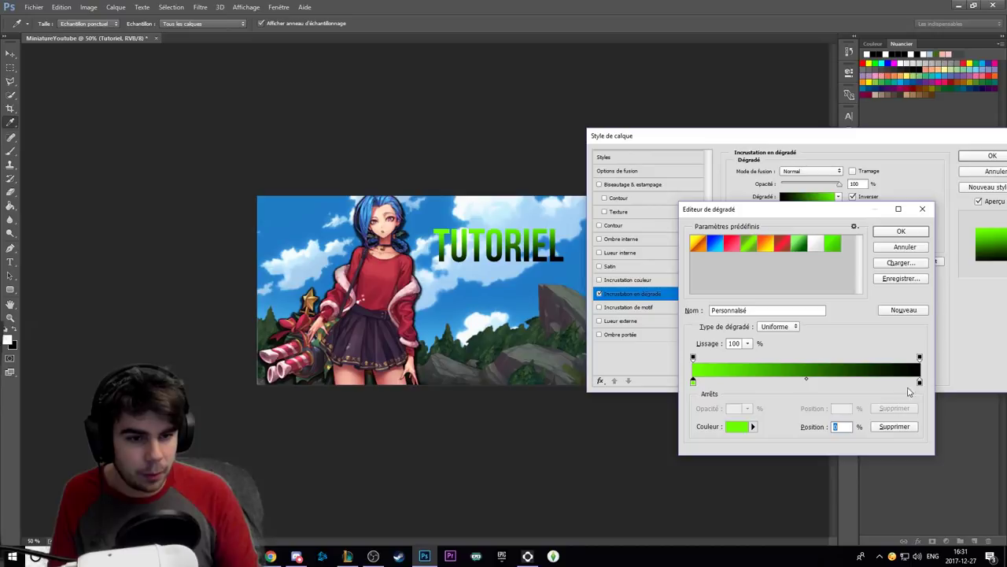
Give the right colour stop a darker medium green.
left_click(919, 383)
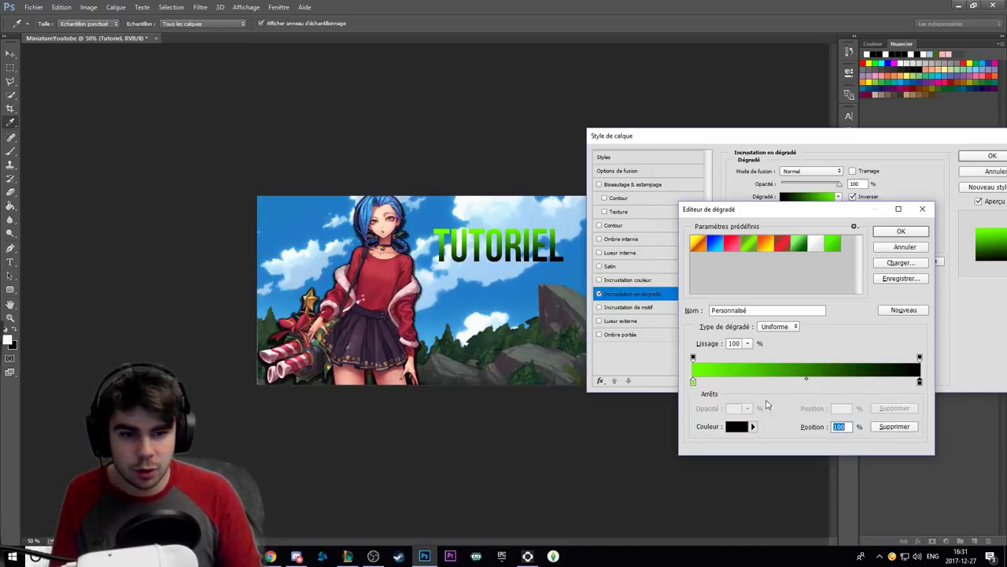
left_click(738, 426)
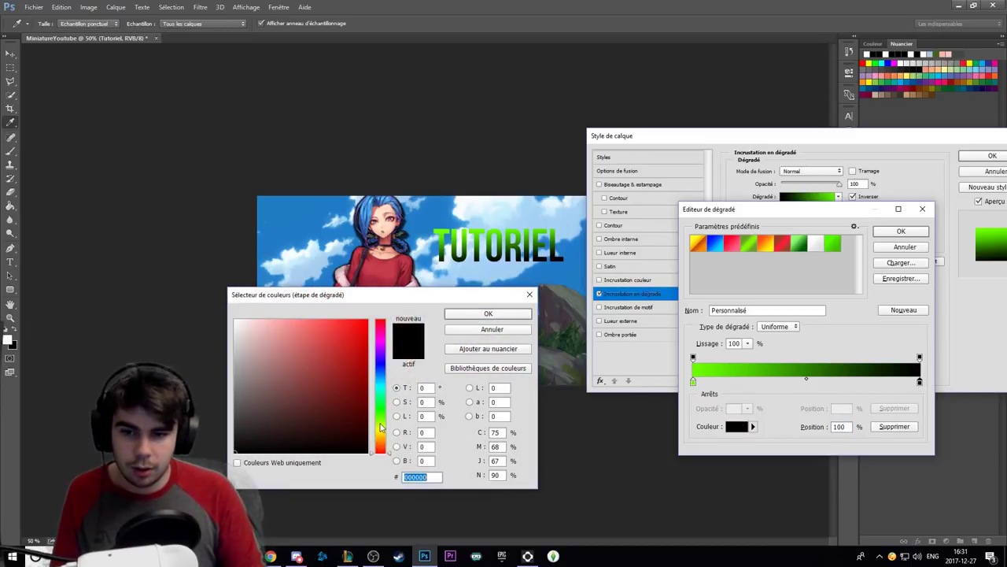
left_click(380, 423)
left_click(366, 345)
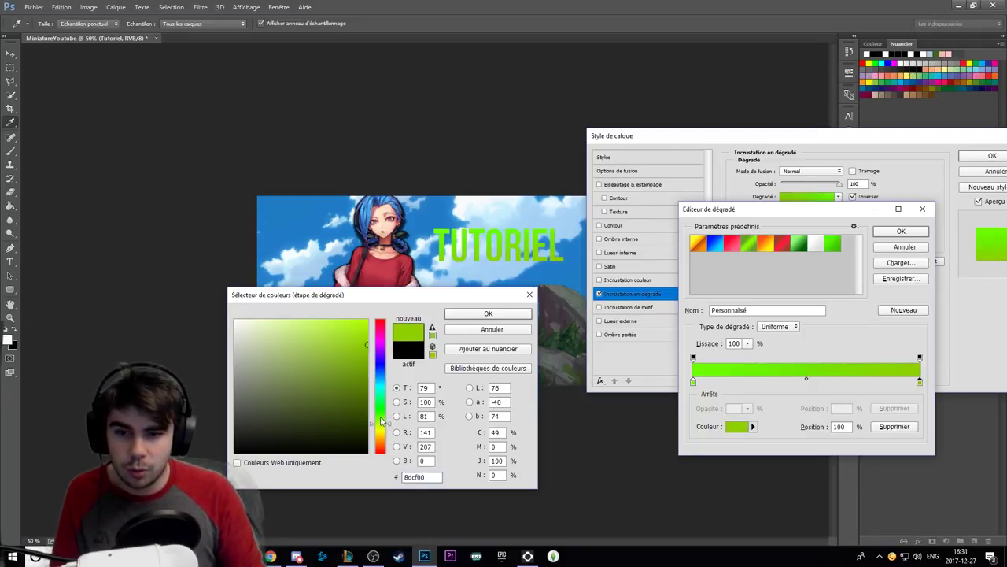
left_click(381, 421)
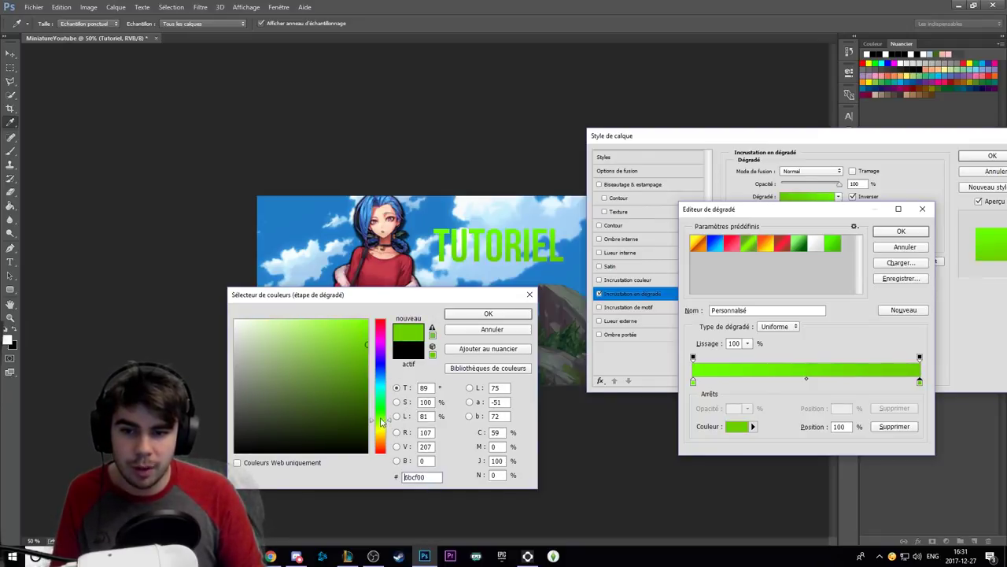
left_click(367, 386)
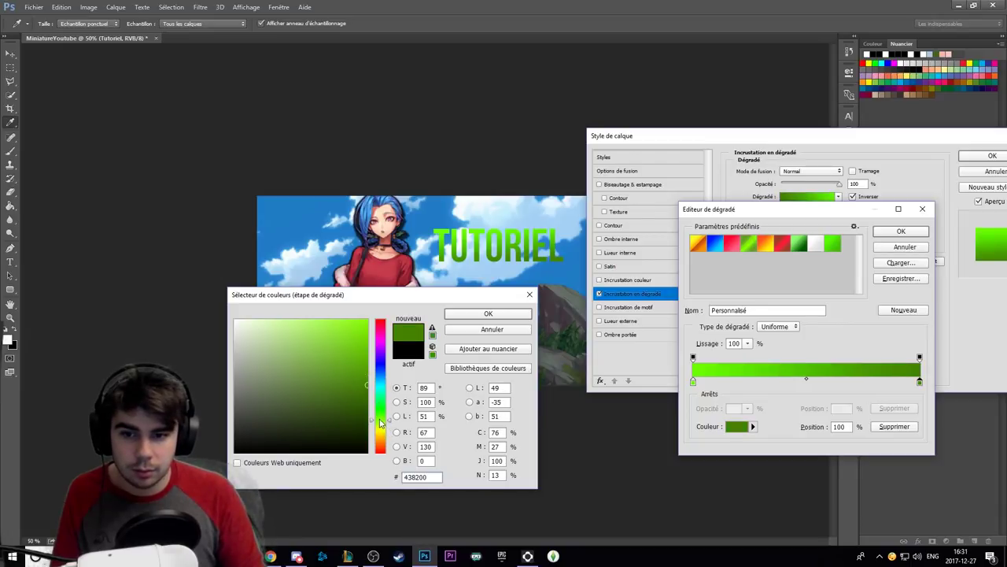
left_click(368, 362)
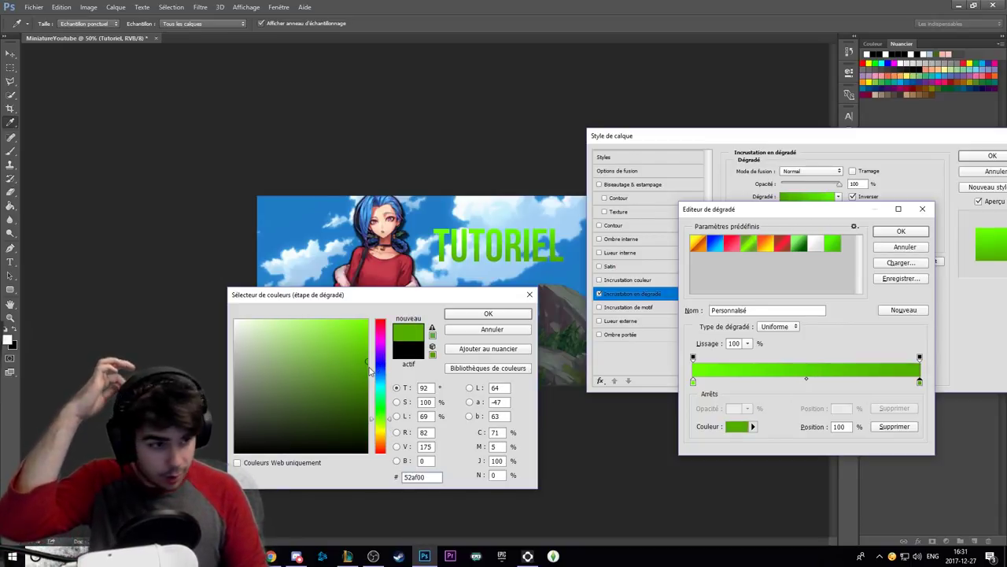
left_click(356, 388)
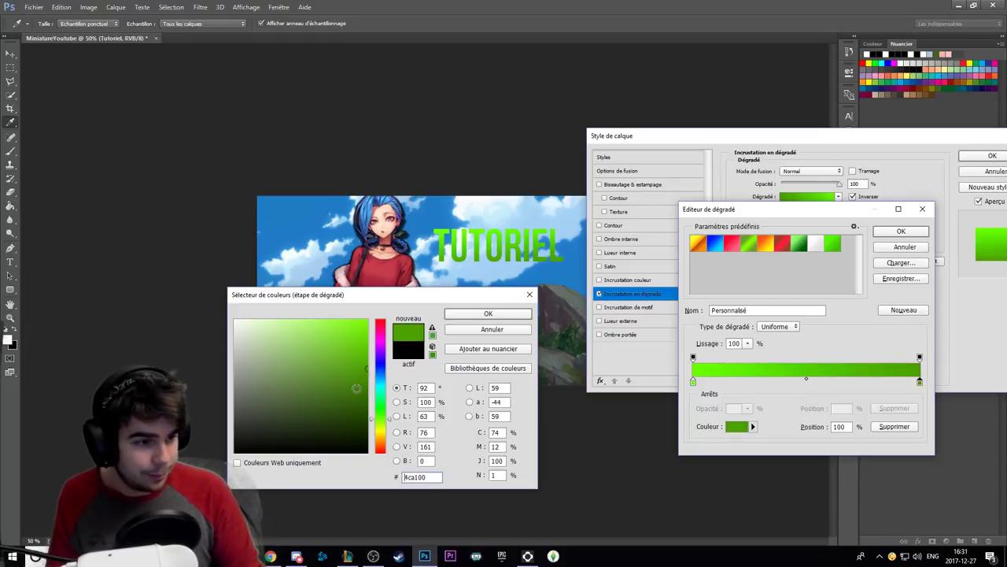
left_click(366, 391)
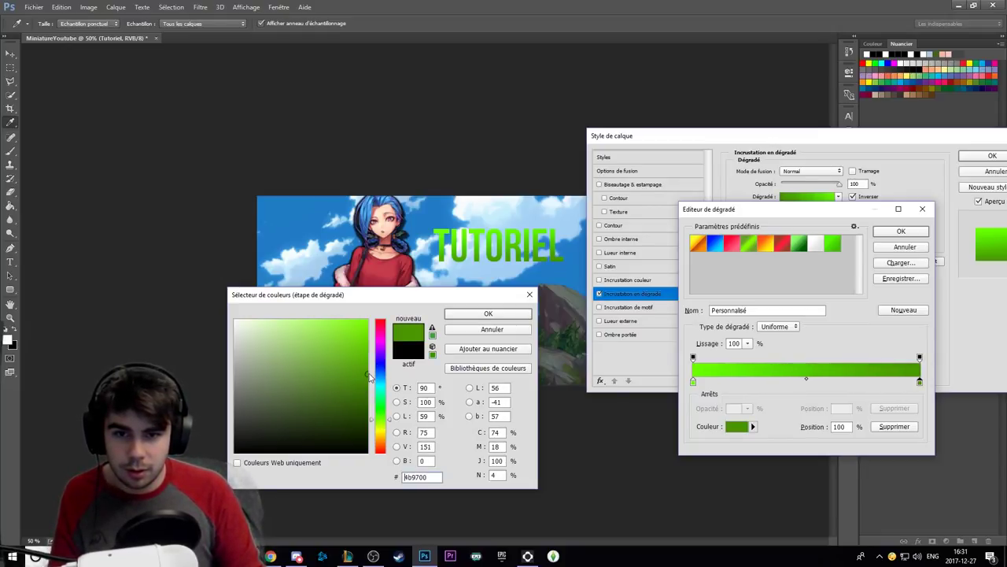
left_click(331, 320)
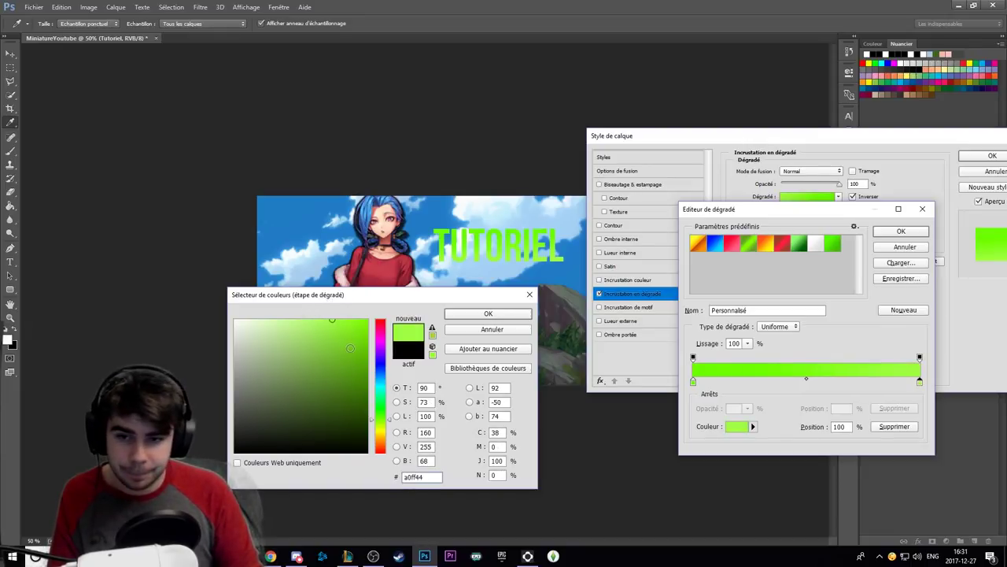
mouse_move(350, 348)
left_mouse_down()
mouse_move(368, 347)
mouse_move(361, 362)
left_mouse_up()
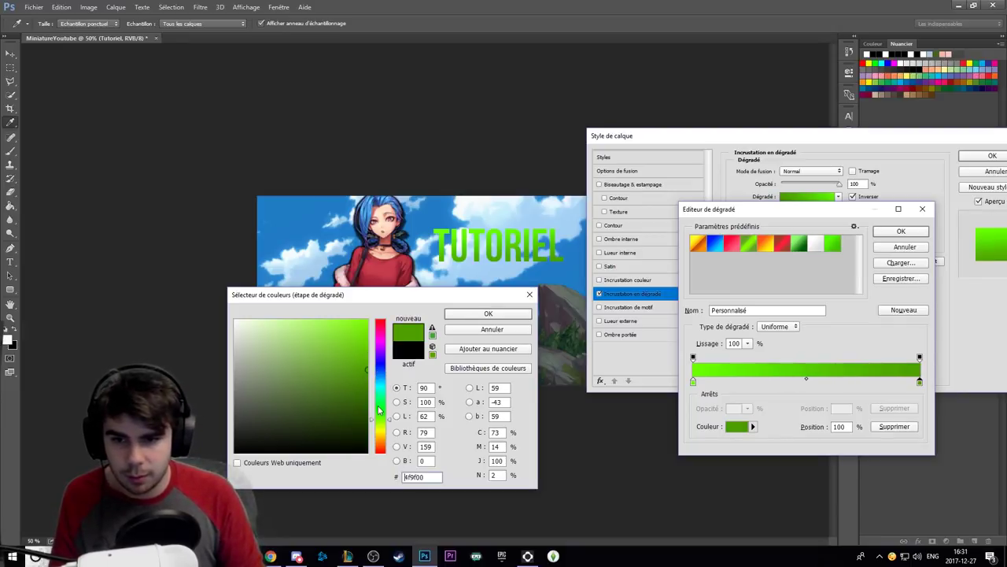
left_click(381, 416)
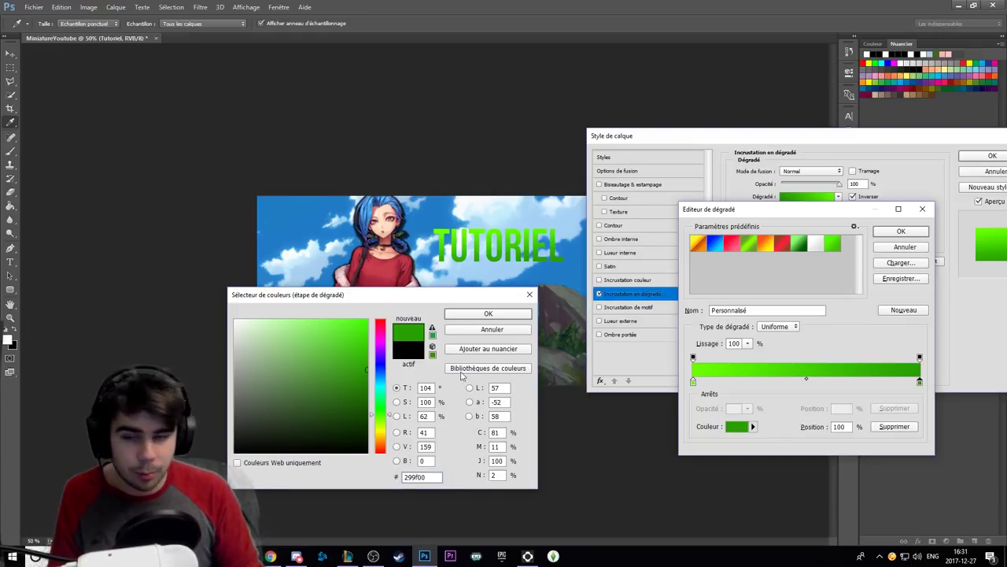
left_click(494, 314)
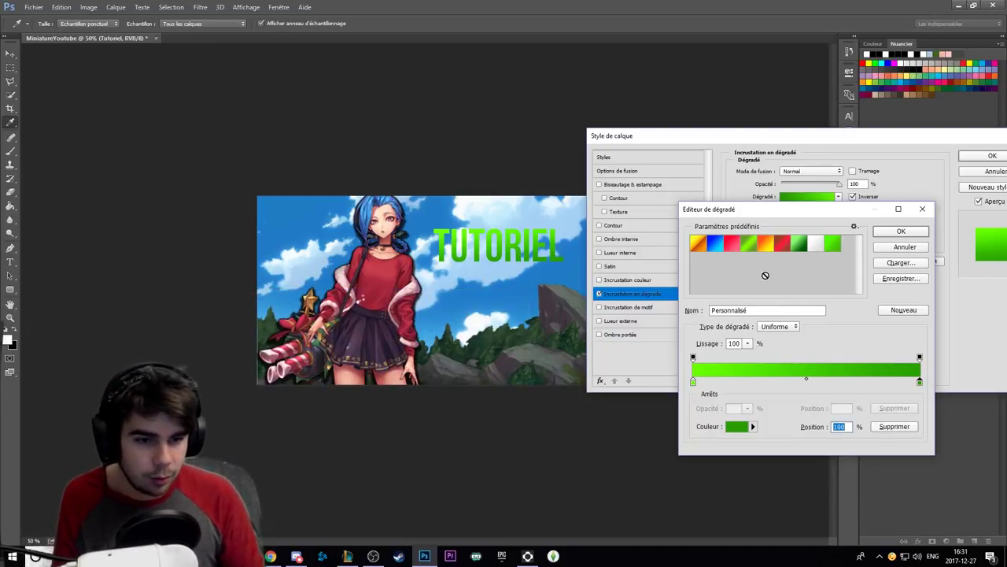
Set the right colour stop exactly to hex 299f00 and apply the green gradient.
left_click(736, 427)
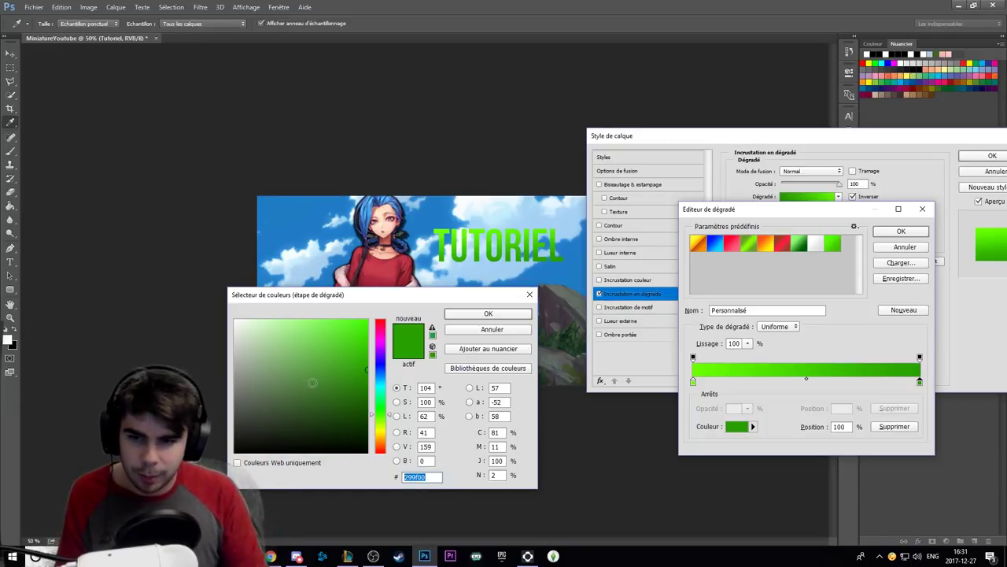
left_click(380, 435)
left_click(299, 324)
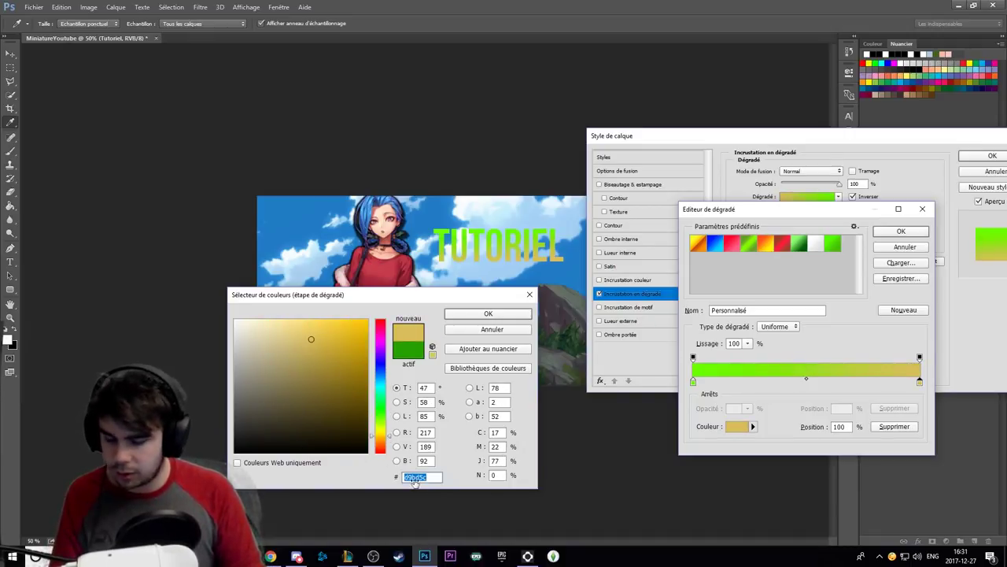
type("299f00")
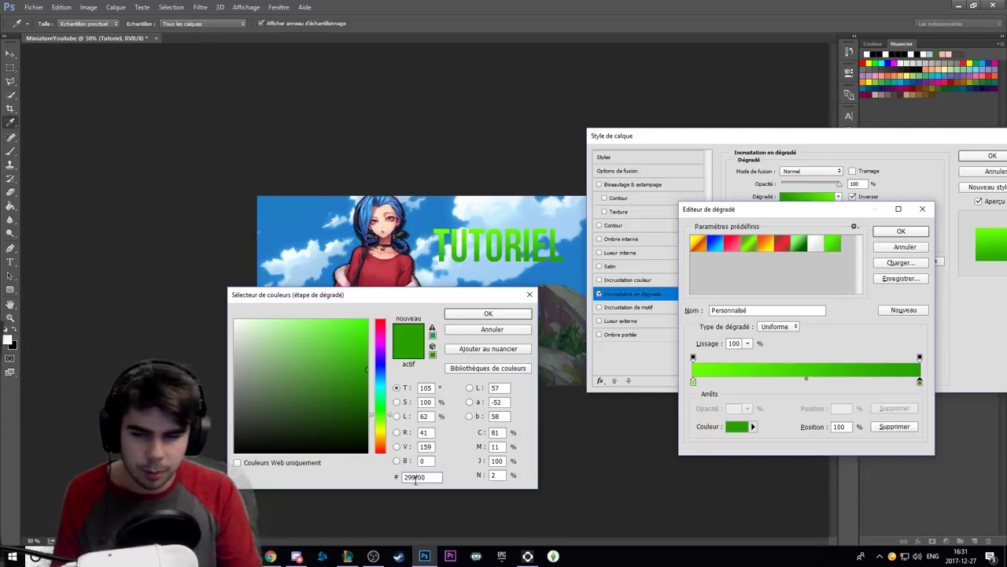
left_click(507, 314)
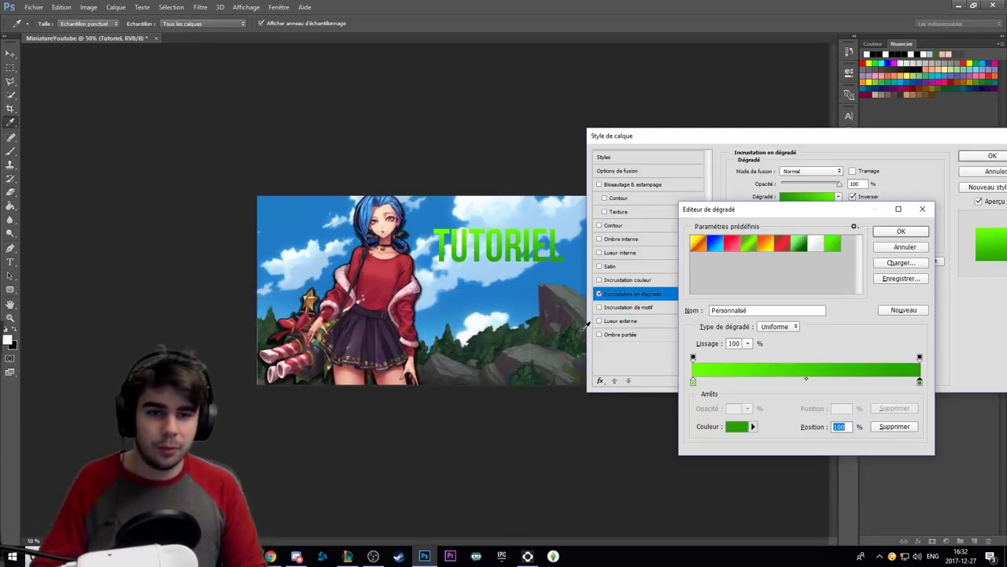
left_click(901, 230)
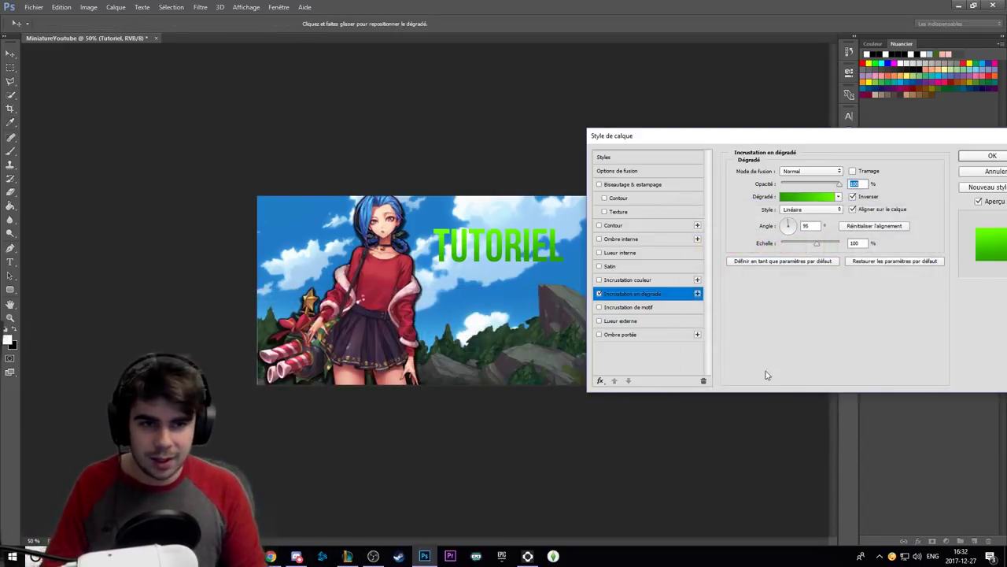
Keep the gradient reversed, add a thin white stroke, and enable a black outer glow.
left_click(852, 197)
left_click(853, 197)
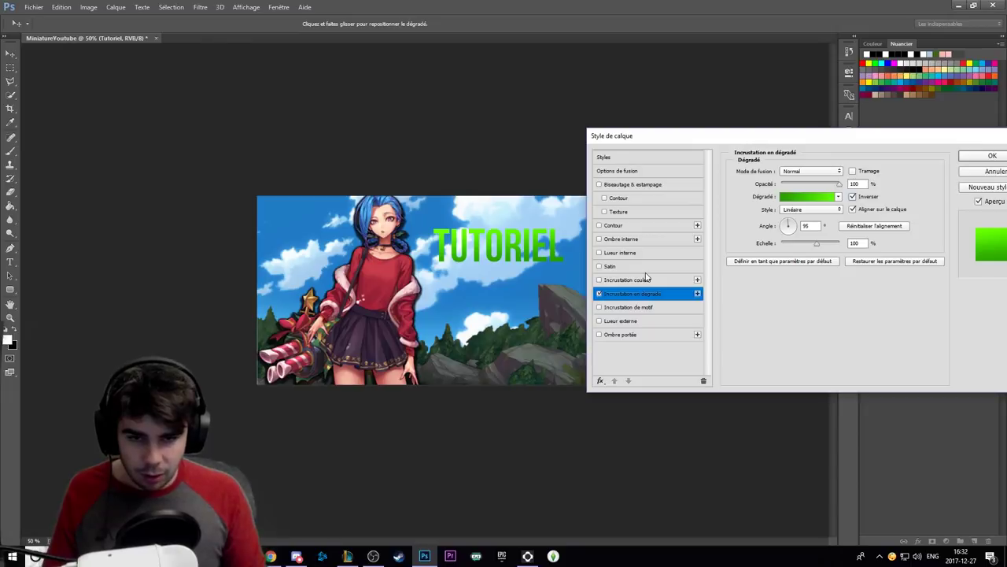
left_click(614, 226)
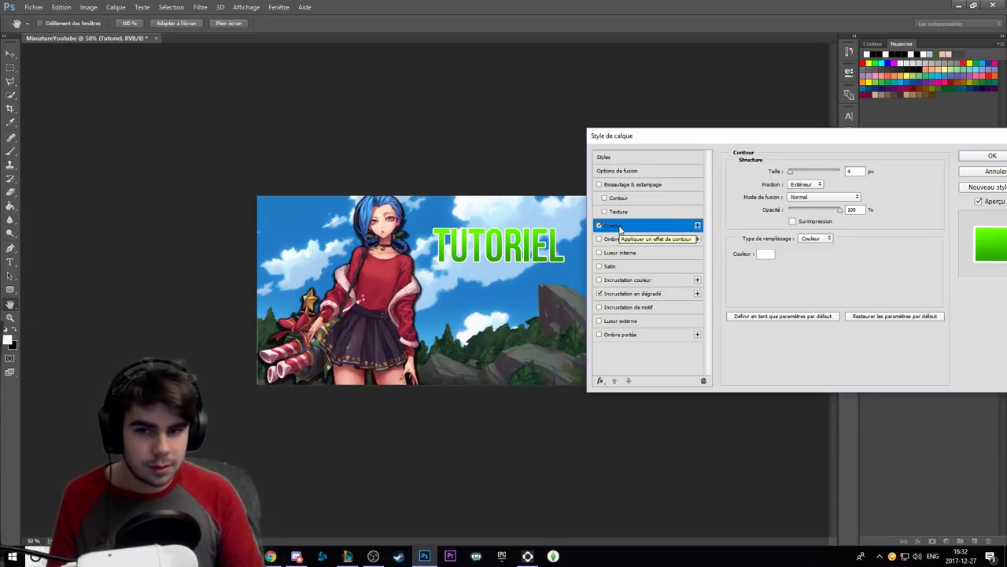
left_click(792, 174)
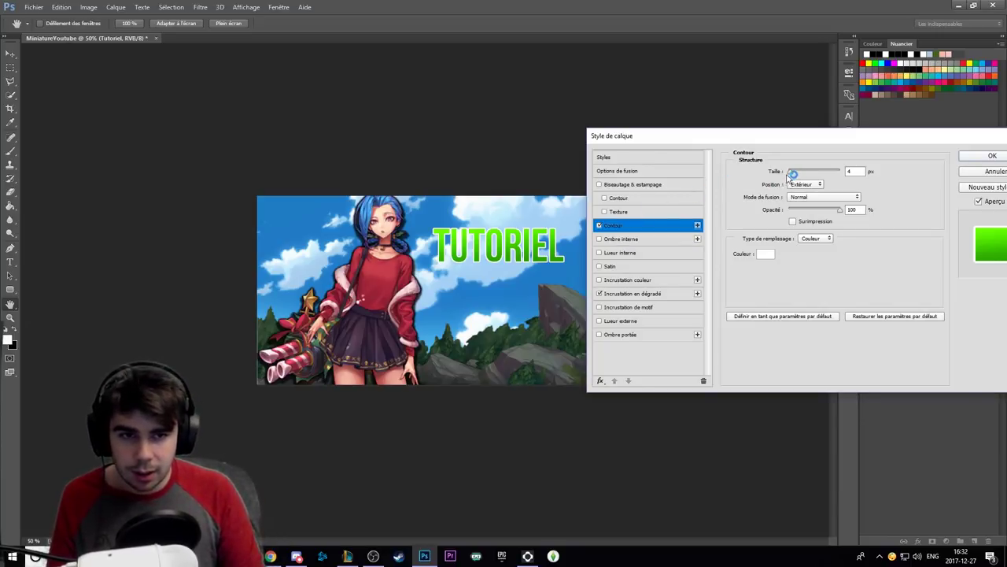
left_click_drag(792, 174, 791, 174)
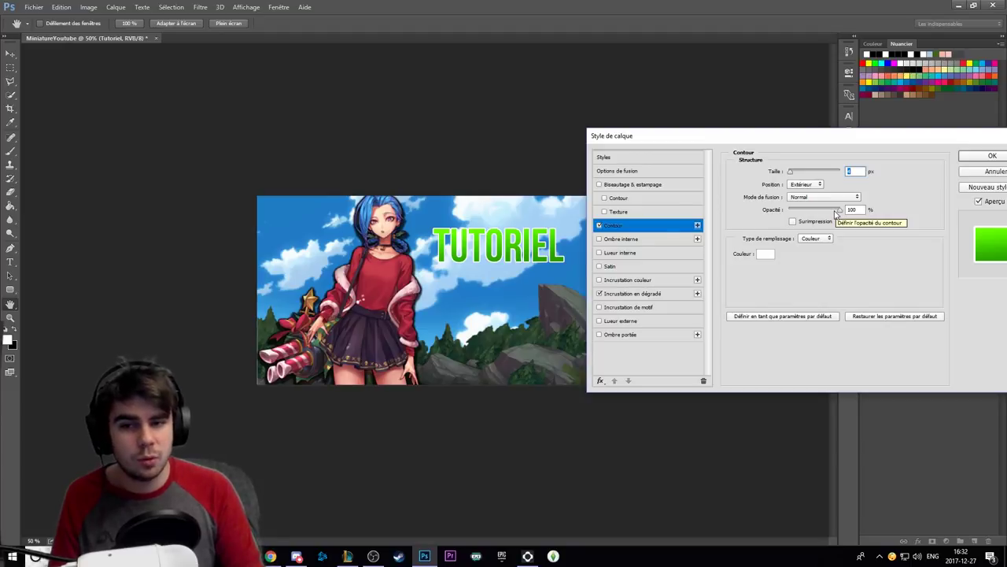
left_click(622, 321)
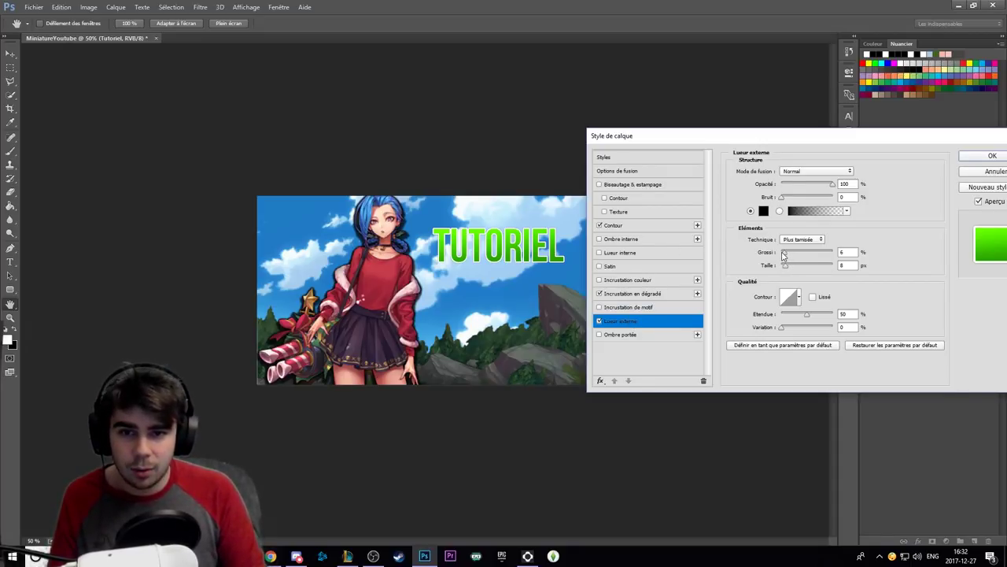
Raise the outer glow's spread to 79% and its size to 13 px.
left_click_drag(783, 254, 798, 254)
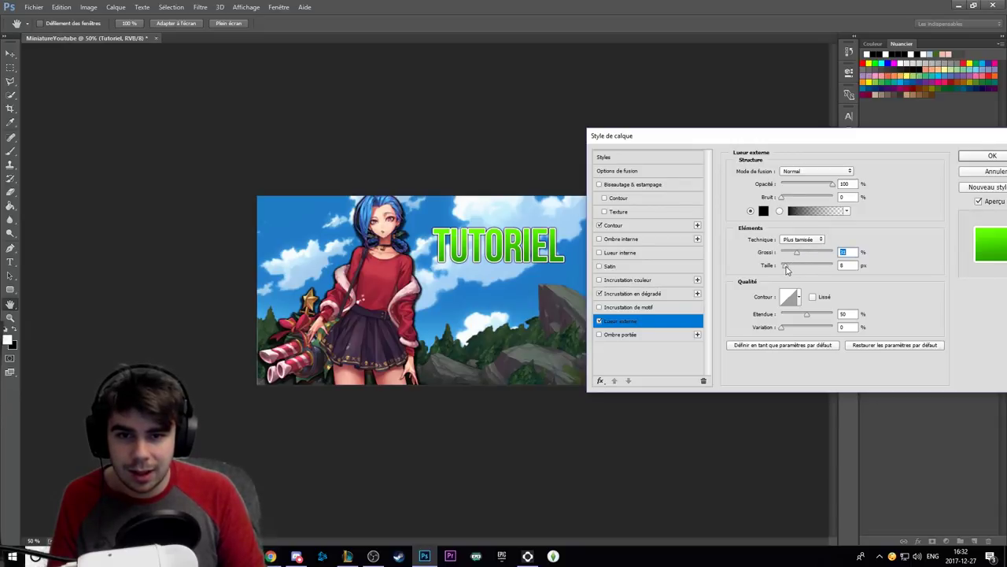
mouse_move(786, 268)
left_mouse_down()
mouse_move(832, 253)
mouse_move(788, 270)
left_mouse_up()
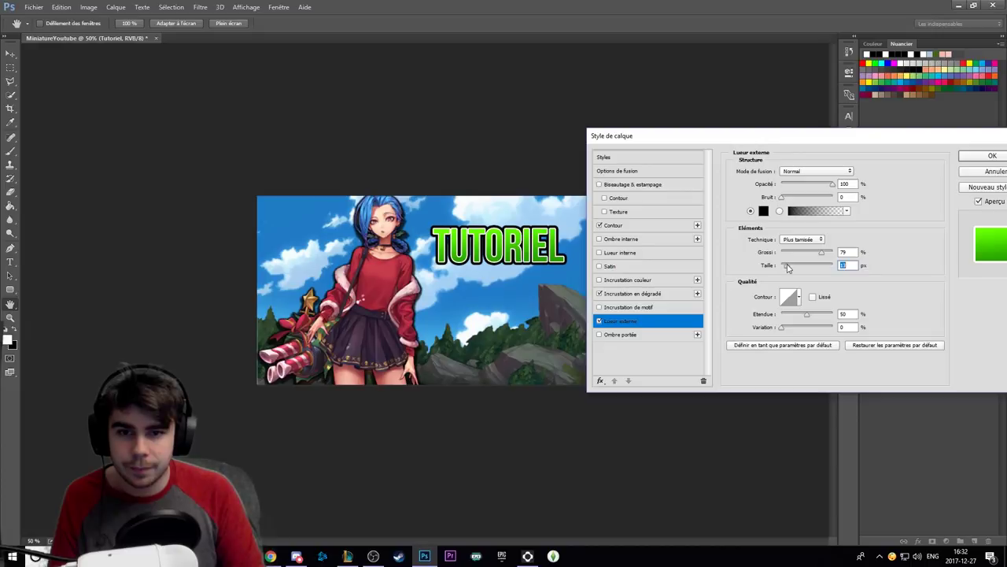
Change the outer glow colour to a very dark grey (R 30, G 30, B 30).
left_click(763, 211)
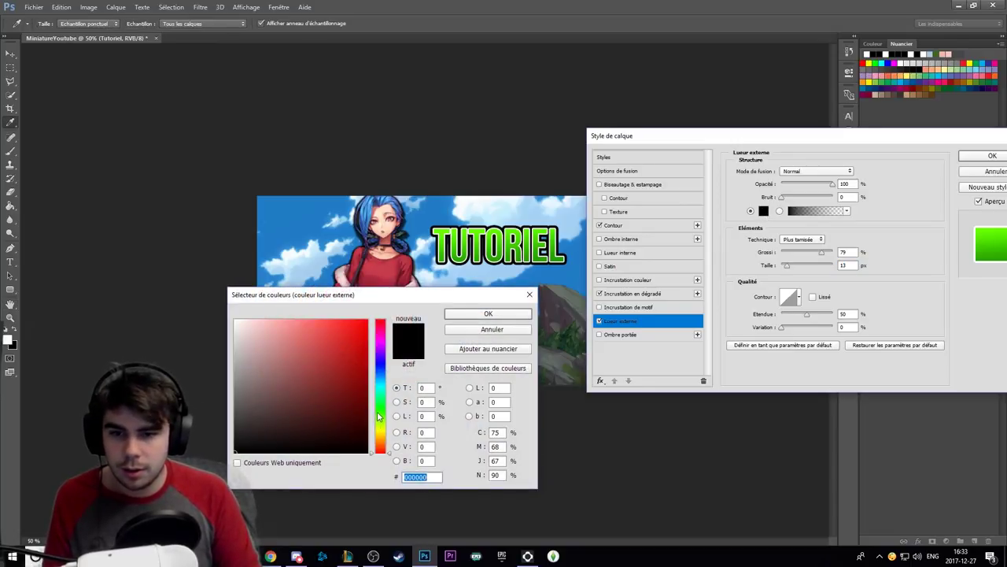
left_click(378, 411)
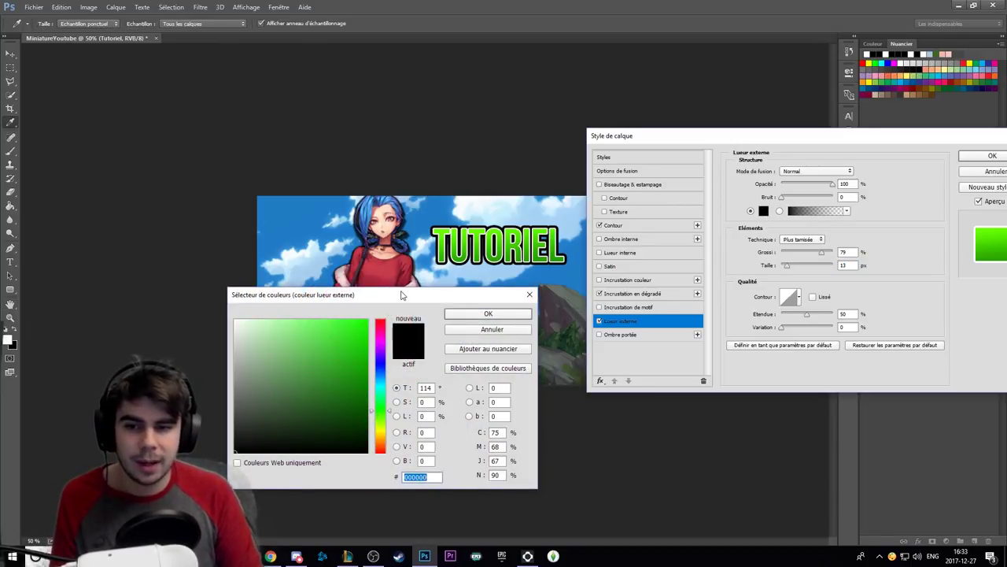
mouse_move(402, 295)
left_mouse_down()
mouse_move(244, 286)
mouse_move(275, 168)
mouse_move(260, 172)
left_mouse_up()
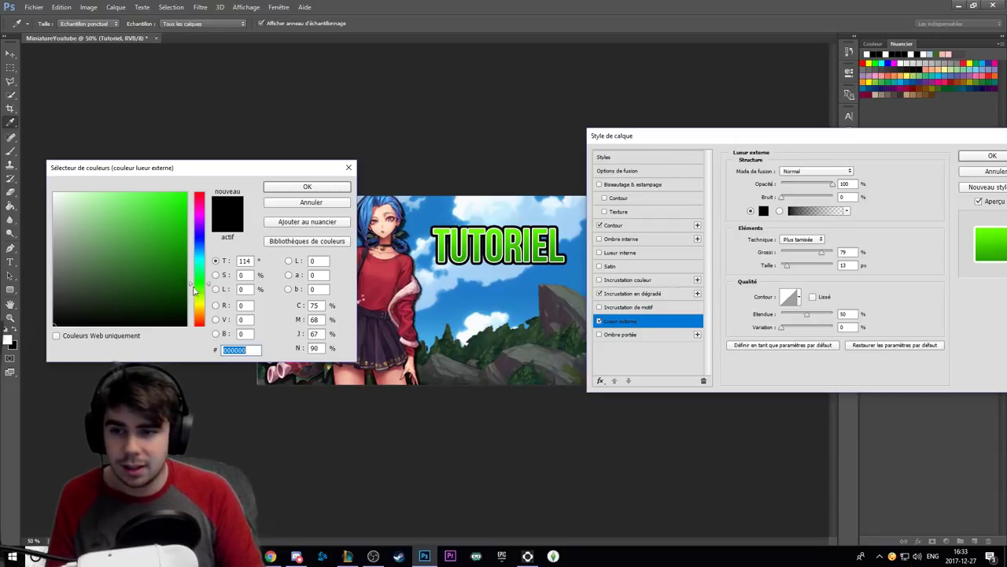
left_click(181, 299)
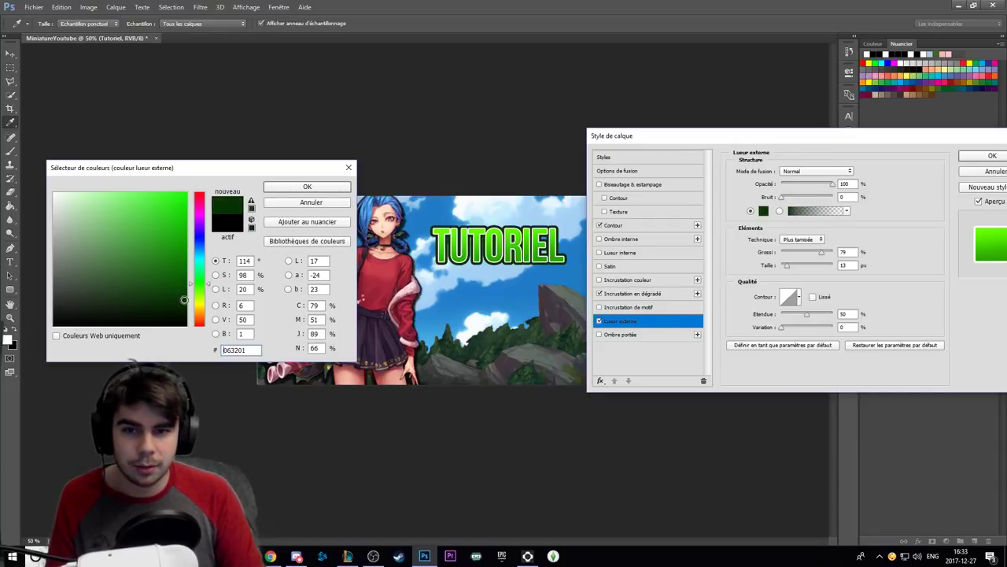
left_click_drag(182, 301, 50, 310)
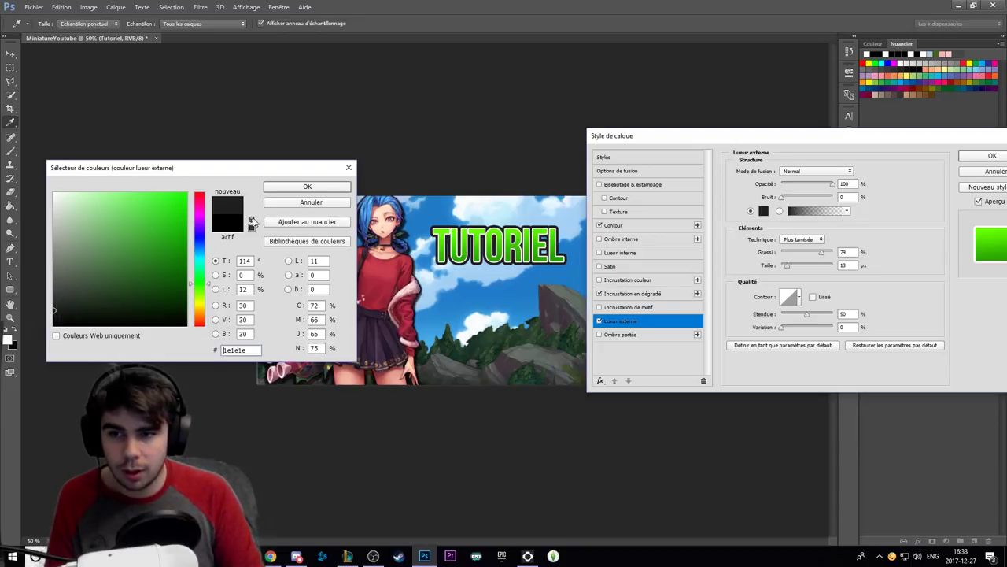
left_click(329, 188)
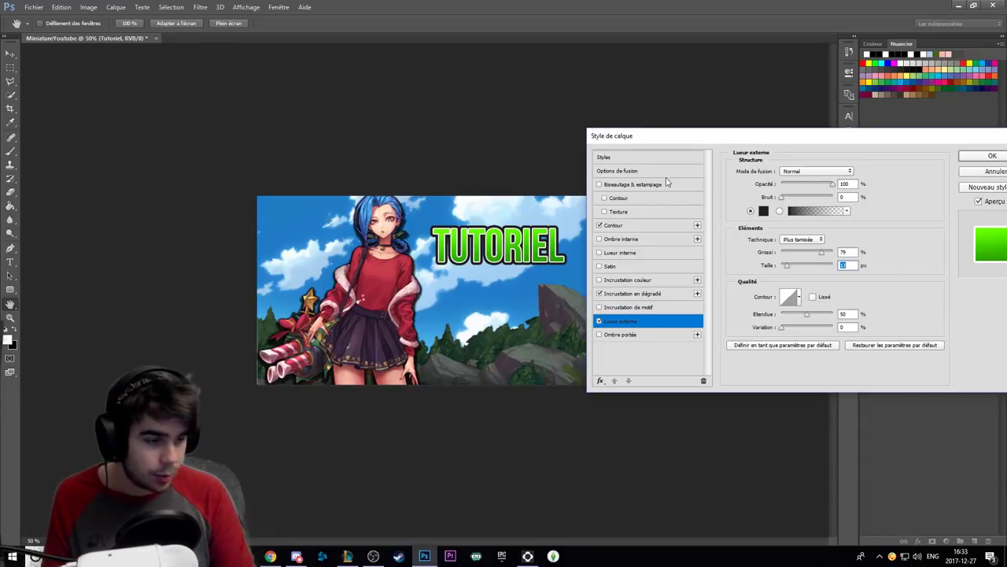
Move the Layer Style window aside and add a black drop shadow to the title.
left_click_drag(921, 135, 897, 137)
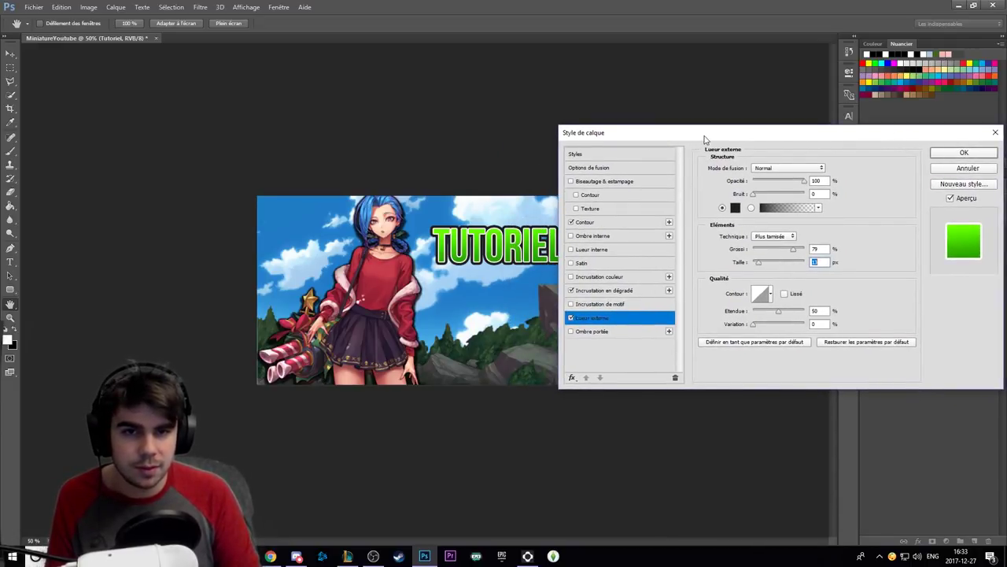
left_click_drag(705, 138, 705, 149)
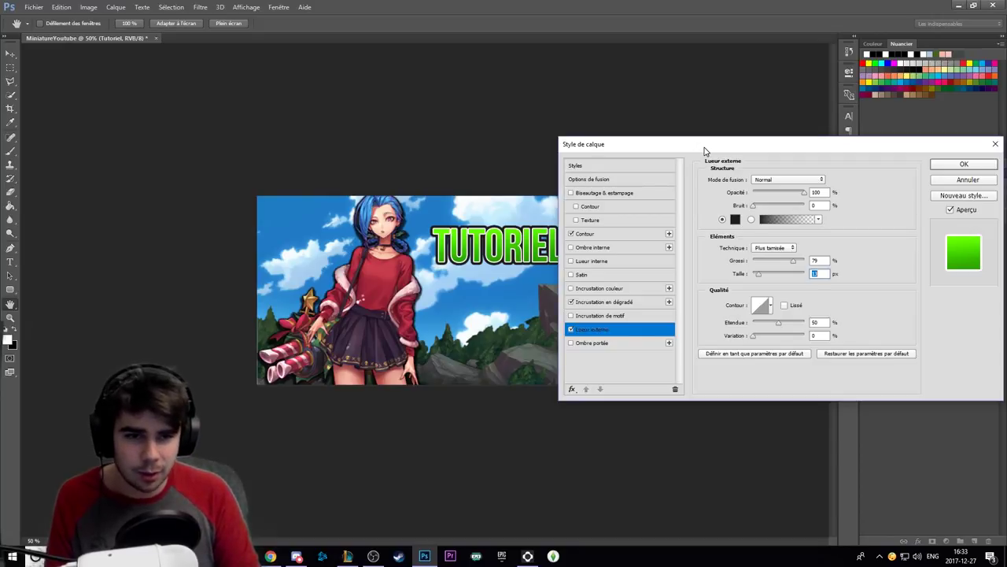
left_click_drag(704, 150, 686, 127)
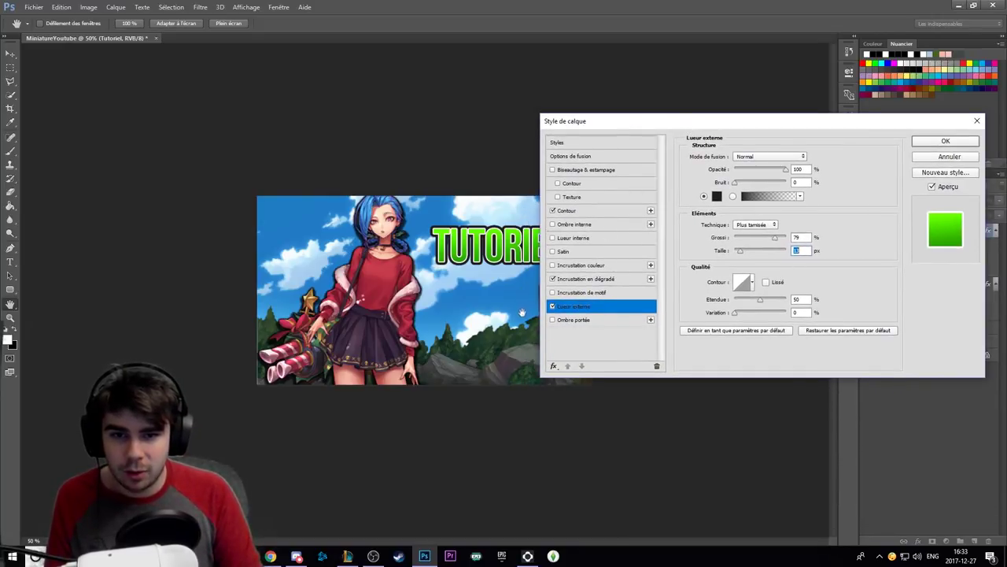
left_click(572, 320)
Give TUTORIEL a black drop shadow with a slightly adjusted distance (70% opacity, 8 px size).
left_click_drag(697, 125, 749, 126)
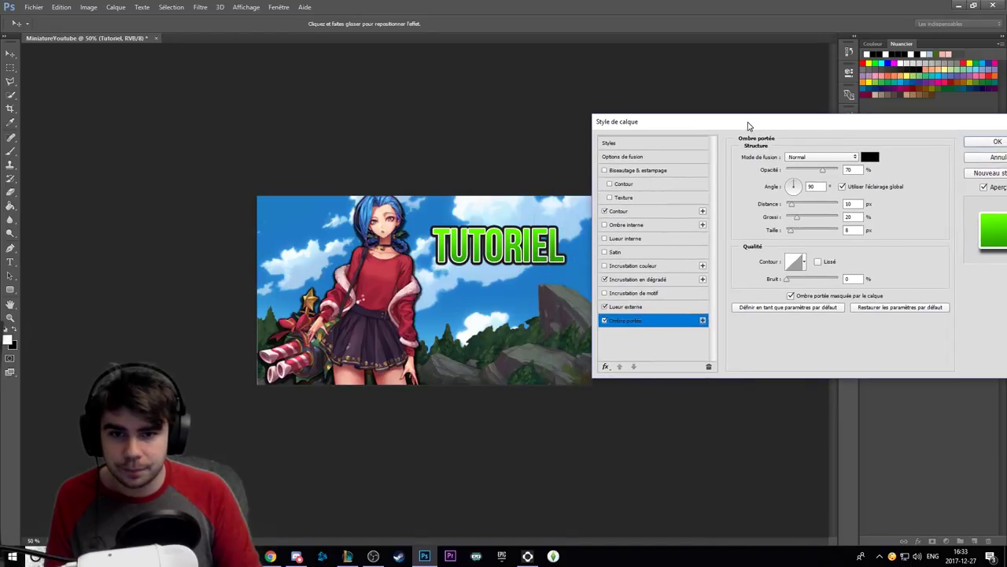
left_click(794, 206)
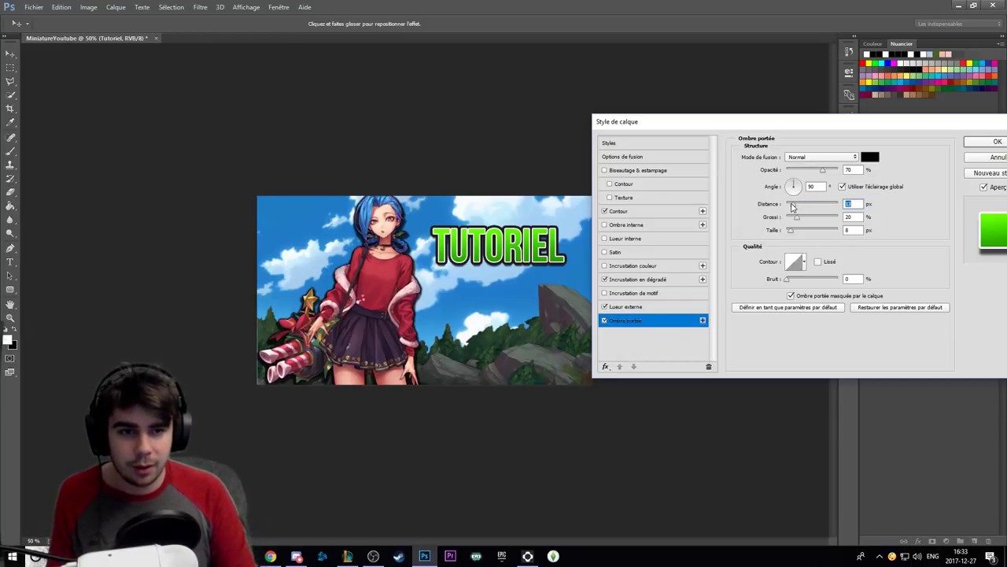
left_click_drag(793, 207, 795, 206)
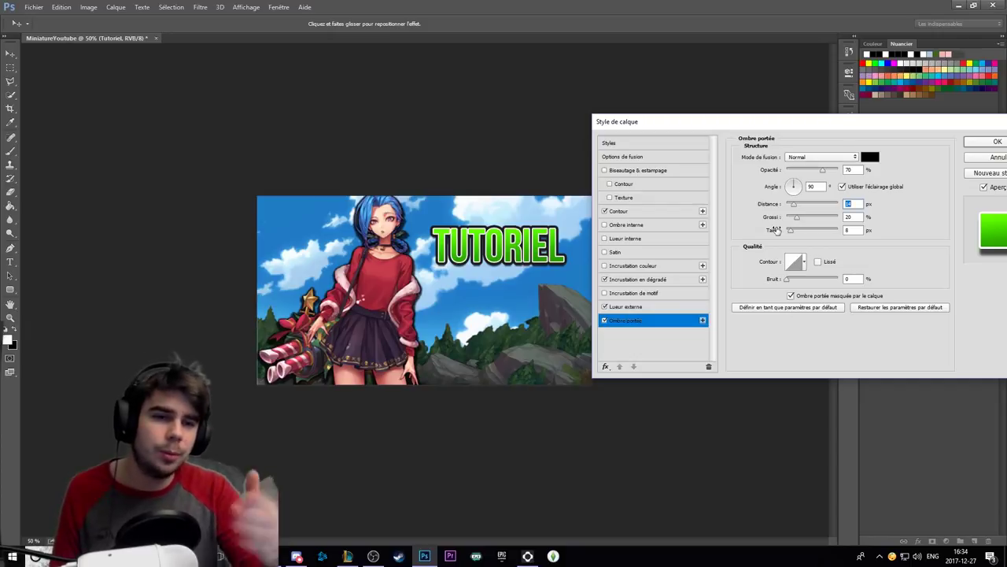
mouse_move(864, 124)
left_mouse_down()
mouse_move(790, 129)
mouse_move(812, 123)
left_mouse_up()
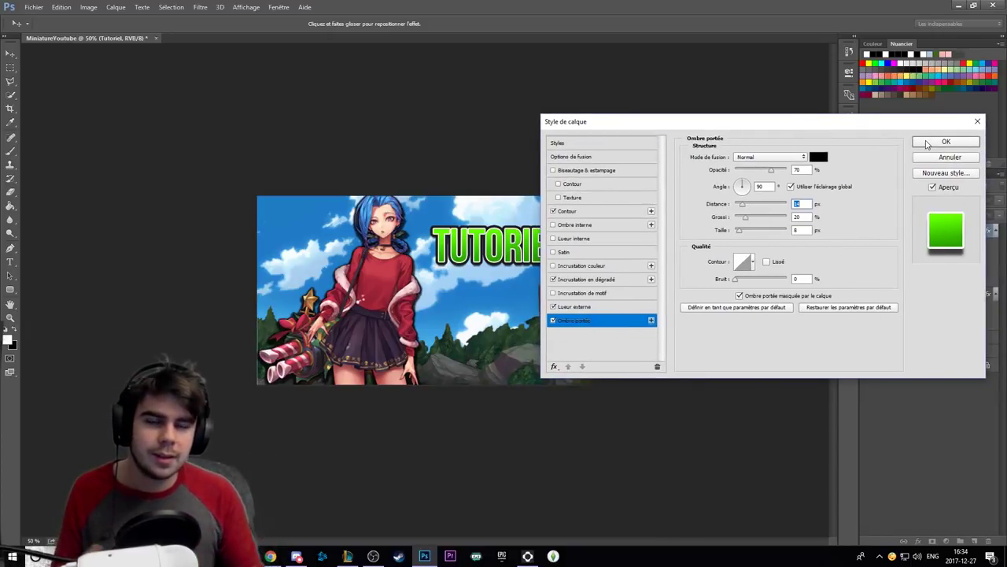
Apply the TUTORIEL layer effects and shift the title slightly down and left.
left_click(944, 142)
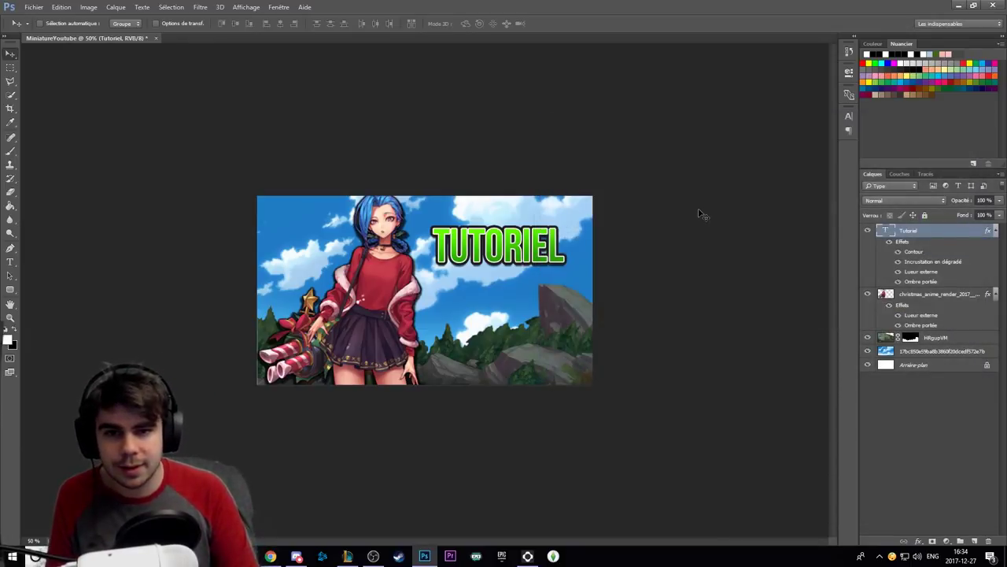
left_click_drag(481, 279, 477, 299)
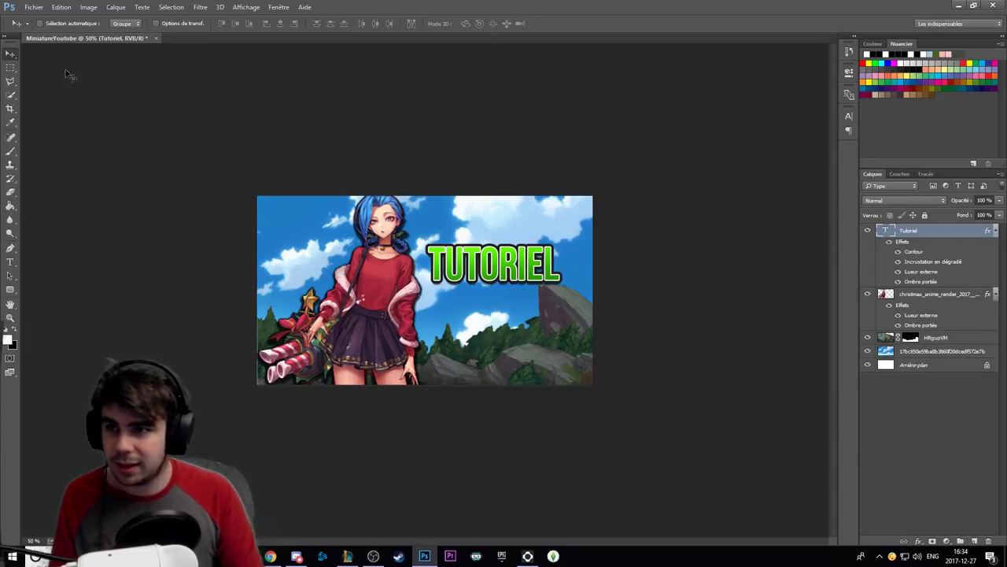
left_click(62, 7)
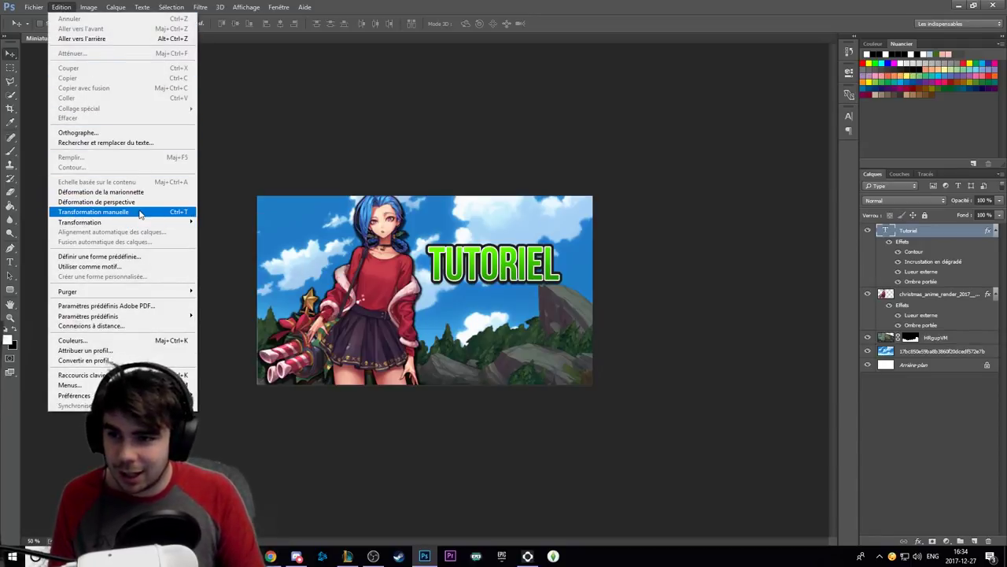
Rotate the TUTORIEL title about 7° counter-clockwise with Free Transform, then nudge it right.
left_click(139, 211)
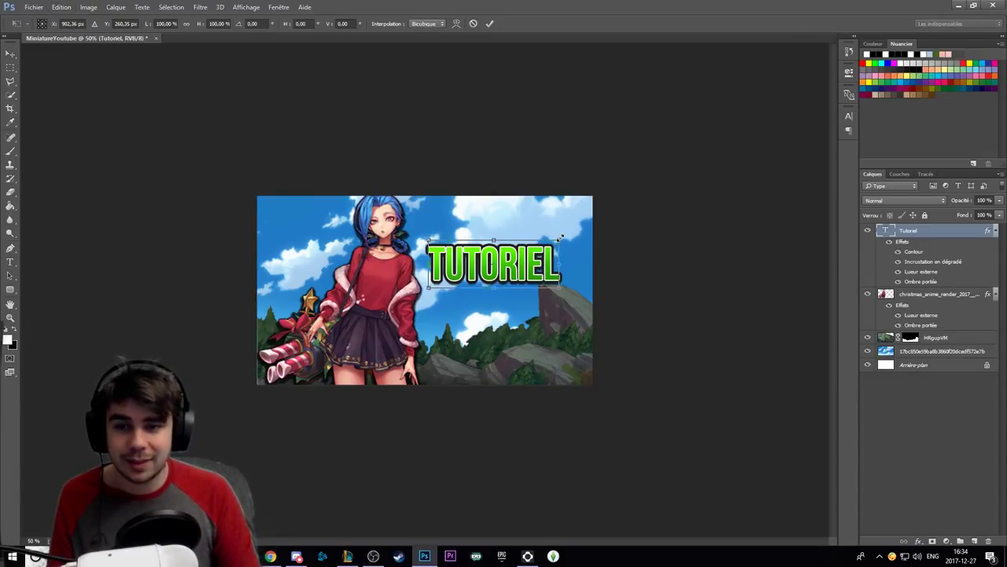
mouse_move(561, 237)
left_mouse_down()
mouse_move(576, 227)
mouse_move(555, 253)
left_mouse_up()
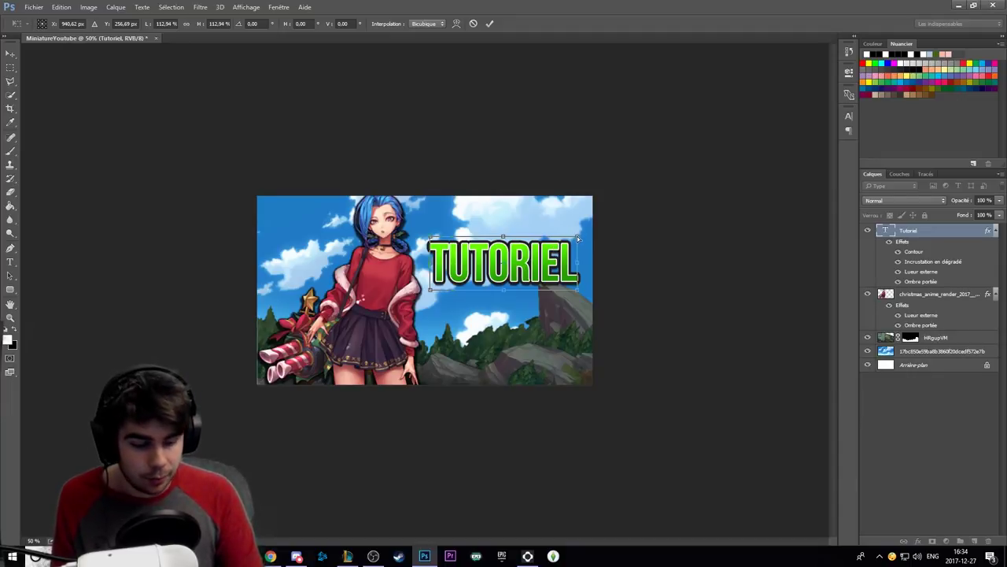
left_click_drag(576, 236, 577, 220)
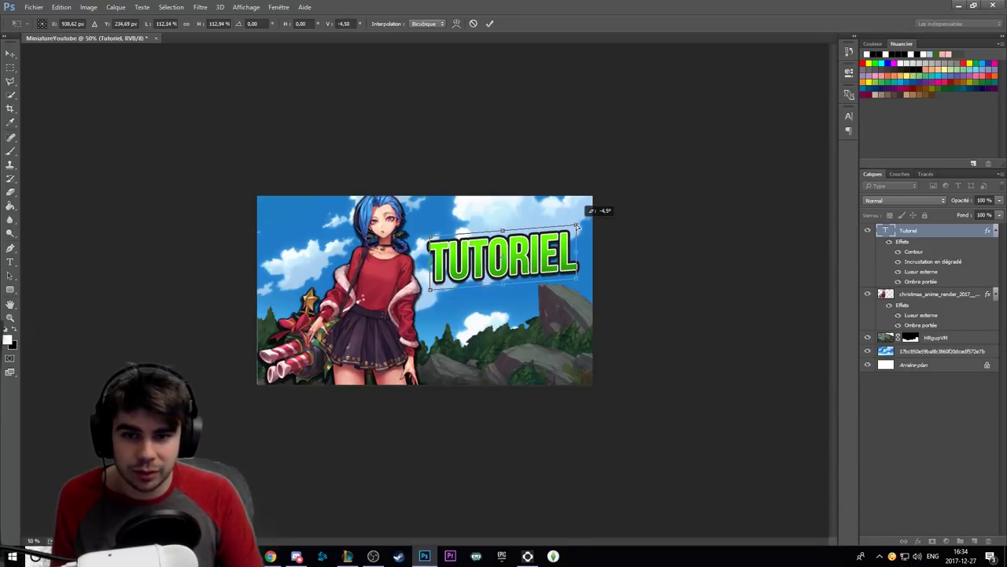
mouse_move(576, 219)
left_mouse_down()
mouse_move(665, 164)
mouse_move(586, 214)
left_mouse_up()
key("ctrl+z")
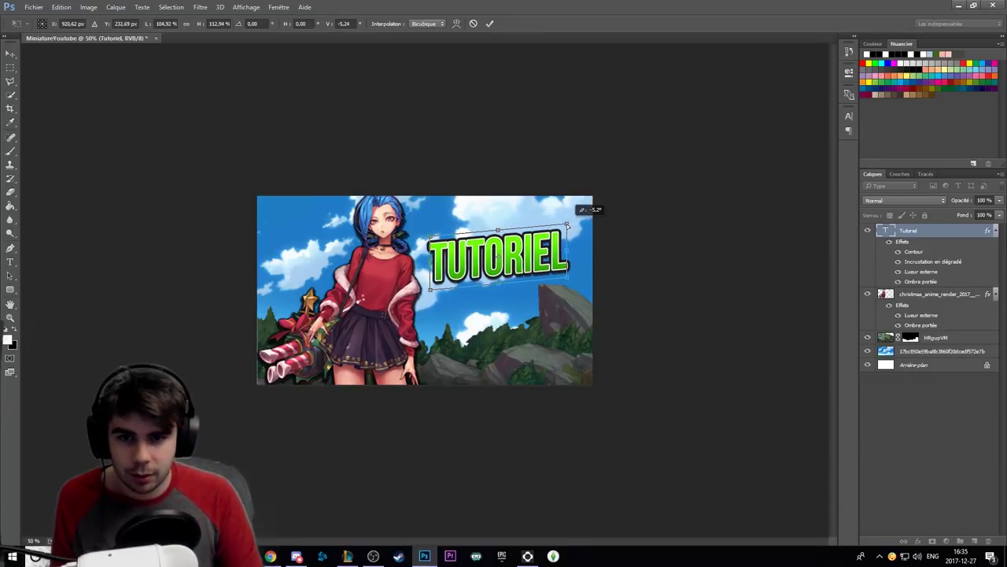
key("ctrl+z")
left_click_drag(574, 239, 575, 216)
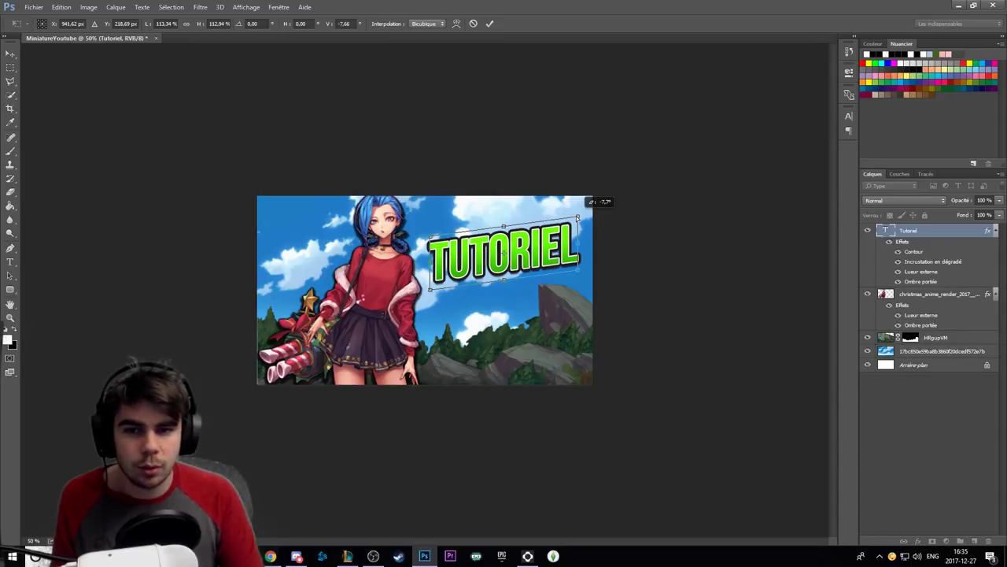
left_click_drag(576, 216, 559, 236)
key("Return")
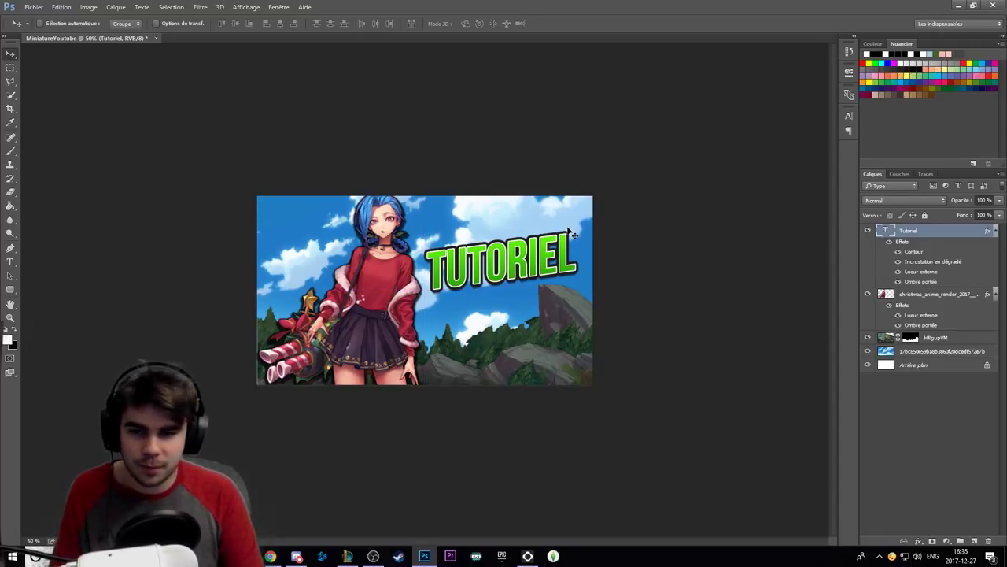
left_click_drag(574, 235, 560, 244)
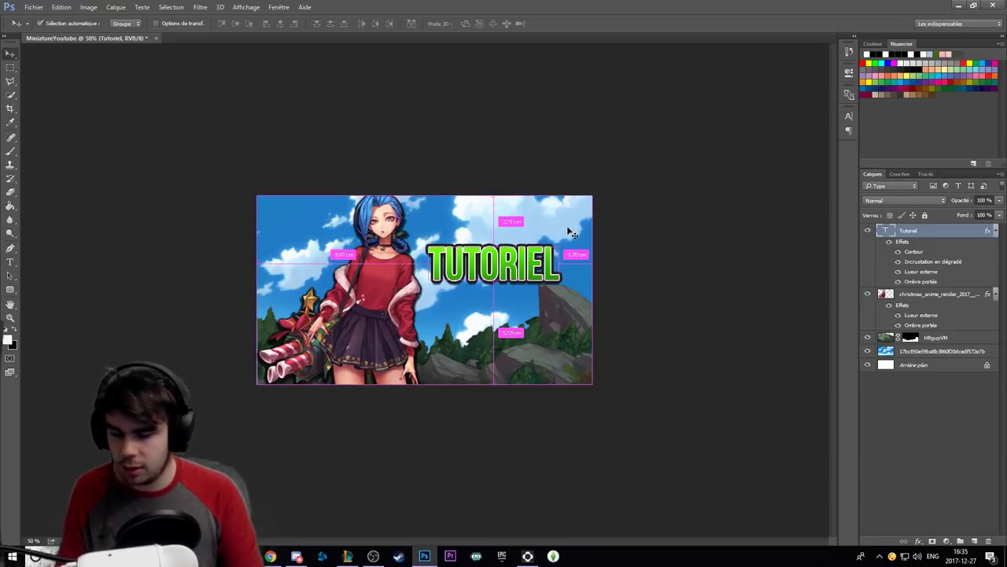
Re-tilt TUTORIEL so it rises toward the right and shift it slightly right beside the girl's head.
key("ctrl+t")
left_click_drag(430, 240, 431, 226)
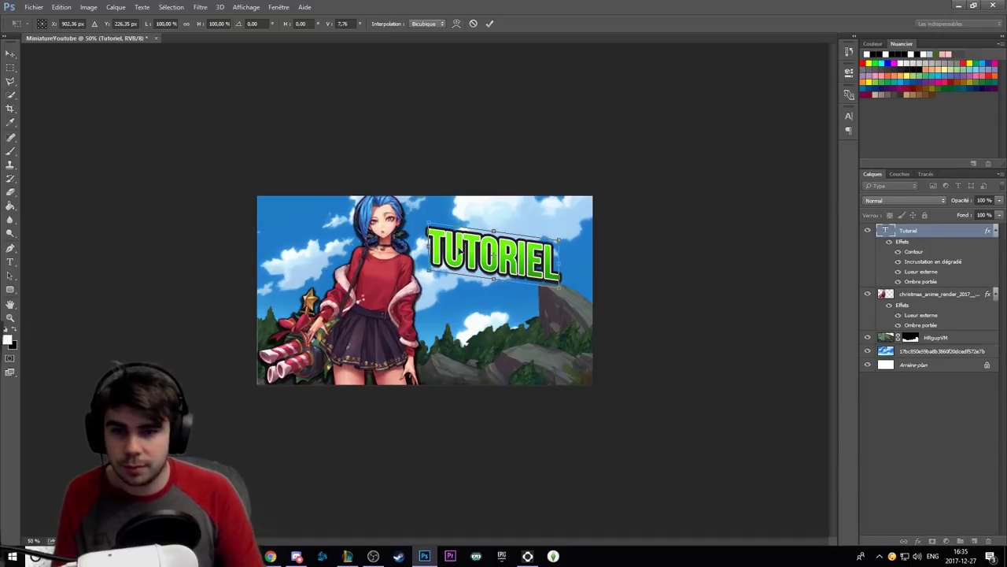
key("Return")
key("ctrl+z")
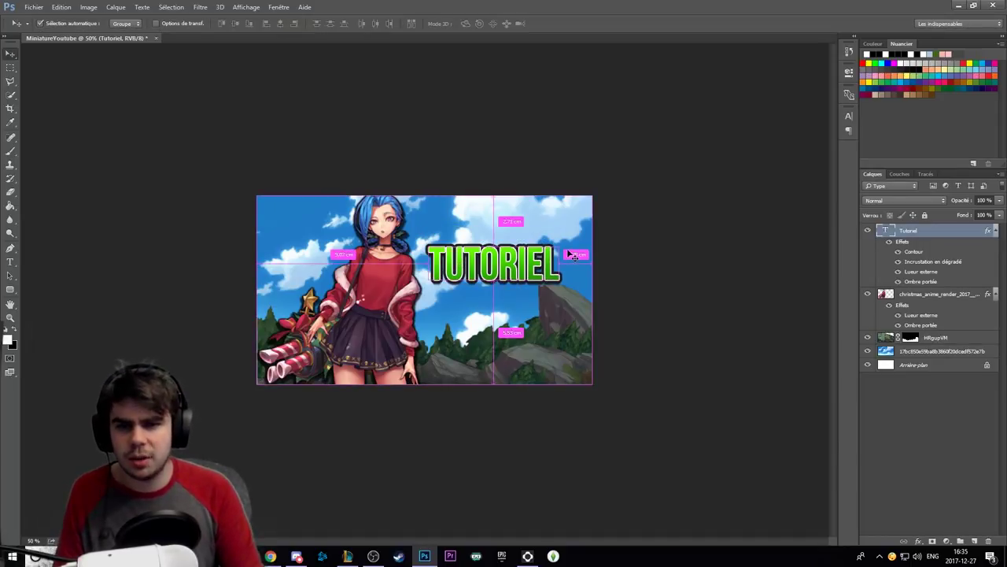
key("ctrl+t")
left_click_drag(559, 242, 558, 226)
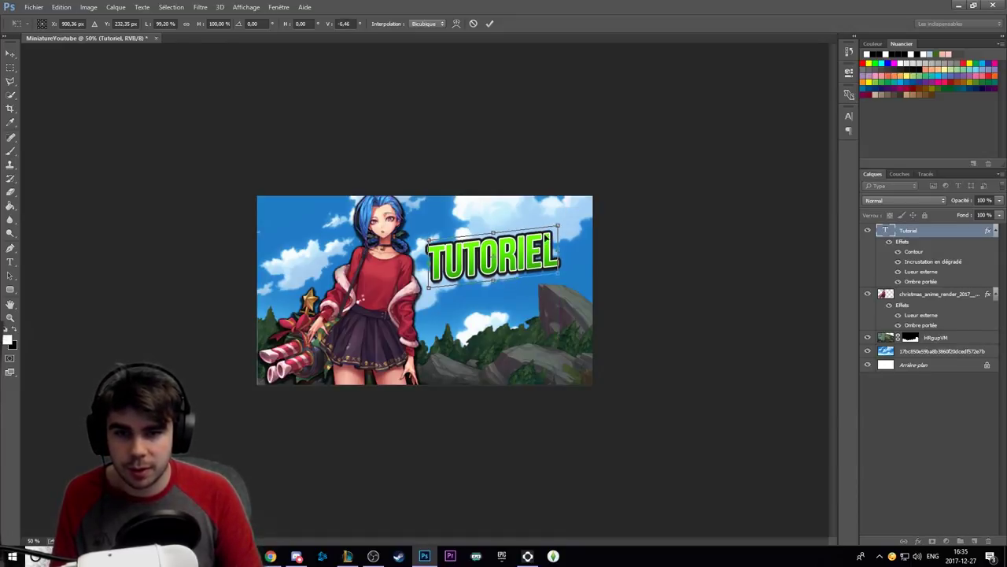
key("Return")
left_click_drag(579, 315, 576, 295)
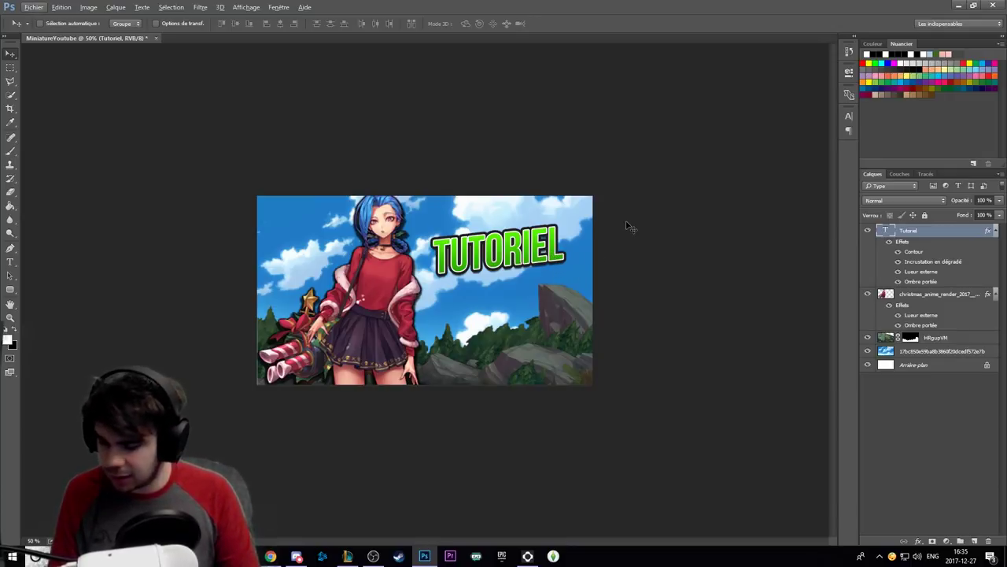
Duplicate the Tutoriel layer as 'Tutoriel copie'.
left_click_drag(511, 244, 518, 294)
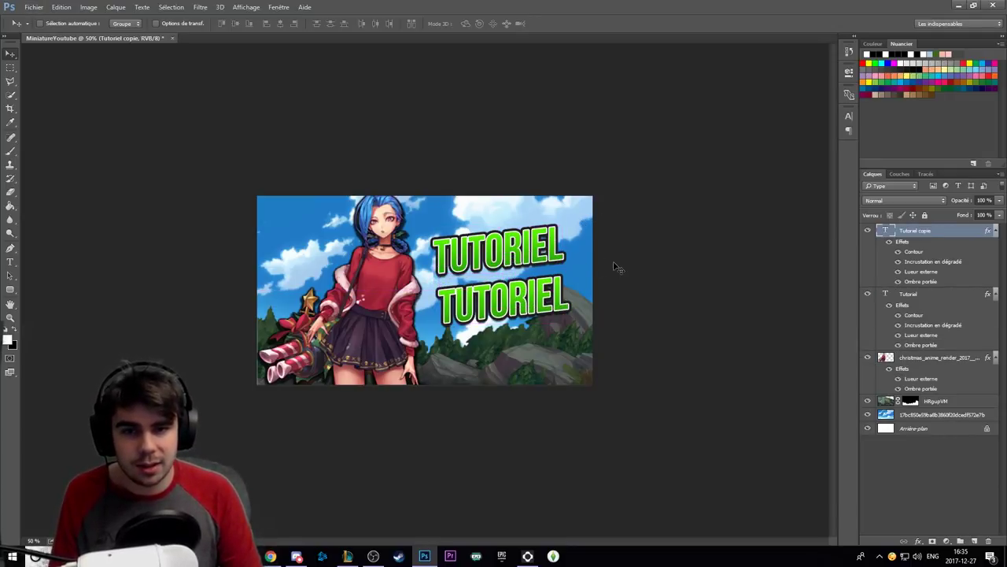
key("ctrl+z")
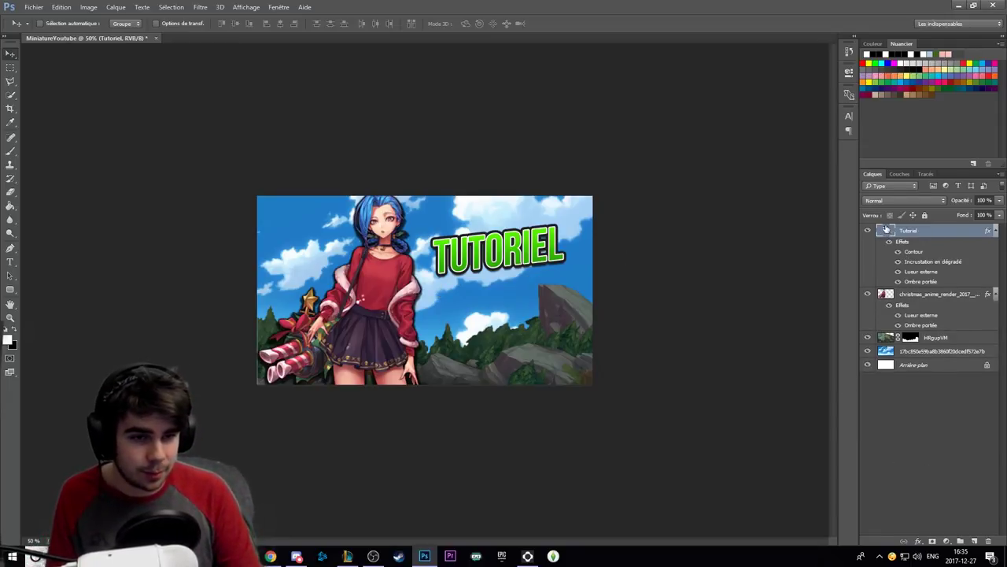
left_click(1001, 174)
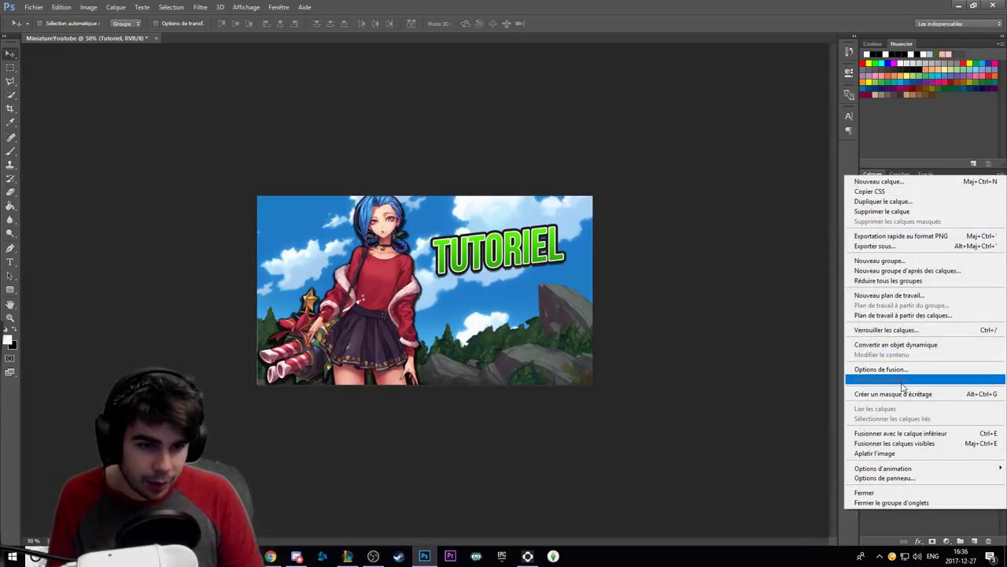
left_click(894, 203)
left_click(596, 173)
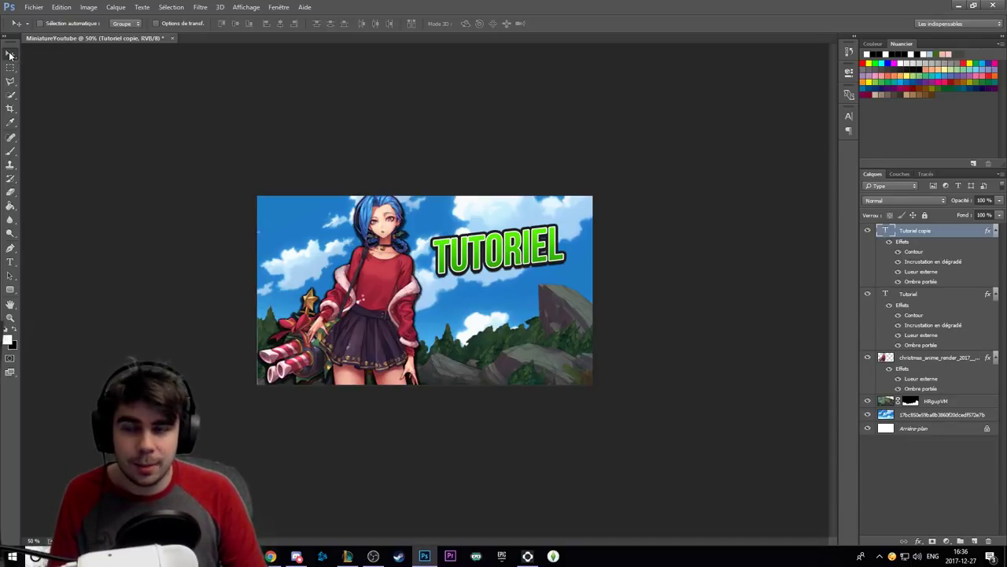
Move the TUTORIEL copy down so it sits directly under the original.
left_click_drag(494, 237, 495, 274)
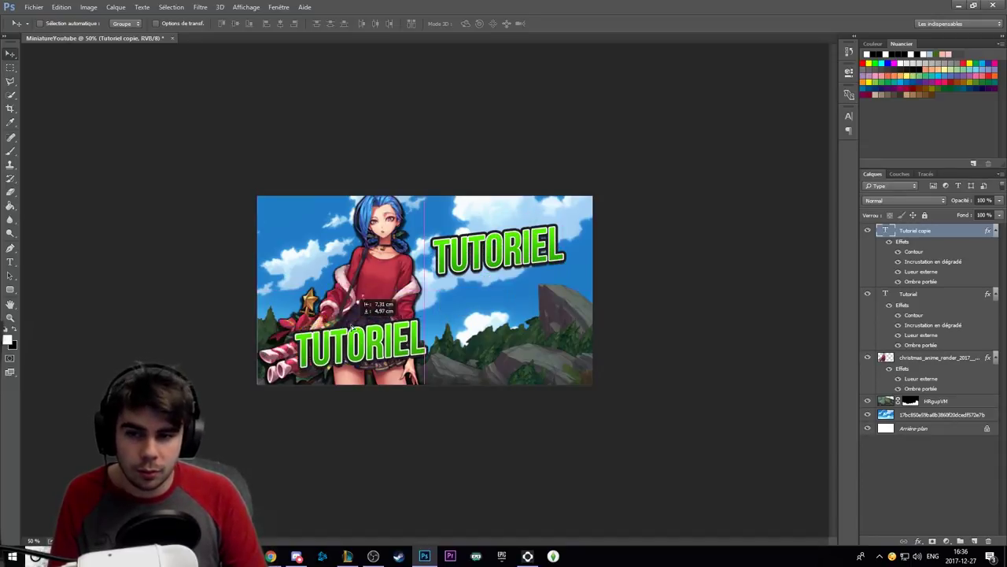
left_click_drag(495, 272, 496, 266)
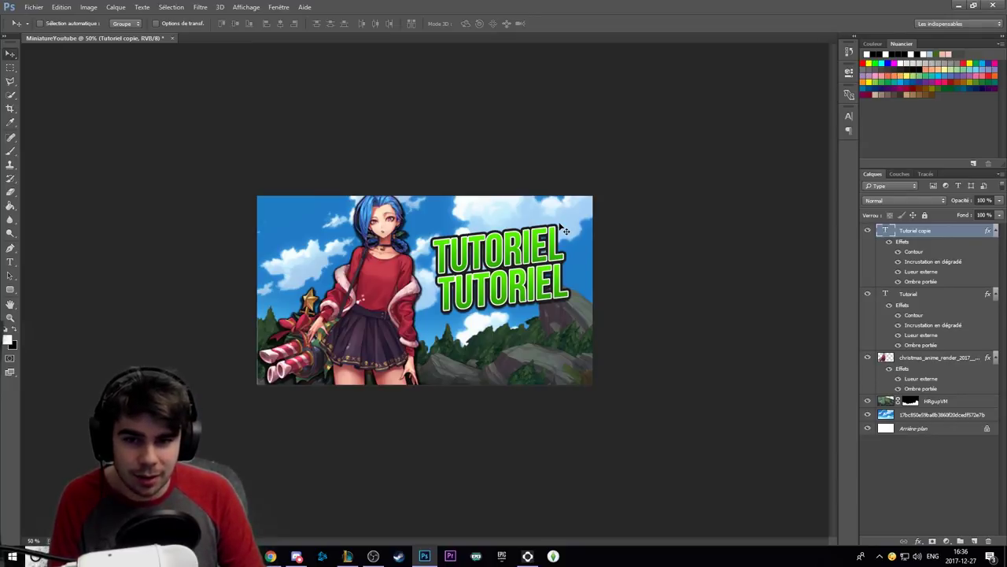
left_click_drag(539, 253, 541, 280)
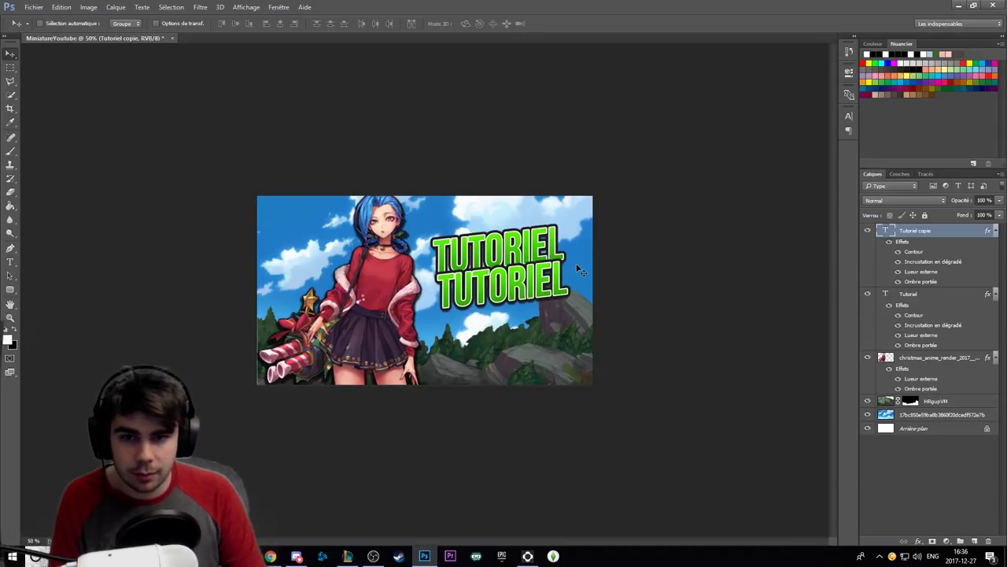
Change the copied title's text to 'Miniature'.
double_click(888, 231)
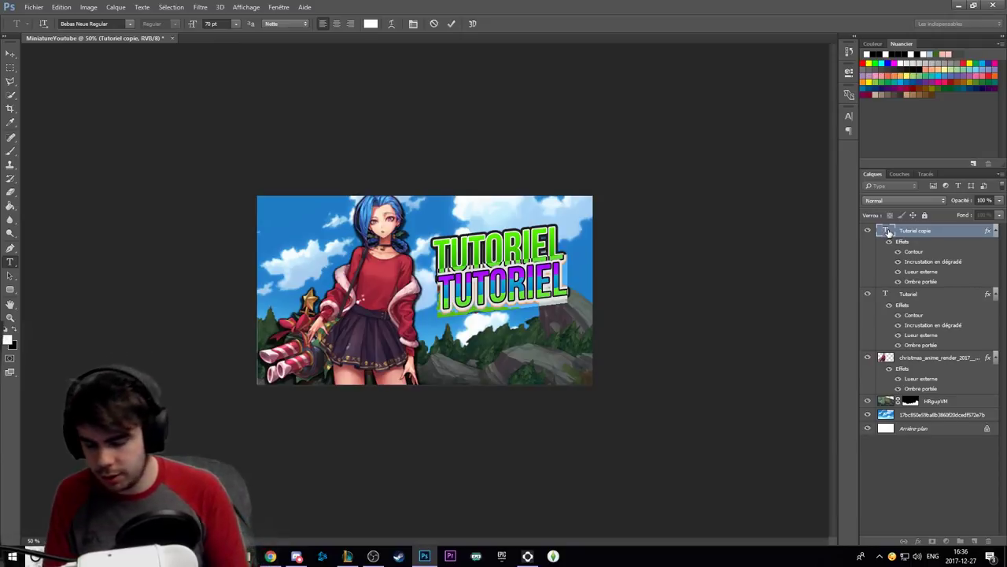
type("Miniature")
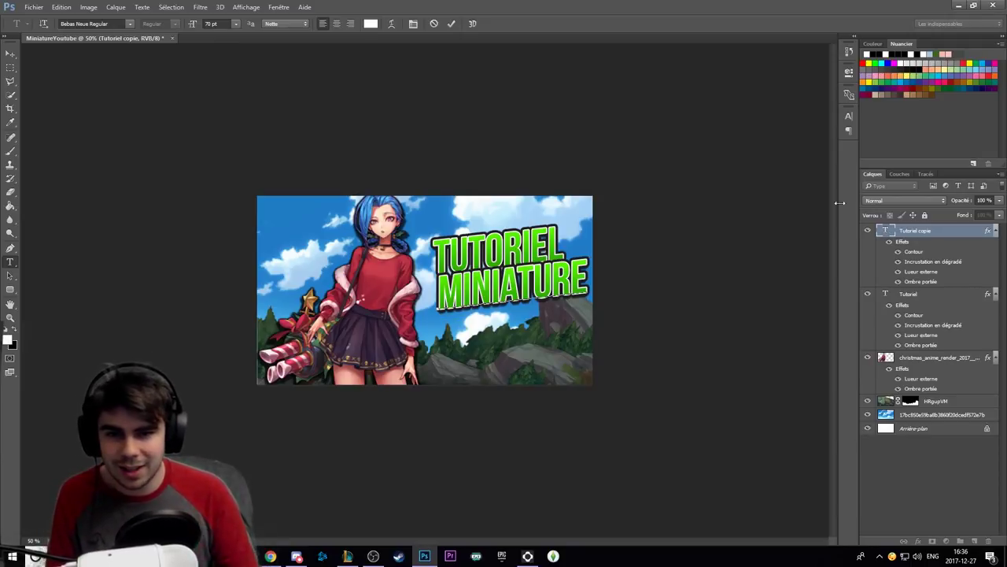
left_click(10, 53)
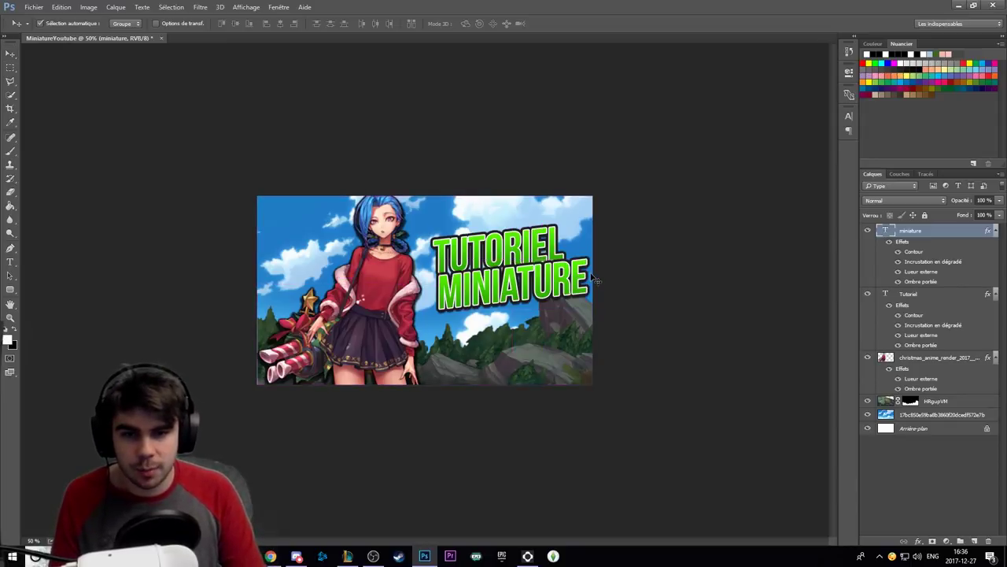
Scale MINIATURE to match TUTORIEL's width and nudge it a few pixels right.
key("ctrl+t")
mouse_move(589, 253)
left_mouse_down()
mouse_move(567, 268)
mouse_move(561, 288)
left_mouse_up()
key("Return")
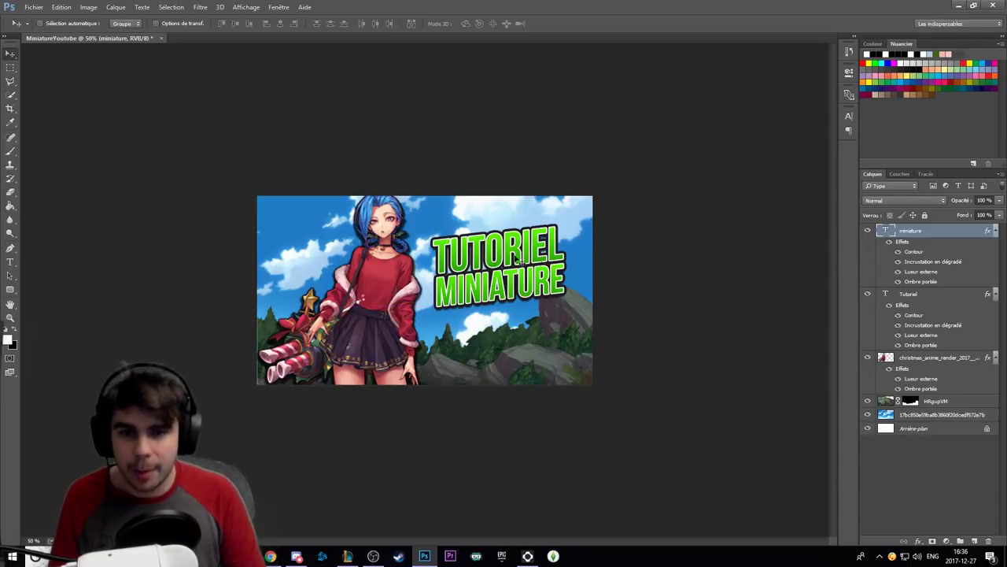
key("ctrl")
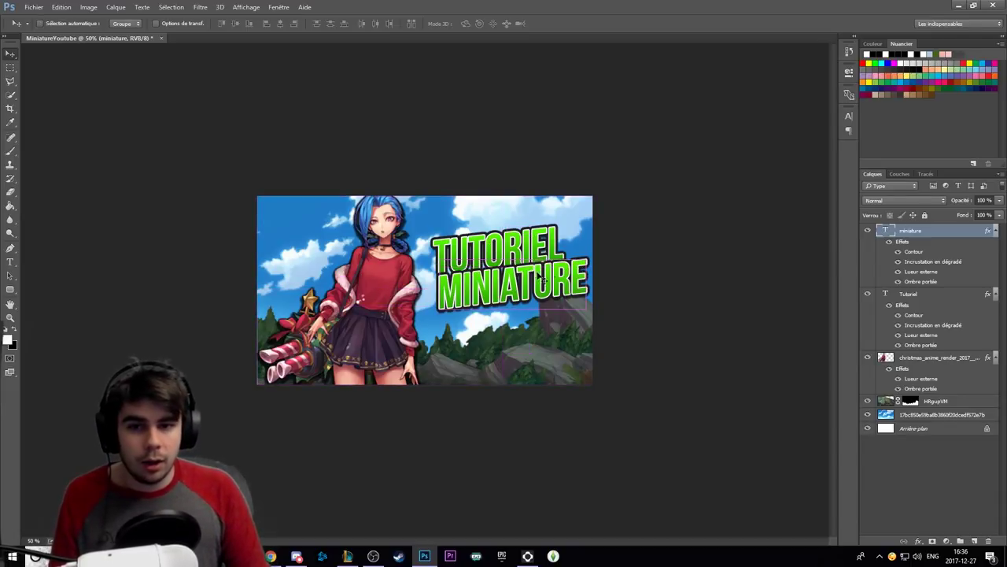
left_click_drag(580, 268, 618, 268)
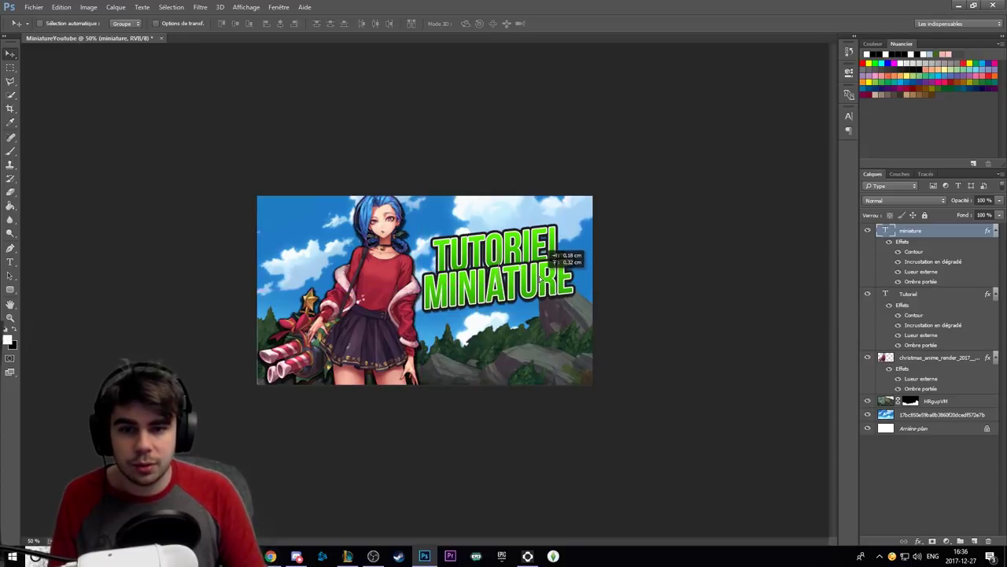
key("Right")
key("Right")
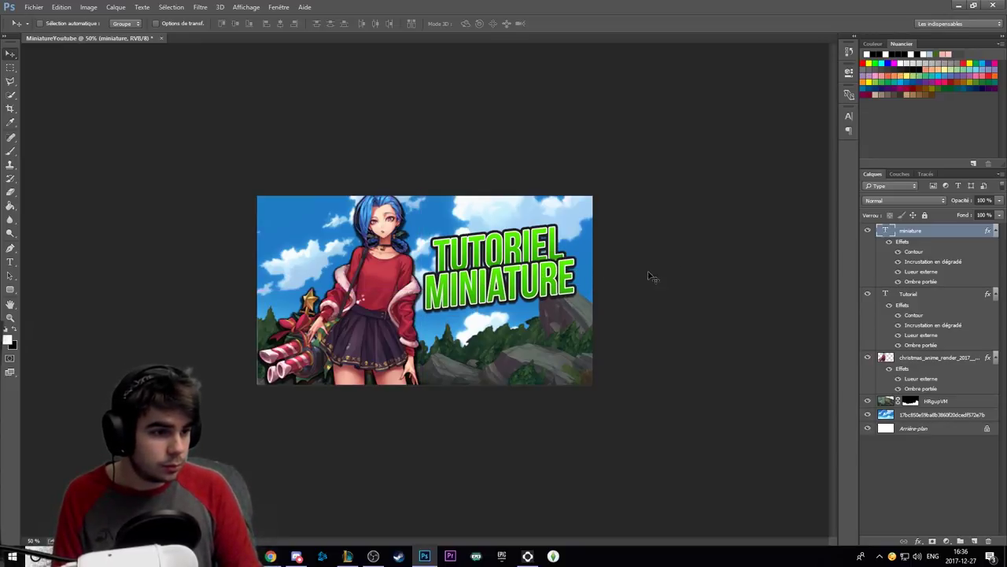
key("Right")
key("Right")
key("Right")
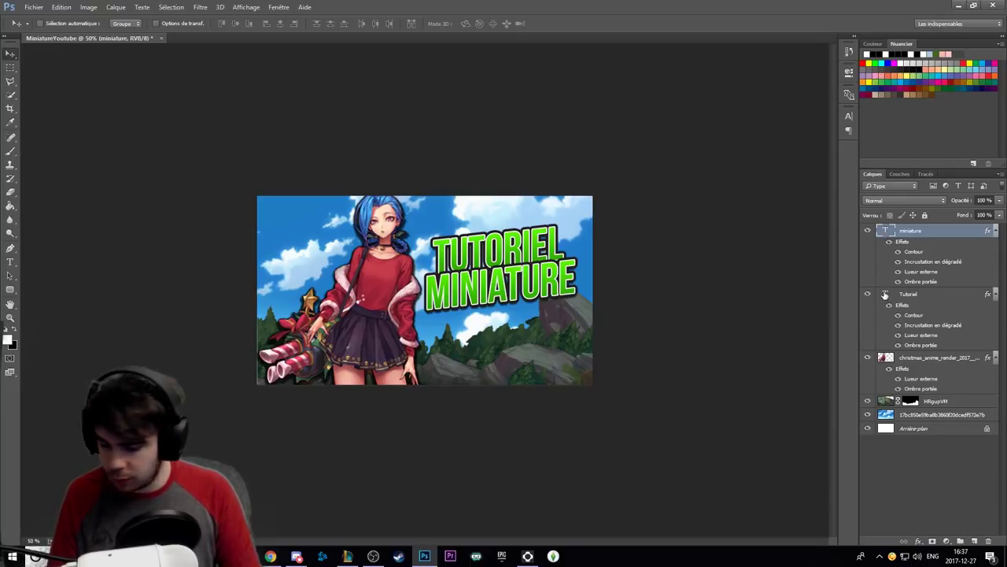
Select both title layers, move them lower, enlarge them slightly and nudge them up a little.
left_click(886, 294, "shift")
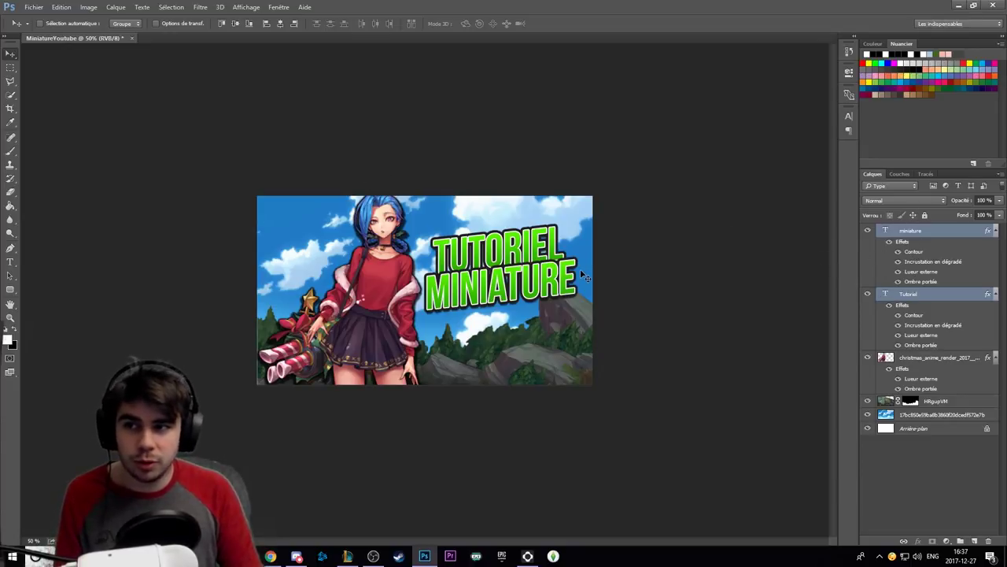
left_click_drag(547, 268, 544, 281)
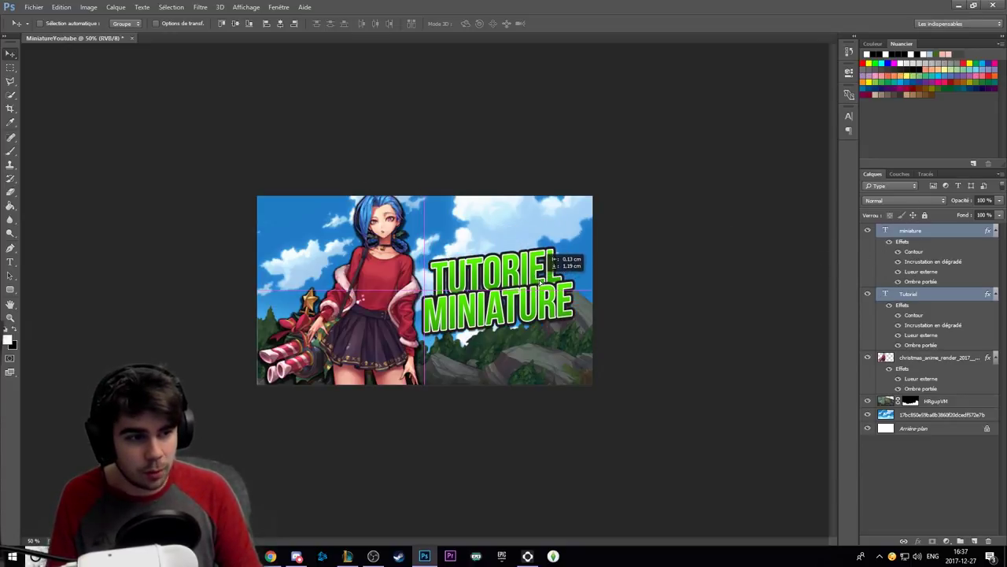
key("ctrl+t")
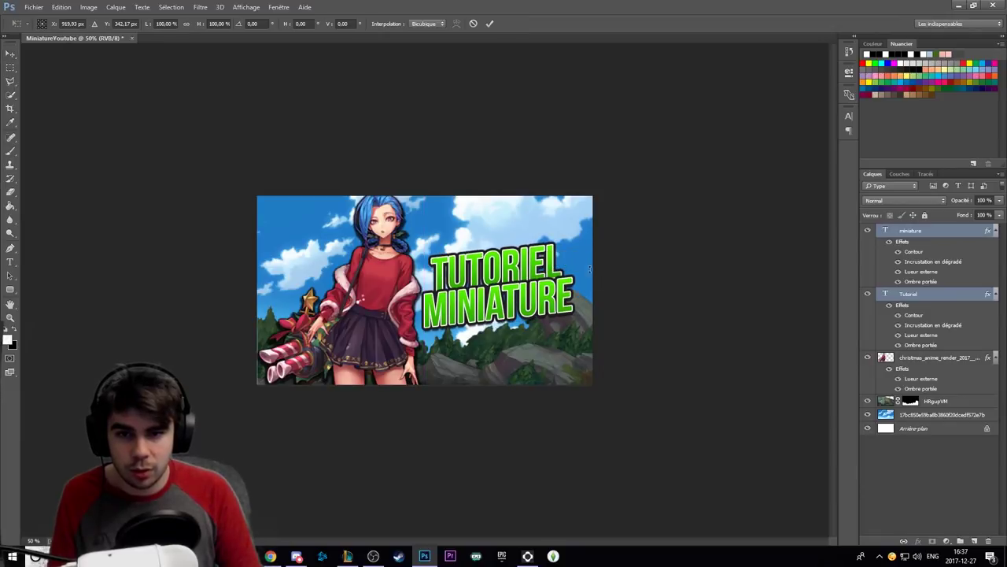
left_click_drag(578, 240, 585, 236)
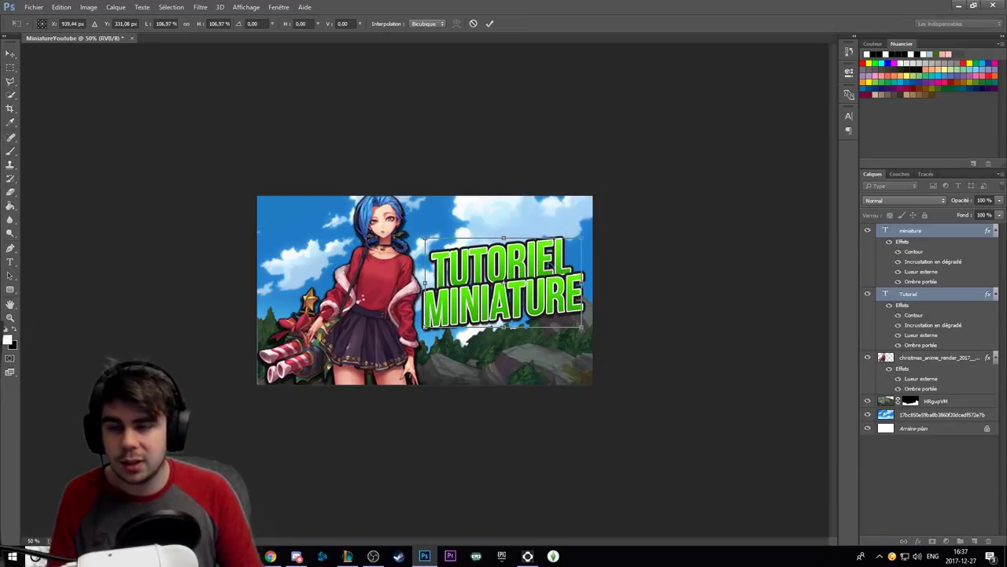
left_click_drag(550, 267, 546, 271)
key("Return")
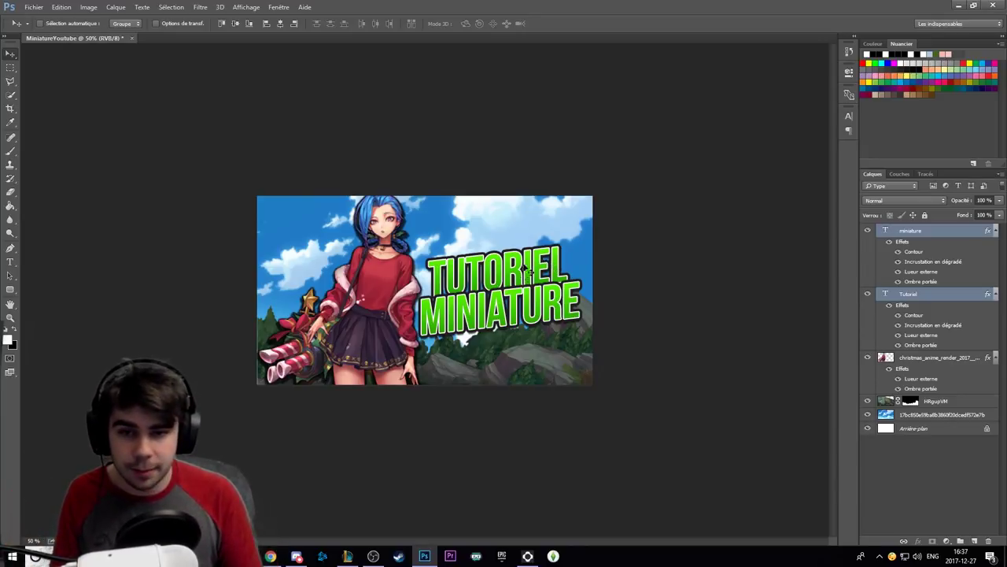
key("shift+Up")
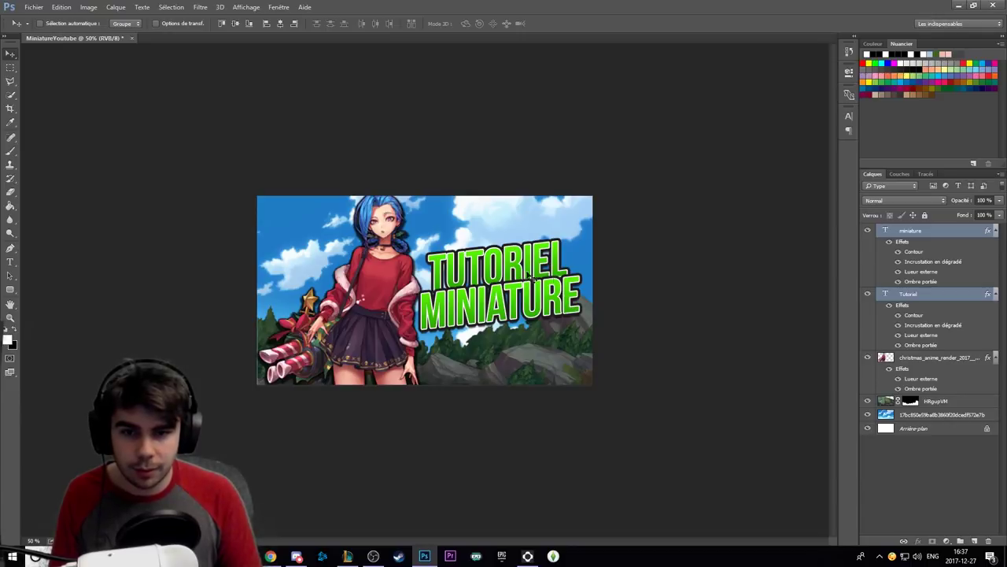
left_click(890, 230)
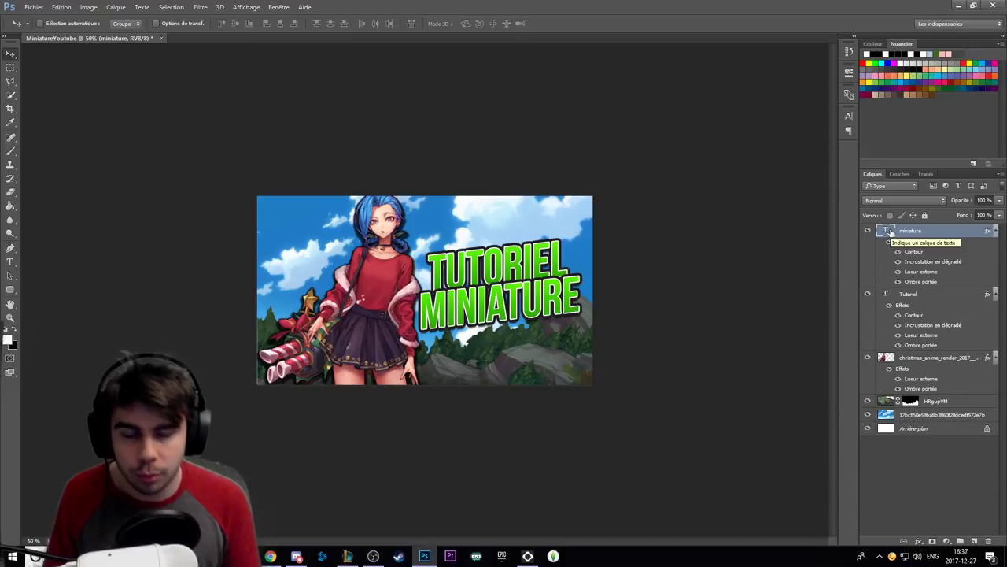
double_click(919, 261)
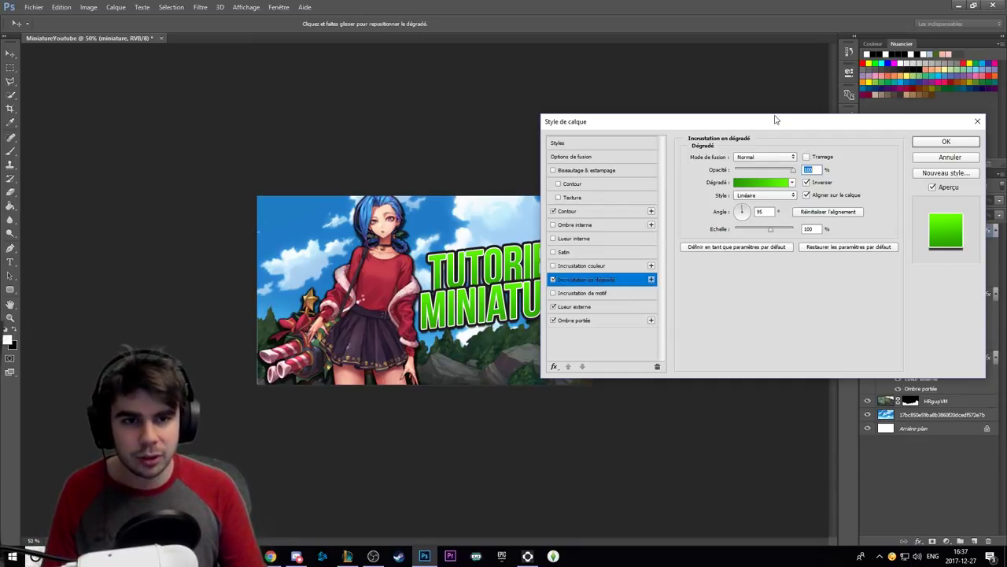
mouse_move(776, 120)
left_mouse_down()
mouse_move(777, 267)
mouse_move(765, 151)
left_mouse_up()
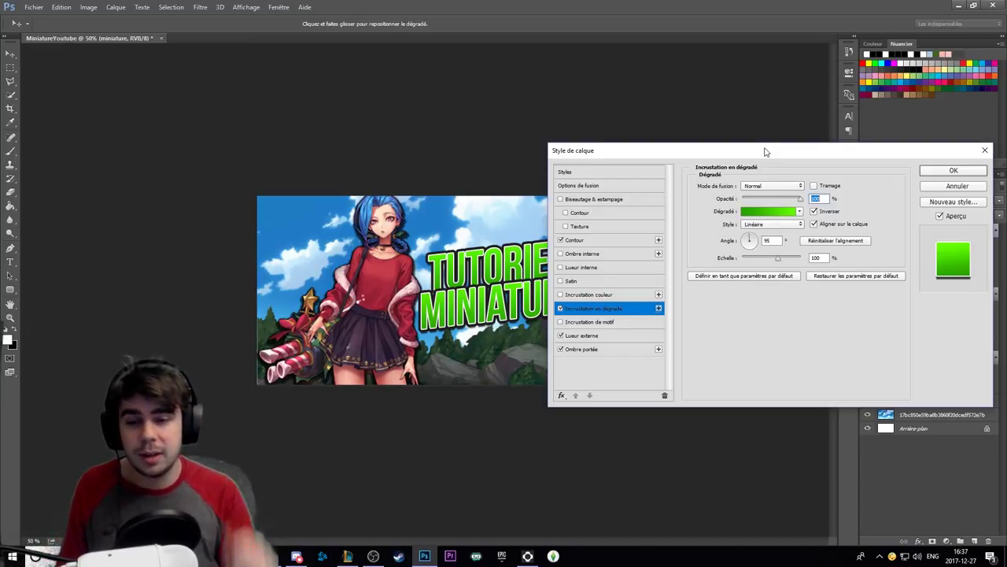
mouse_move(711, 151)
left_mouse_down()
mouse_move(721, 153)
mouse_move(714, 148)
left_mouse_up()
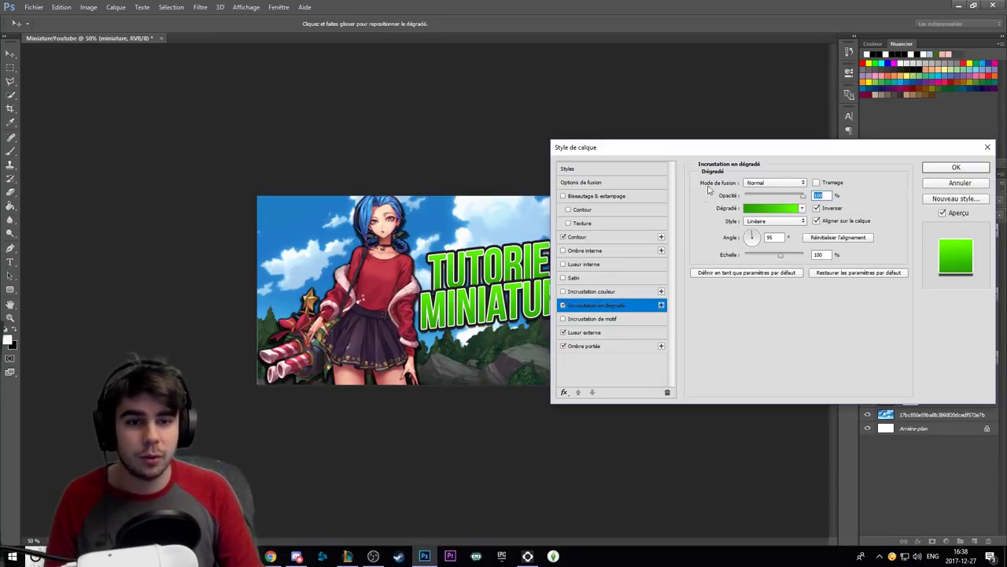
left_click(765, 209)
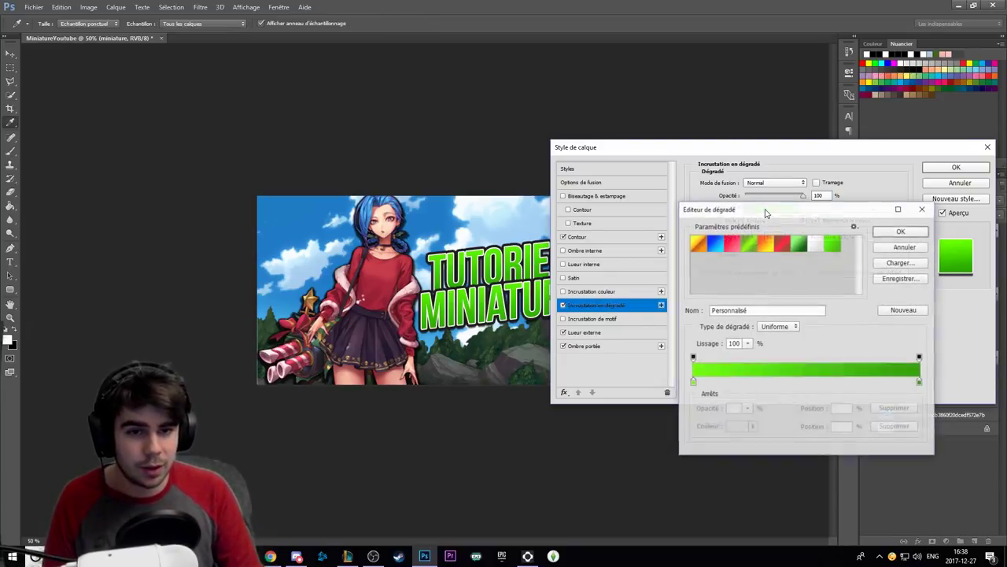
left_click(768, 244)
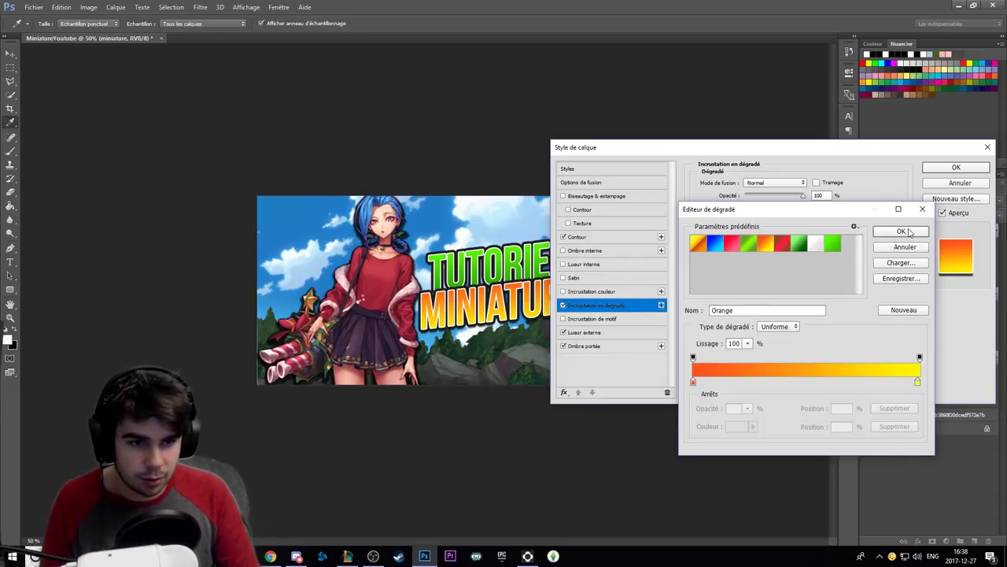
left_click(919, 383)
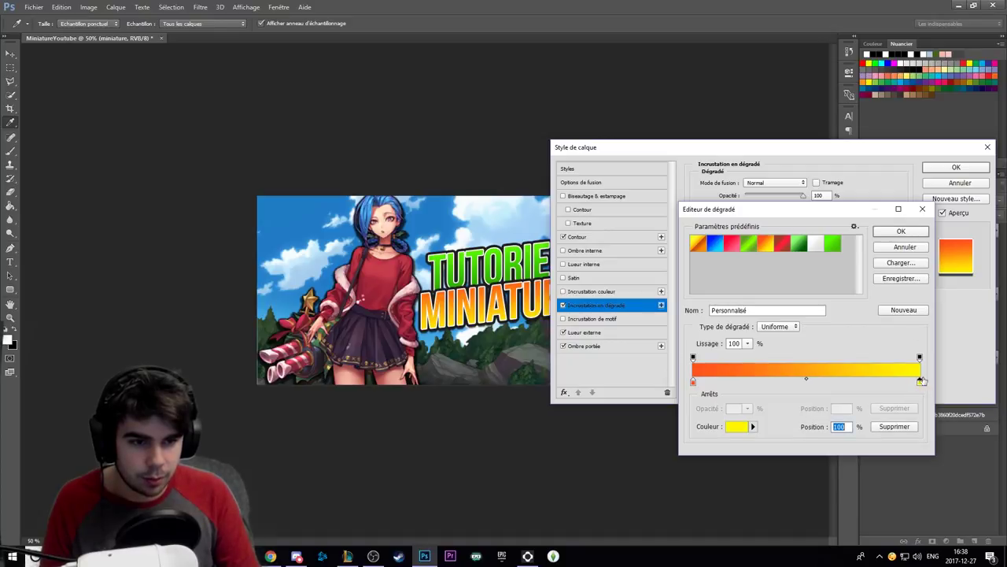
left_click(824, 246)
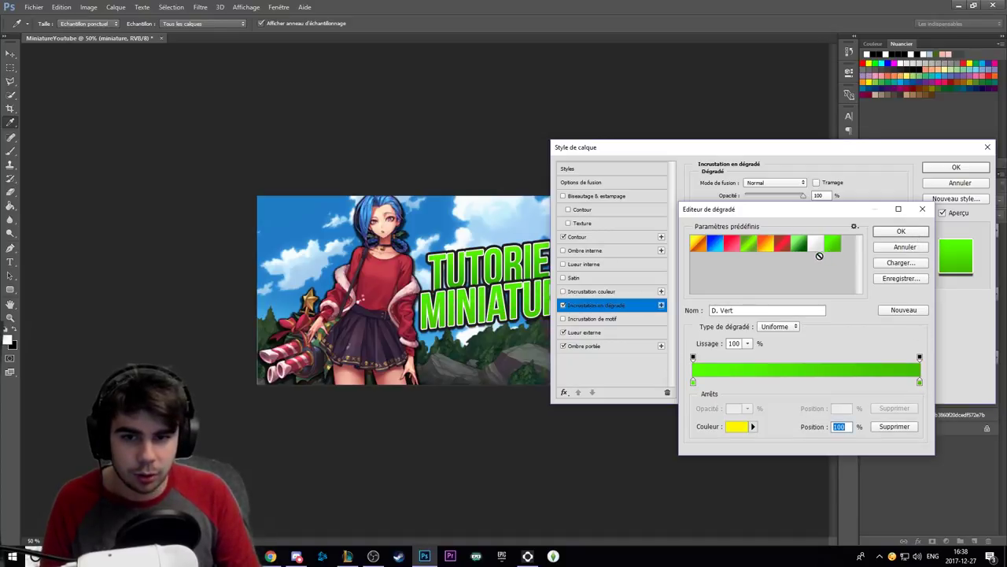
left_click(902, 233)
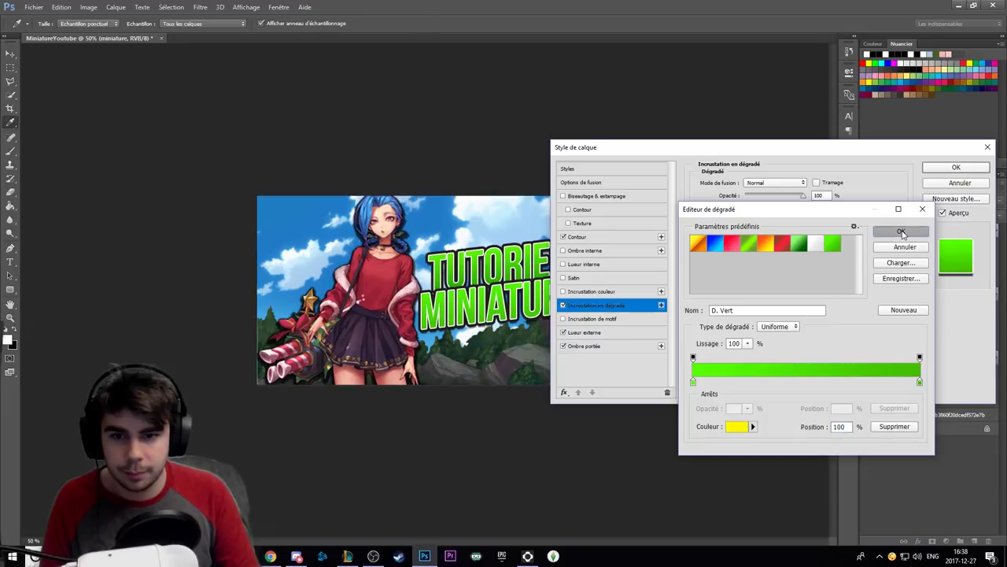
left_click_drag(774, 149, 868, 128)
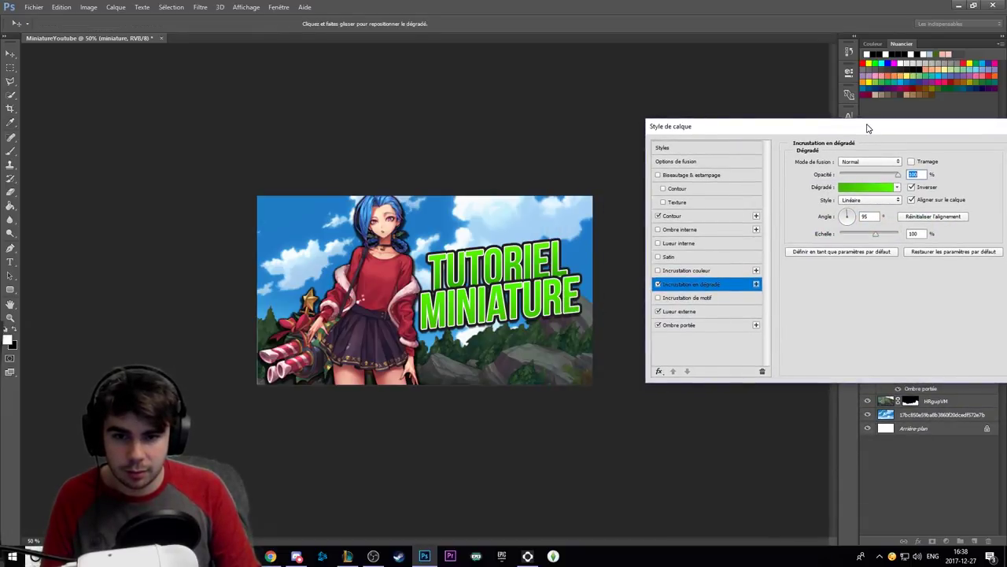
mouse_move(868, 127)
left_mouse_down()
mouse_move(780, 132)
mouse_move(804, 139)
left_mouse_up()
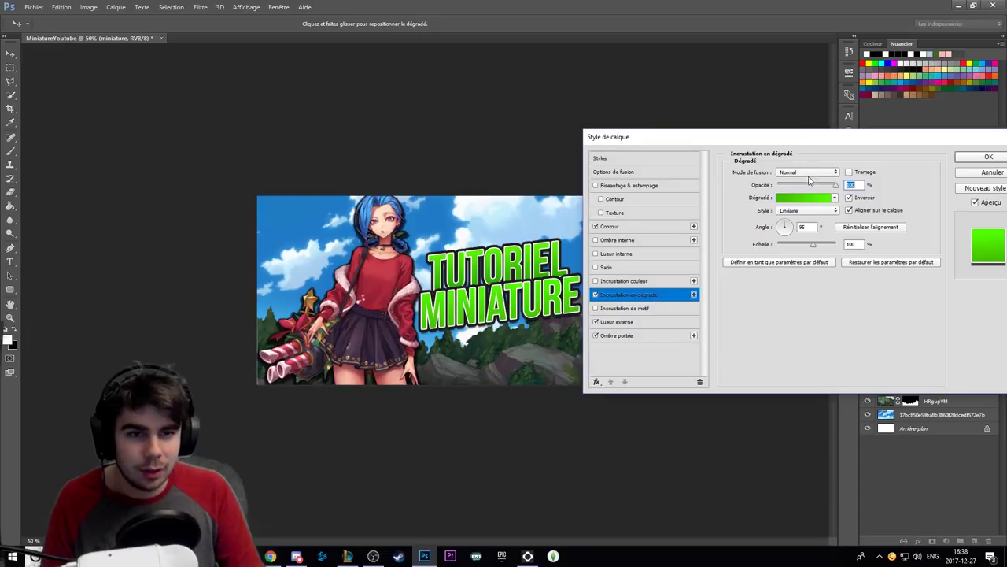
left_click(798, 197)
left_click(904, 247)
left_click(989, 156)
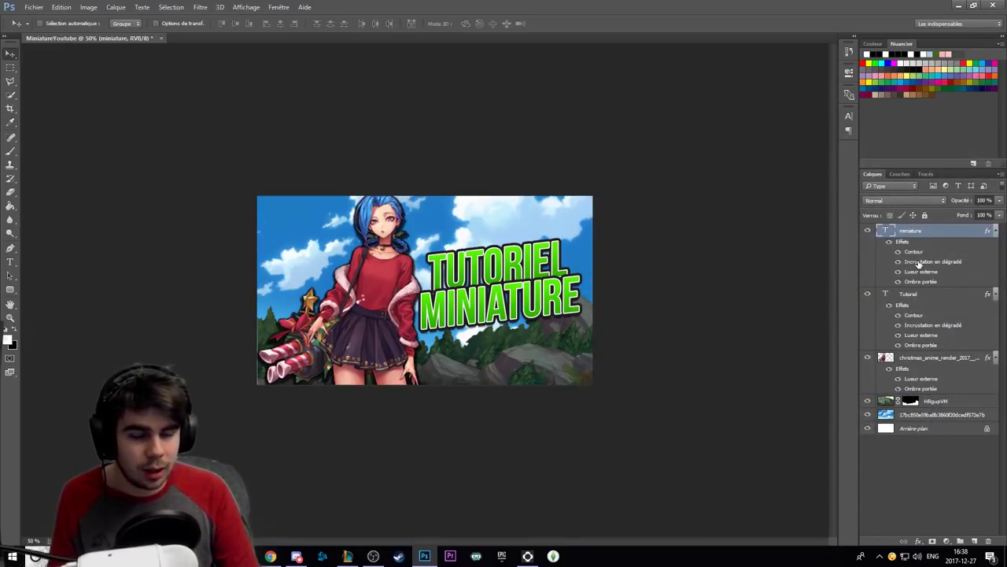
Reopen MINIATURE's Gradient Overlay settings and bring up the Gradient Editor.
double_click(919, 262)
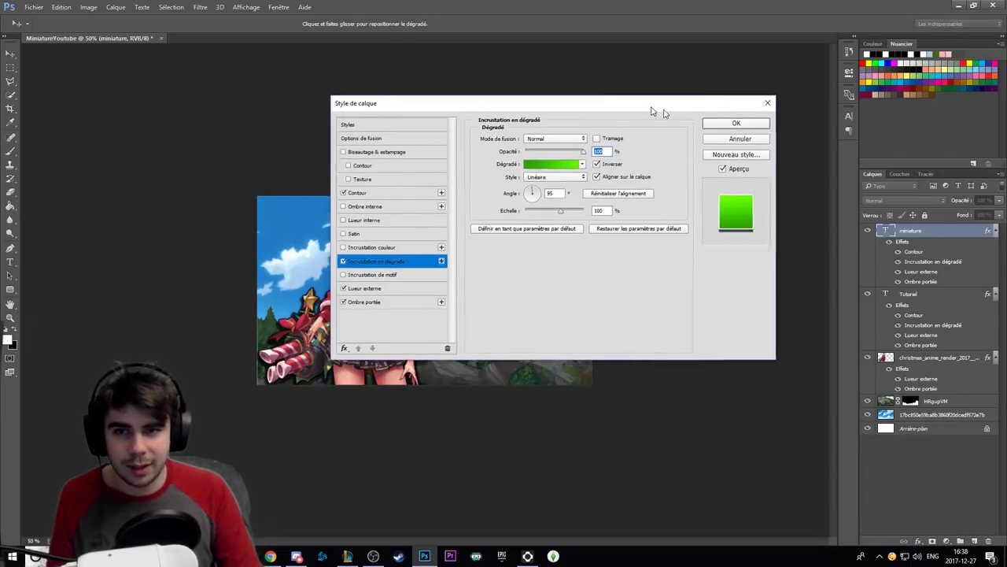
left_click_drag(652, 111, 768, 140)
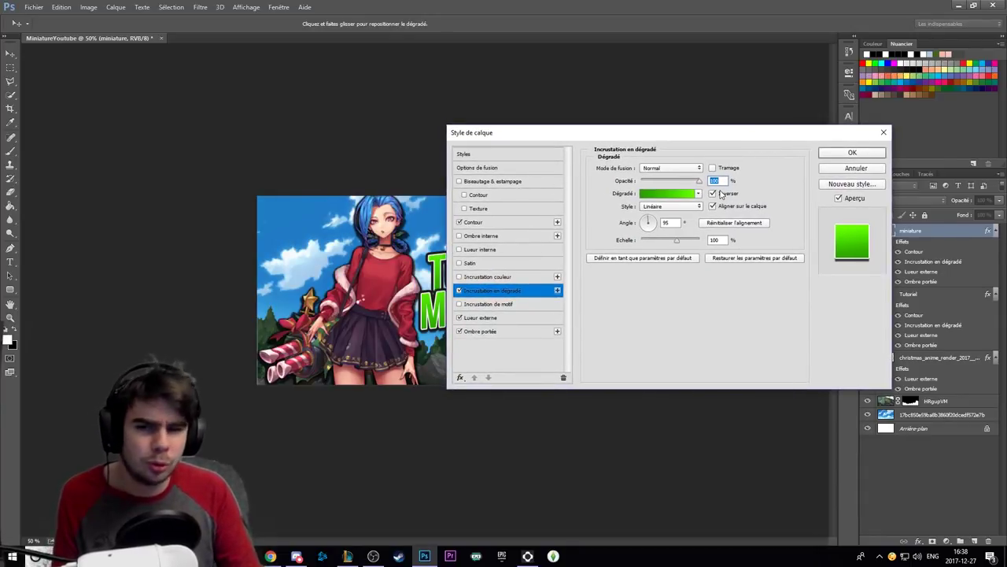
left_click(672, 197)
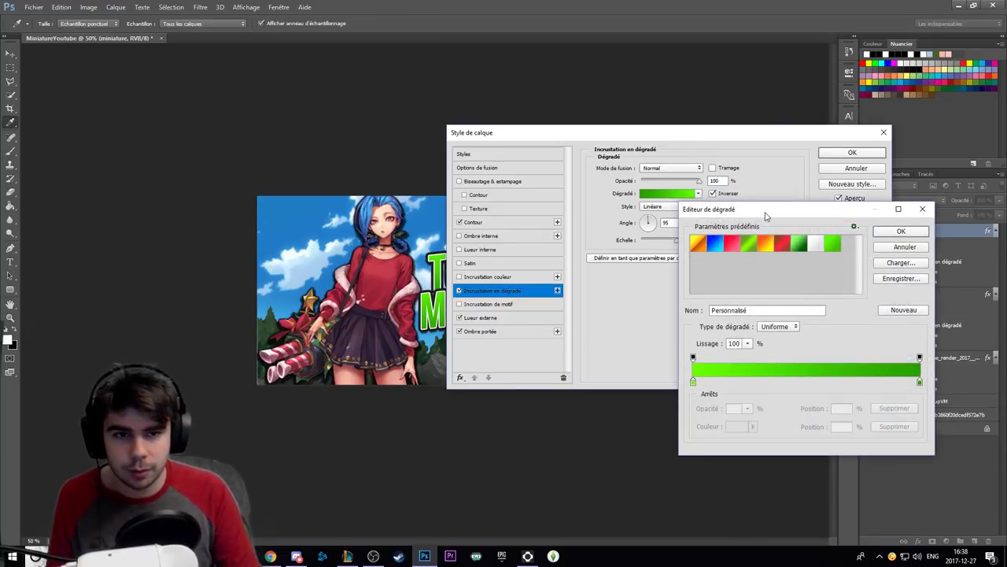
mouse_move(766, 215)
left_mouse_down()
mouse_move(331, 251)
mouse_move(539, 226)
left_mouse_up()
left_click(684, 264)
mouse_move(687, 137)
left_mouse_down()
mouse_move(806, 101)
mouse_move(854, 203)
mouse_move(875, 190)
left_mouse_up()
left_click(846, 247)
mouse_move(588, 236)
left_mouse_down()
mouse_move(760, 292)
mouse_move(783, 259)
left_mouse_up()
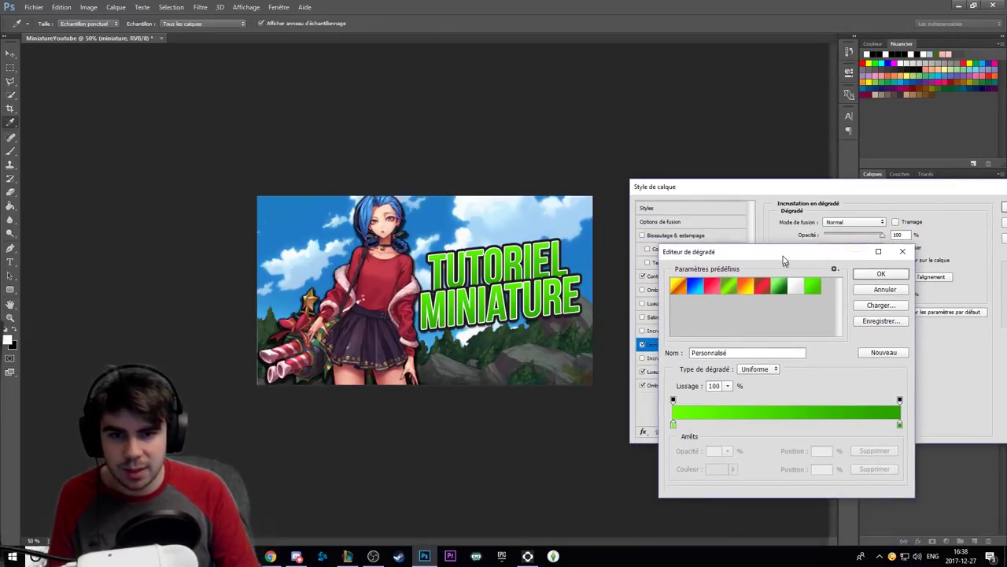
Set the gradient's start colour stop at position 0 to yellow (fffc00).
left_click(673, 423)
left_click(675, 437)
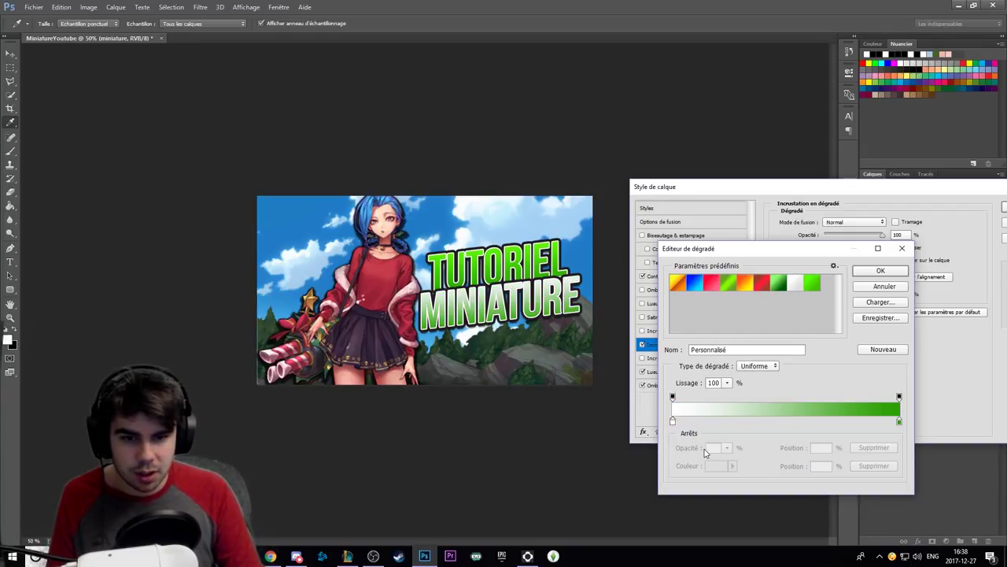
left_click(686, 422)
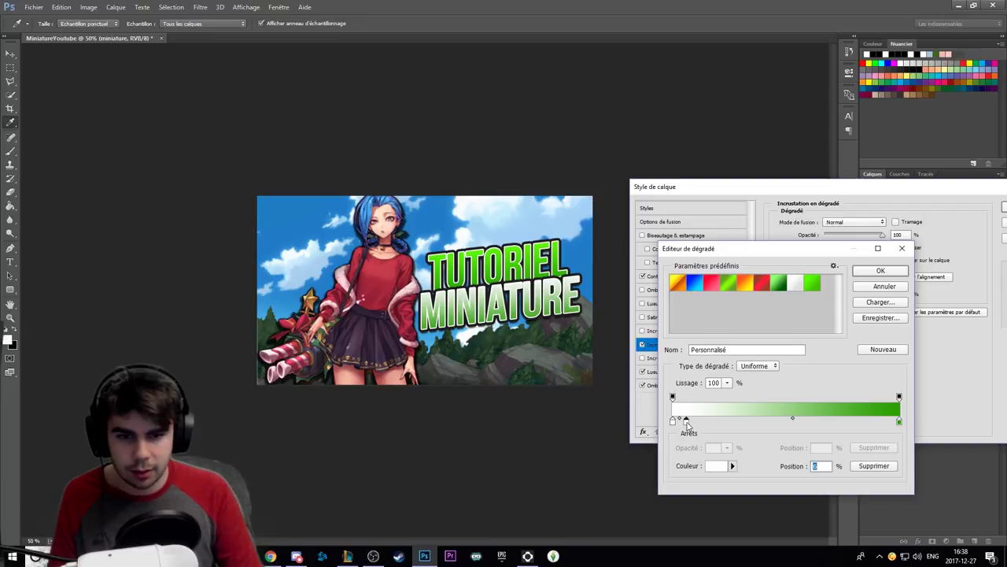
left_click_drag(686, 423, 673, 422)
left_click(504, 299)
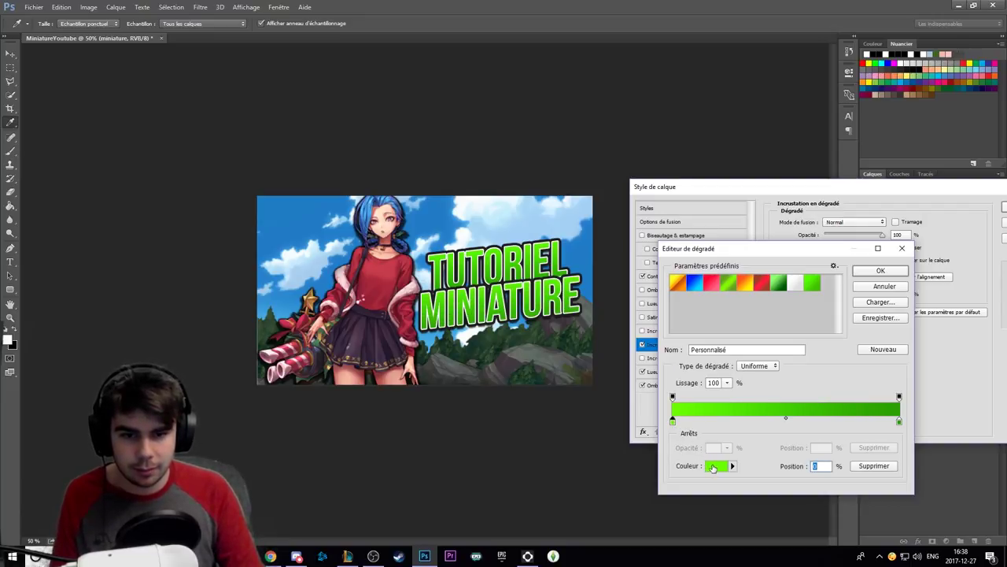
left_click(713, 467)
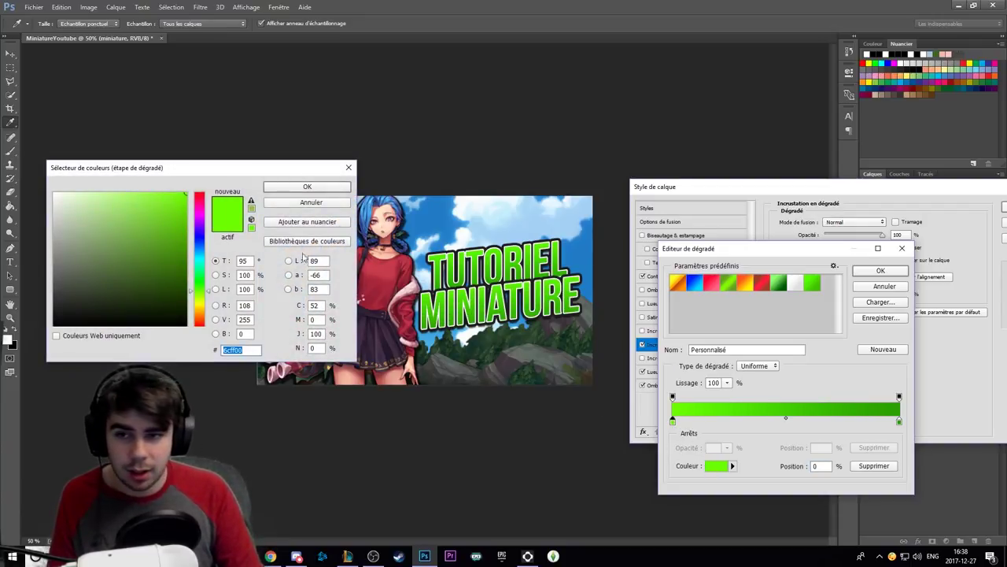
left_click_drag(263, 170, 233, 92)
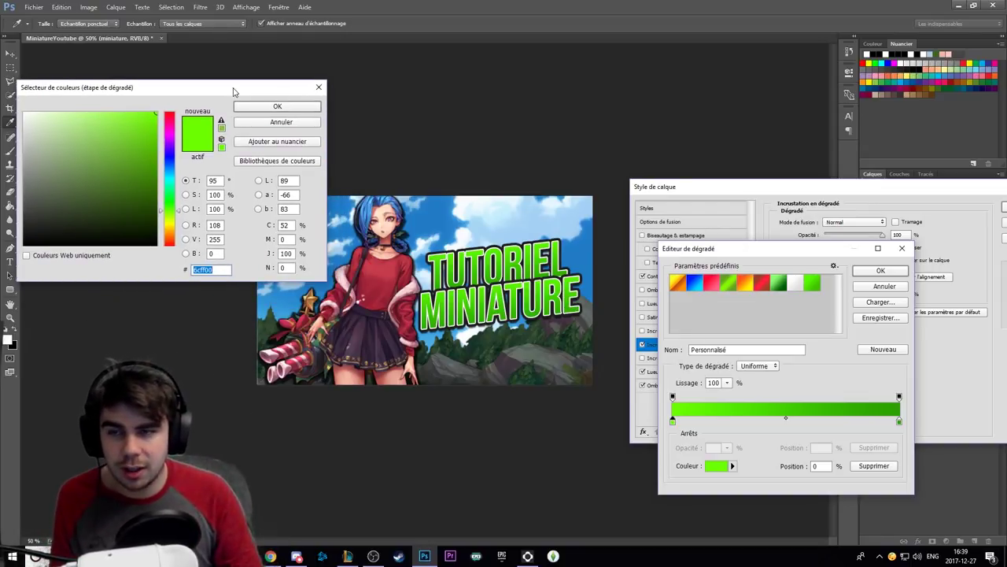
left_click_drag(186, 92, 193, 81)
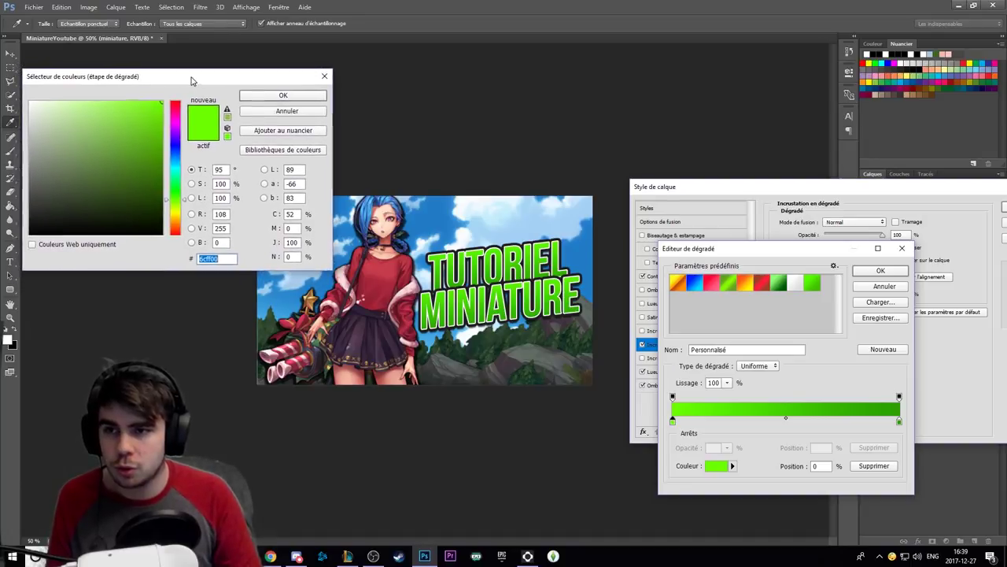
left_click(177, 227)
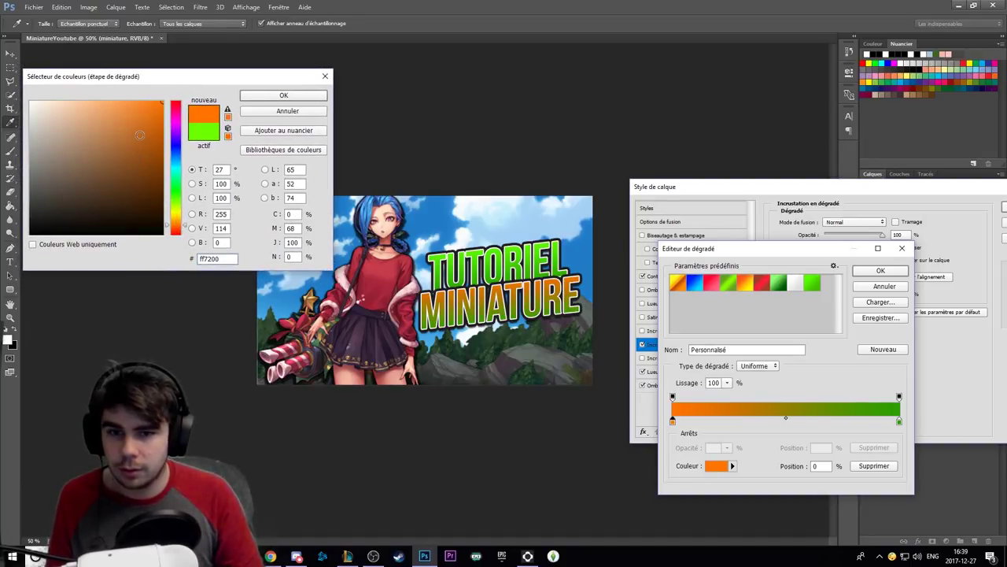
left_click(175, 213)
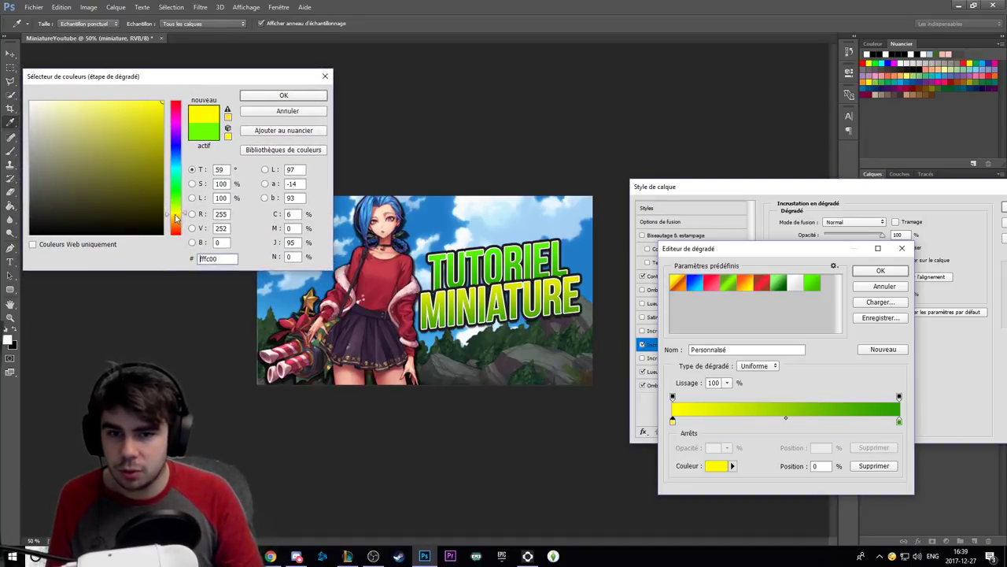
left_click_drag(176, 214, 174, 218)
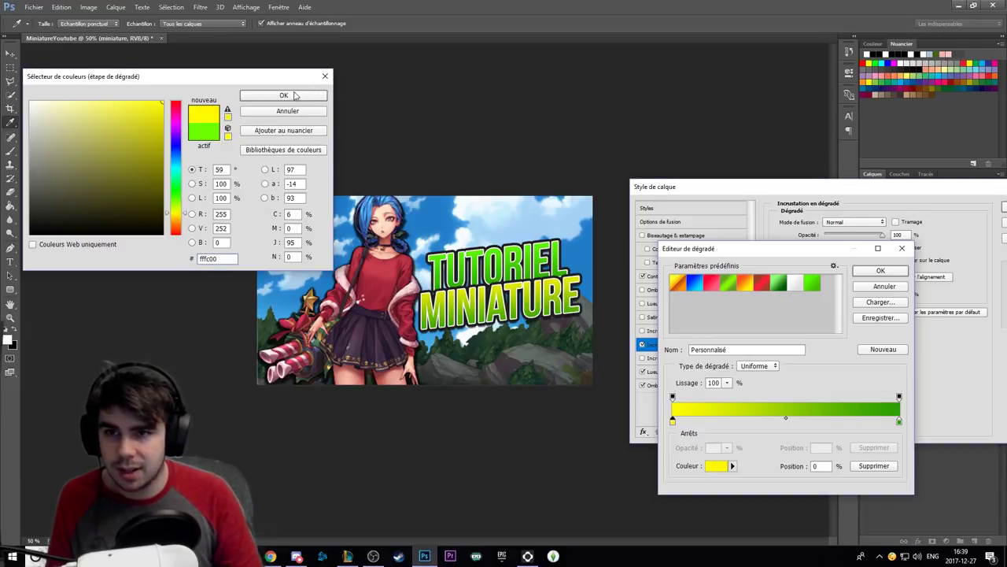
left_click(283, 95)
Set the gradient's end stop to red-orange (ff3c00) and accept the new gradient.
left_click(901, 424)
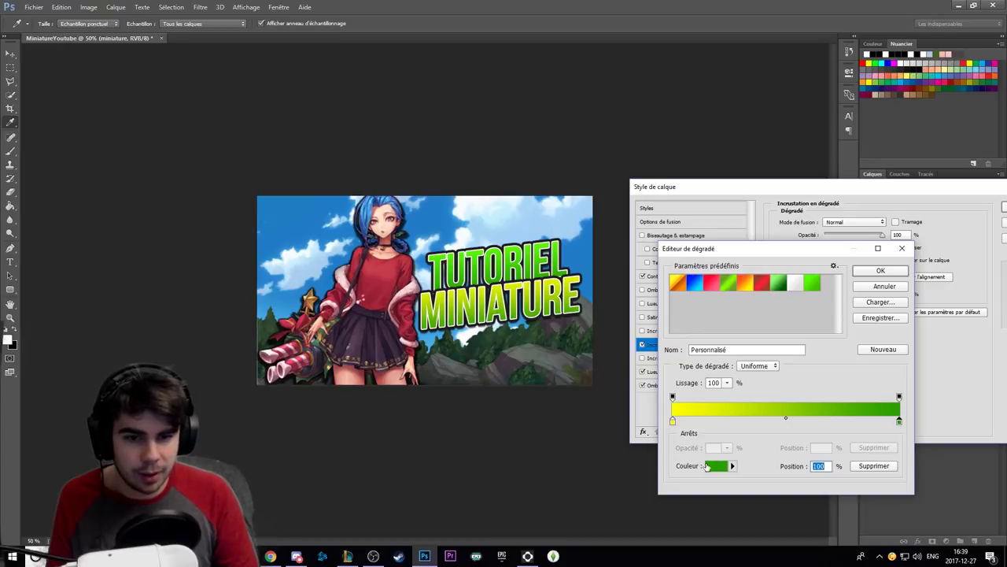
left_click(707, 466)
left_click(176, 227)
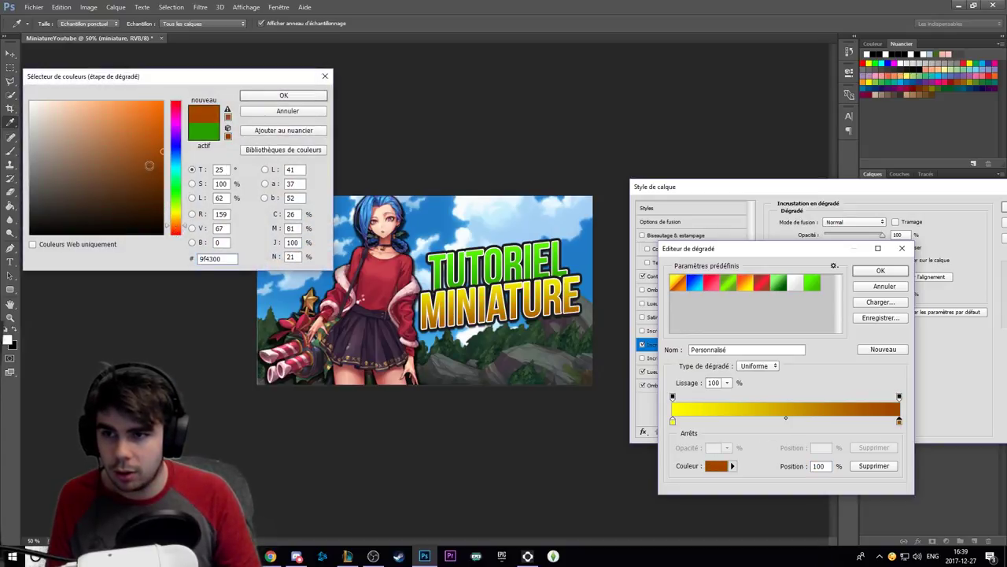
left_click_drag(150, 166, 177, 96)
left_click(176, 232)
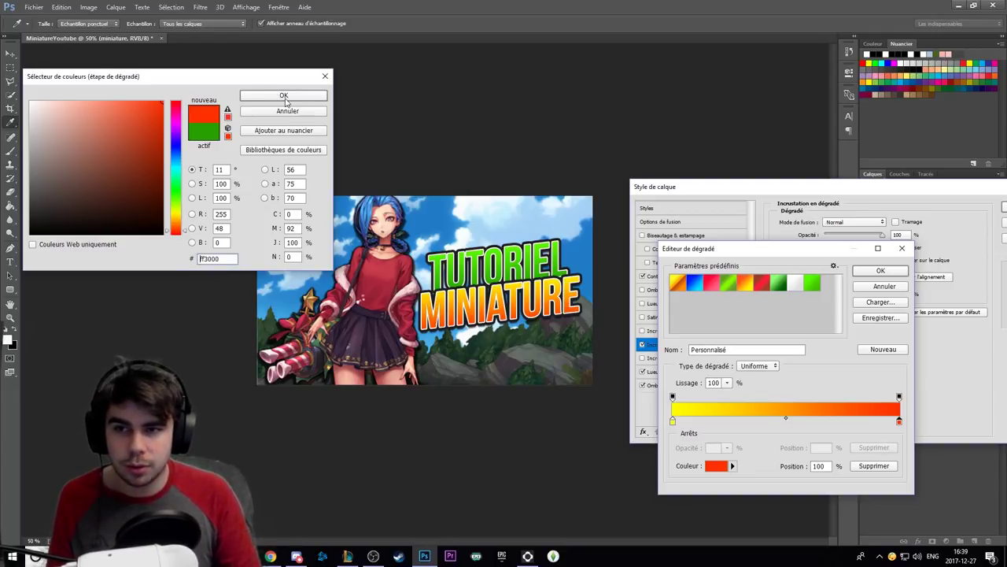
left_click(284, 96)
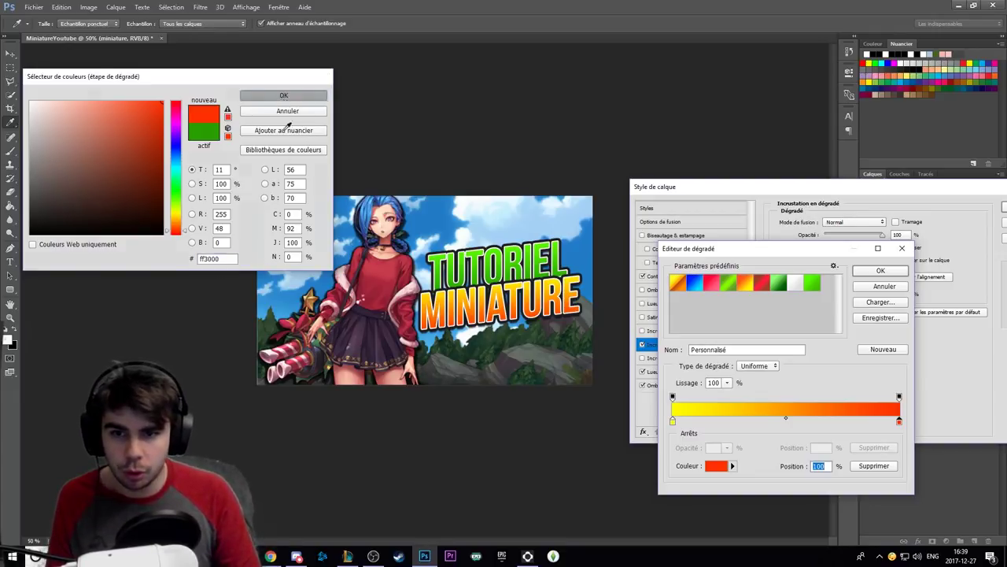
left_click(880, 268)
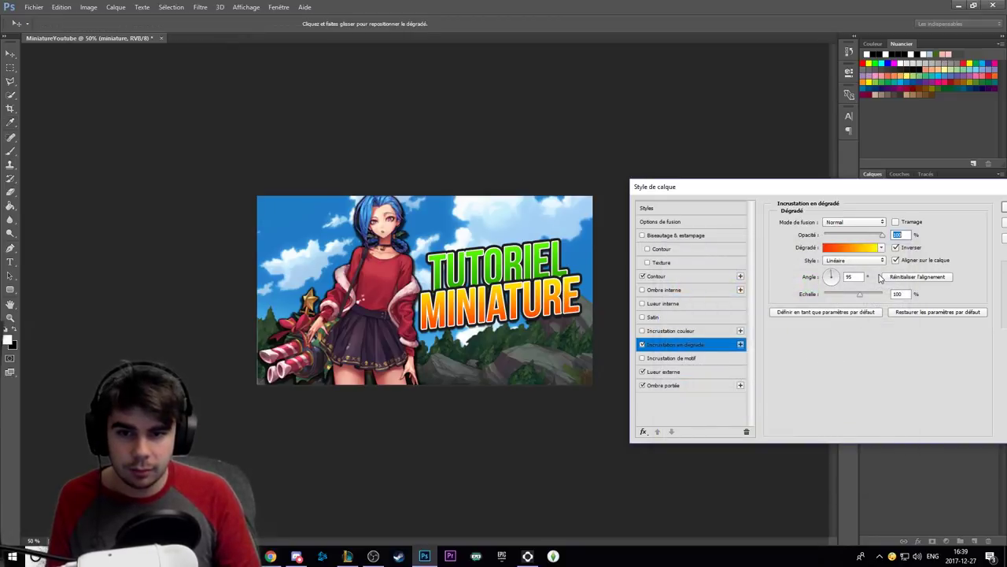
Commit MINIATURE's yellow-to-orange gradient style and bring up the adjustment layer list.
left_click_drag(846, 190, 842, 189)
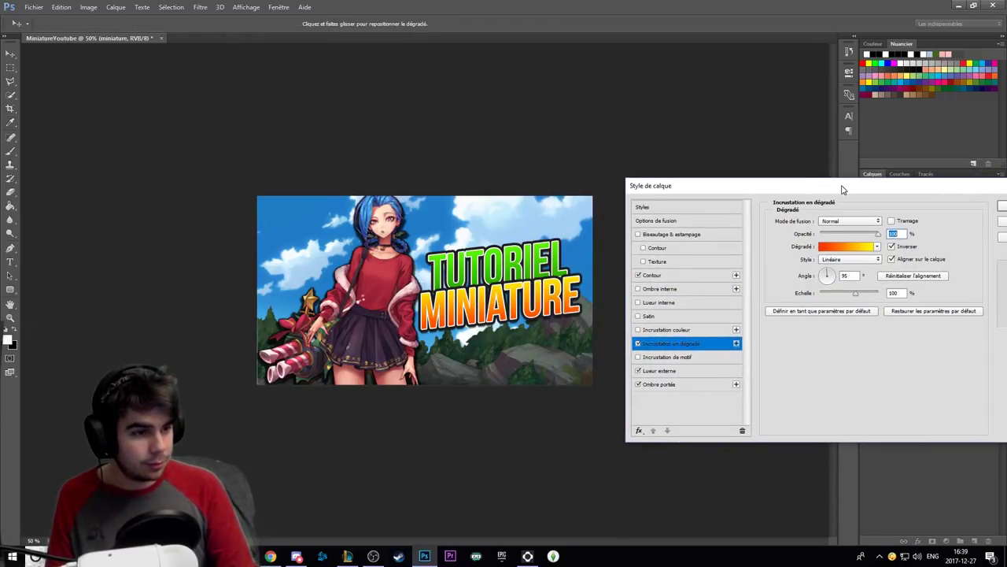
left_click_drag(842, 189, 711, 186)
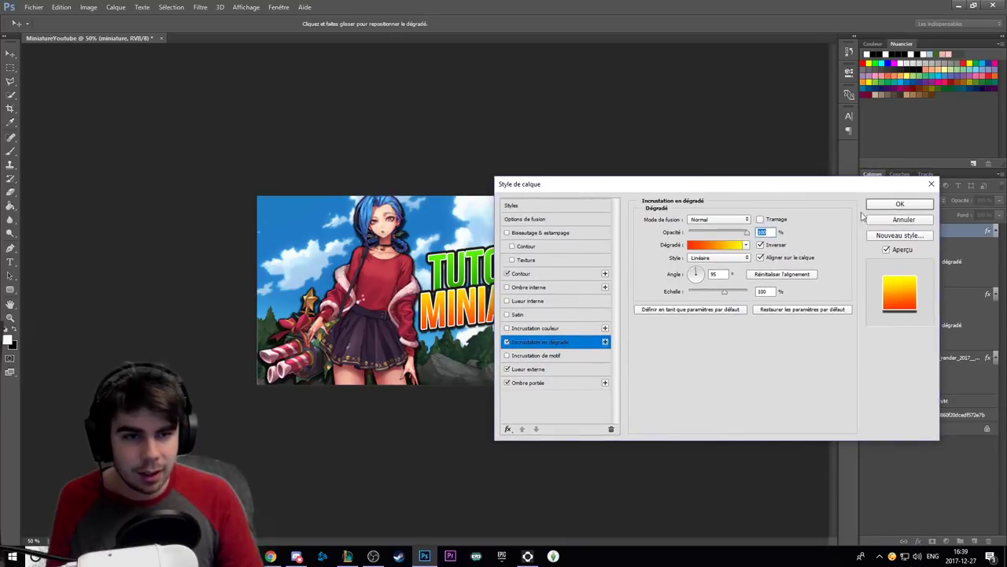
left_click(899, 205)
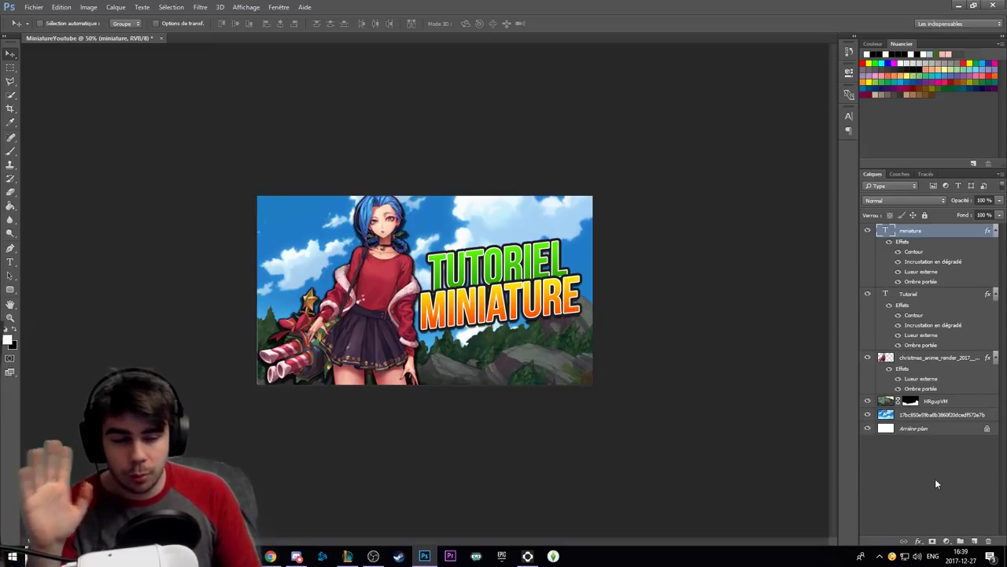
left_click(947, 543)
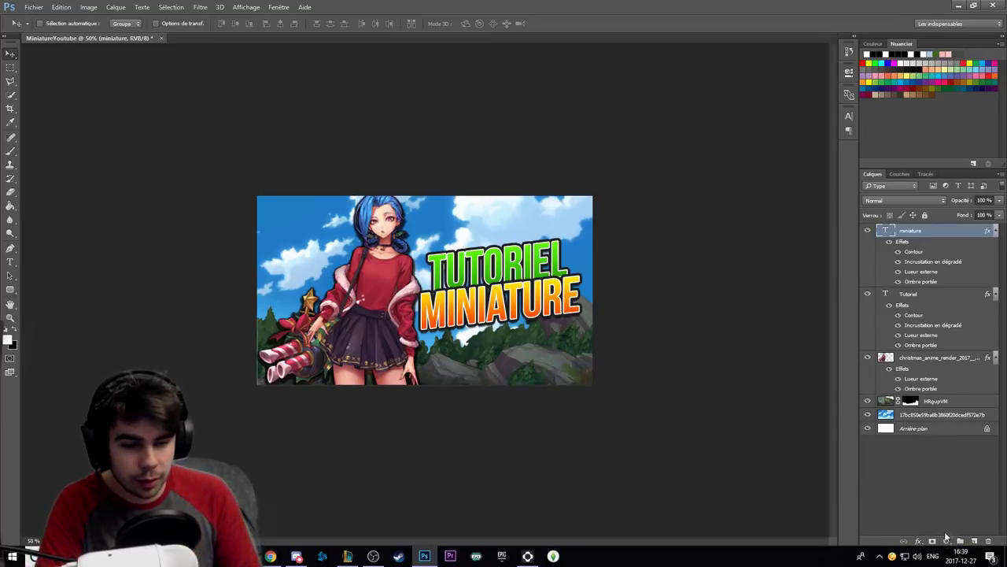
left_click(947, 542)
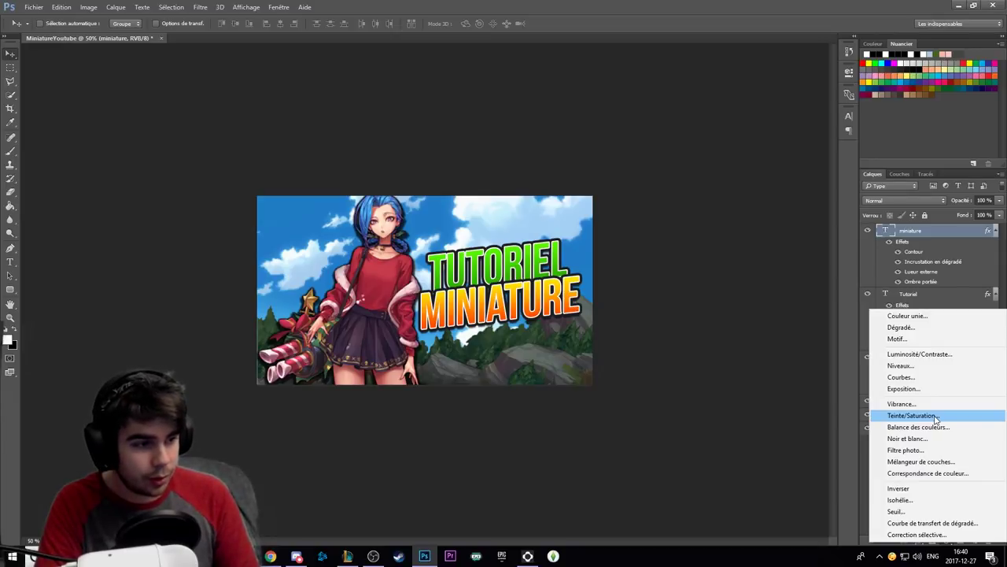
Add a Hue/Saturation adjustment layer with Saturation raised to about +15.
left_click(935, 417)
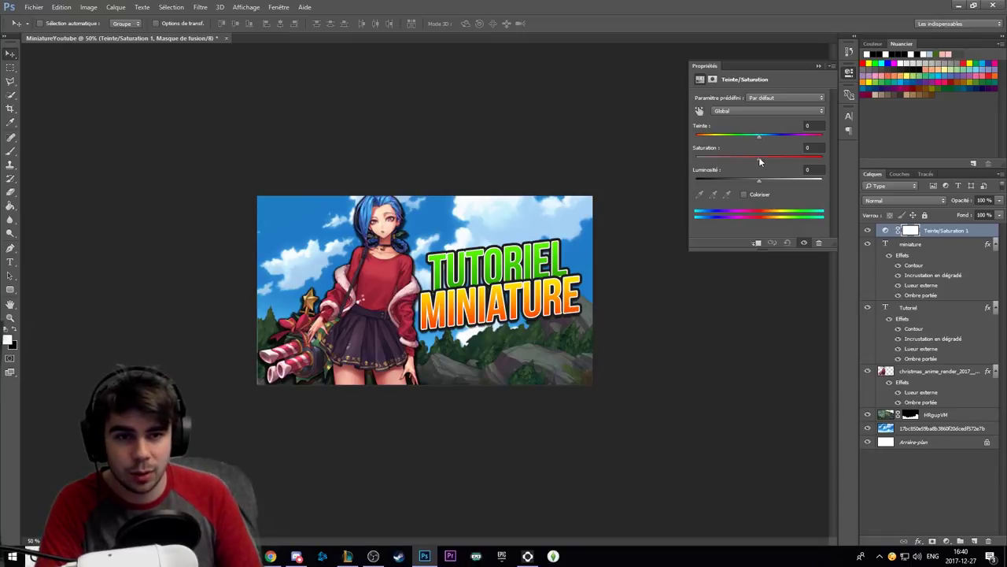
left_click(759, 159)
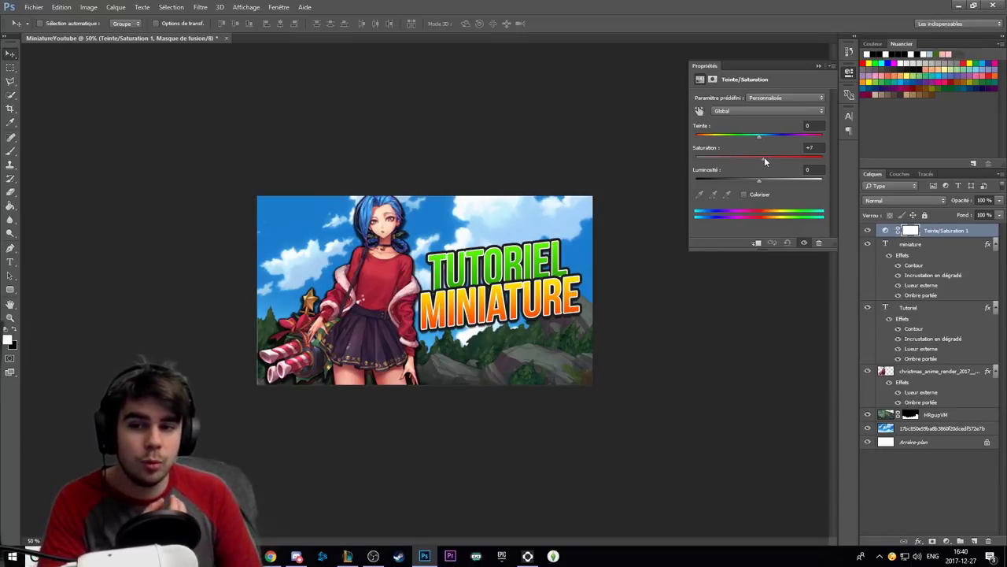
left_click_drag(764, 160, 769, 161)
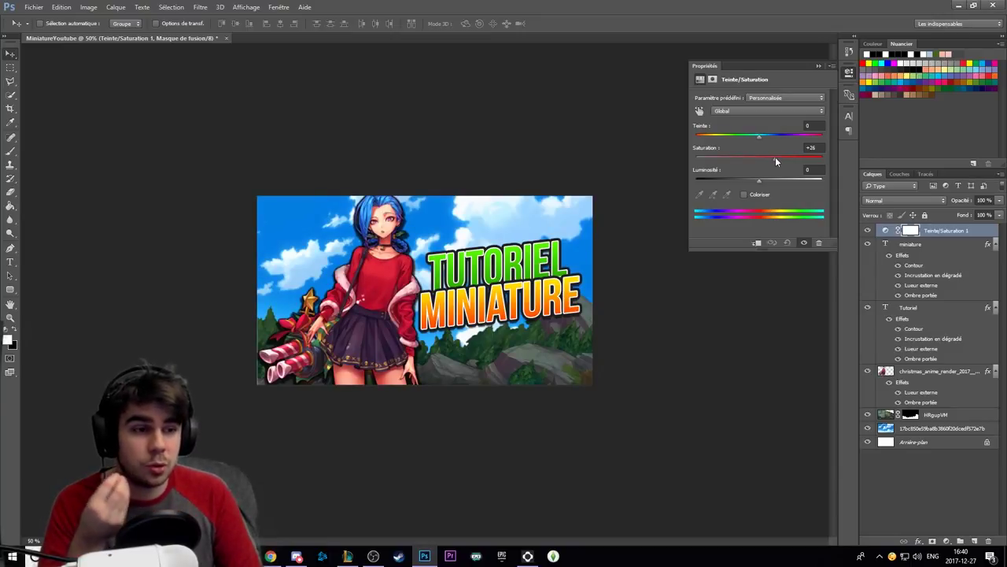
mouse_move(775, 157)
left_mouse_down()
mouse_move(860, 163)
mouse_move(756, 160)
left_mouse_up()
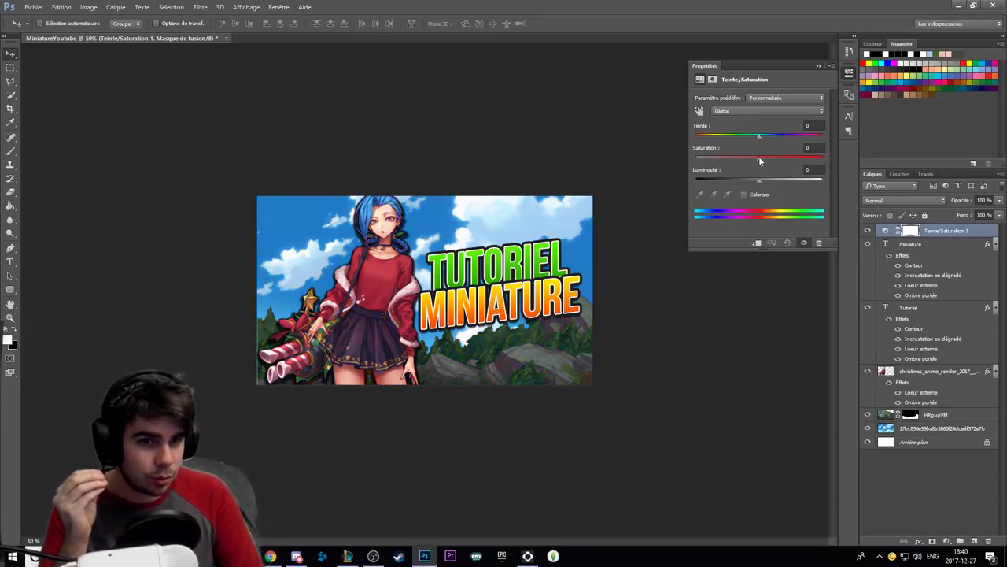
left_click_drag(757, 156, 769, 157)
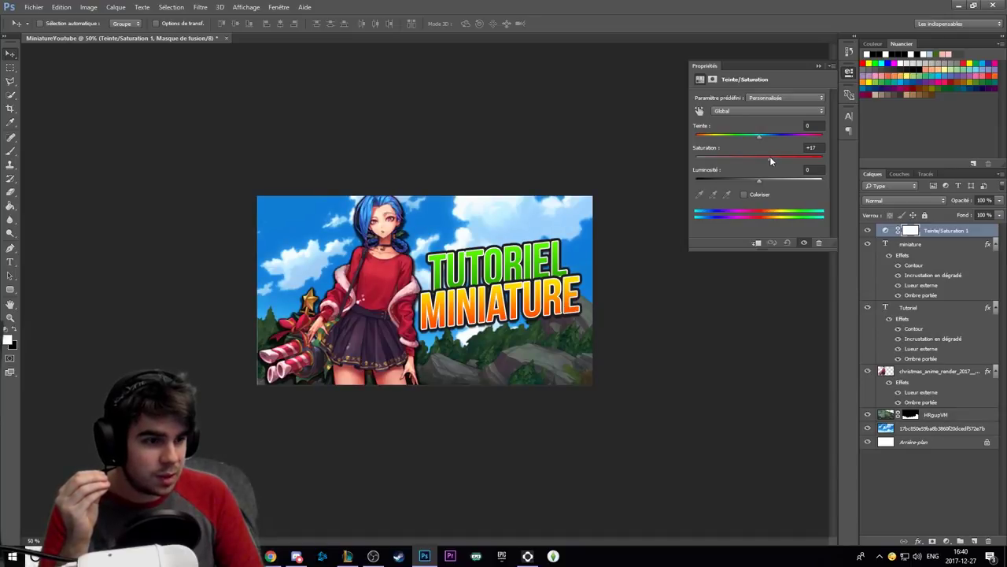
left_click_drag(771, 157, 773, 157)
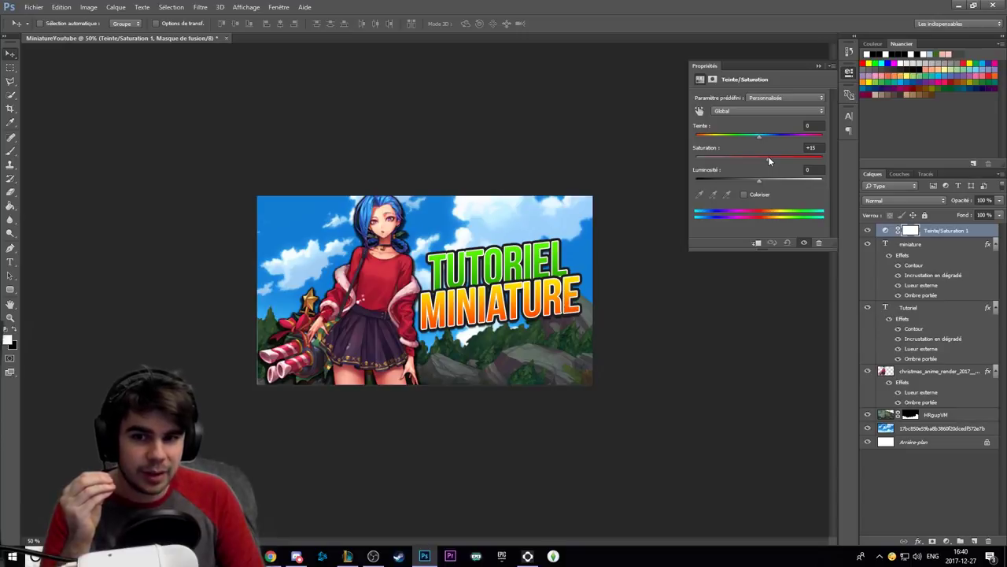
Toggle the Hue/Saturation layer's visibility to compare before and after the saturation boost.
left_click(868, 230)
left_click(868, 231)
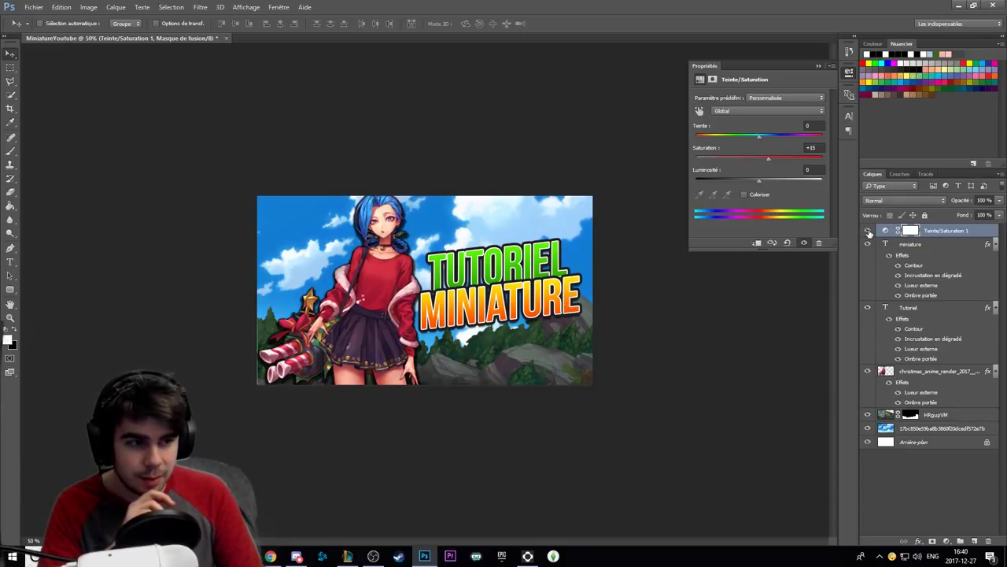
left_click(868, 230)
left_click(868, 231)
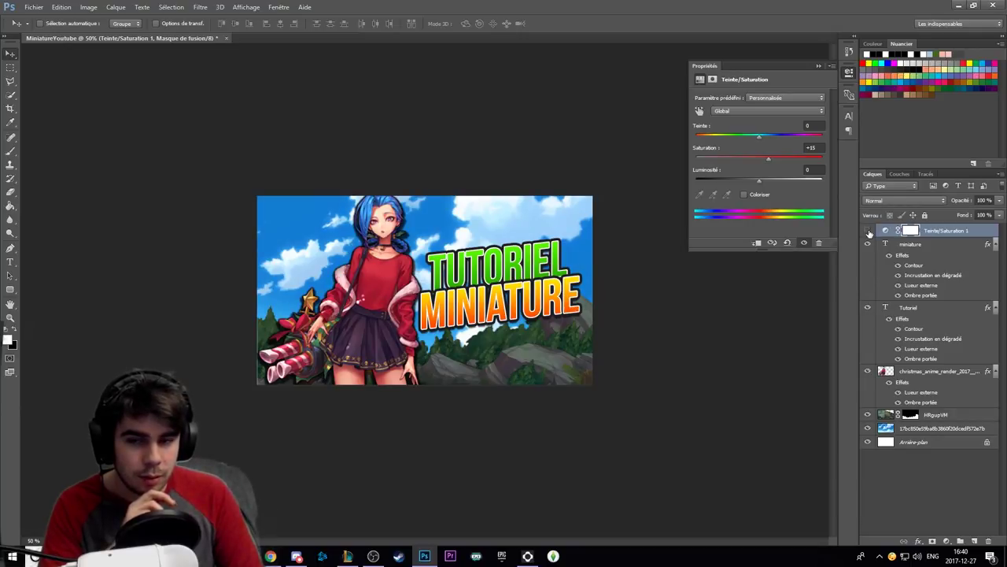
left_click(868, 230)
left_click(868, 230)
left_click(868, 230)
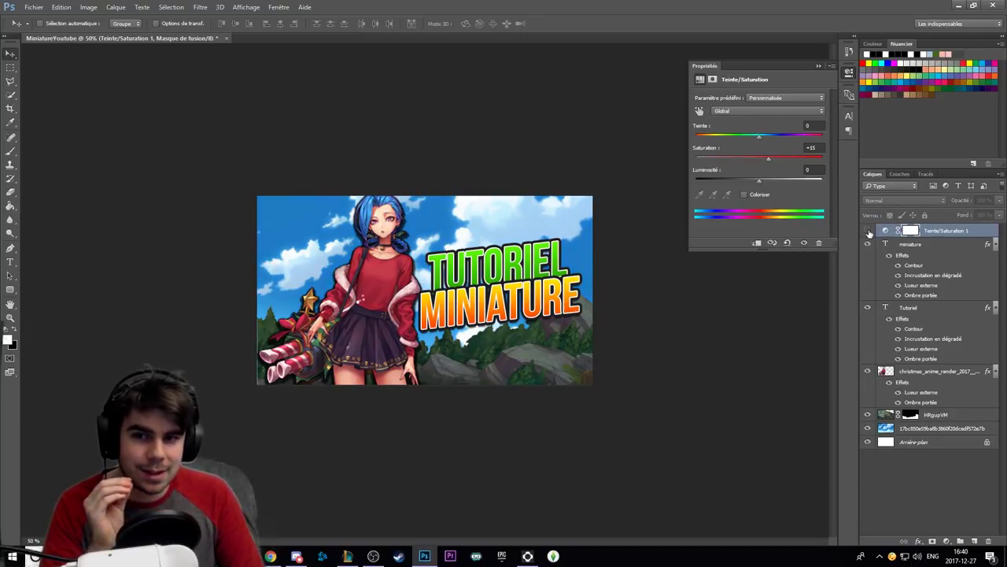
left_click(868, 230)
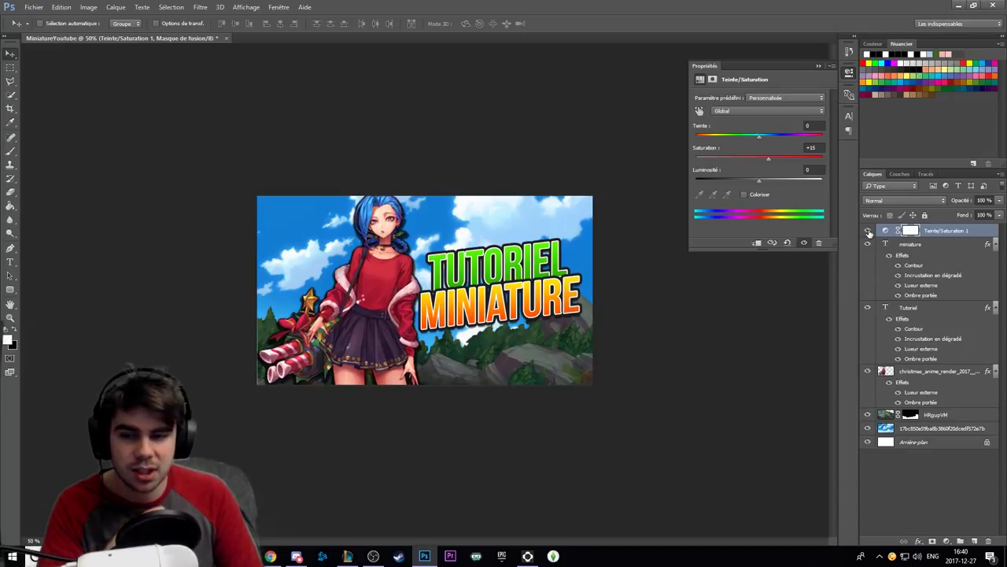
left_click(868, 231)
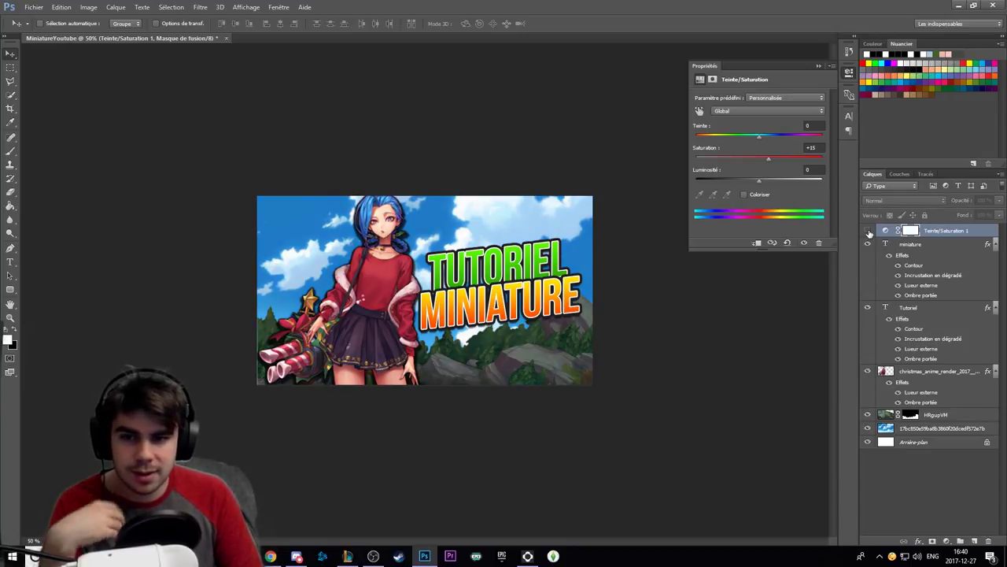
left_click(868, 230)
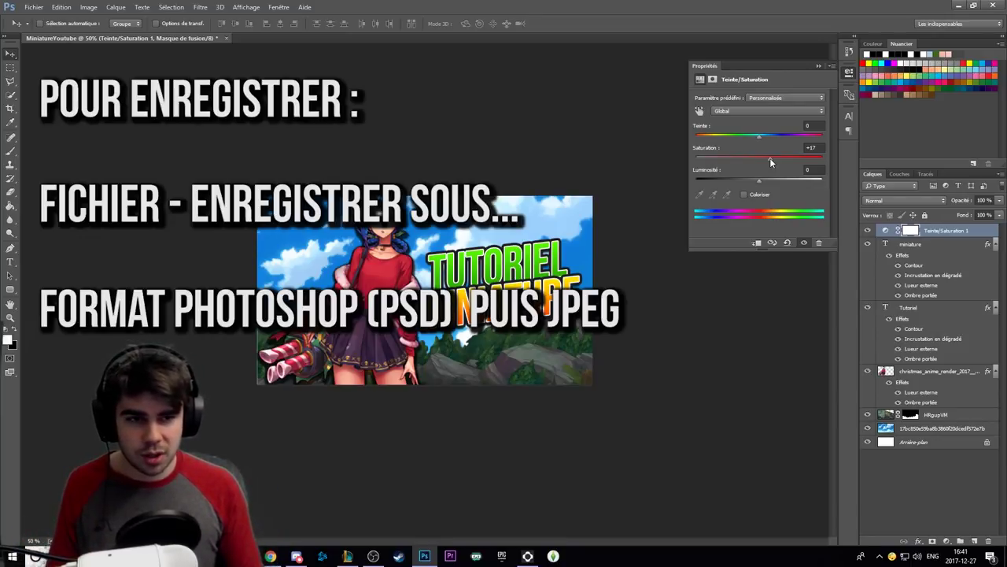
On a new layer, paint a soft white glow over the girl's chest with a 1050 px brush.
key("ctrl+shift+n")
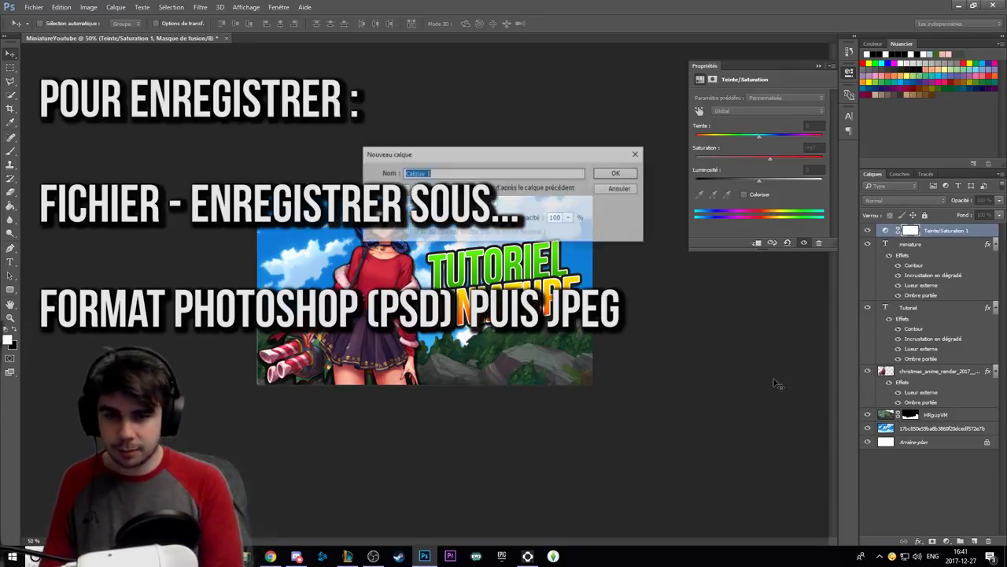
key("Return")
key("b")
mouse_move(430, 290)
left_mouse_down()
mouse_move(510, 134)
mouse_move(481, 137)
left_mouse_up()
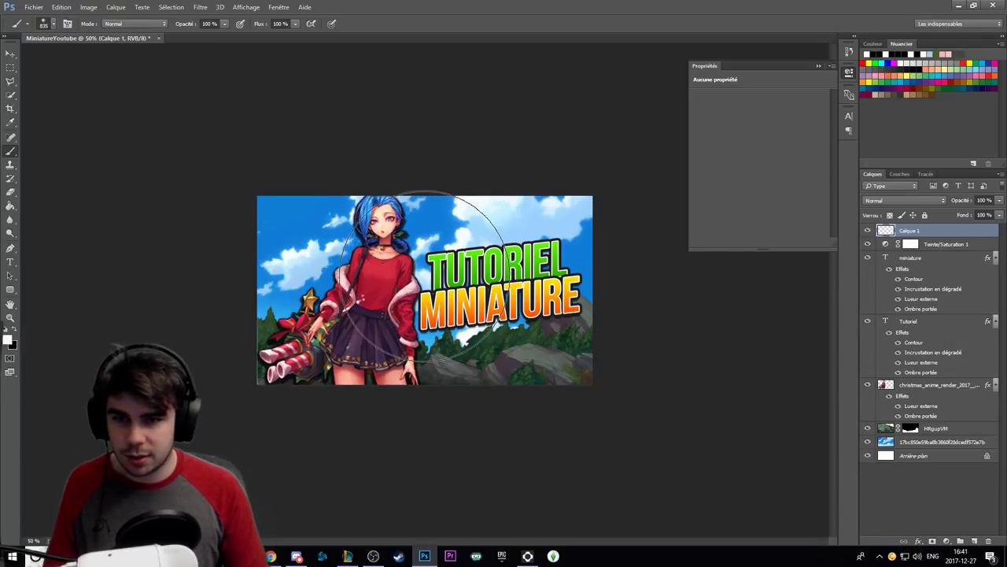
left_click(472, 290)
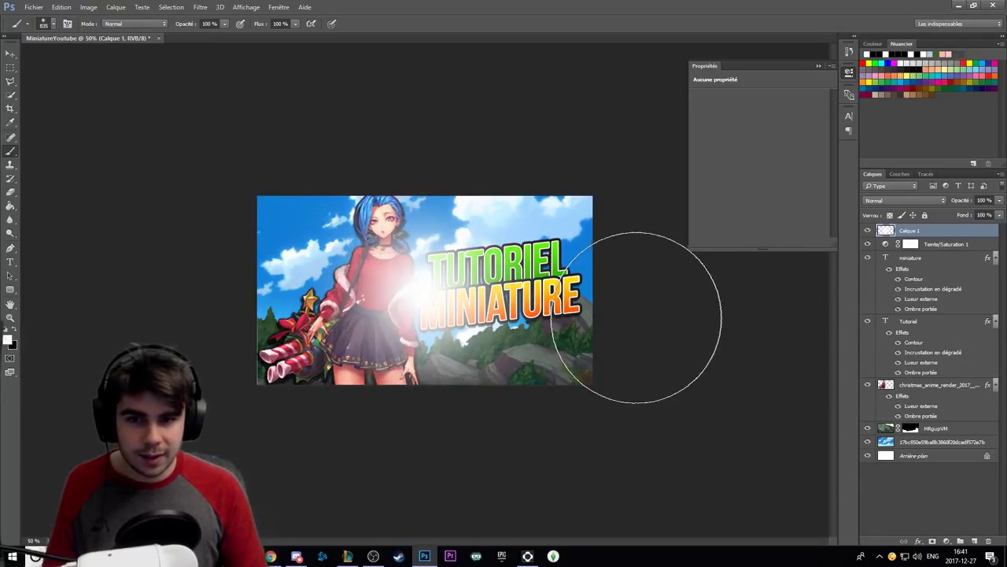
key("ctrl+z")
left_click(418, 273)
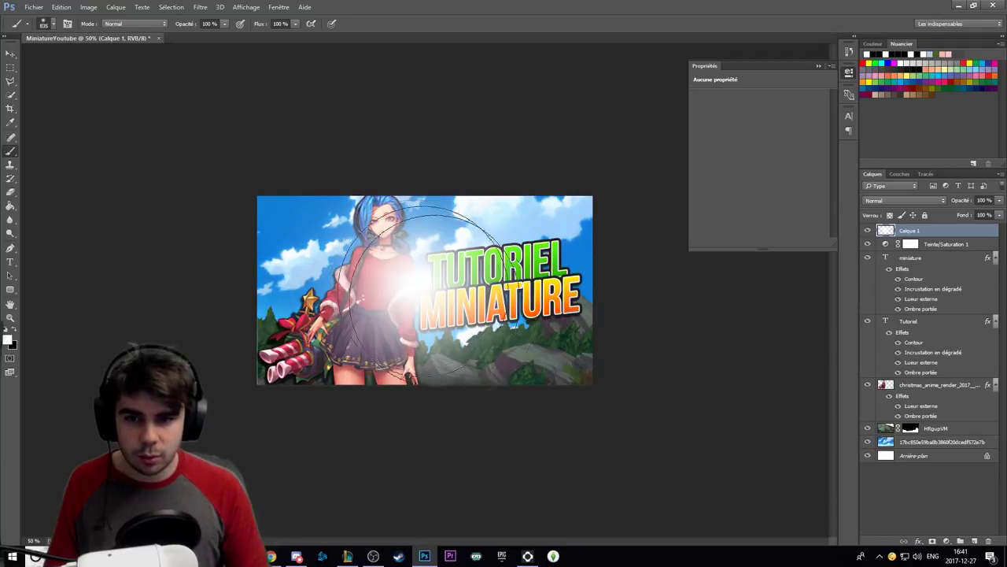
Set the glow layer to Lumière tamisée blend mode with opacity lowered to 37%.
left_click(915, 202)
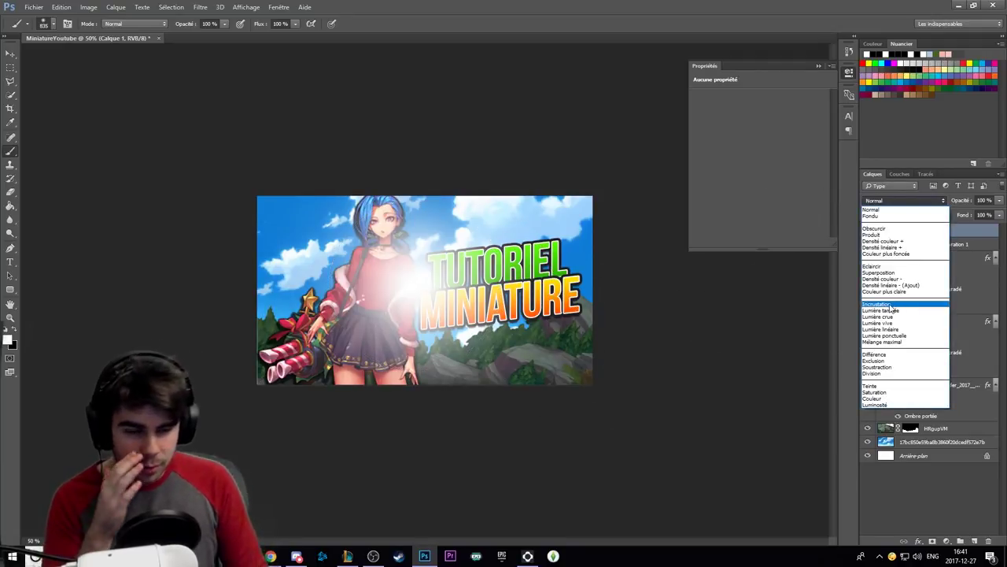
left_click(905, 305)
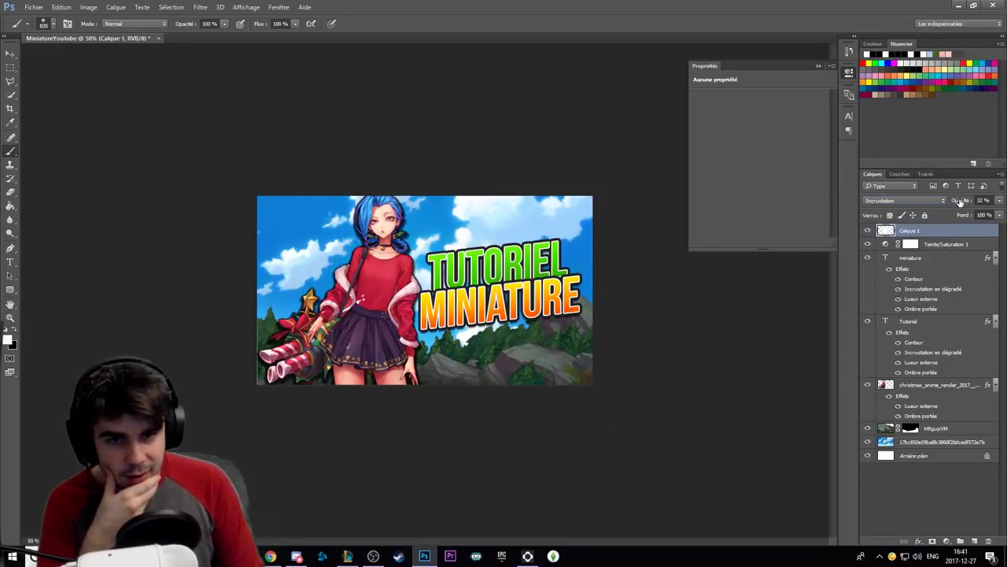
left_click_drag(964, 200, 958, 202)
left_click(892, 202)
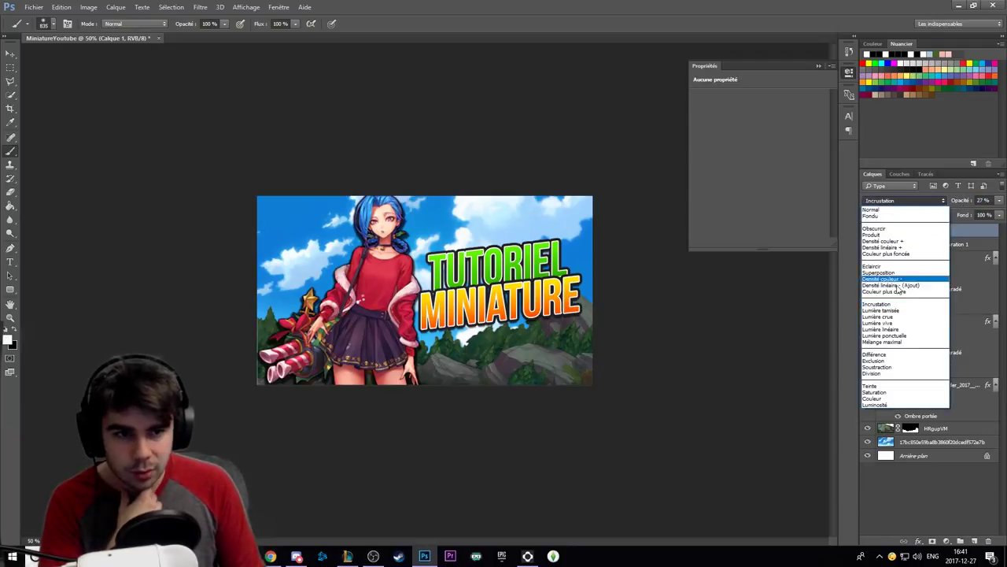
left_click(896, 311)
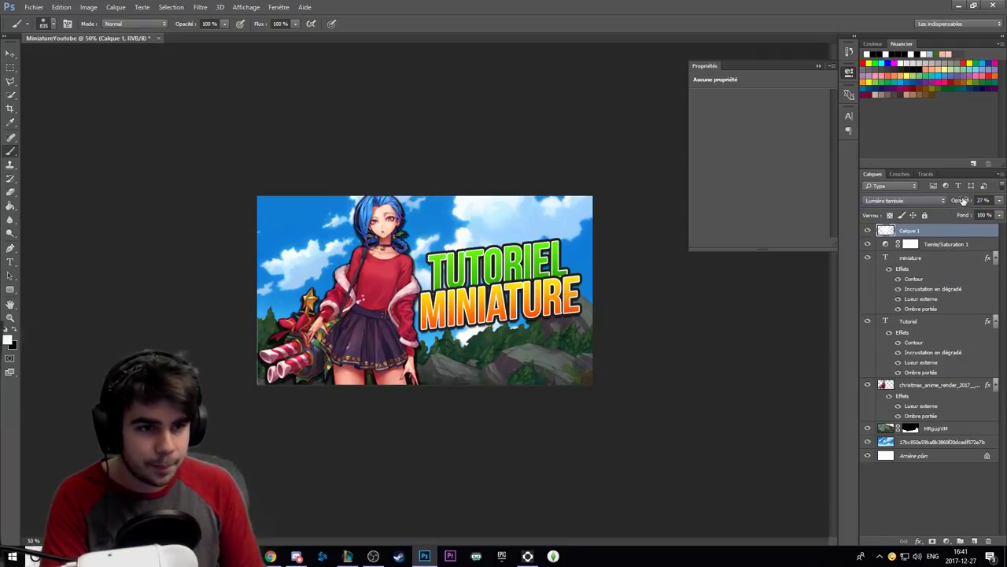
Add a blue 0084ff colour overlay to the glow layer's style.
right_click(887, 231)
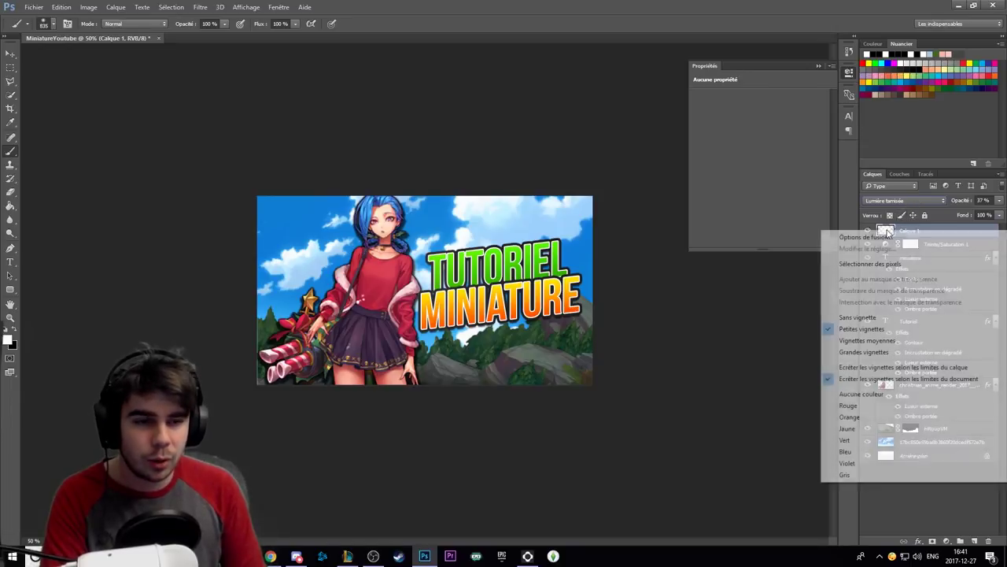
left_click(866, 237)
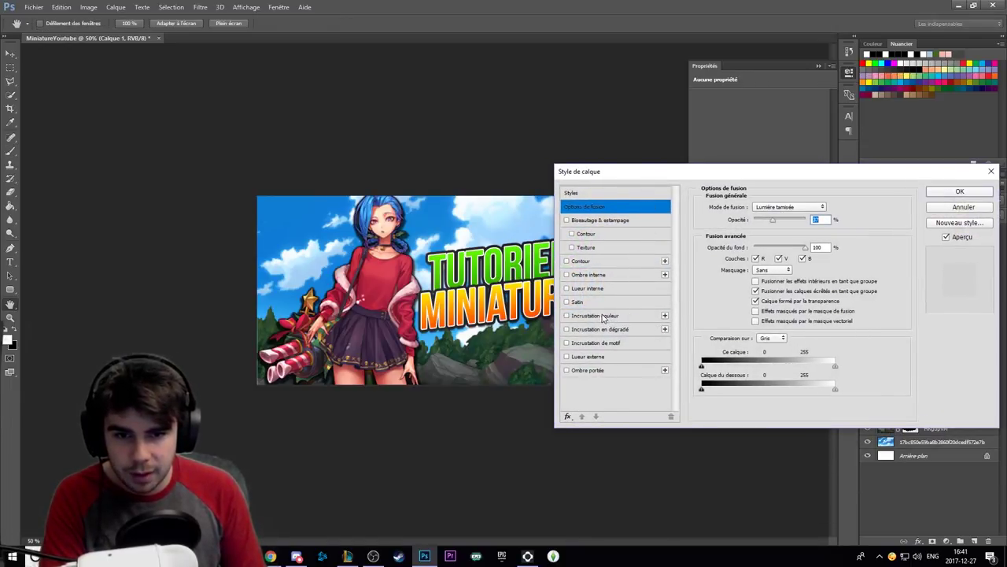
left_click(603, 315)
mouse_move(758, 171)
left_mouse_down()
mouse_move(845, 159)
mouse_move(829, 173)
left_mouse_up()
left_click(905, 206)
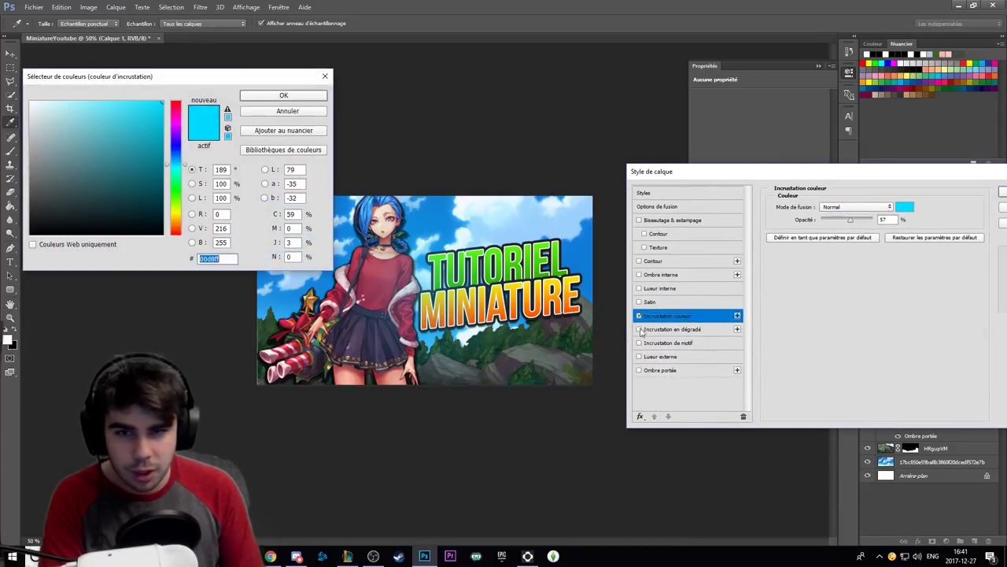
left_click_drag(180, 166, 177, 158)
left_click(285, 96)
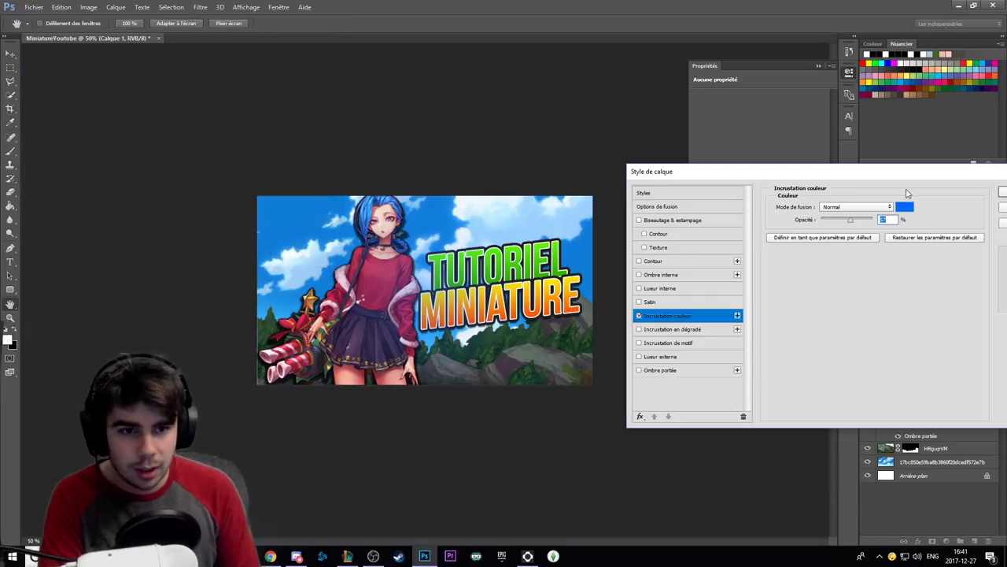
Blend the overlay in Incrustation mode, then toggle the glow layer to compare.
left_click(856, 207)
left_click(842, 316)
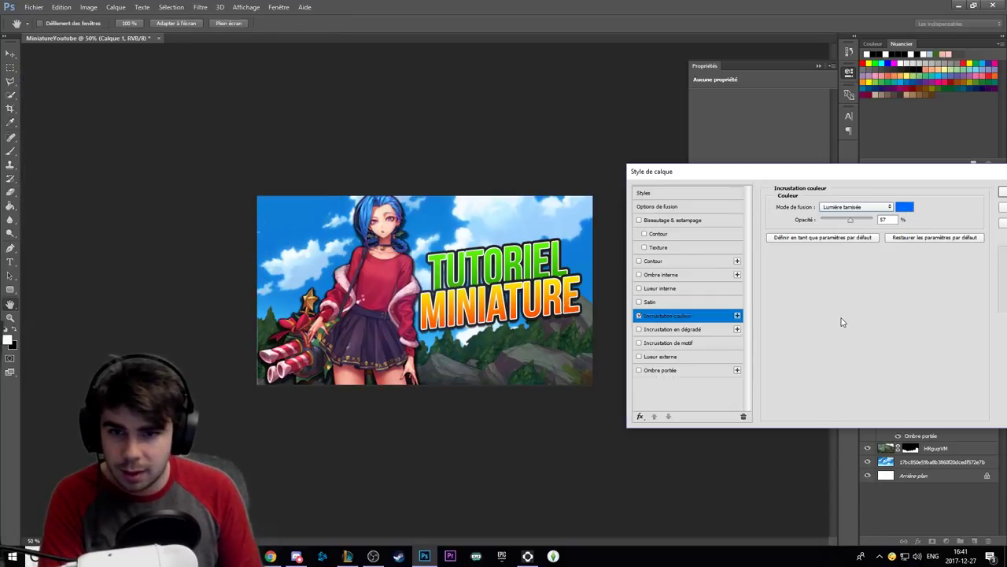
left_click(844, 209)
left_click(840, 315)
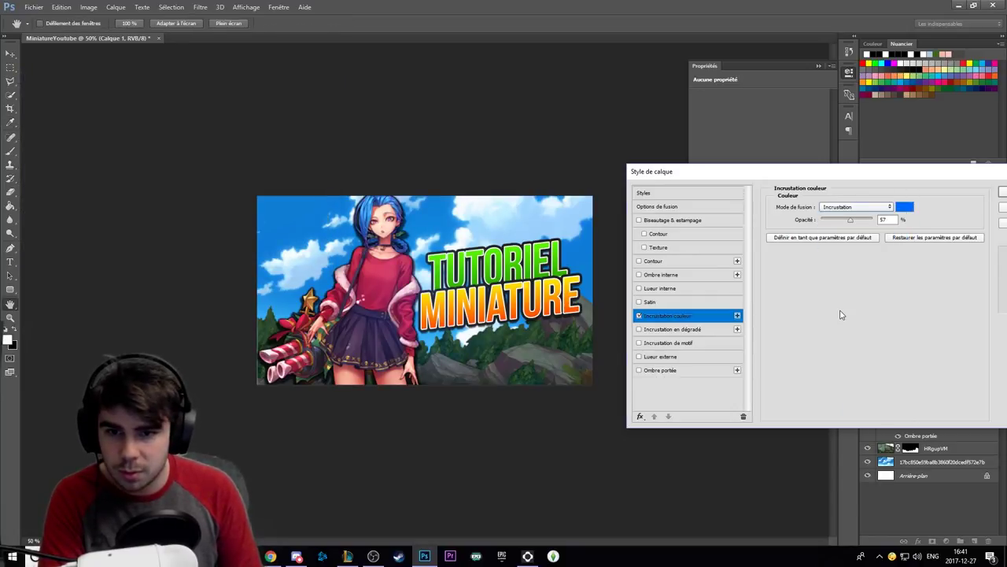
key("Return")
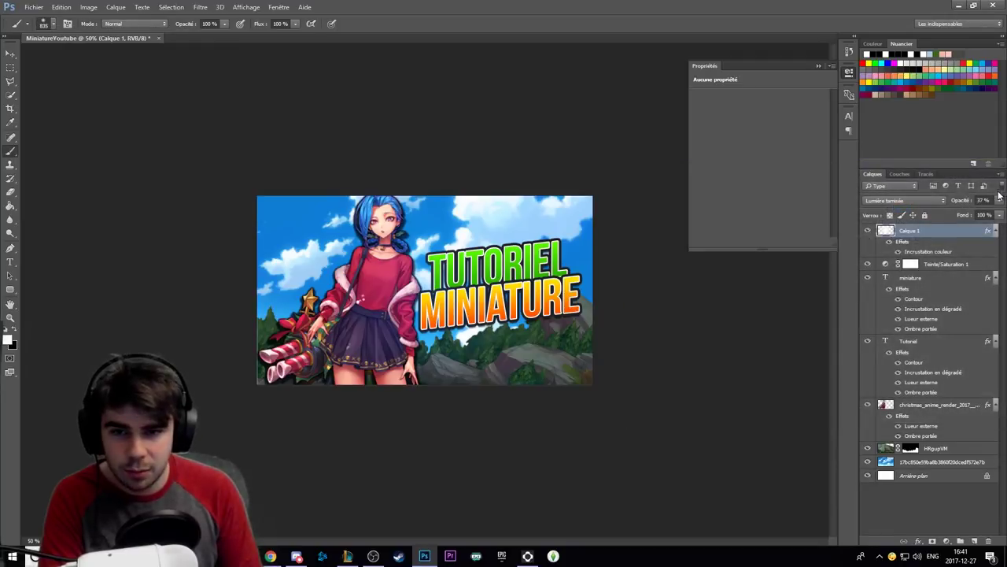
left_click(868, 231)
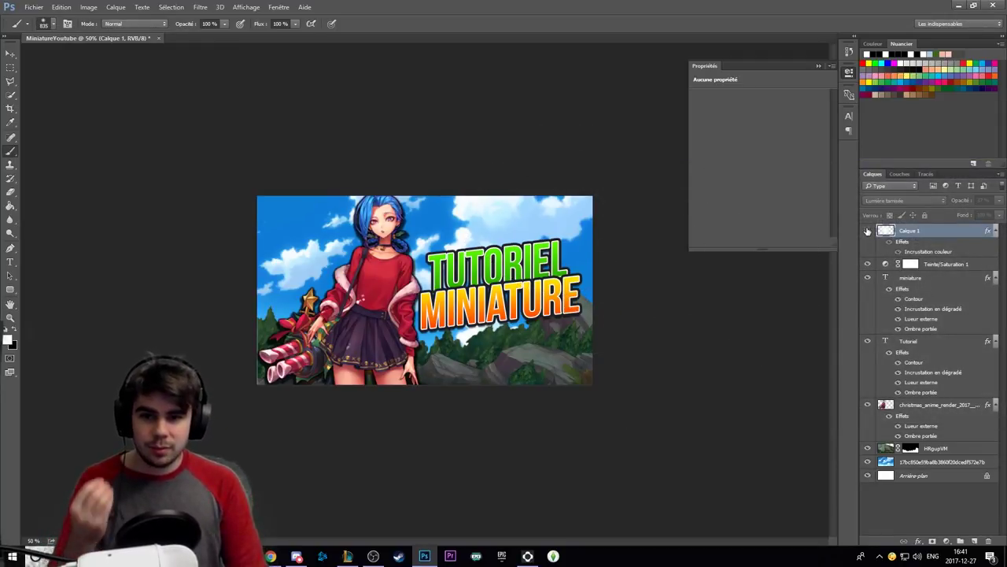
left_click(868, 230)
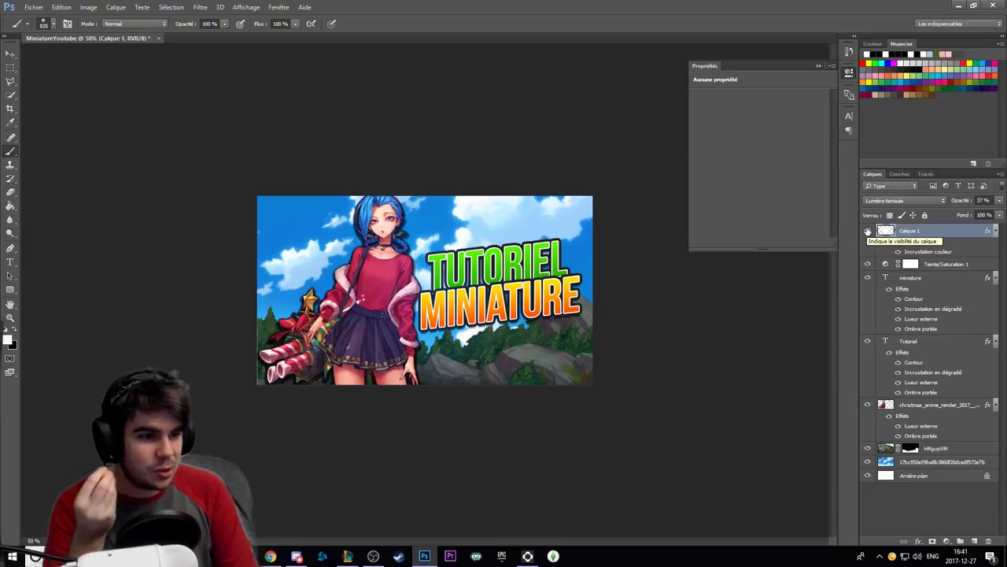
left_click(868, 230)
left_click(868, 231)
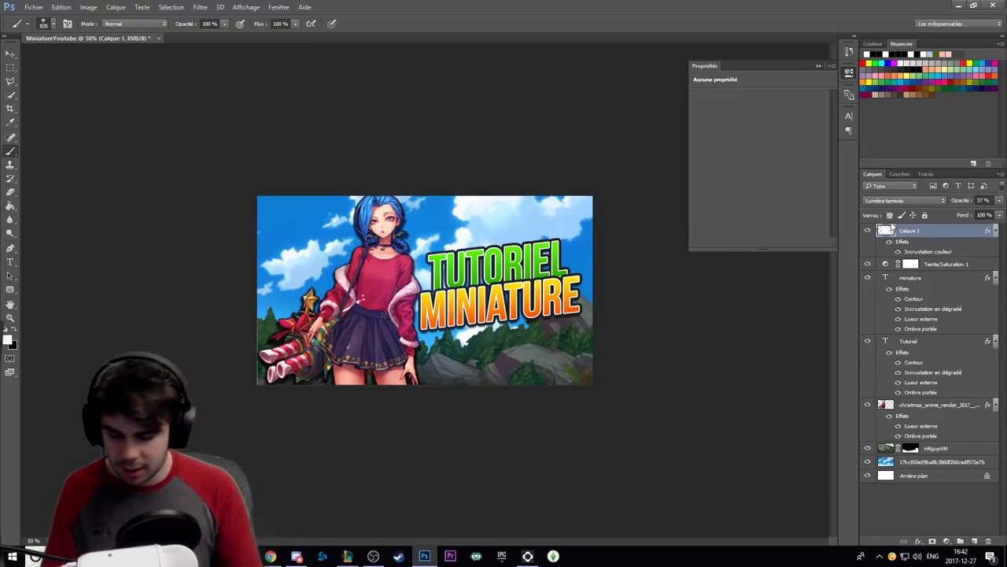
Add empty layer Calque 2 and marquee-select the whole canvas.
key("ctrl+shift+n")
key("Return")
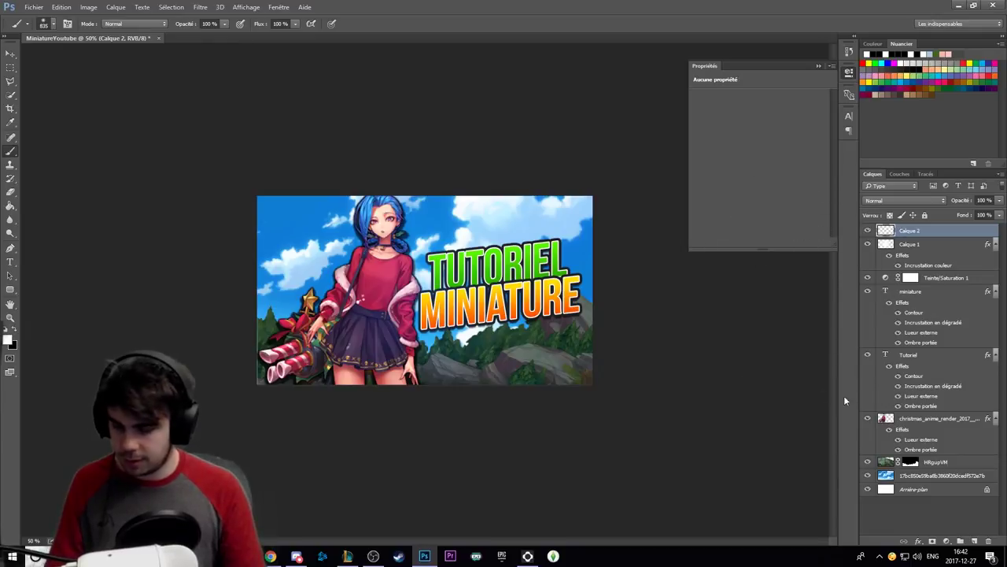
key("m")
left_click_drag(265, 180, 670, 434)
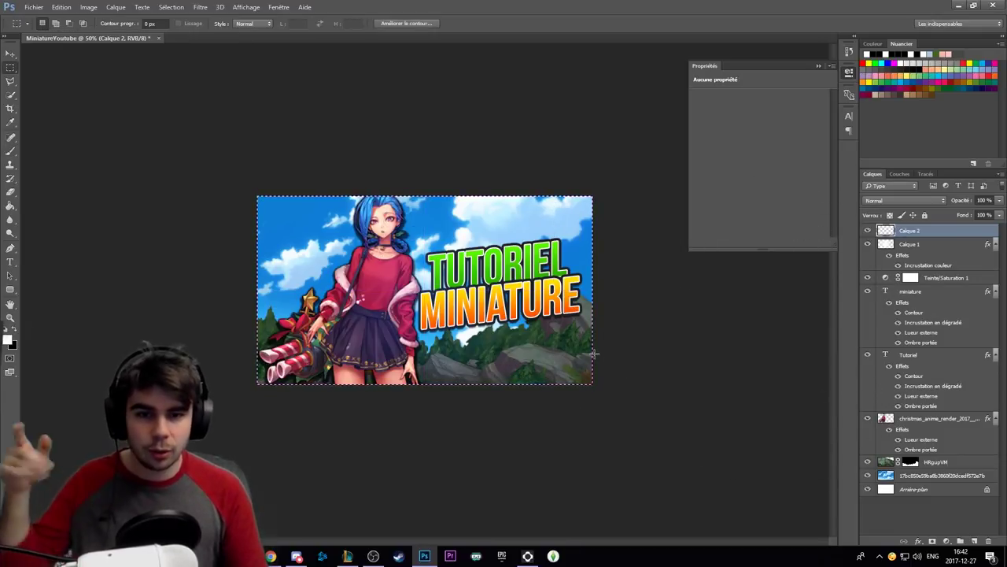
Stroke the canvas selection with a 3 px border, then deselect.
right_click(442, 230)
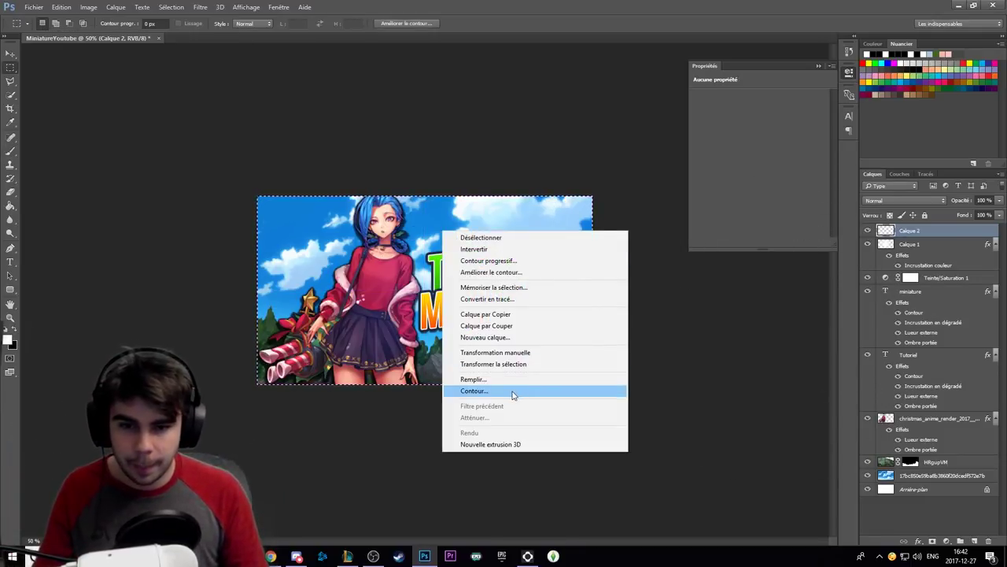
left_click(511, 391)
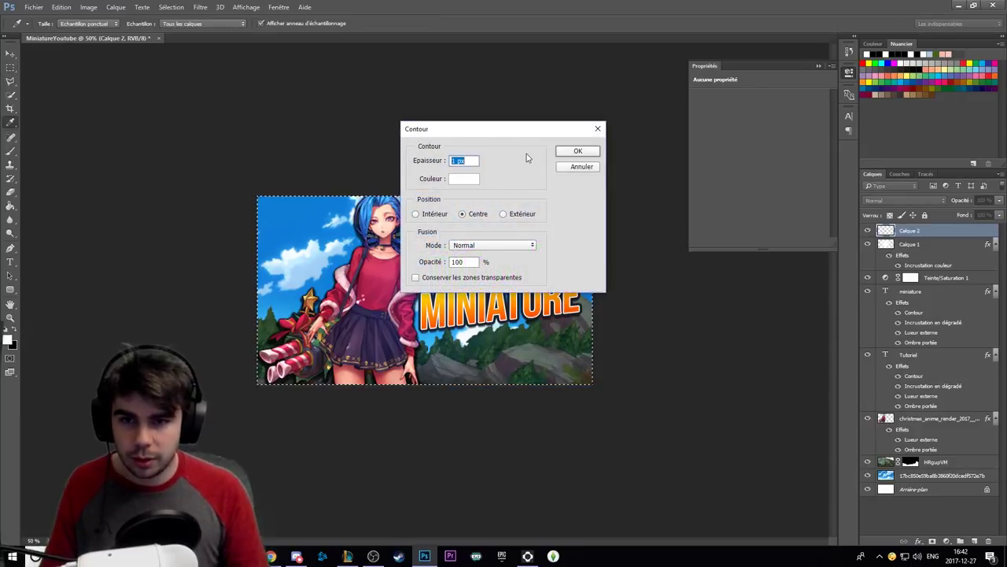
key("Return")
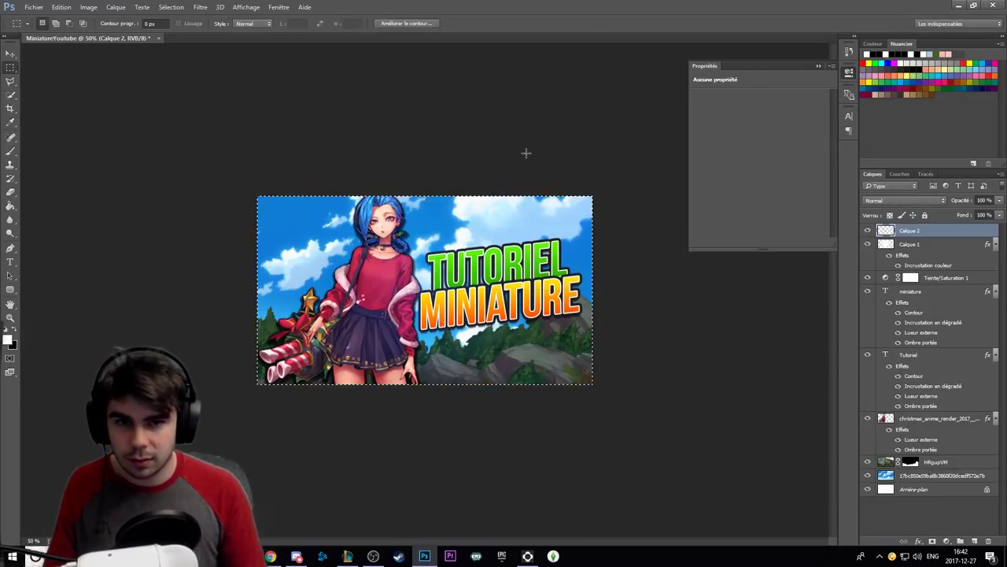
right_click(433, 263)
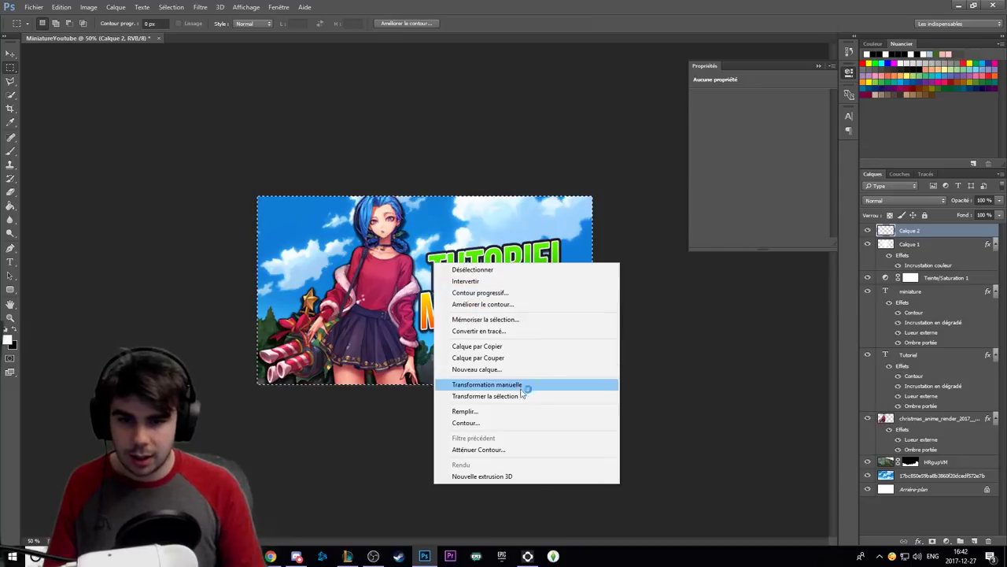
left_click(478, 421)
type("3")
key("Return")
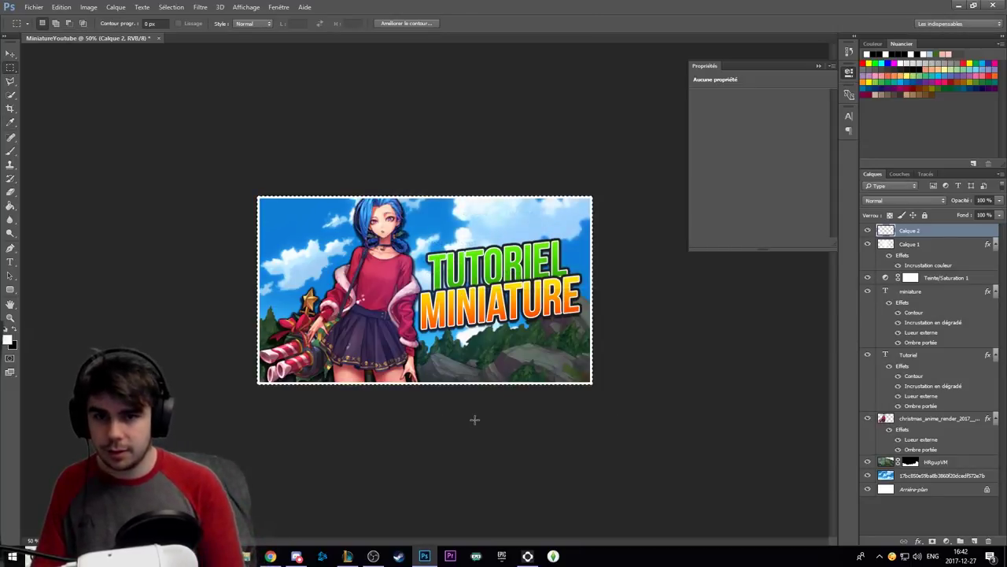
key("ctrl+d")
key("ctrl+z")
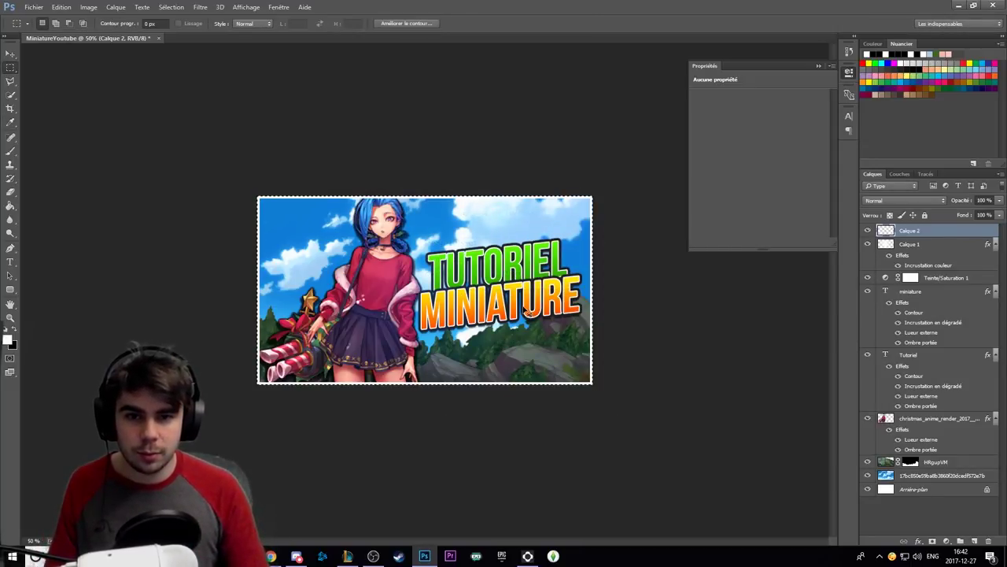
key("ctrl+d")
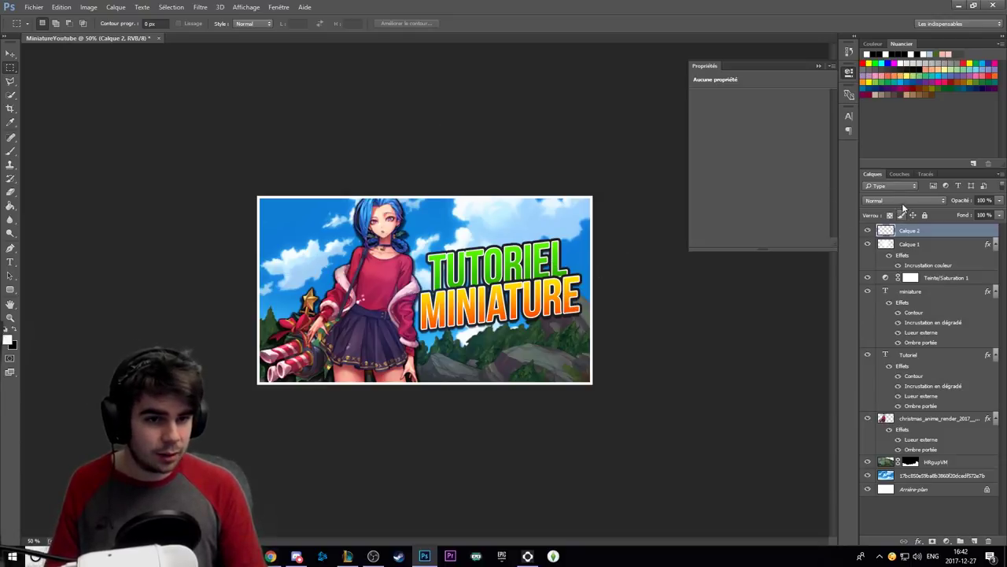
Set Calque 2 to Incrustation mode and invert the border to dark blue.
left_click(903, 202)
left_click(880, 311)
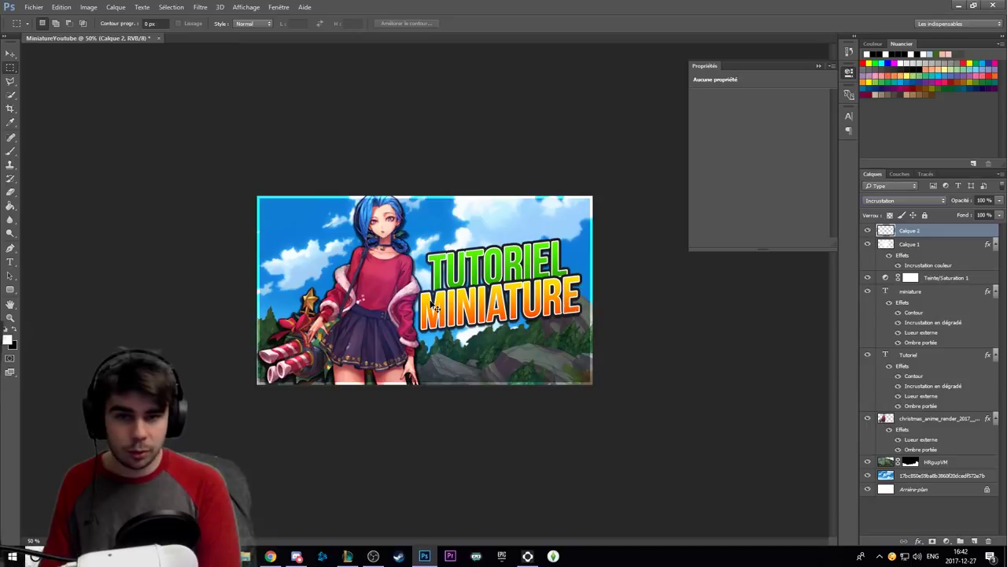
key("ctrl+i")
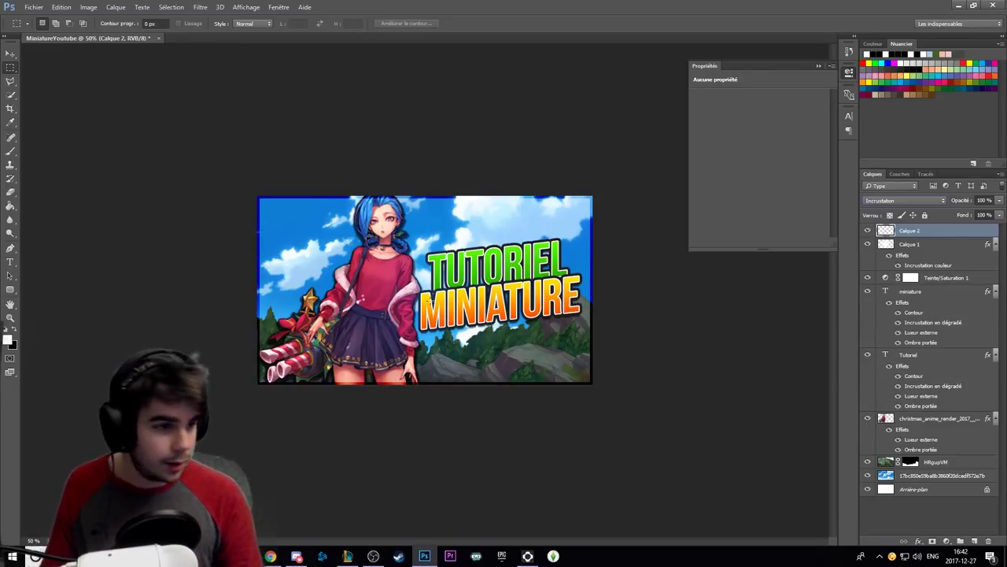
key("ctrl+z")
key("ctrl+z")
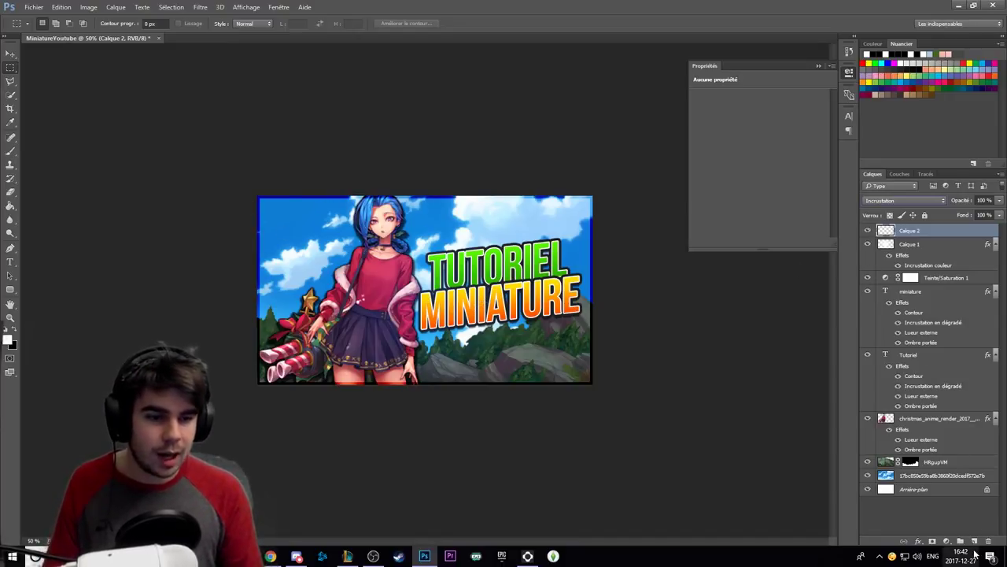
Add a Courbes 1 layer with darkened shadows and lifted highlights on RVB.
left_click(947, 541)
left_click(901, 369)
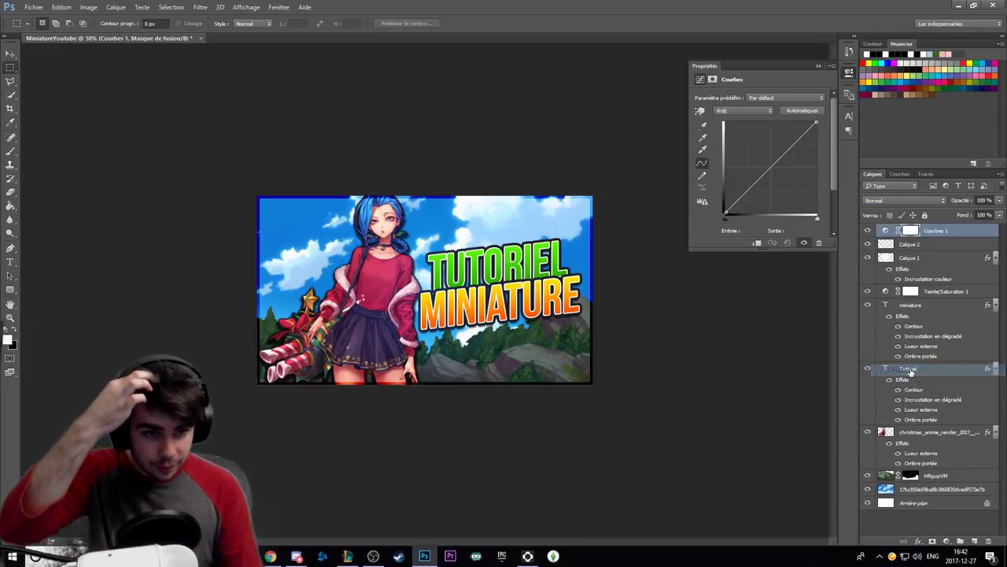
left_click(730, 112)
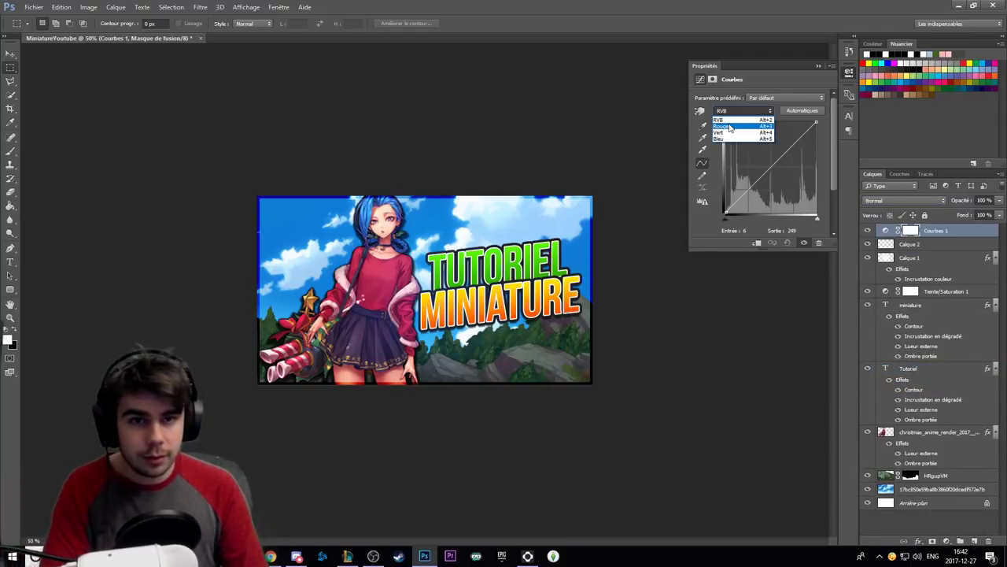
left_click(722, 123)
left_click(748, 191)
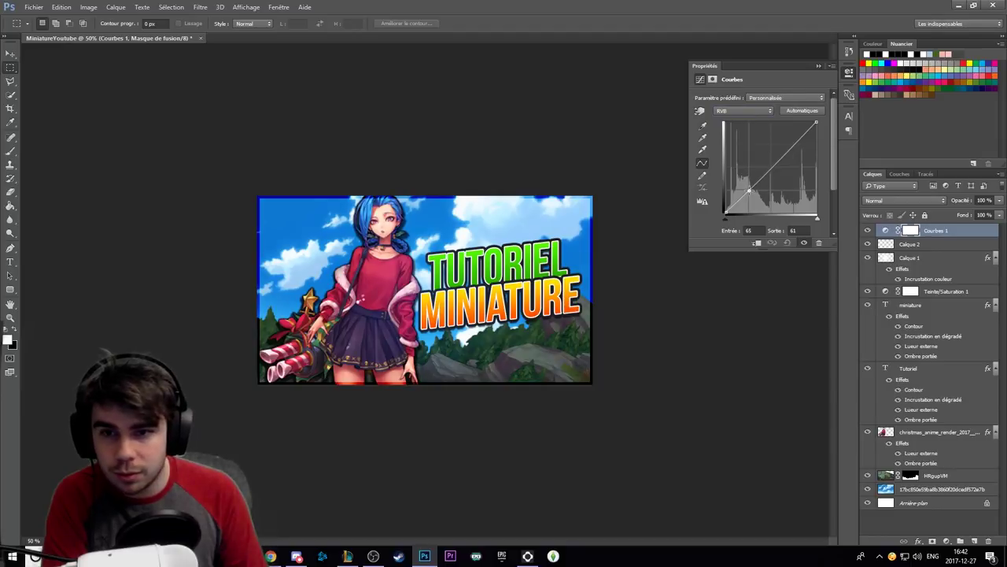
left_click_drag(746, 192, 747, 192)
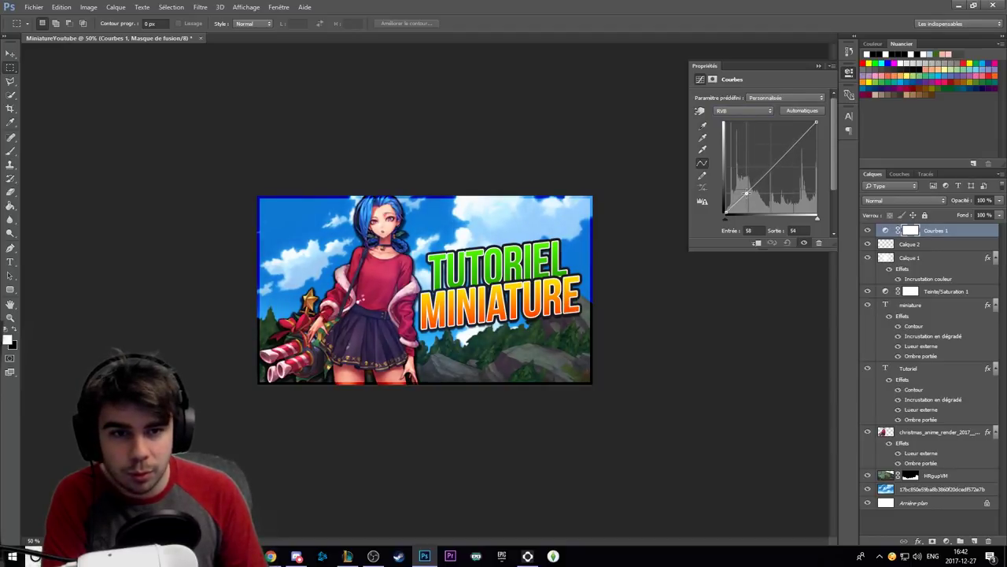
left_click_drag(793, 146, 795, 141)
Tweak the Rouge, Vert and Bleu curves and lower the curves opacity to 38%.
left_click(752, 111)
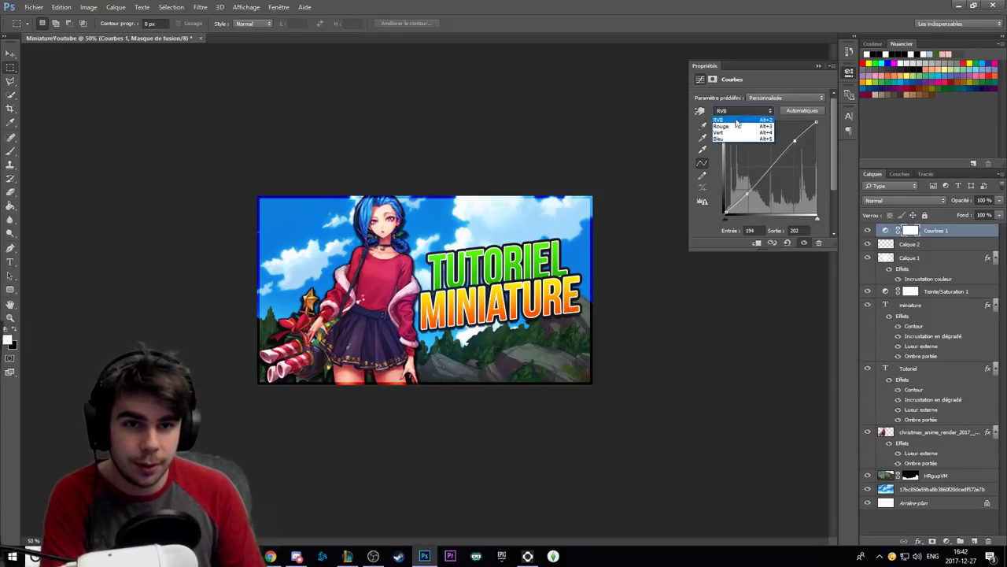
left_click(731, 122)
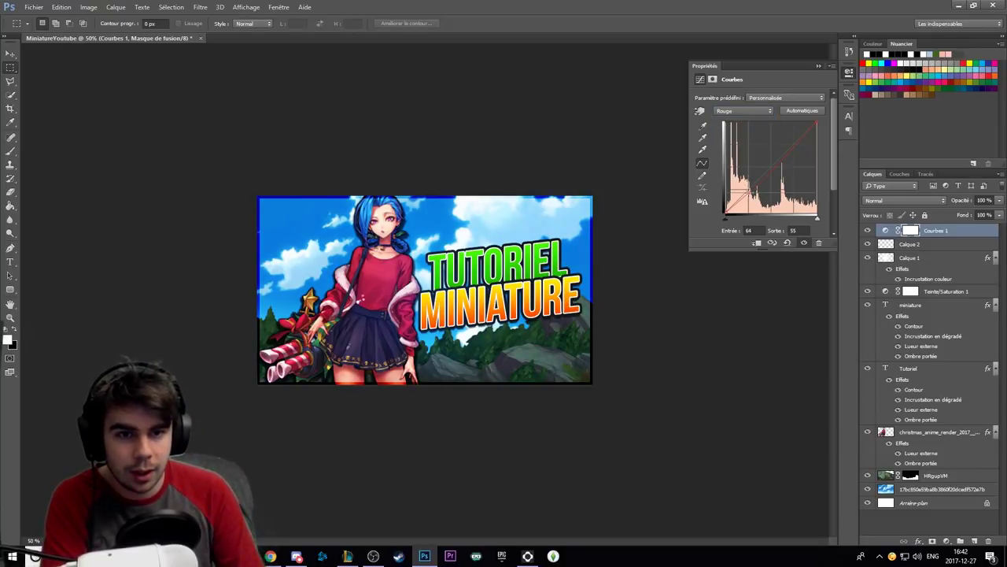
left_click(745, 113)
left_click(732, 131)
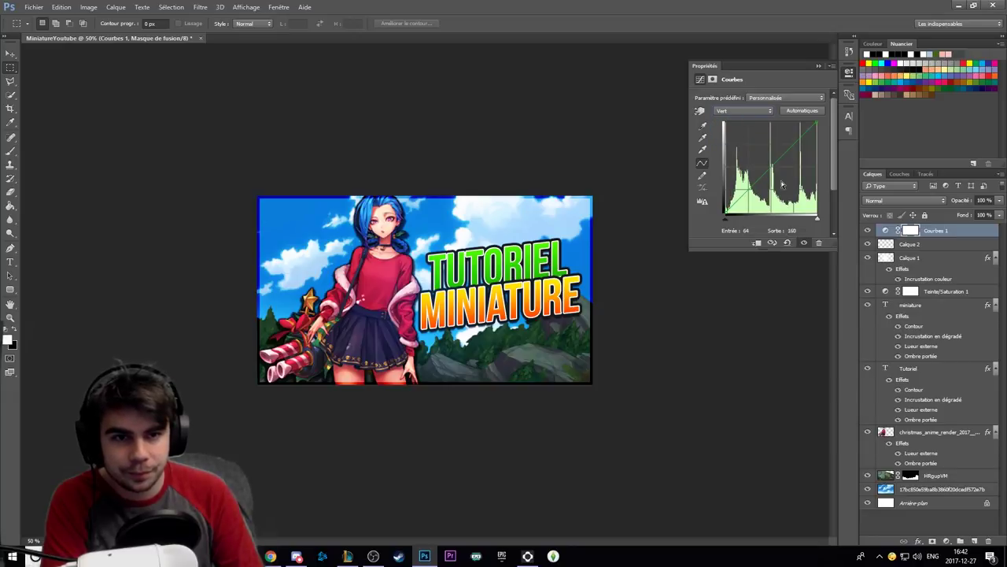
left_click(772, 168)
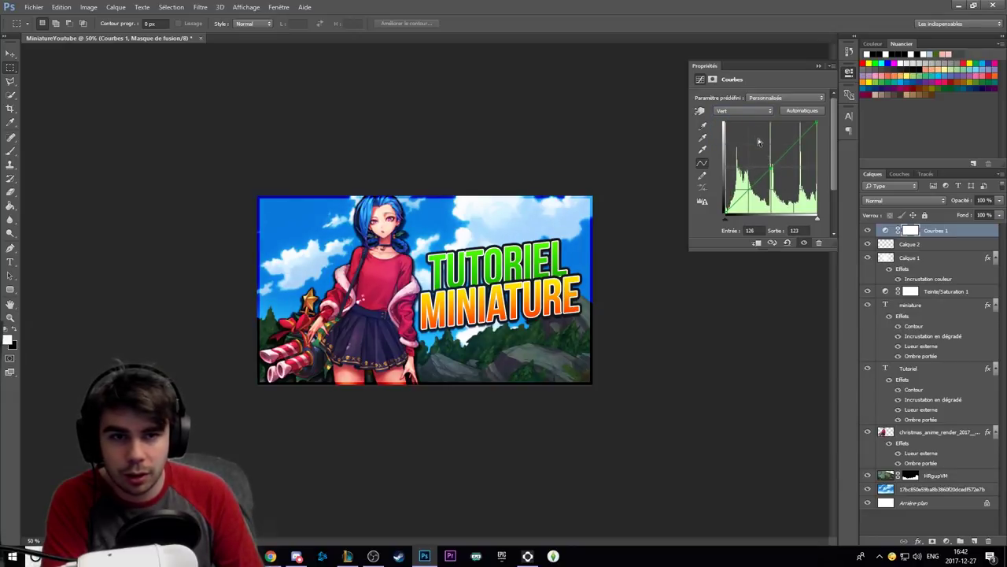
left_click(746, 111)
left_click(732, 140)
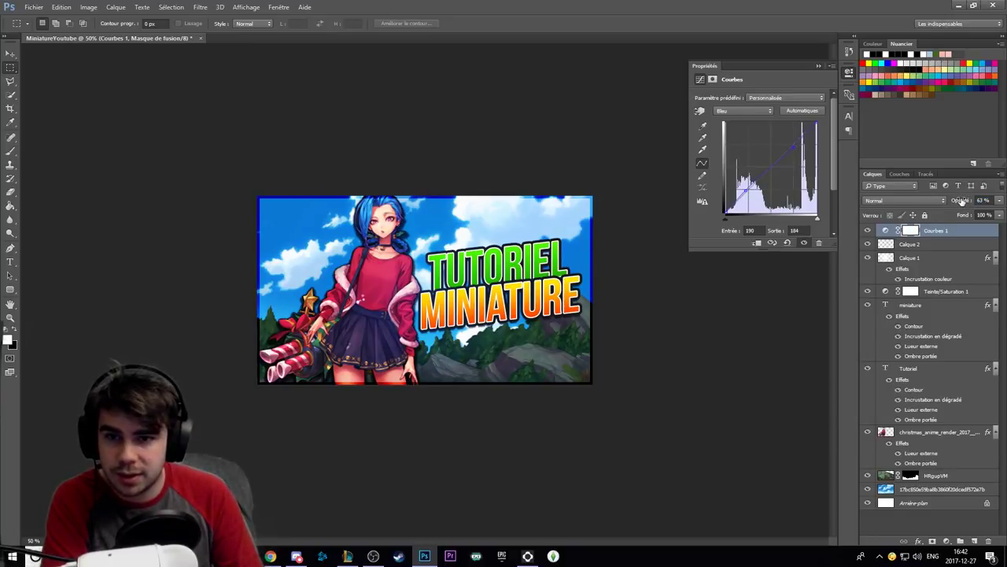
left_click_drag(960, 202, 942, 201)
Zoom out and back in to check the graded thumbnail, then select Calque 1.
key("z")
left_click(409, 291, "alt")
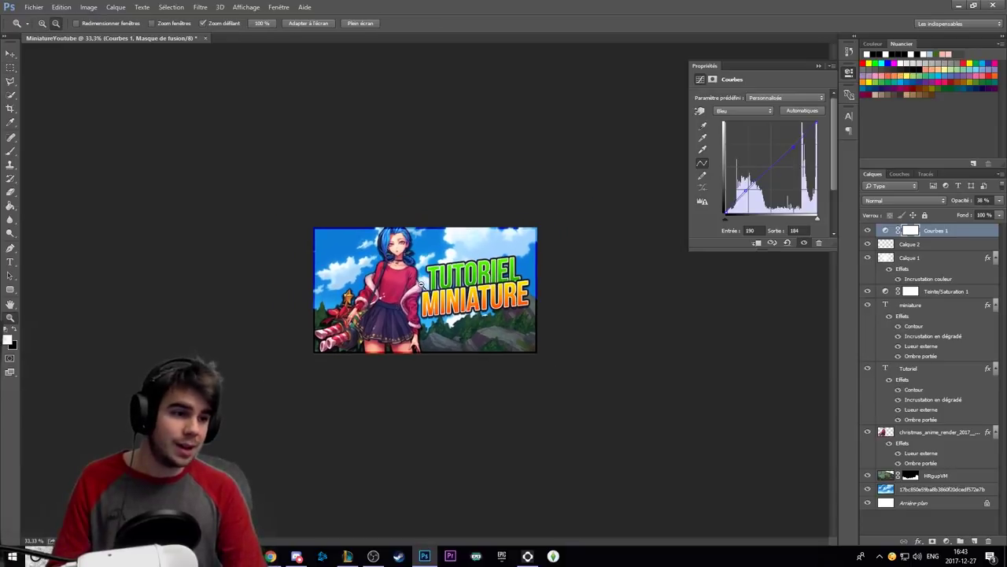
left_click(409, 291)
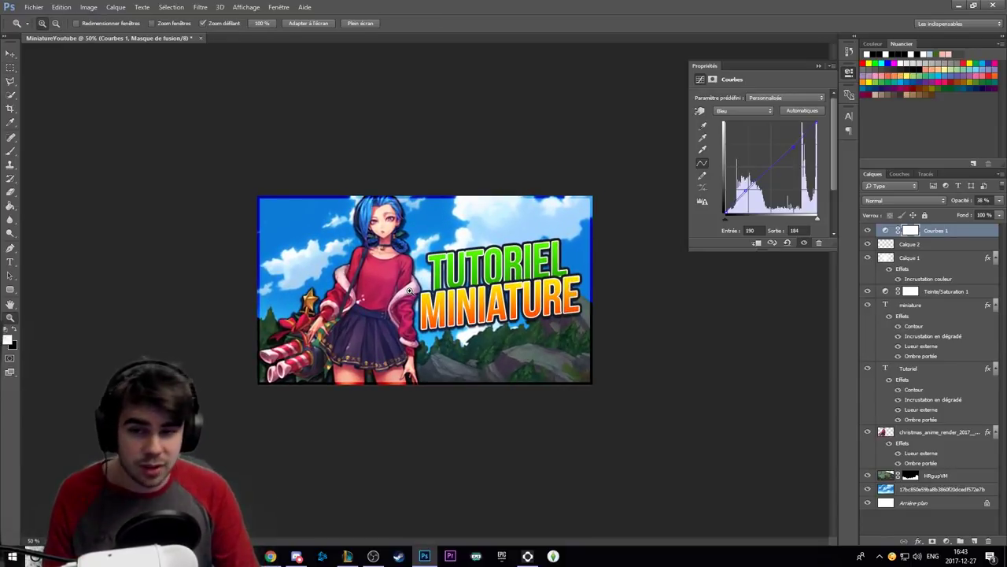
left_click(411, 292)
left_click(412, 293, "alt")
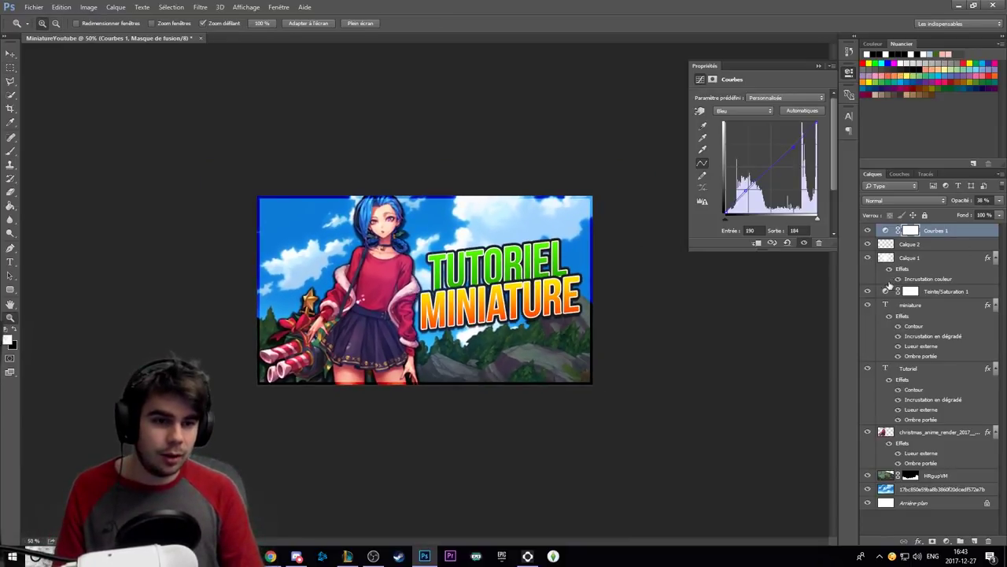
left_click(888, 258)
Move the glow toward the lower left and duplicate its layer.
key("m")
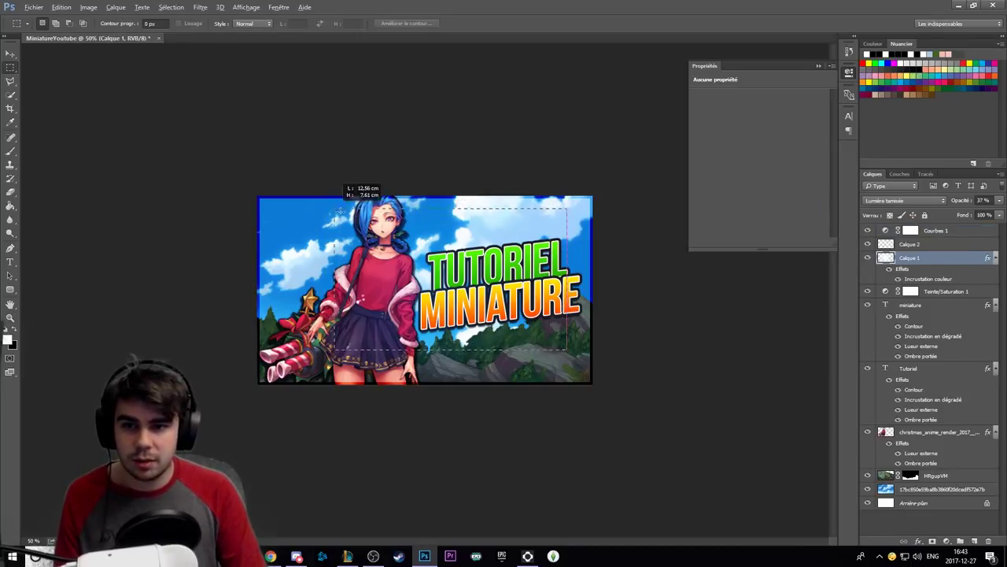
key("v")
mouse_move(446, 245)
left_mouse_down()
mouse_move(419, 234)
mouse_move(441, 264)
left_mouse_up()
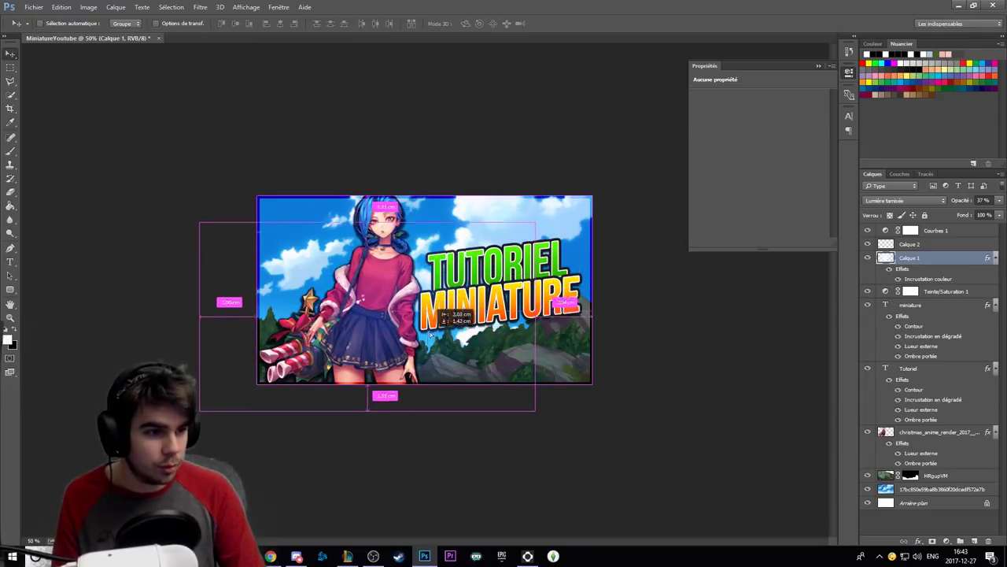
mouse_move(436, 261)
left_mouse_down()
mouse_move(423, 311)
mouse_move(400, 321)
mouse_move(391, 360)
mouse_move(409, 229)
mouse_move(388, 303)
mouse_move(389, 361)
left_mouse_up()
key("ctrl+j")
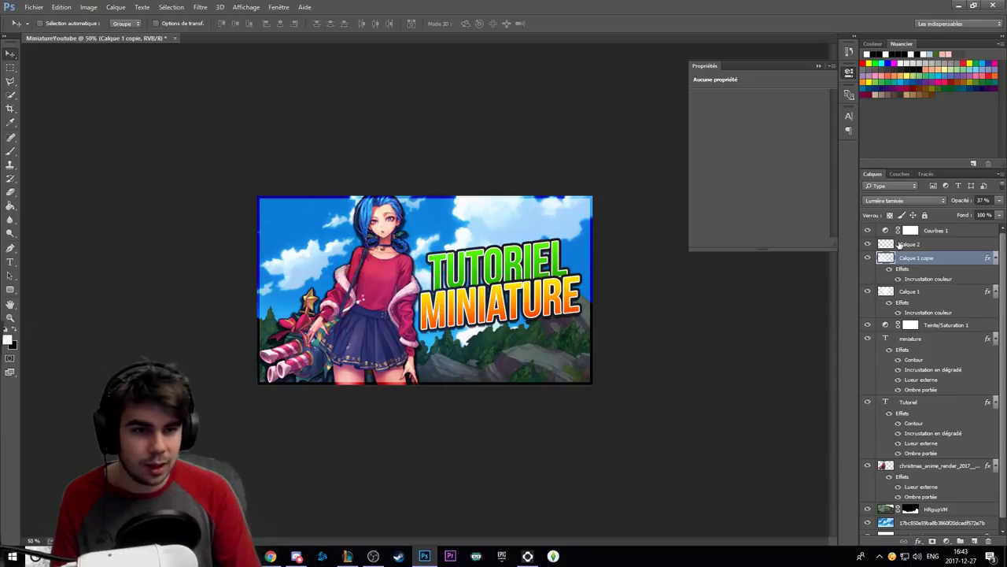
Recolour the glow copy's overlay orange and reposition it.
double_click(927, 279)
left_click_drag(575, 97, 806, 92)
left_click(793, 126)
left_click(174, 216)
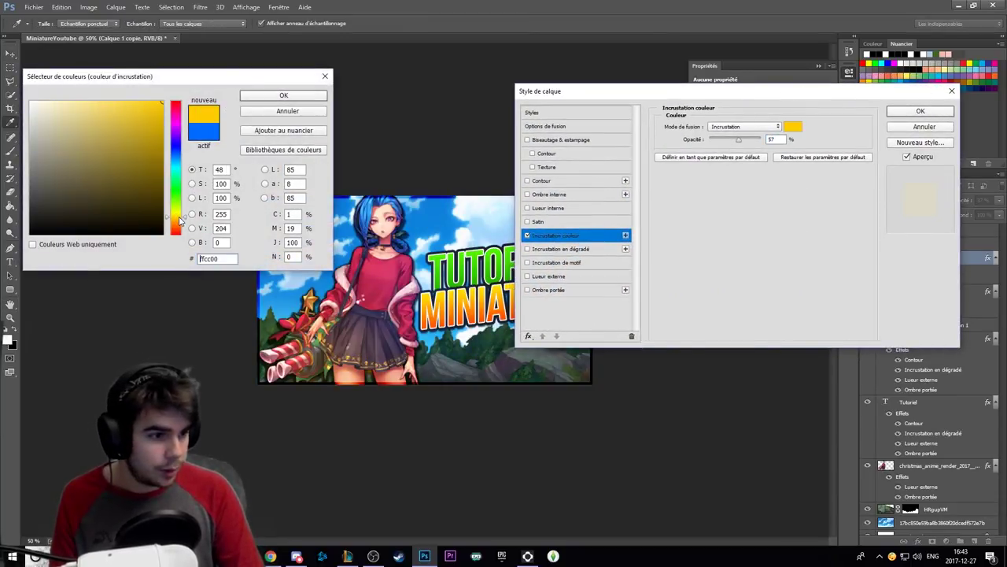
left_click_drag(180, 226, 175, 229)
key("Return")
key("Return")
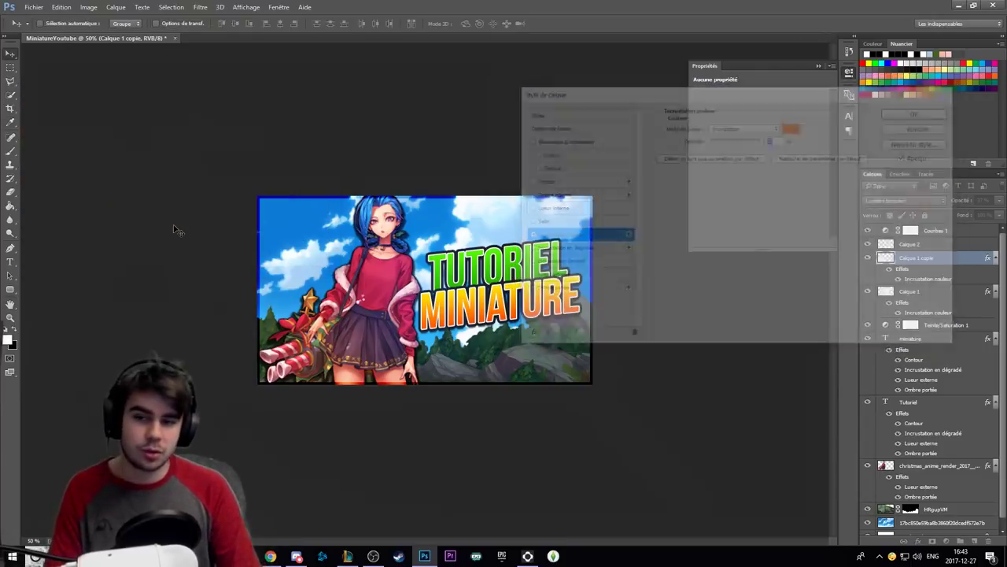
left_click_drag(670, 254, 639, 246)
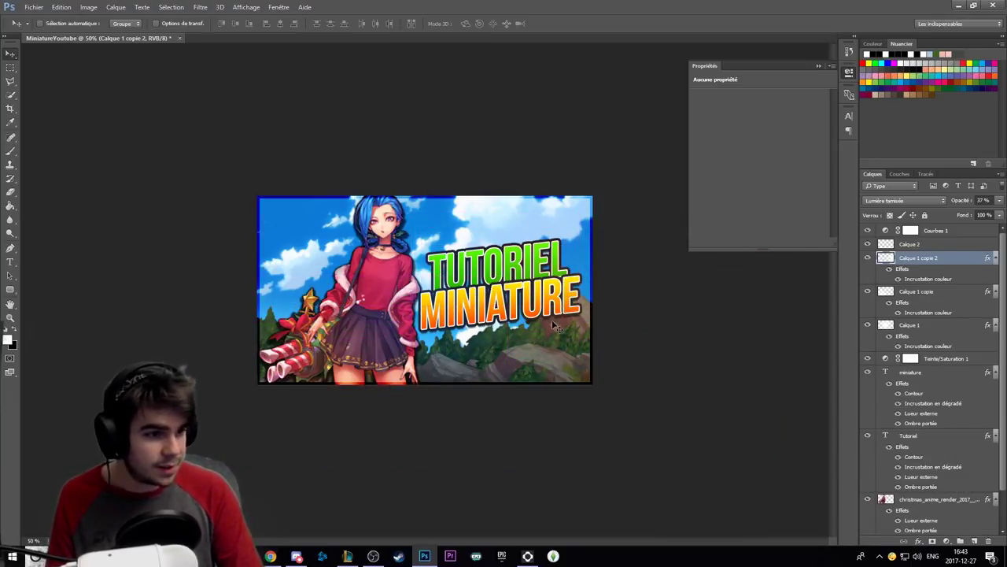
Place another glow copy and recolour its overlay blue-violet.
left_click_drag(436, 293, 374, 271)
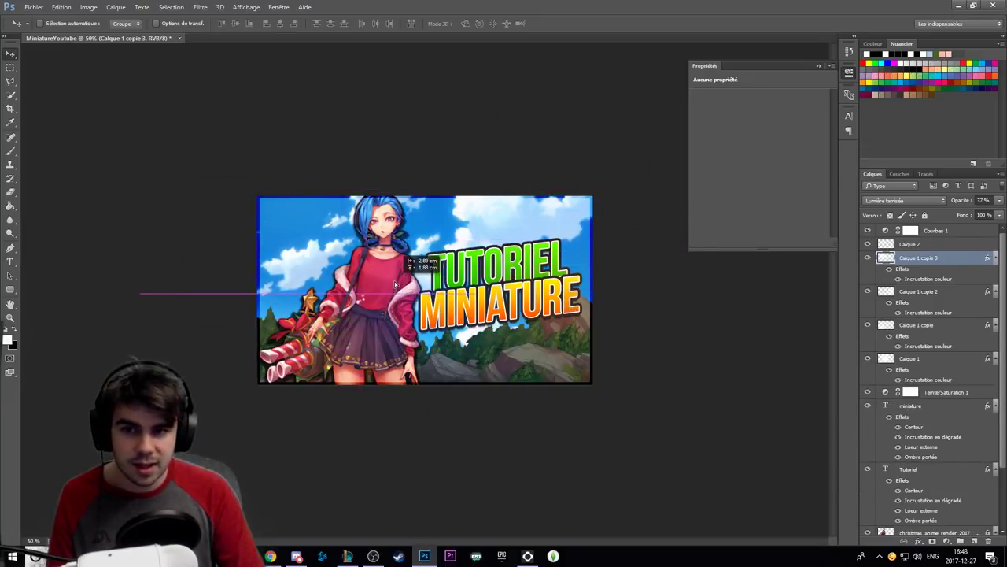
left_click_drag(374, 271, 394, 281)
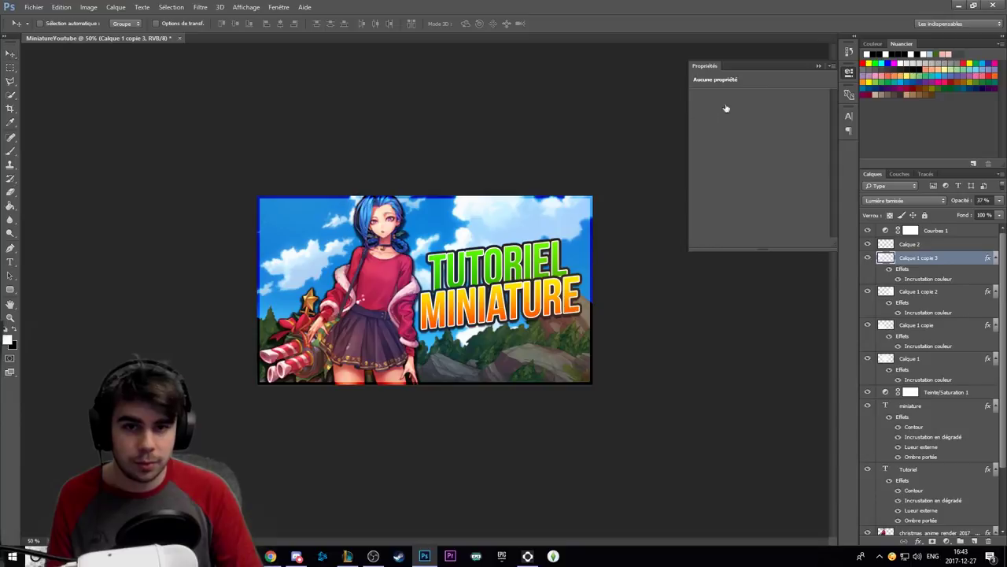
double_click(928, 278)
left_click(793, 126)
left_click(176, 154)
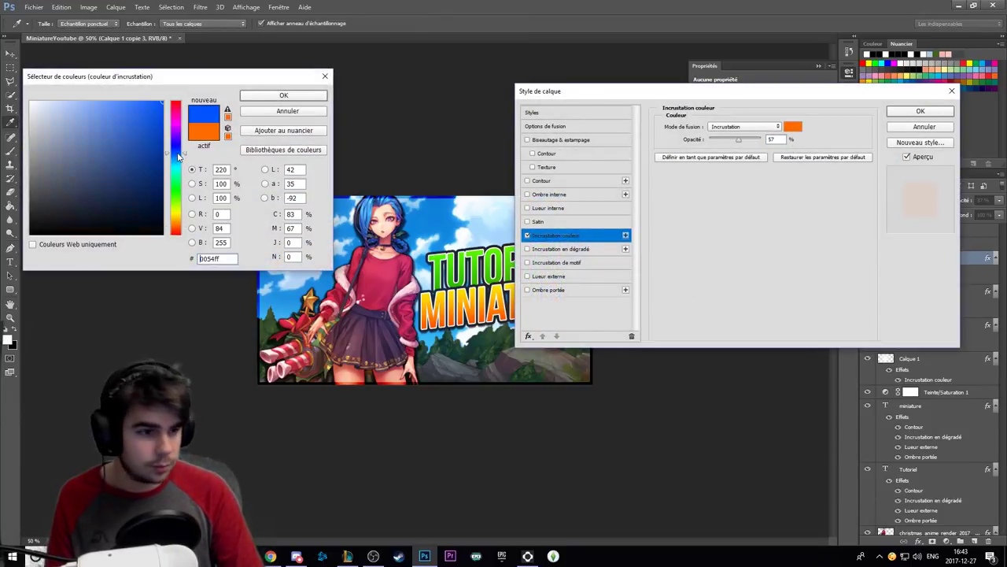
left_click_drag(207, 79, 764, 201)
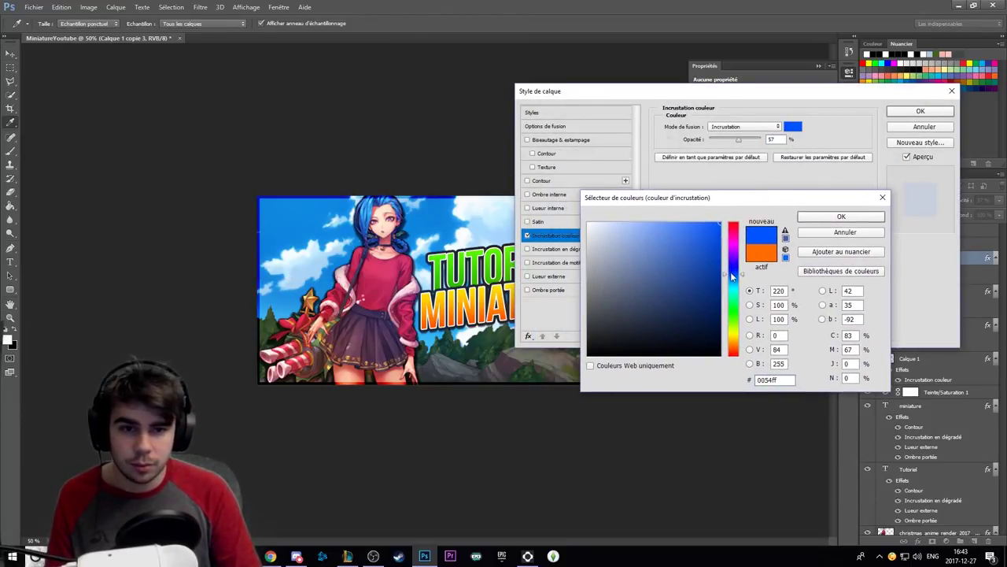
mouse_move(730, 271)
left_mouse_down()
mouse_move(732, 288)
mouse_move(736, 275)
left_mouse_up()
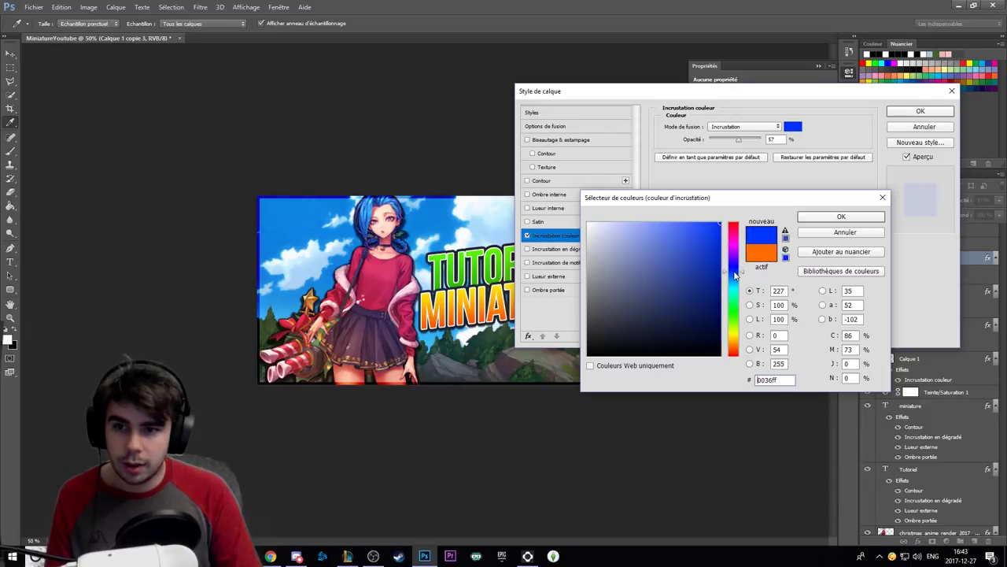
key("Return")
key("Return")
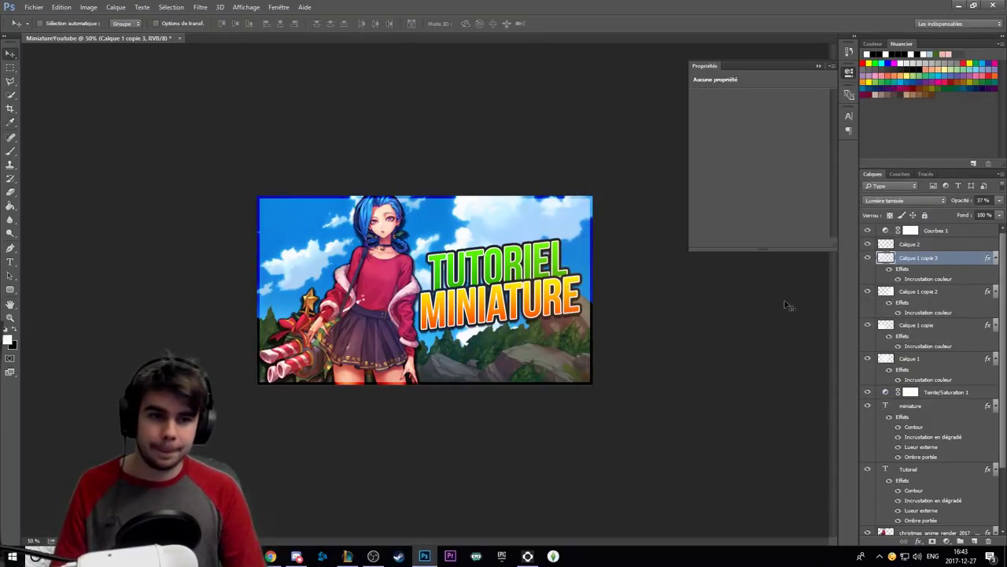
left_click(896, 231)
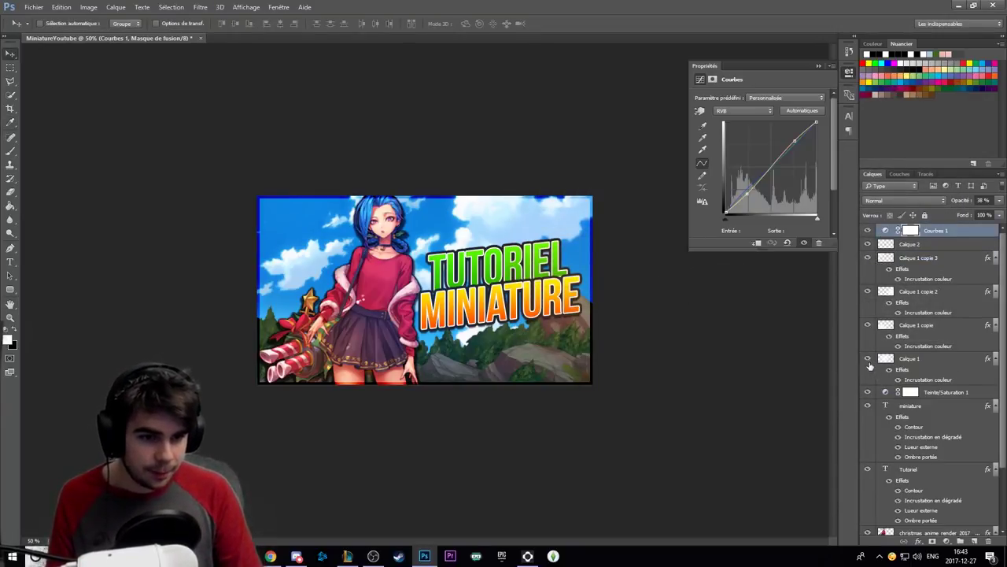
left_click(868, 231)
key("z")
left_click(436, 269, "alt")
left_click(425, 263, "alt")
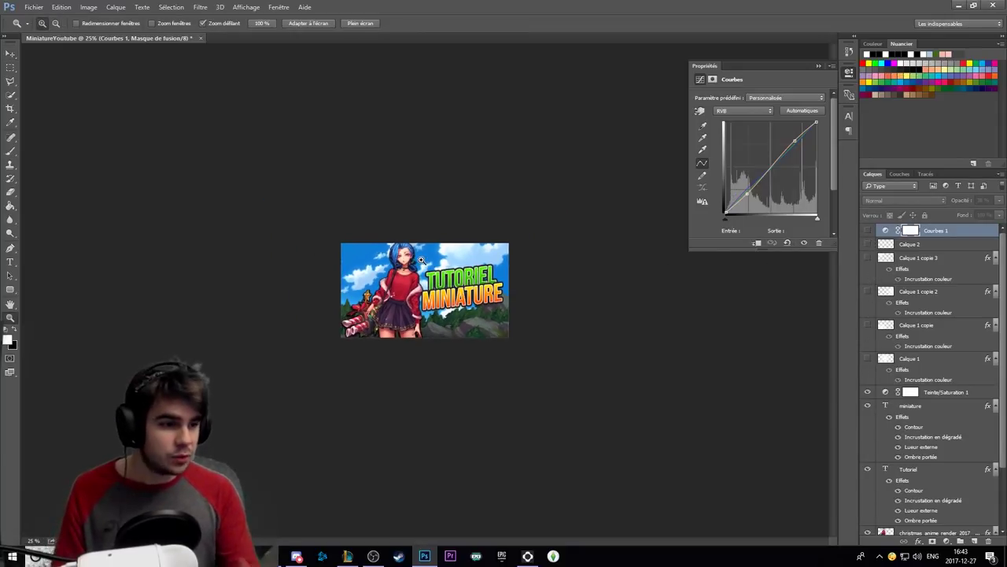
left_click(415, 261)
left_click(415, 261)
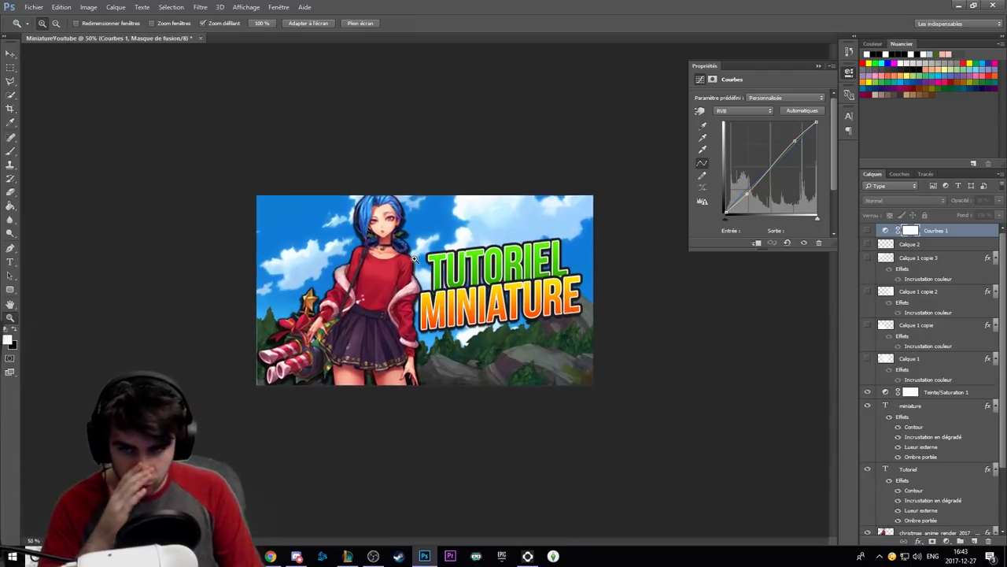
left_click(415, 260)
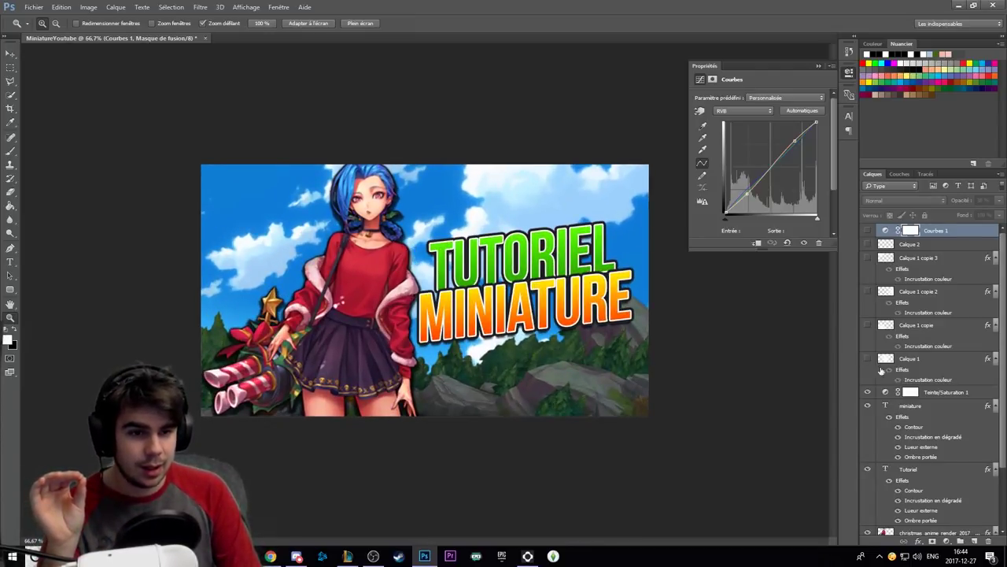
left_click(868, 242)
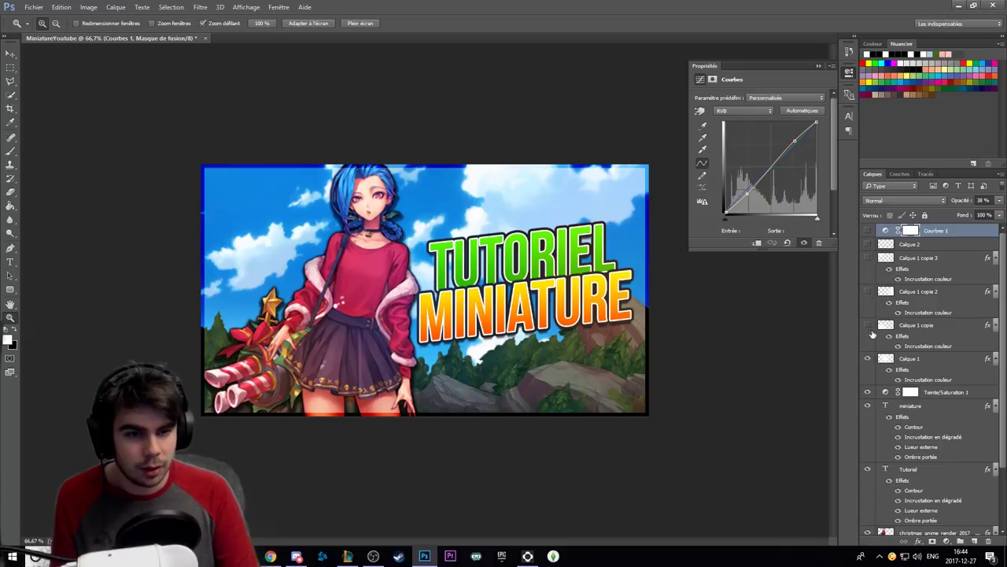
left_click(869, 359)
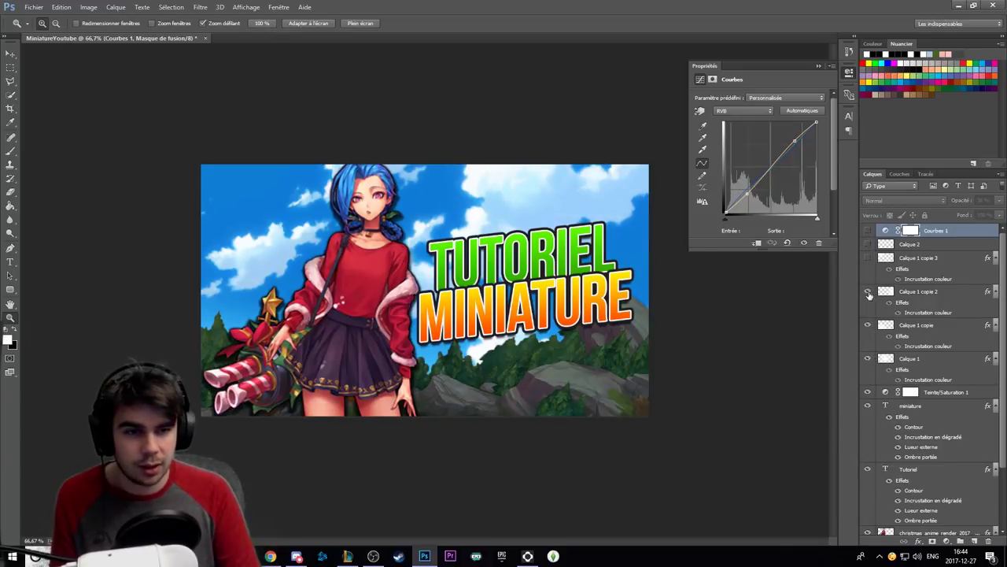
left_click(868, 230)
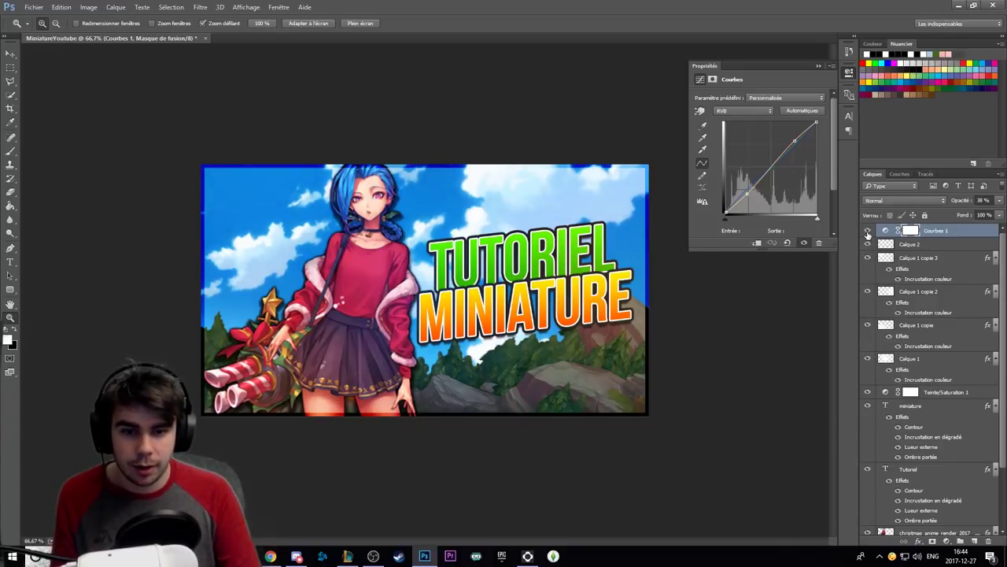